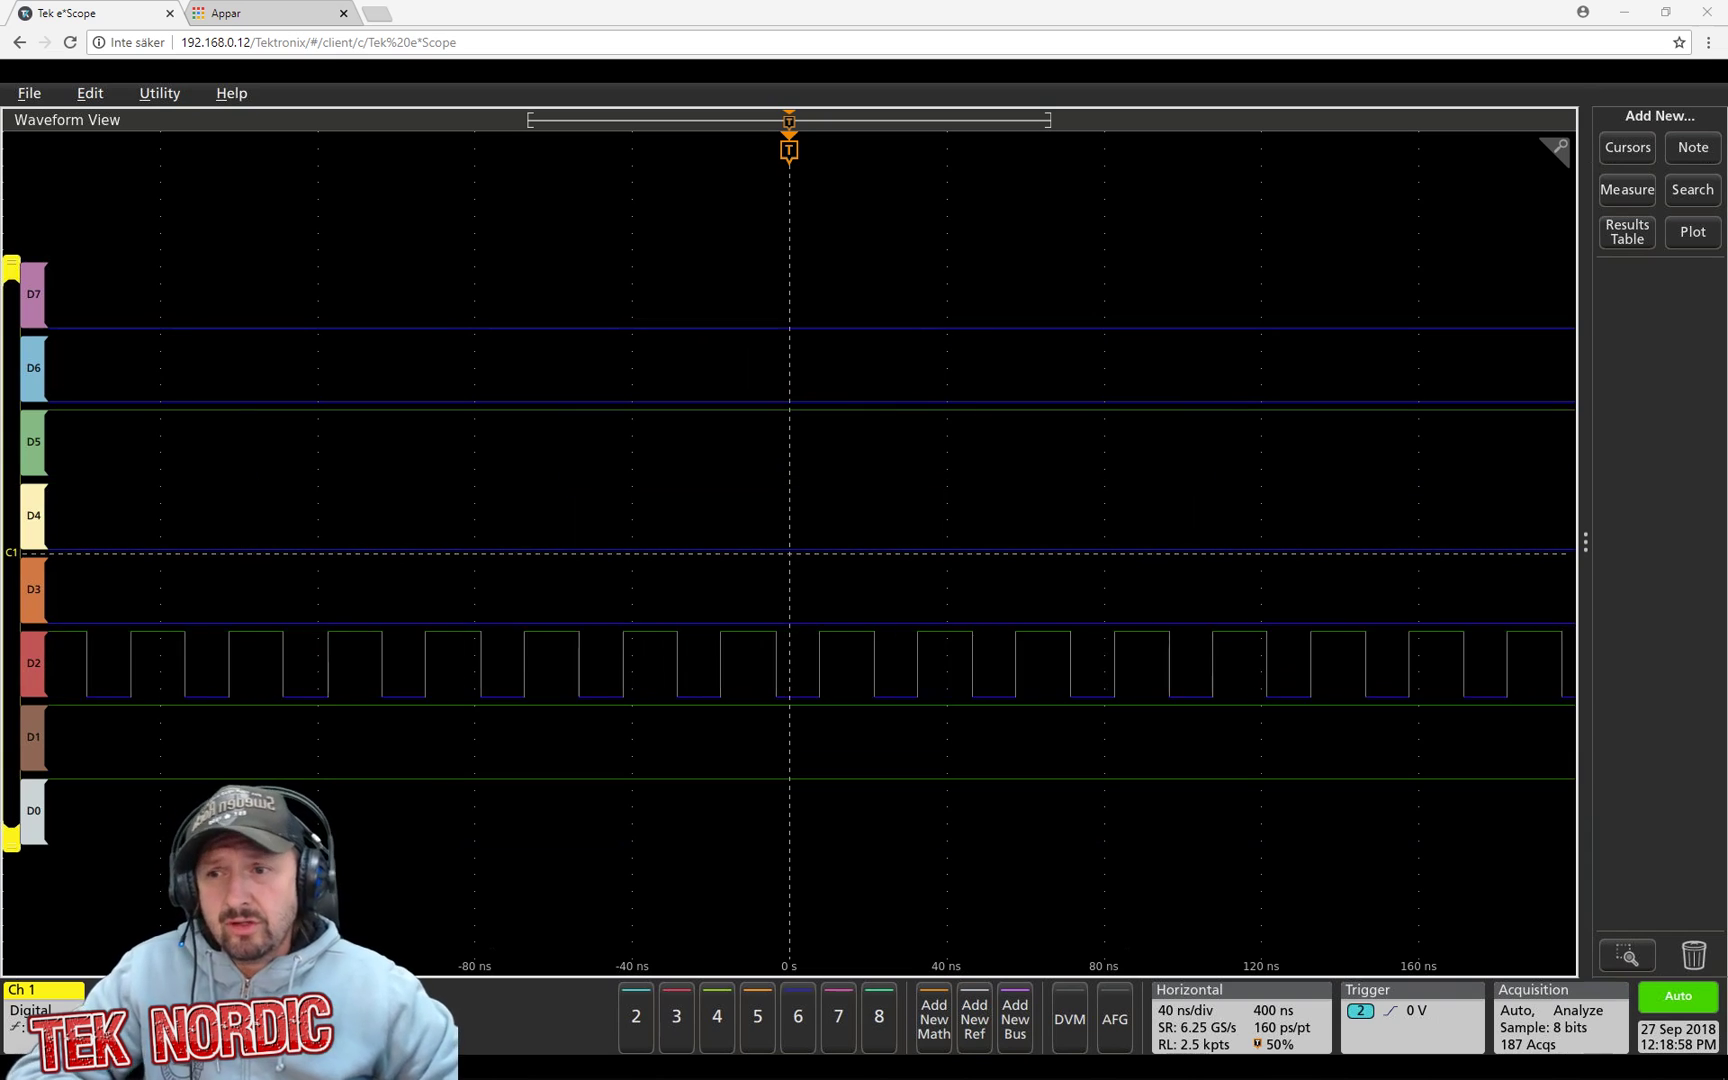
Step: Open Channel 1's digital configuration and name the channel 'Tek Nordic'
{"action": "right_click", "coordinate": [32, 473]}
{"action": "left_click", "coordinate": [121, 534]}
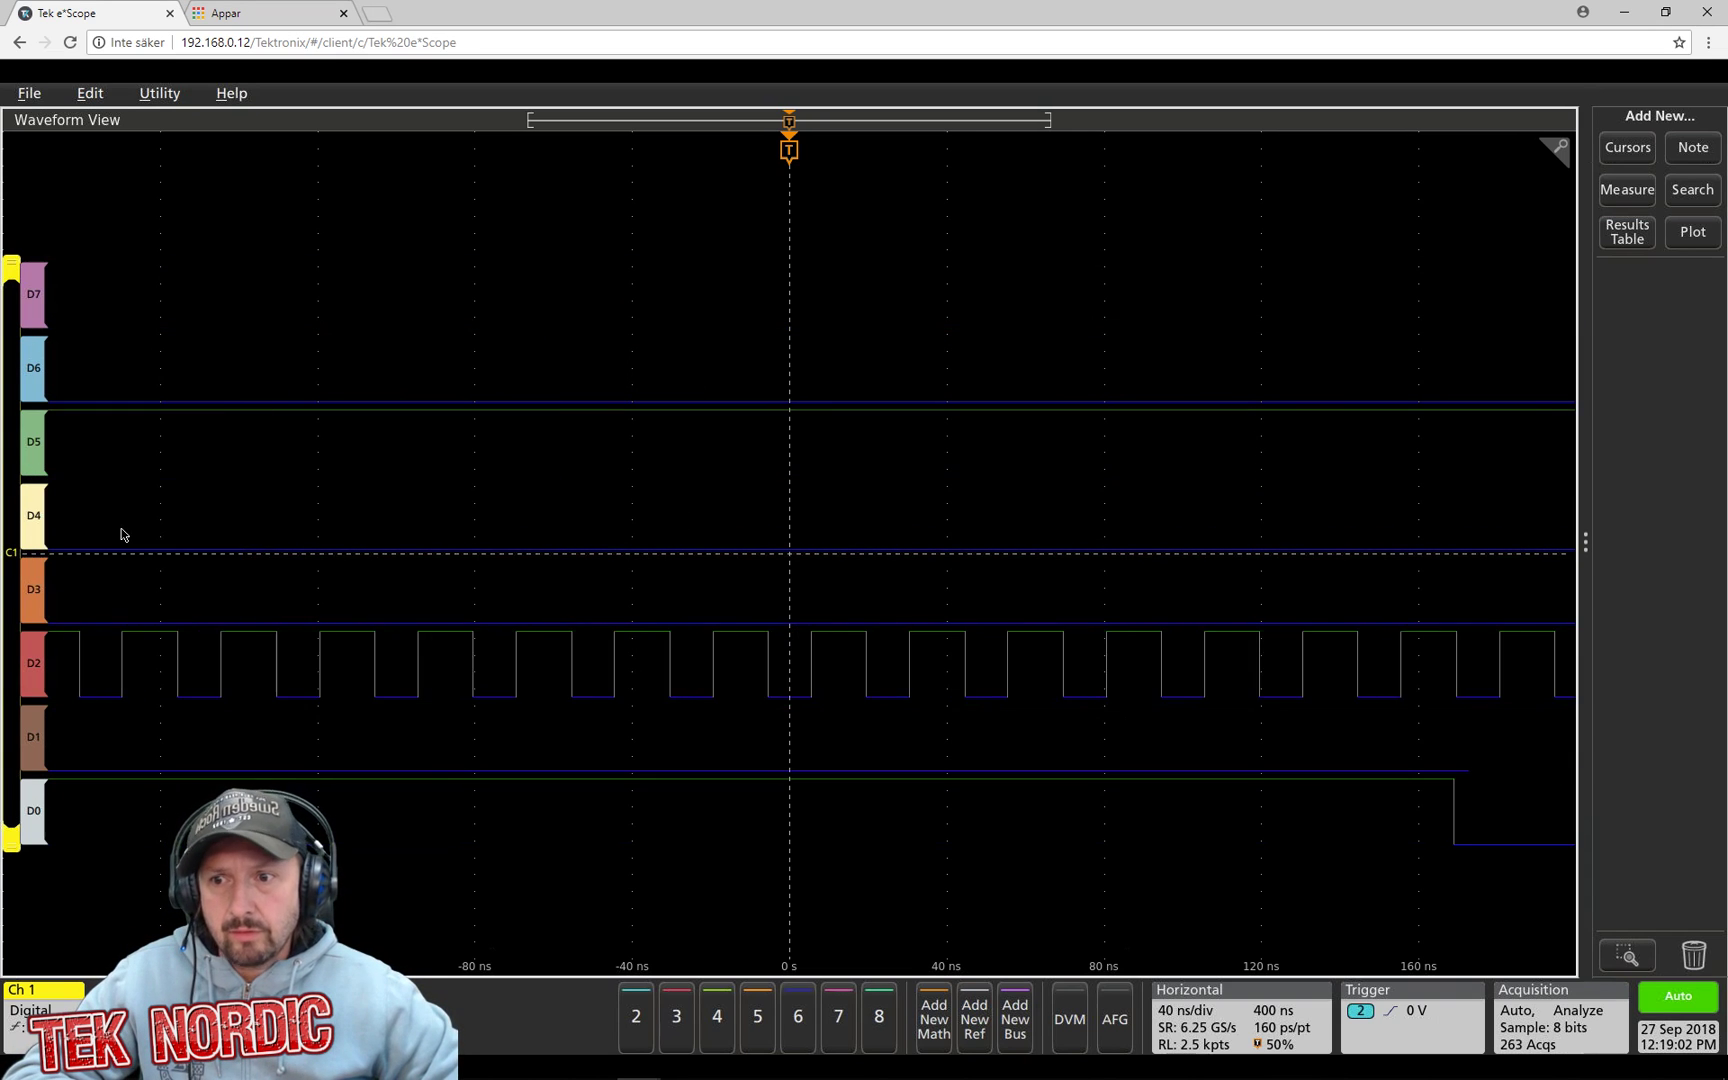
{"action": "left_click", "coordinate": [293, 262]}
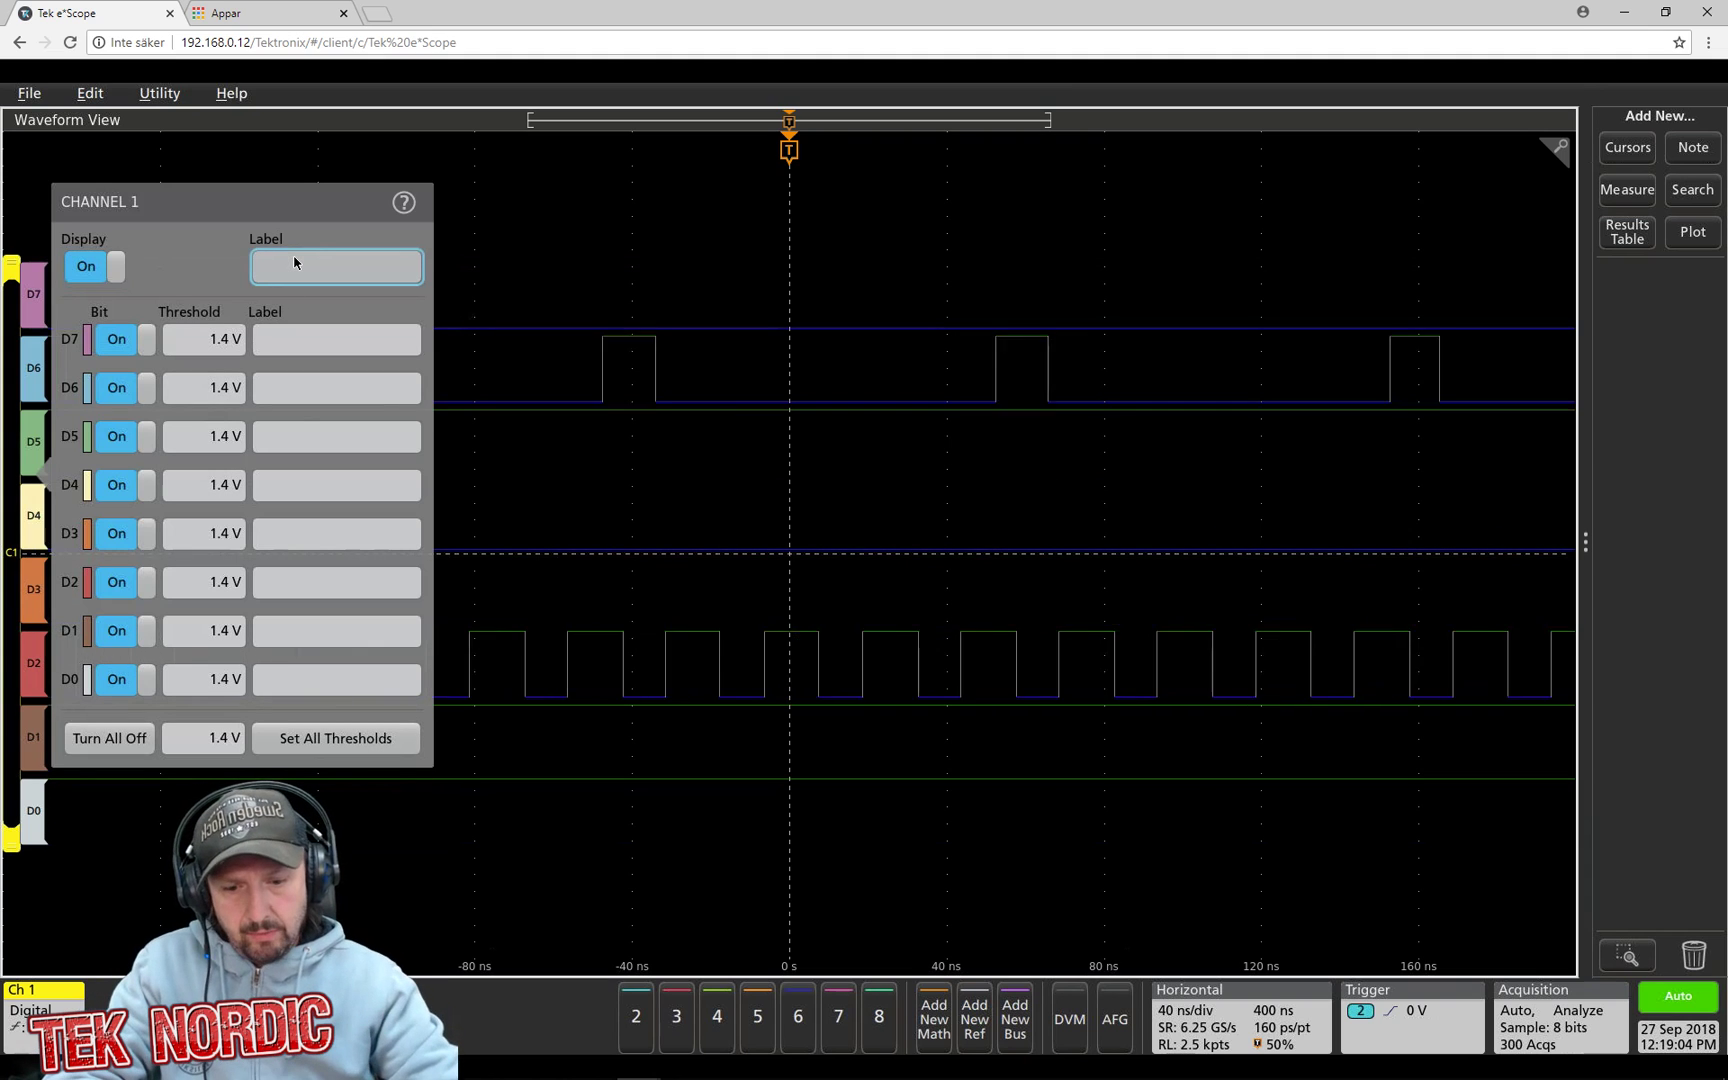
{"action": "type", "text": "Tek Nordic"}
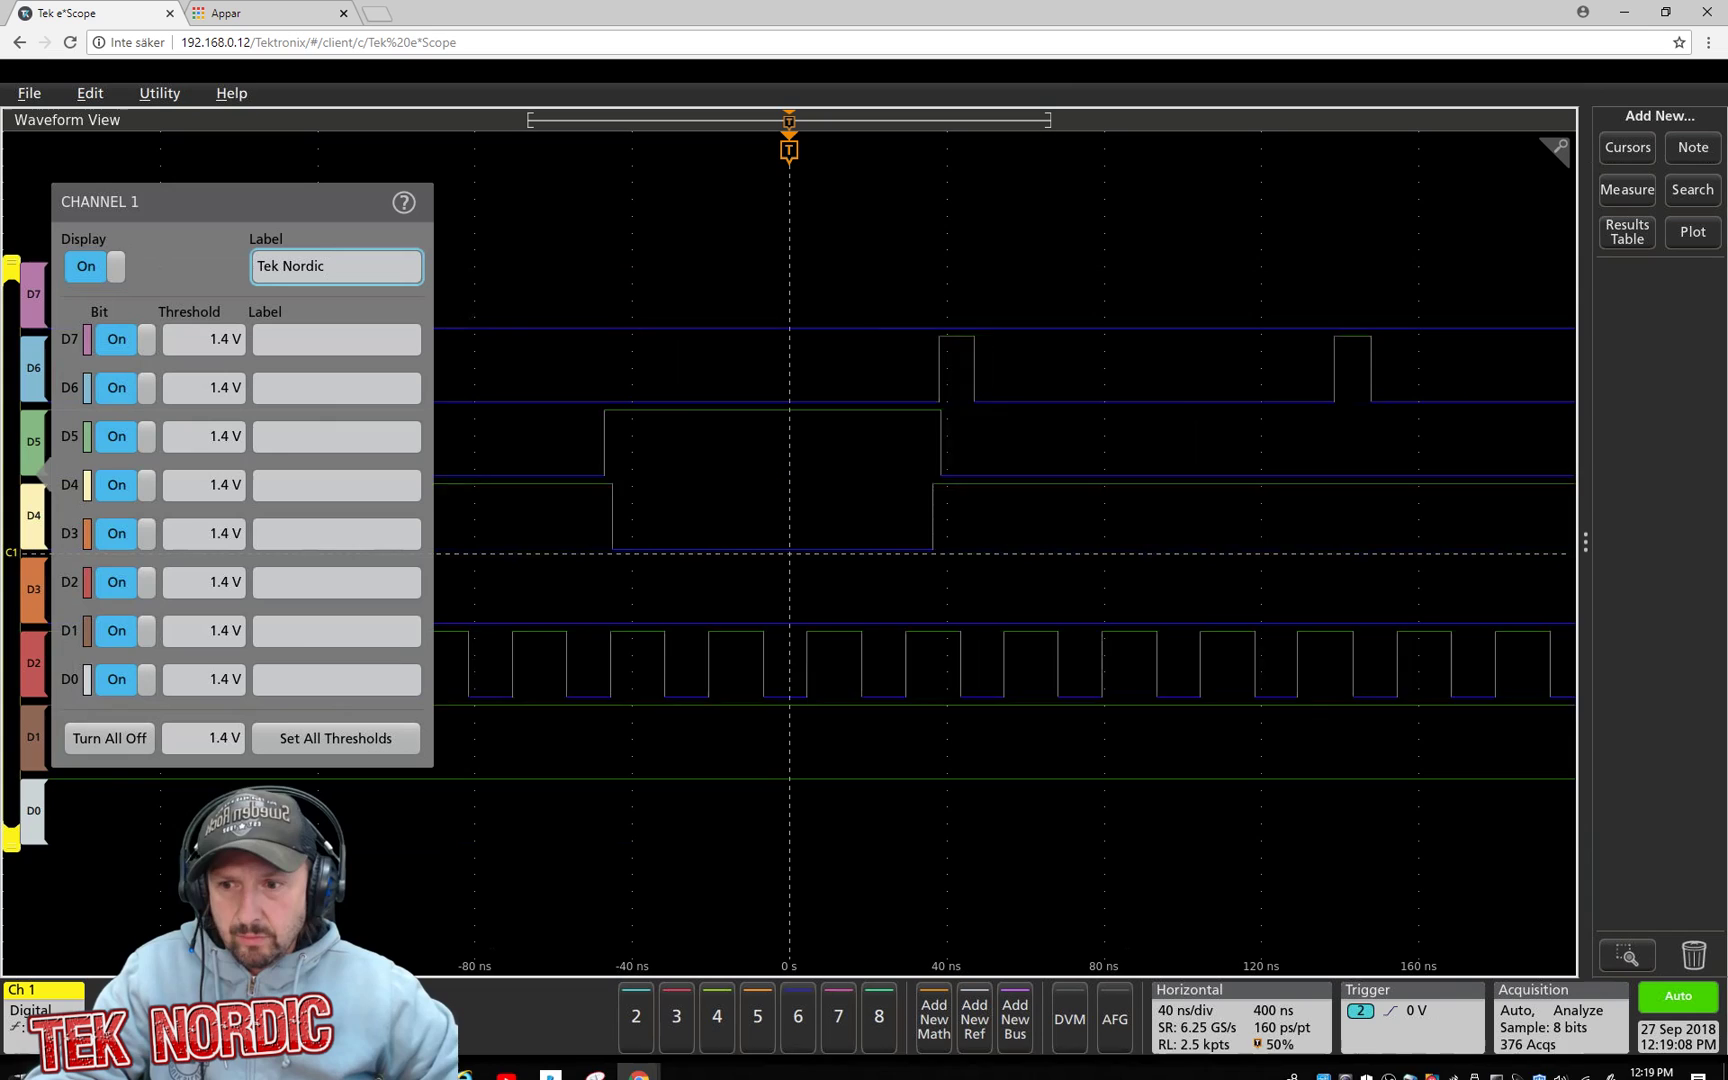
Step: Turn off bits D7 and D6, and label D5 'USB+' and D4 'USB-'
{"action": "left_click", "coordinate": [147, 347]}
{"action": "left_click", "coordinate": [145, 387]}
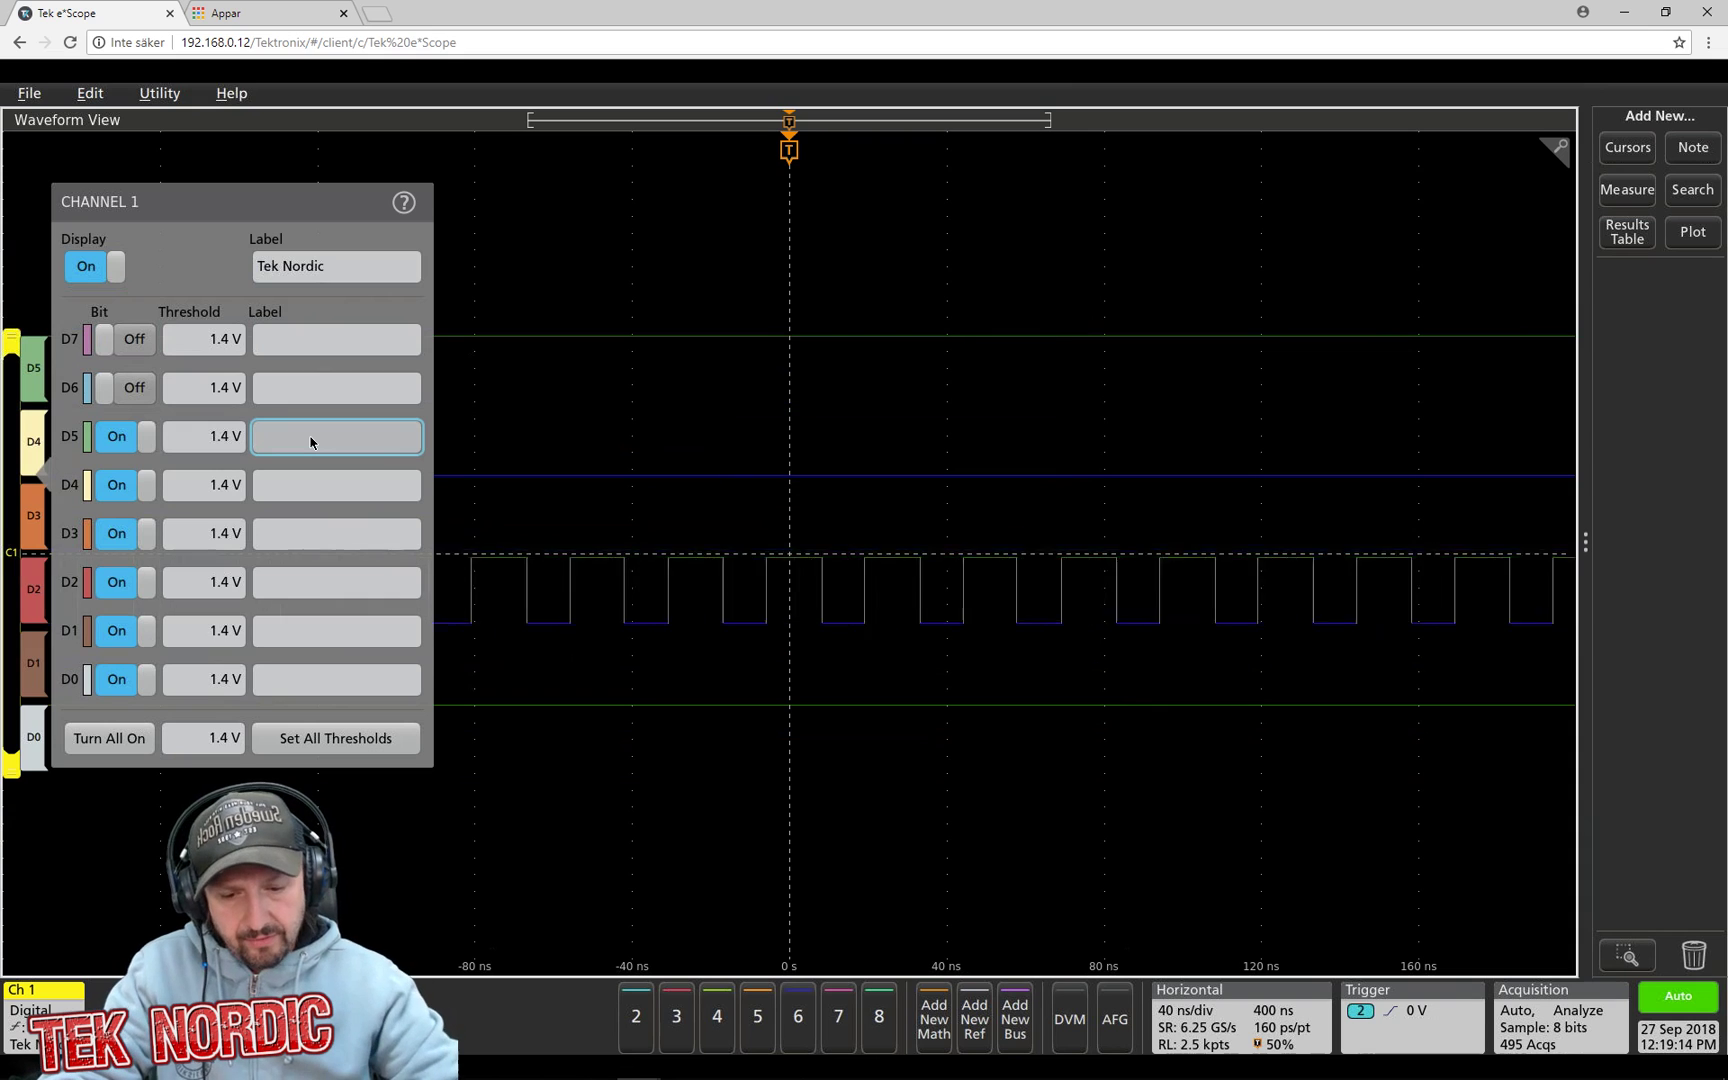
{"action": "type", "text": "USB+"}
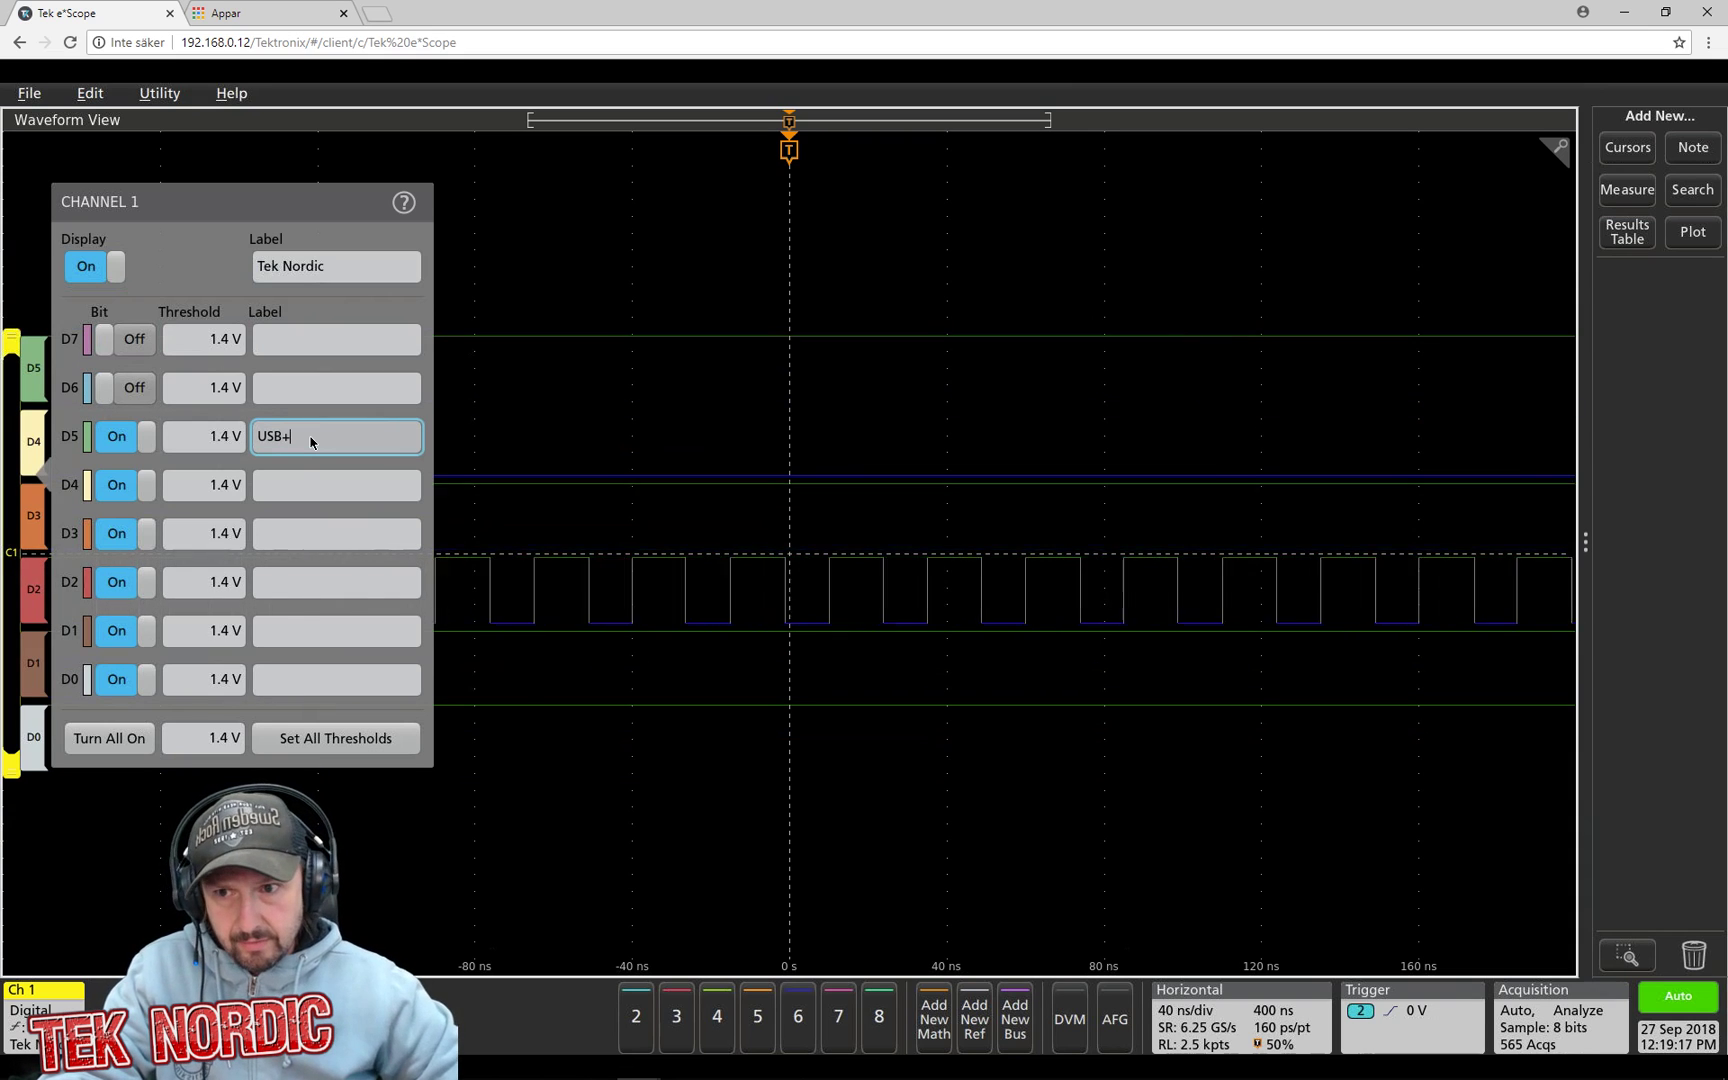
{"action": "left_click", "coordinate": [289, 484]}
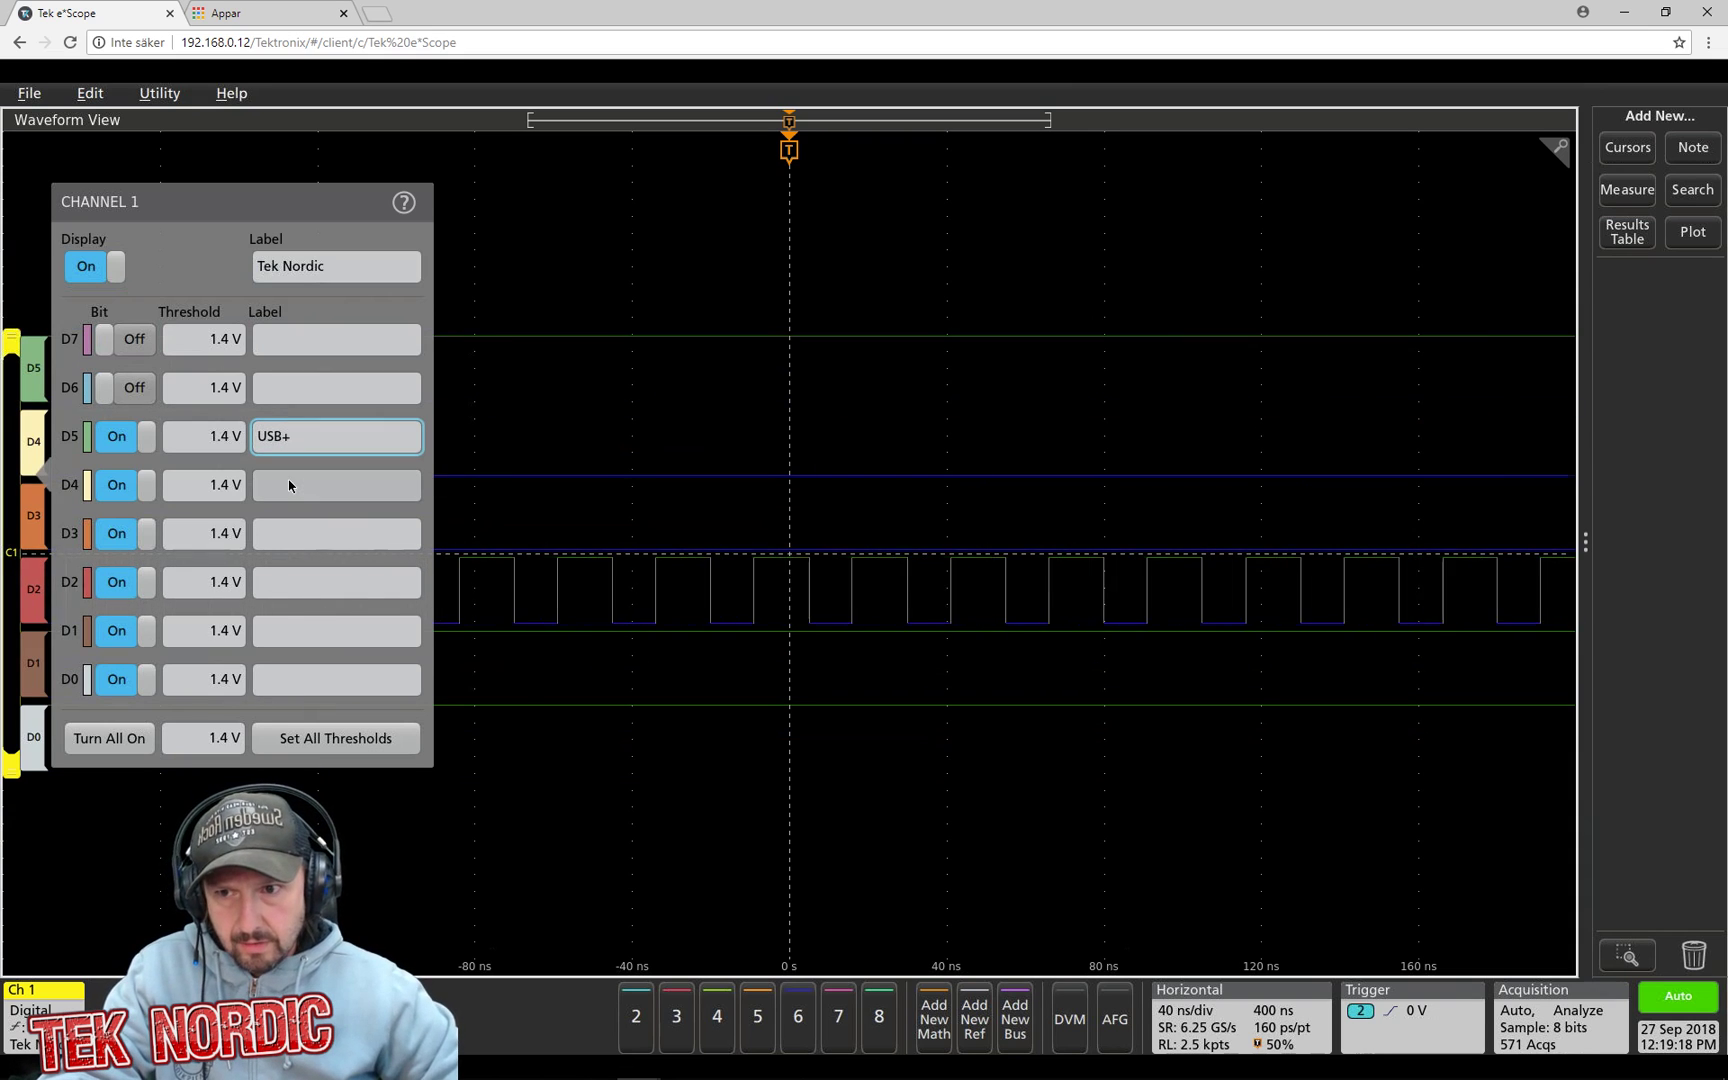
{"action": "type", "text": "USB-"}
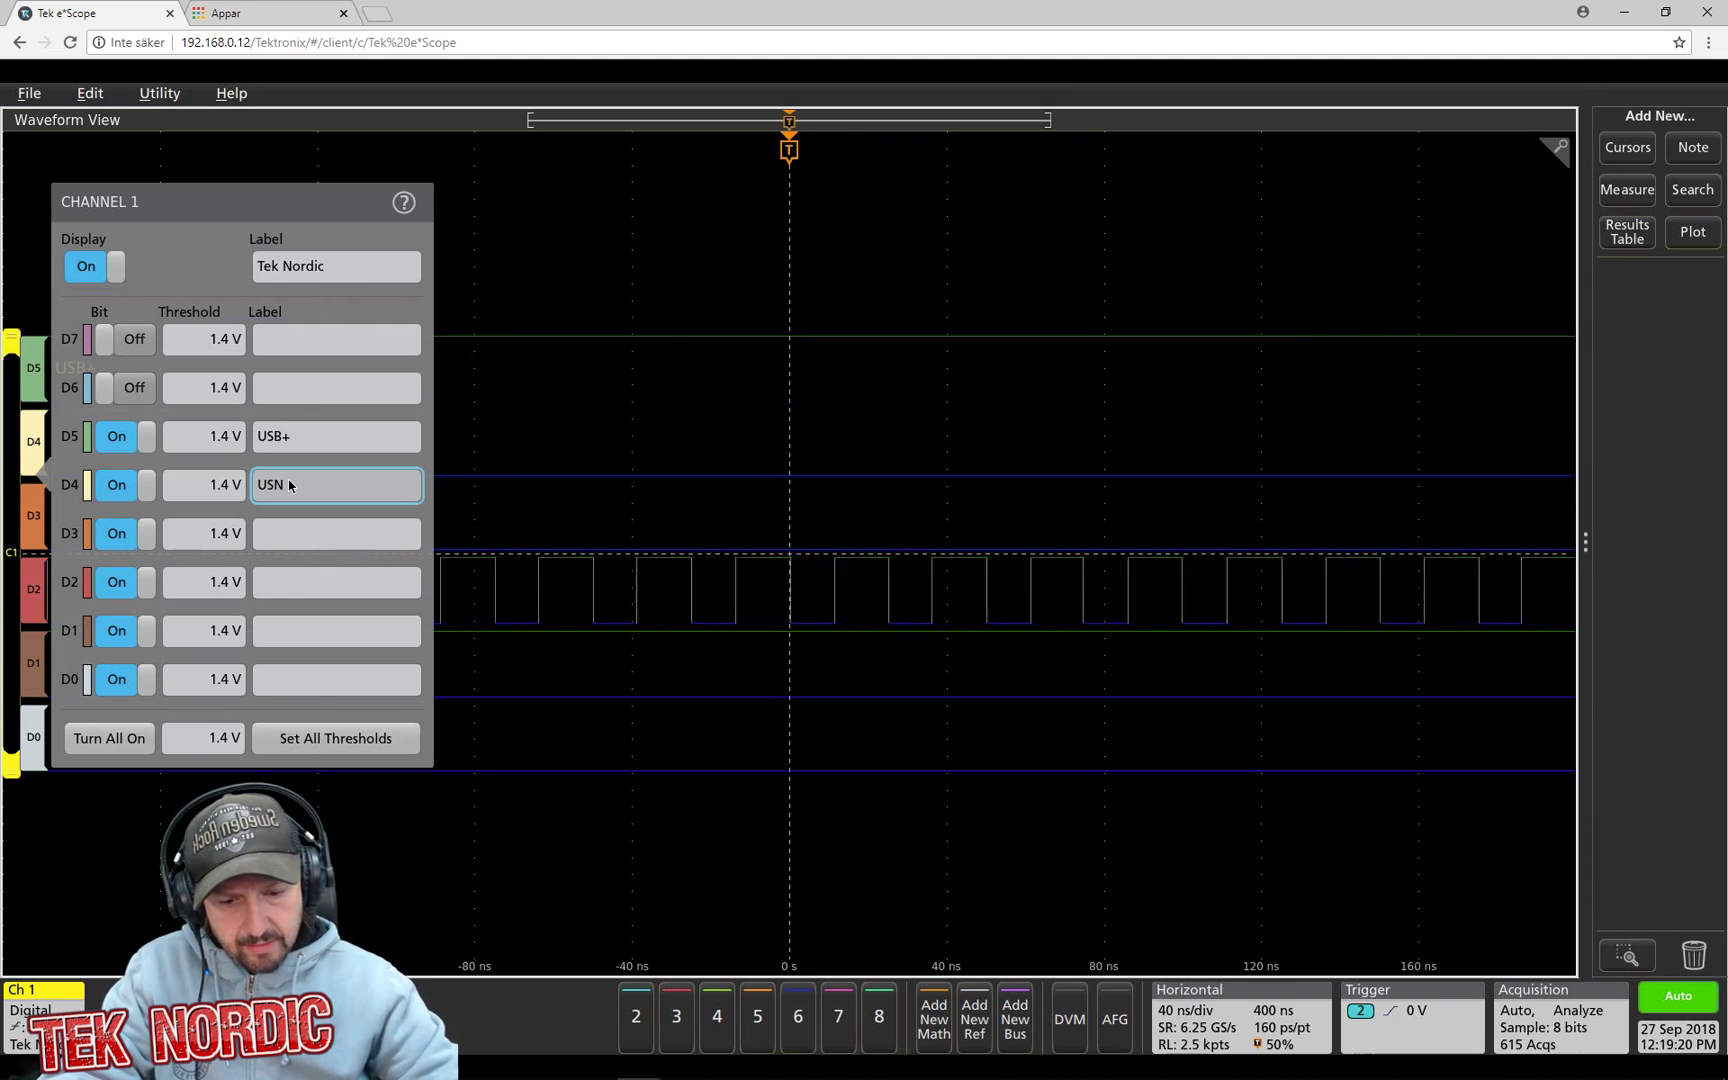
{"action": "key", "text": "Return"}
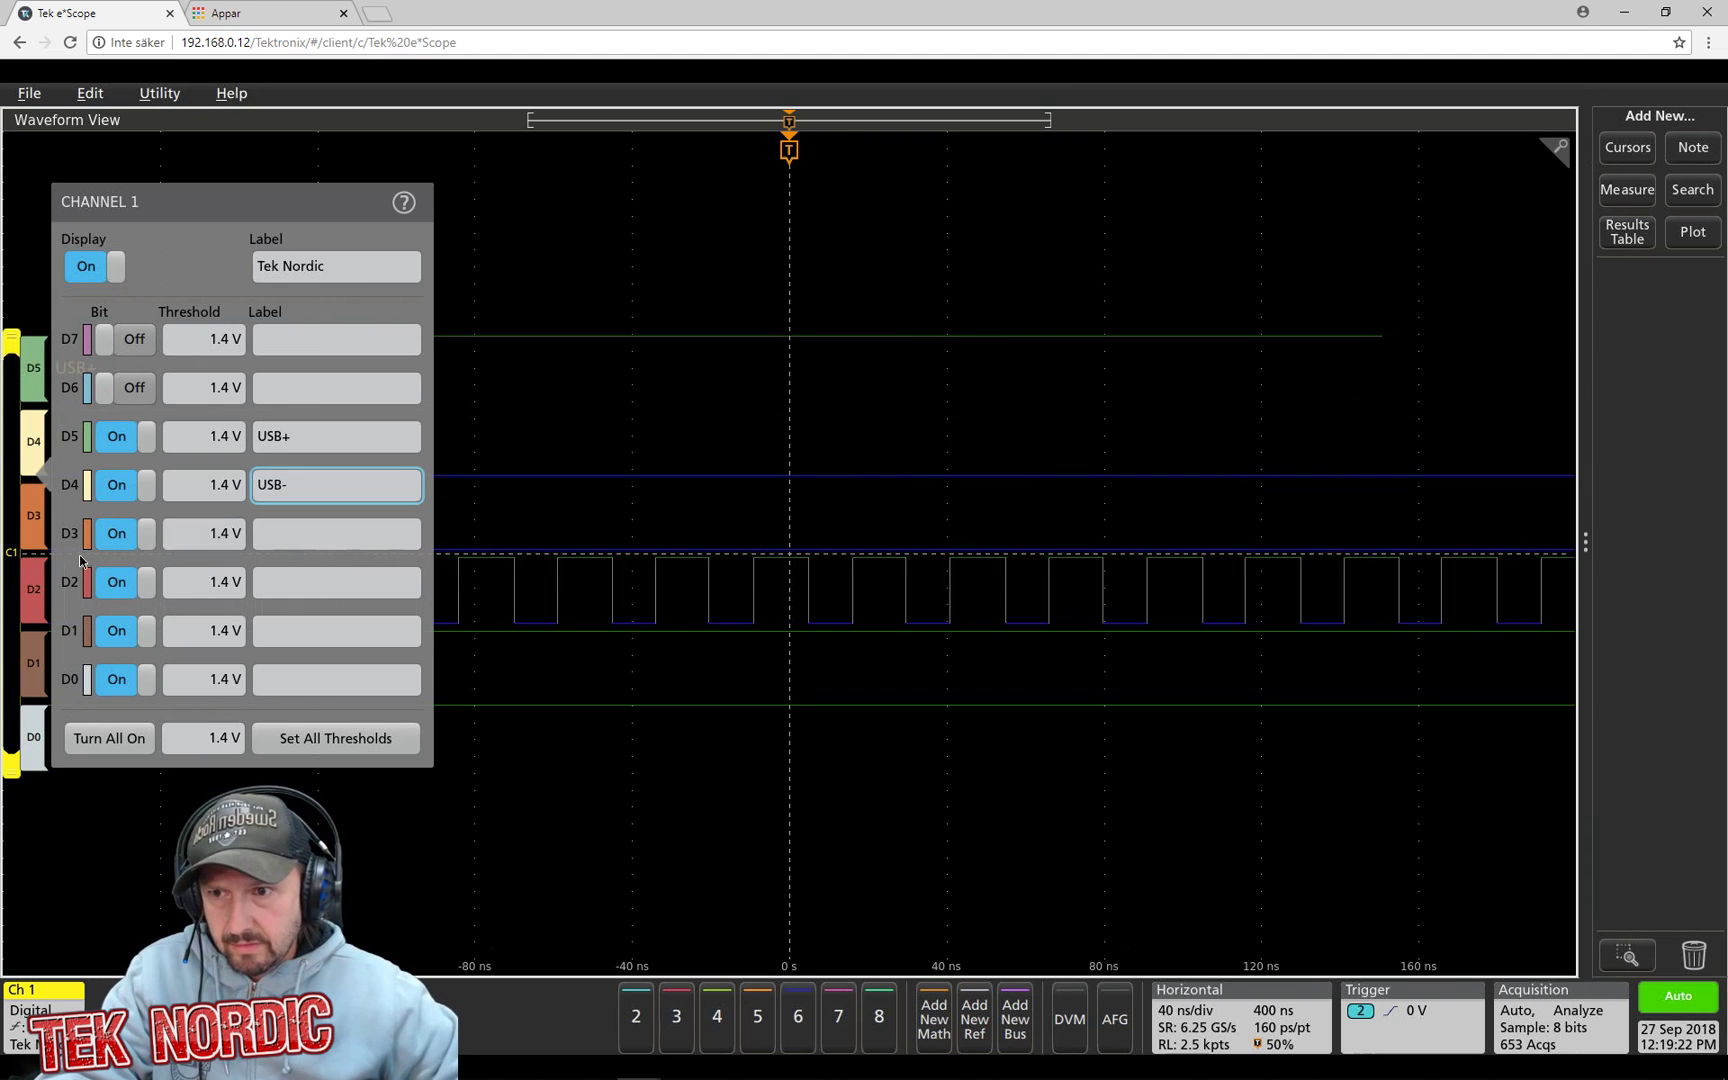
Step: Turn off bits D3 and D1, and label D2 '40MHz clock'
{"action": "left_click", "coordinate": [109, 537]}
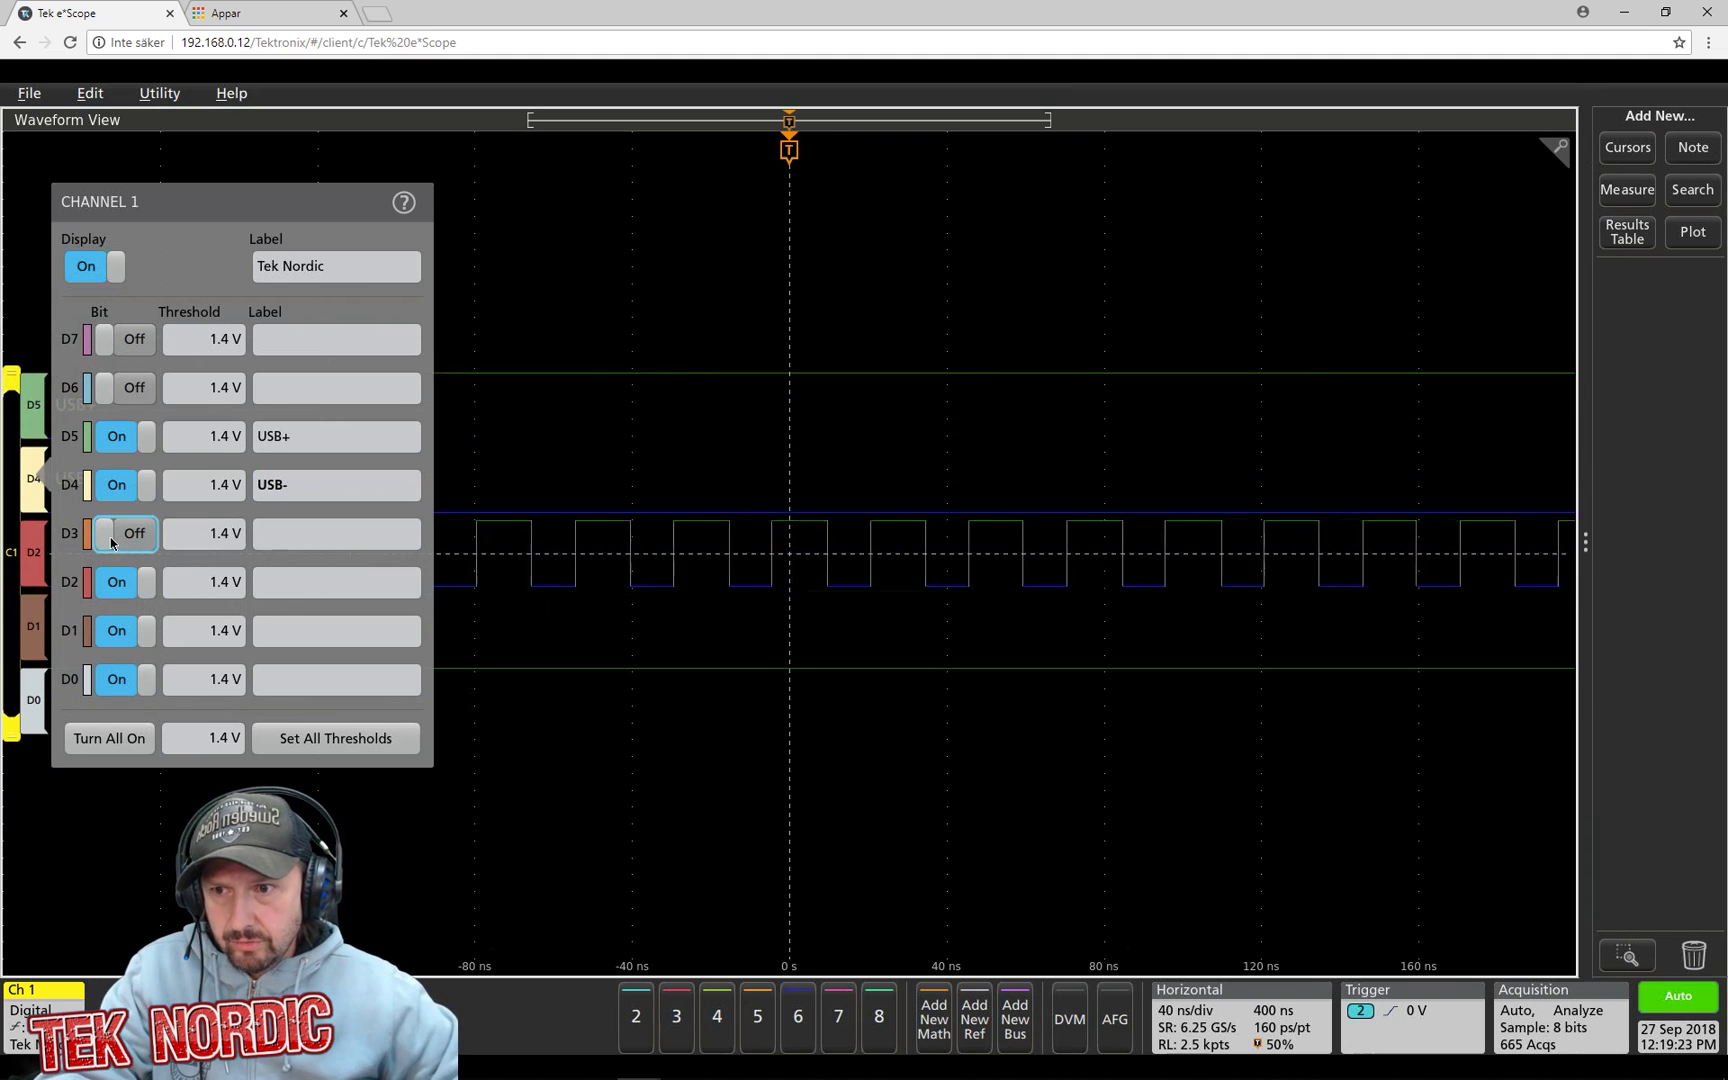
{"action": "left_click", "coordinate": [288, 582]}
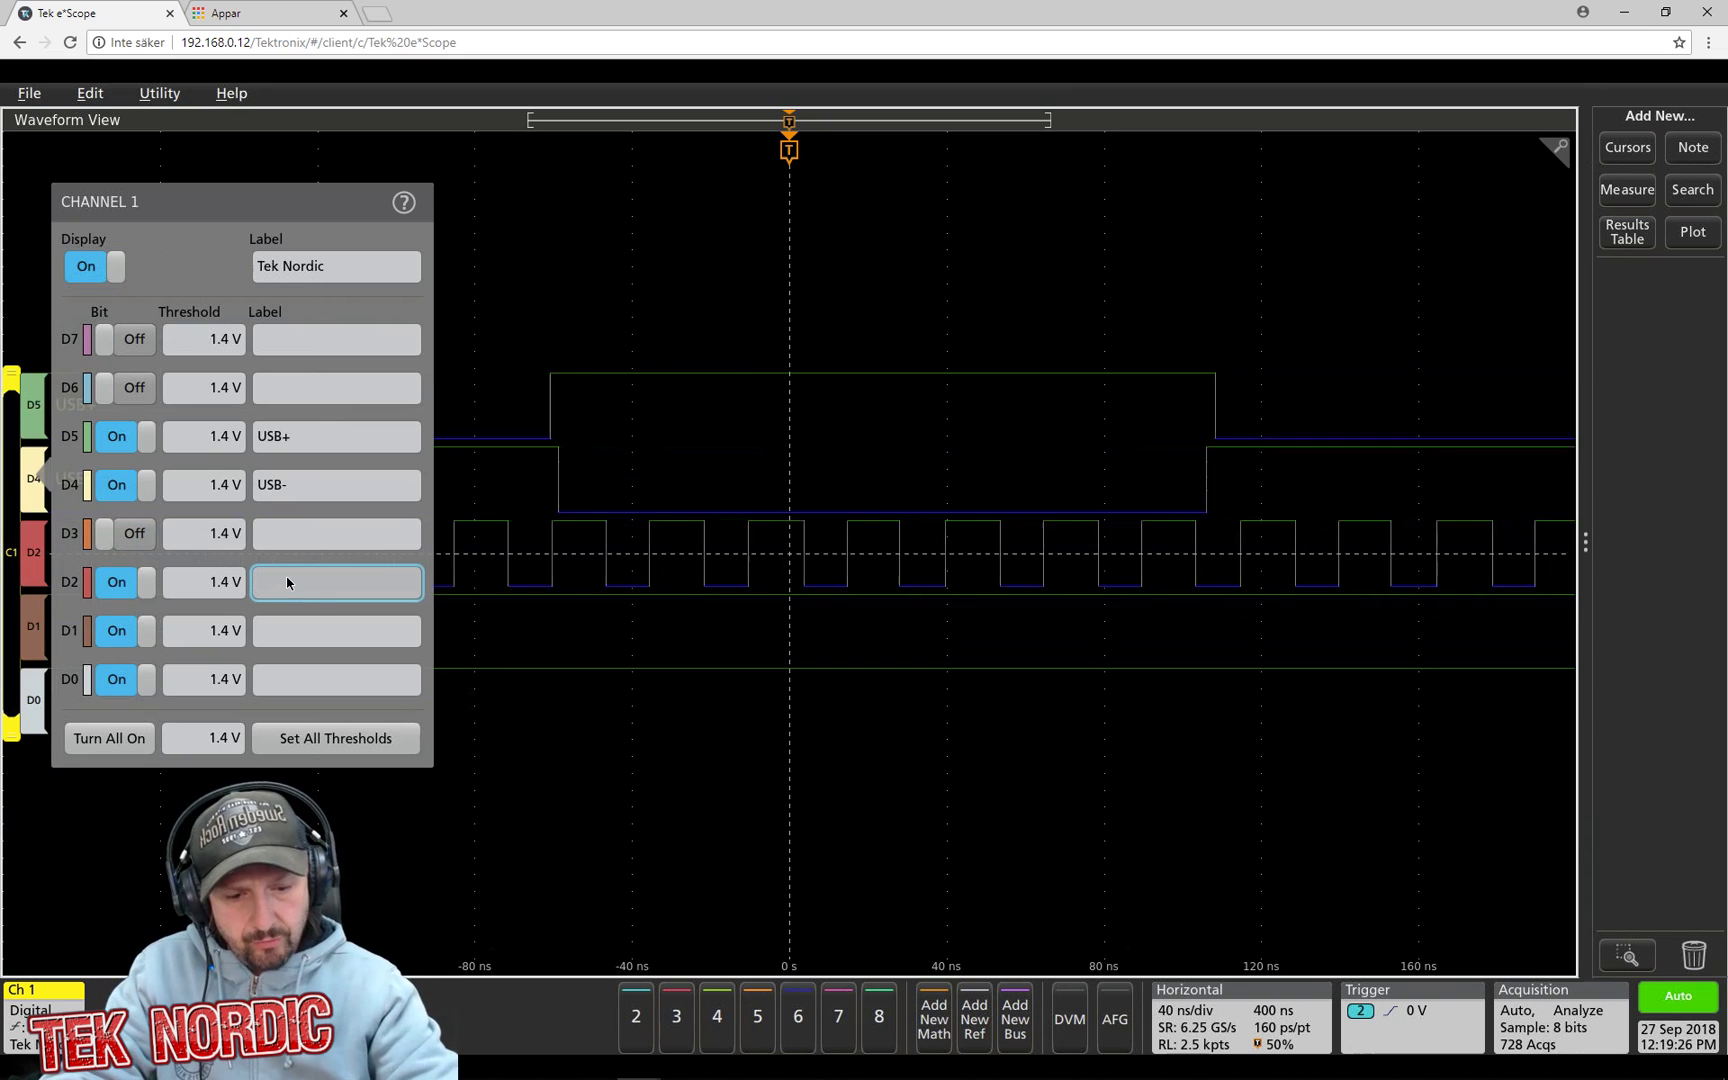
{"action": "type", "text": "40MHz"}
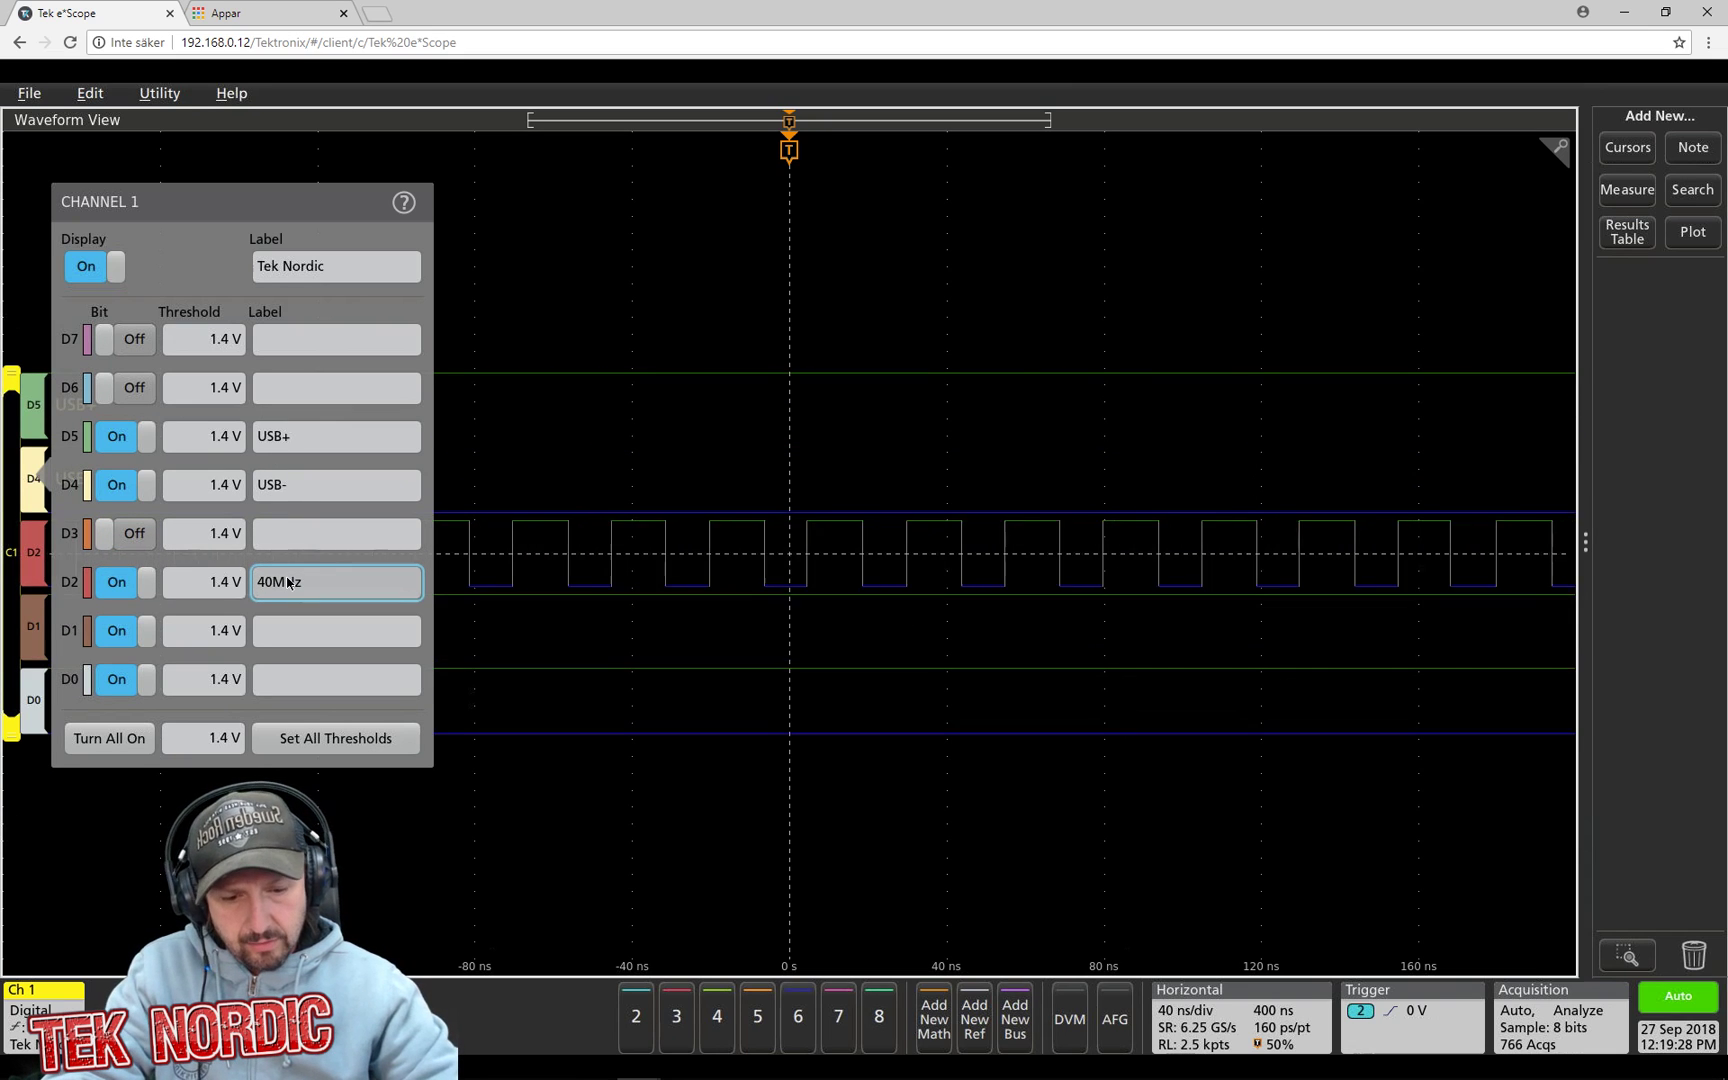
{"action": "type", "text": " clock"}
{"action": "key", "text": "Return"}
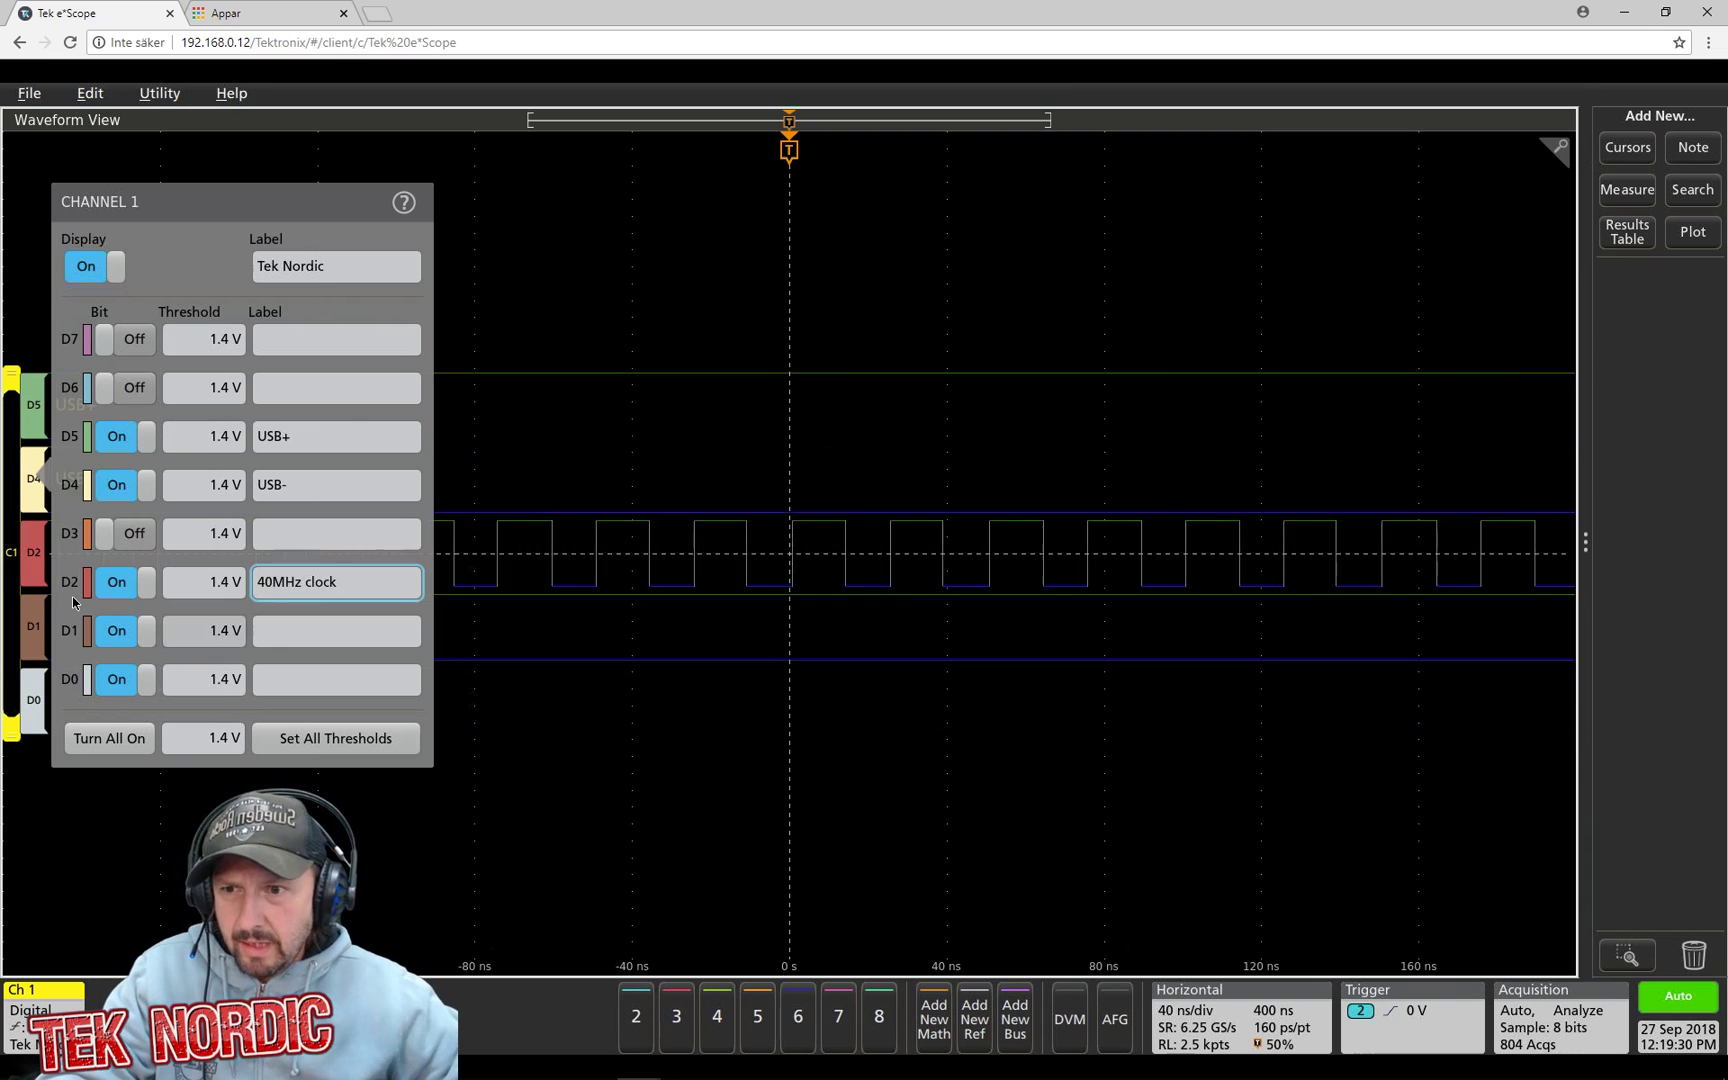
{"action": "left_click", "coordinate": [115, 640]}
Step: Turn off D0, set the D5 and D4 thresholds to 500 mV, and close the channel settings
{"action": "left_click", "coordinate": [113, 694]}
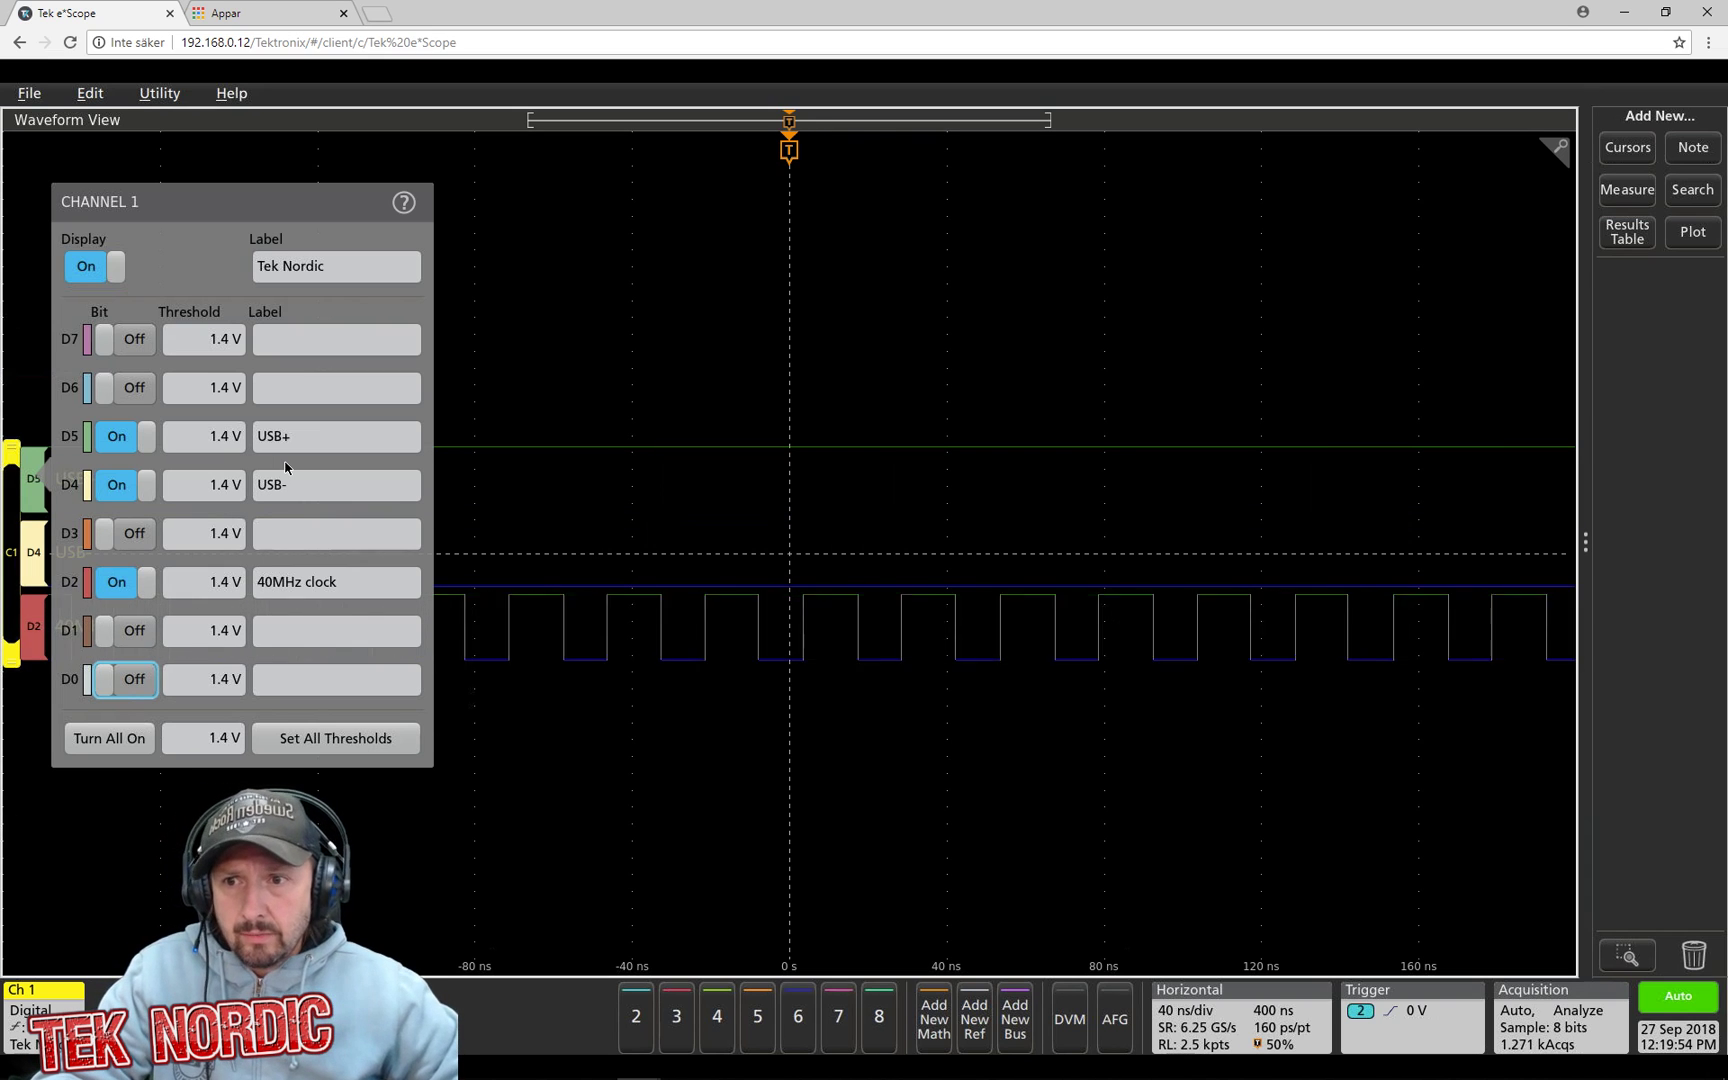
{"action": "left_click", "coordinate": [229, 440]}
{"action": "left_click", "coordinate": [229, 440]}
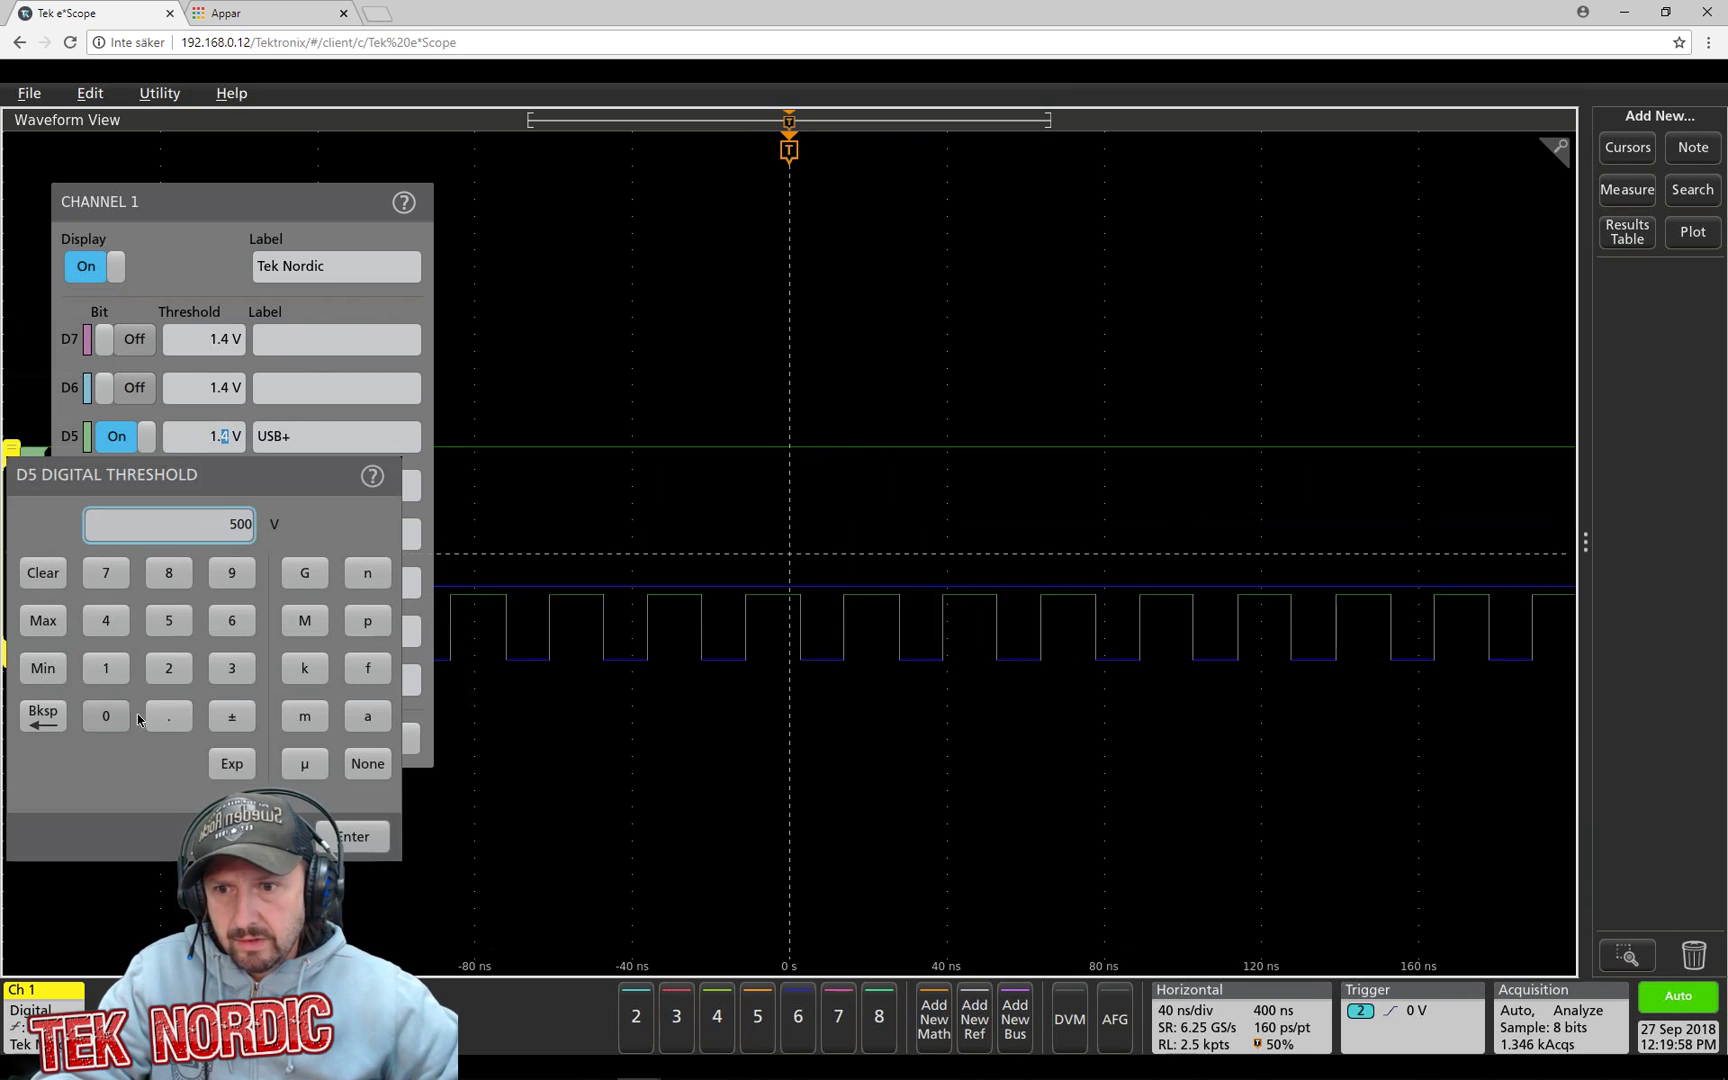
{"action": "left_click", "coordinate": [366, 845]}
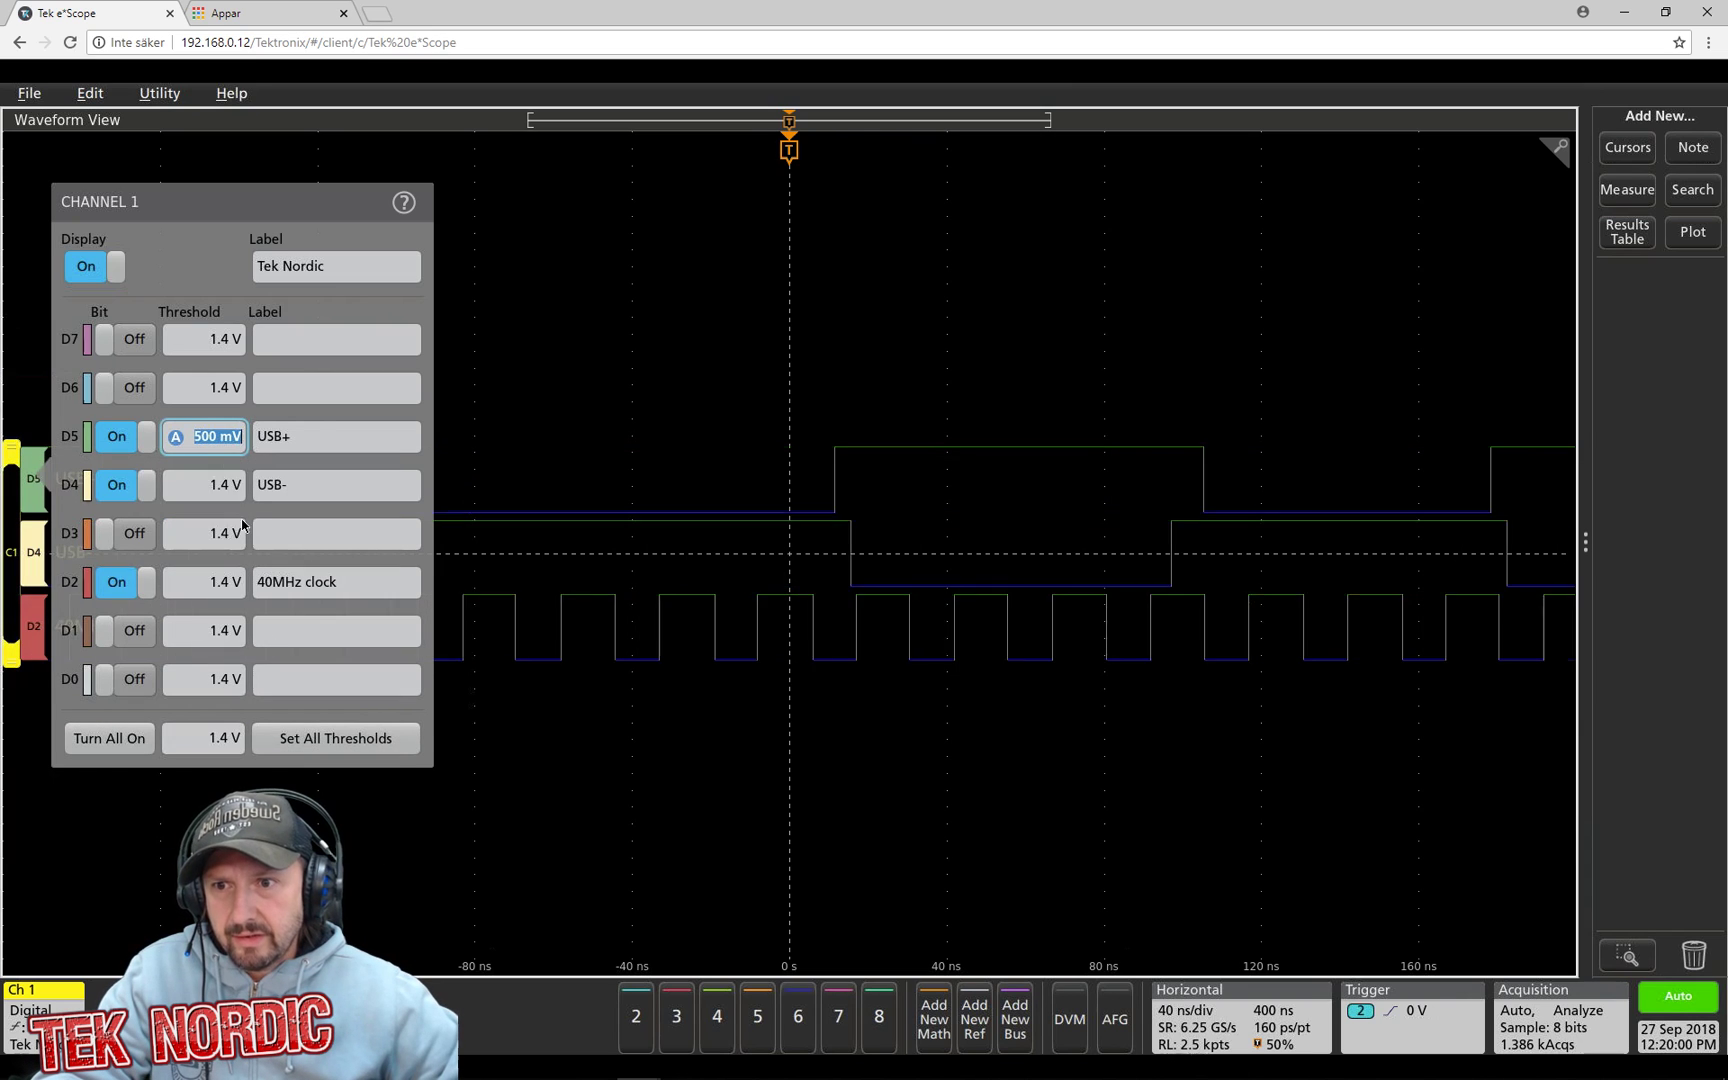
{"action": "left_click", "coordinate": [229, 484]}
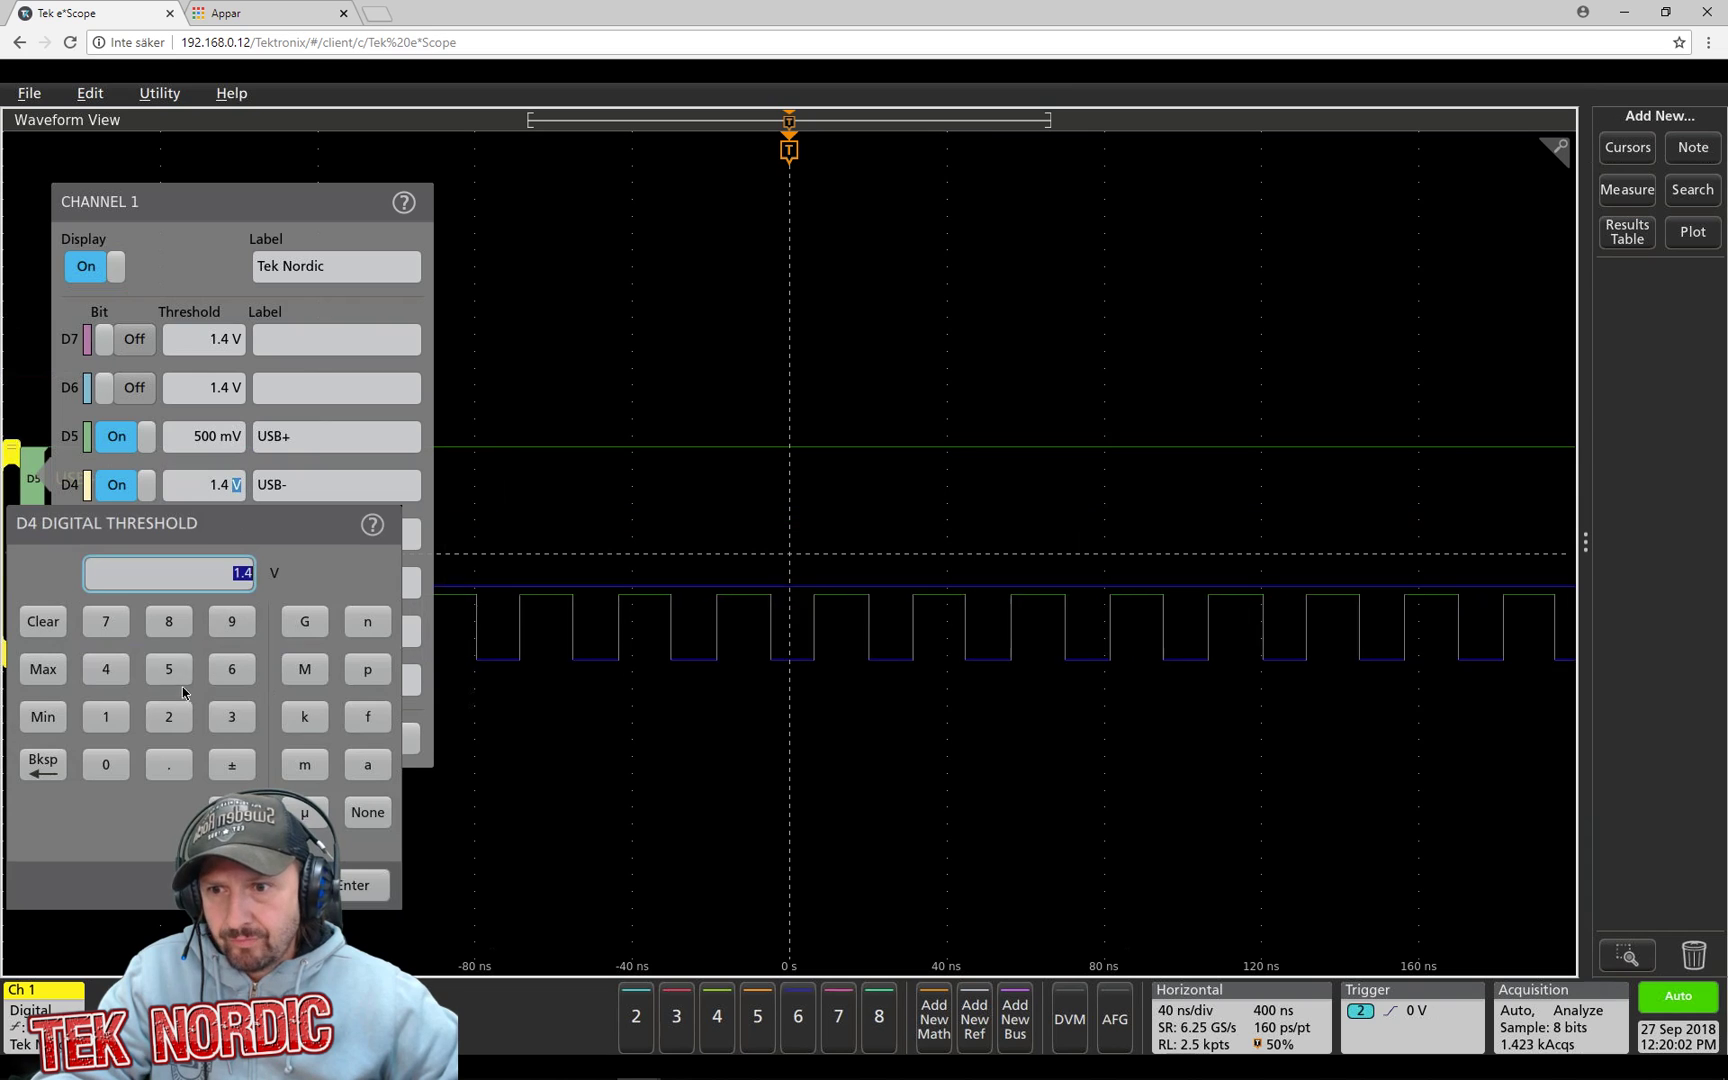
{"action": "left_click", "coordinate": [117, 766]}
{"action": "left_click", "coordinate": [117, 766]}
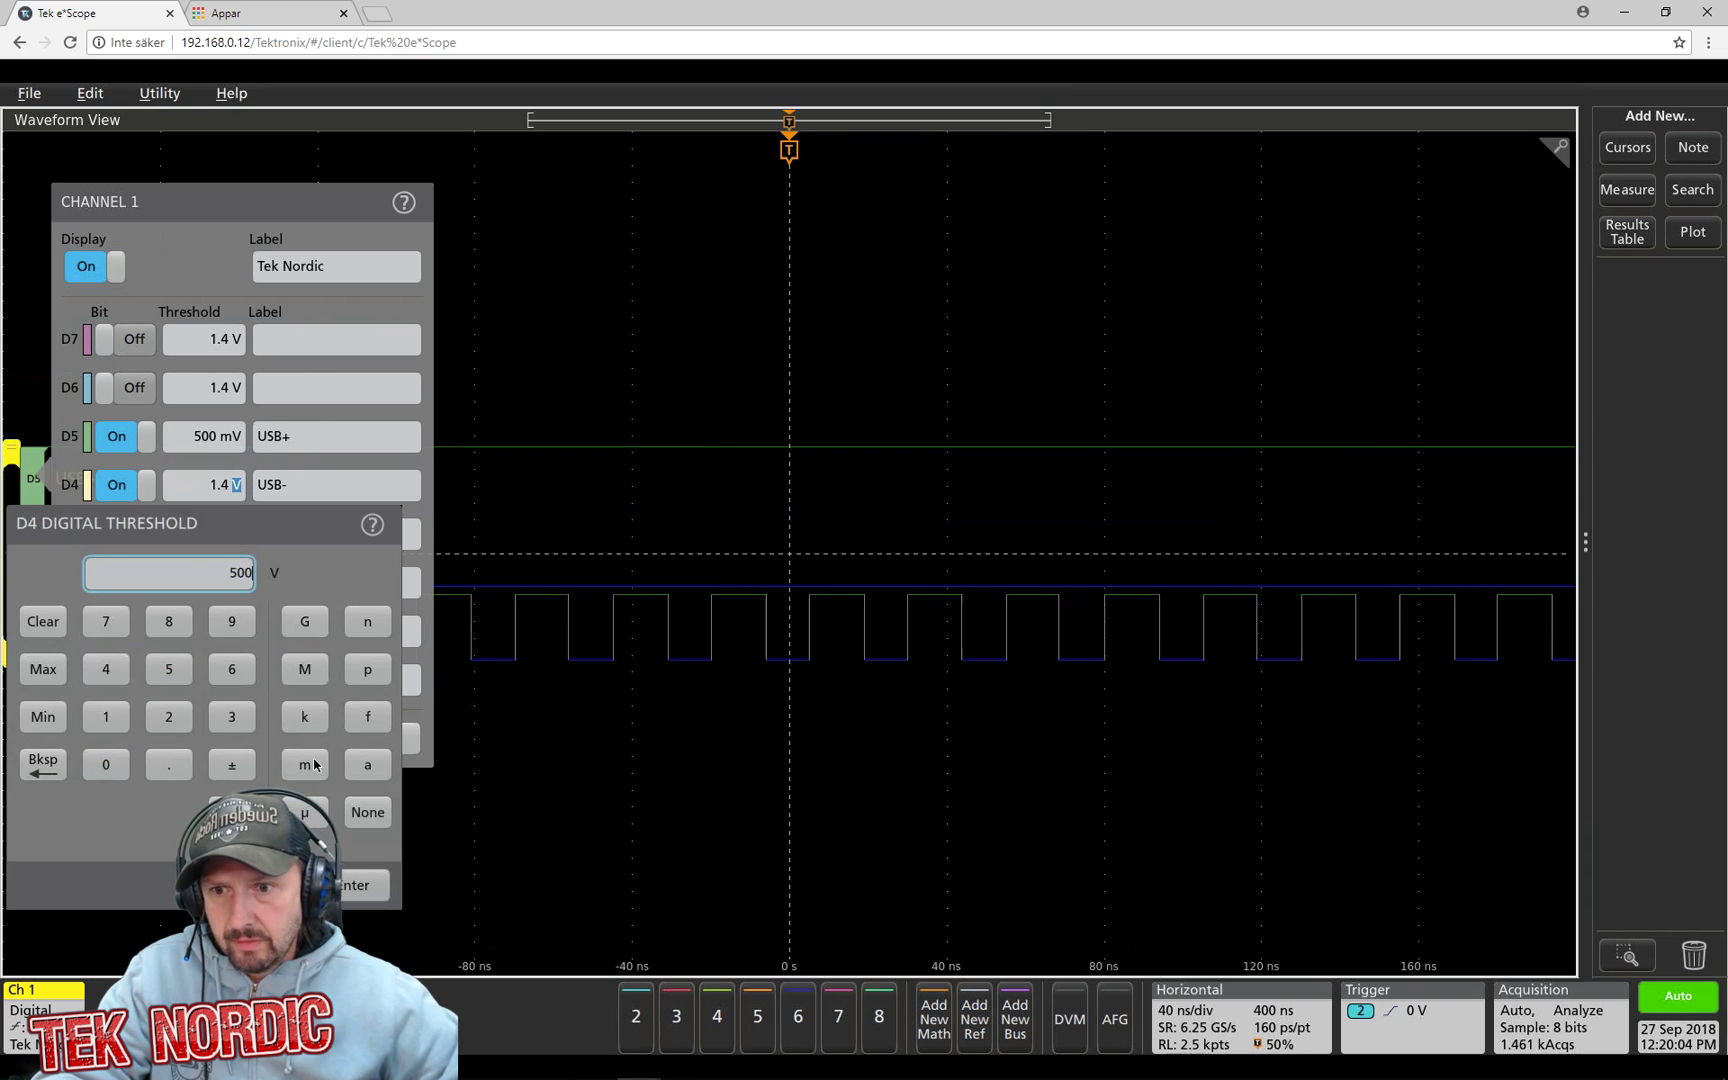
{"action": "left_click", "coordinate": [370, 886]}
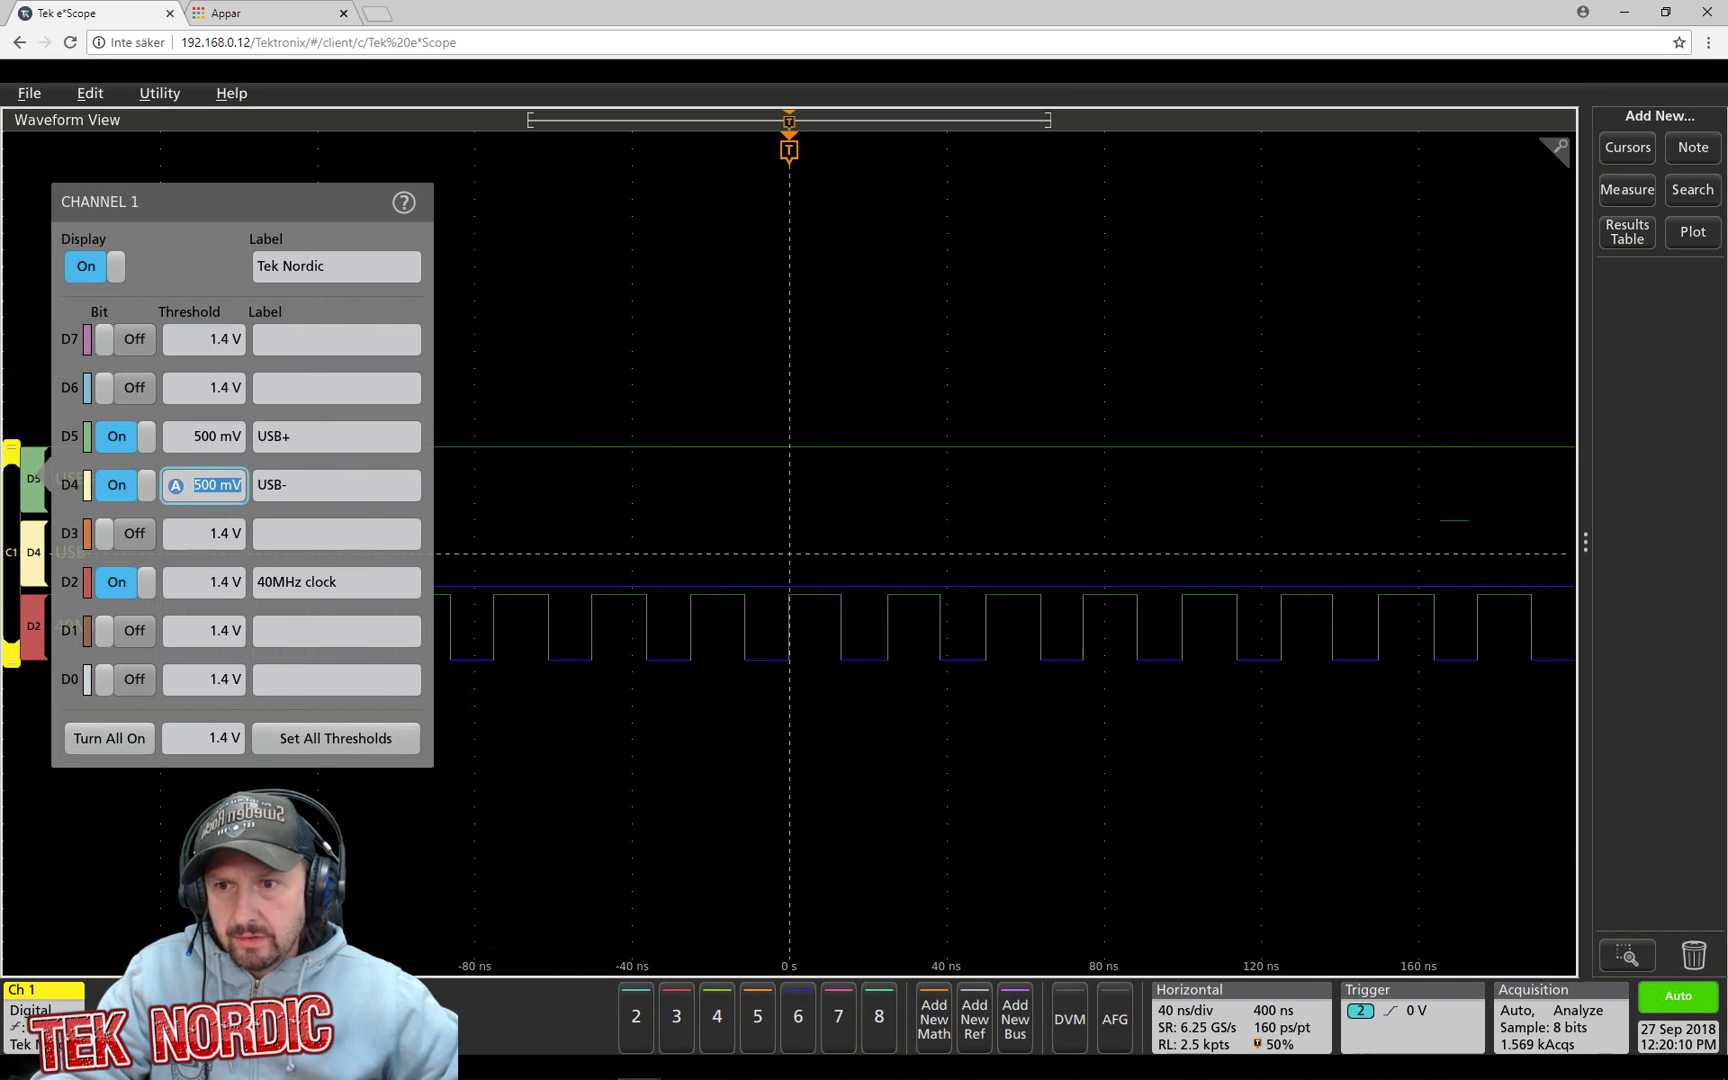
{"action": "key", "text": "Escape"}
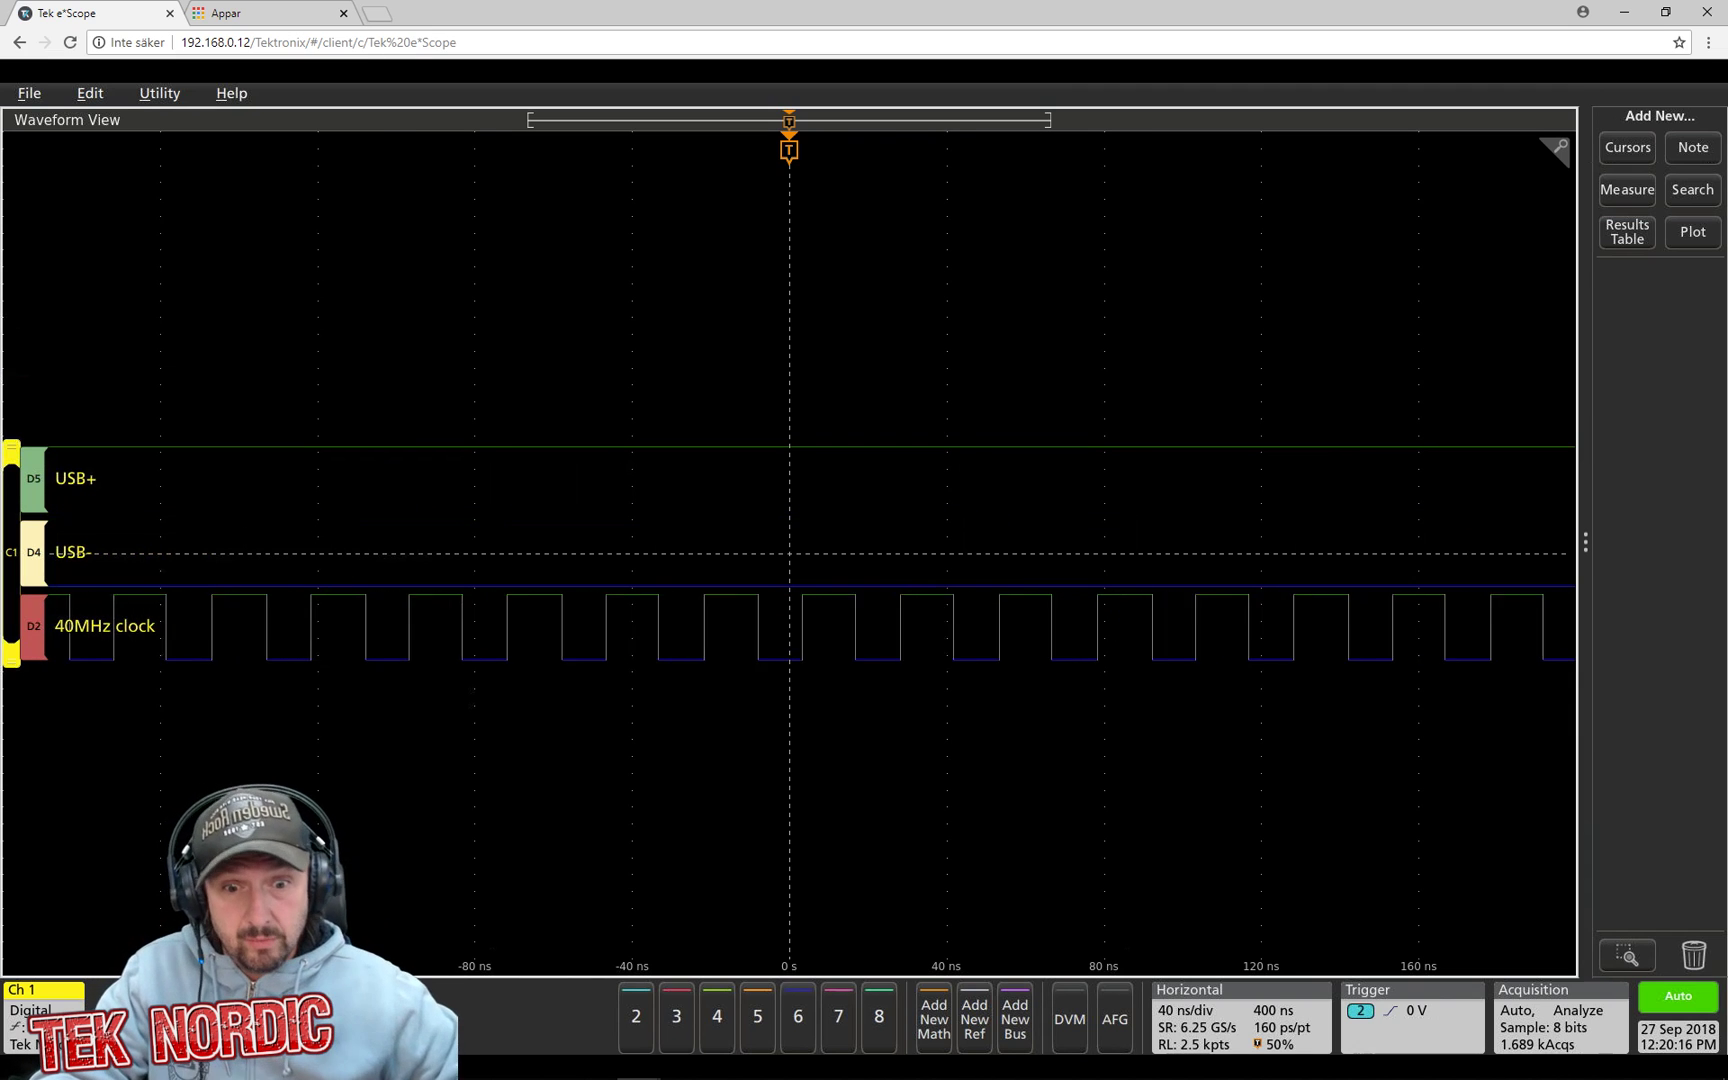
Step: Add a new parallel bus with the analog channels and digital bits as inputs
{"action": "left_click", "coordinate": [1013, 1047]}
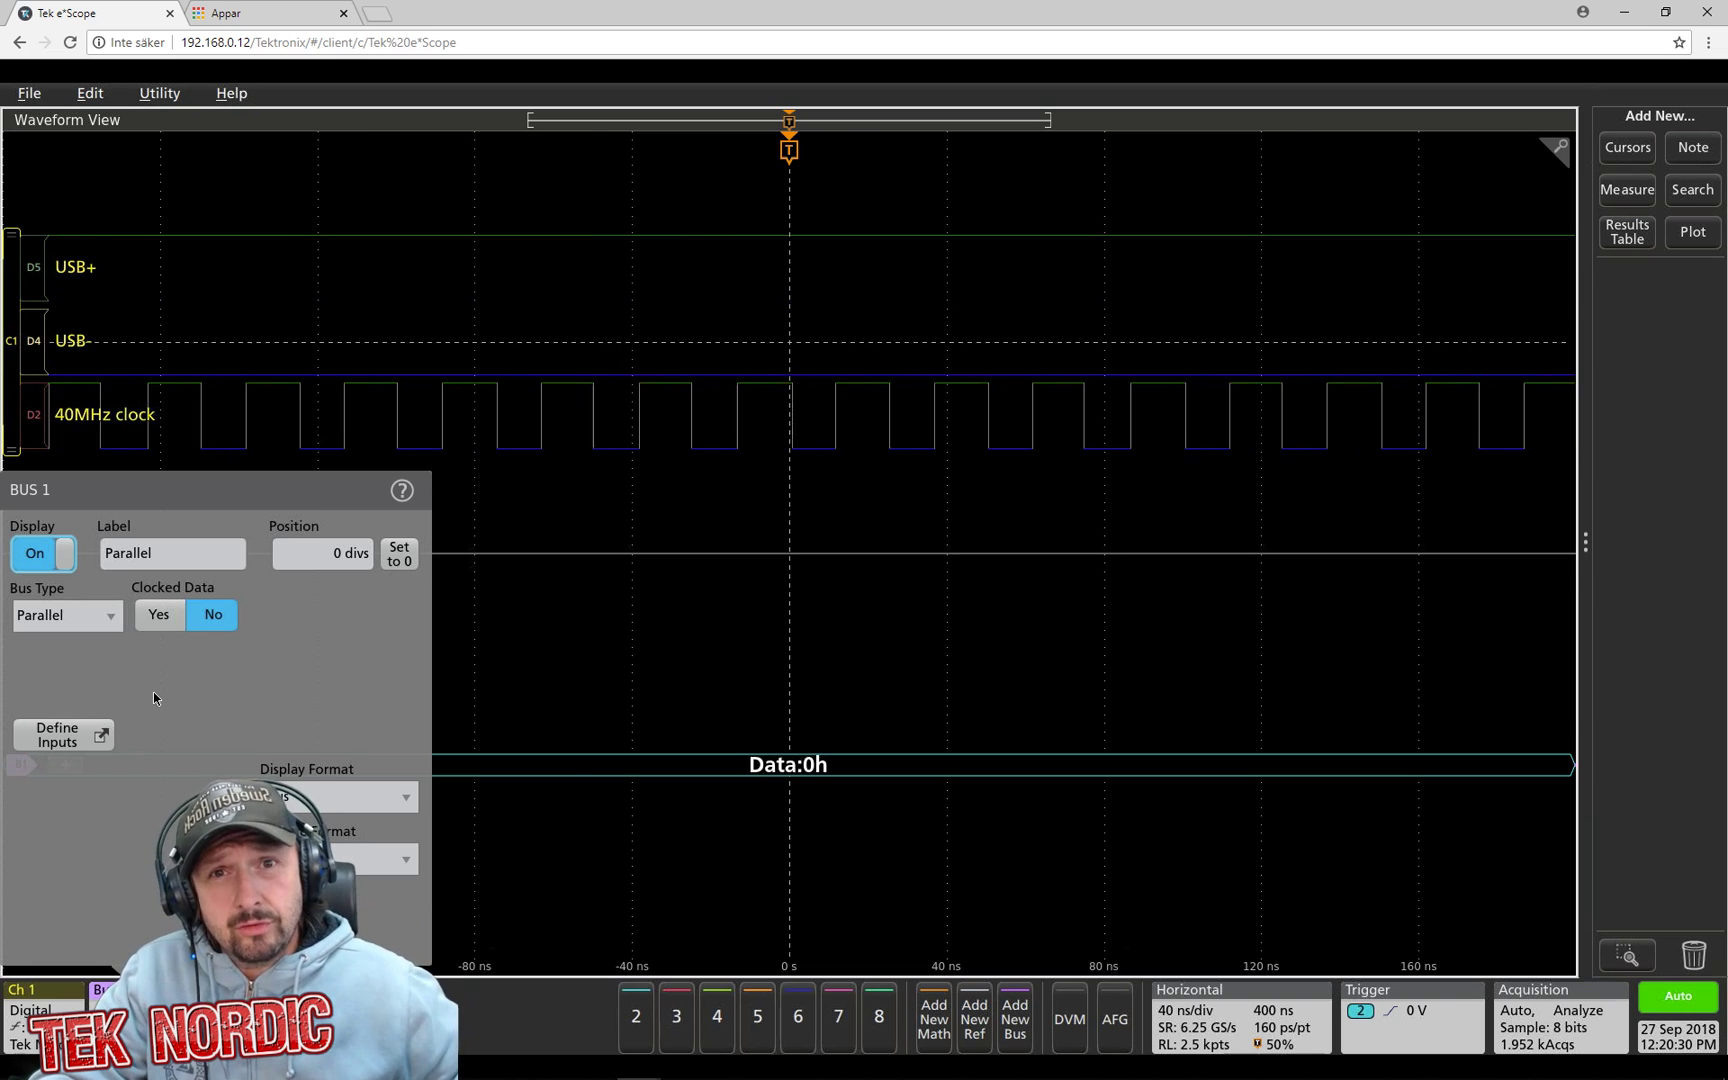
{"action": "left_click", "coordinate": [70, 742]}
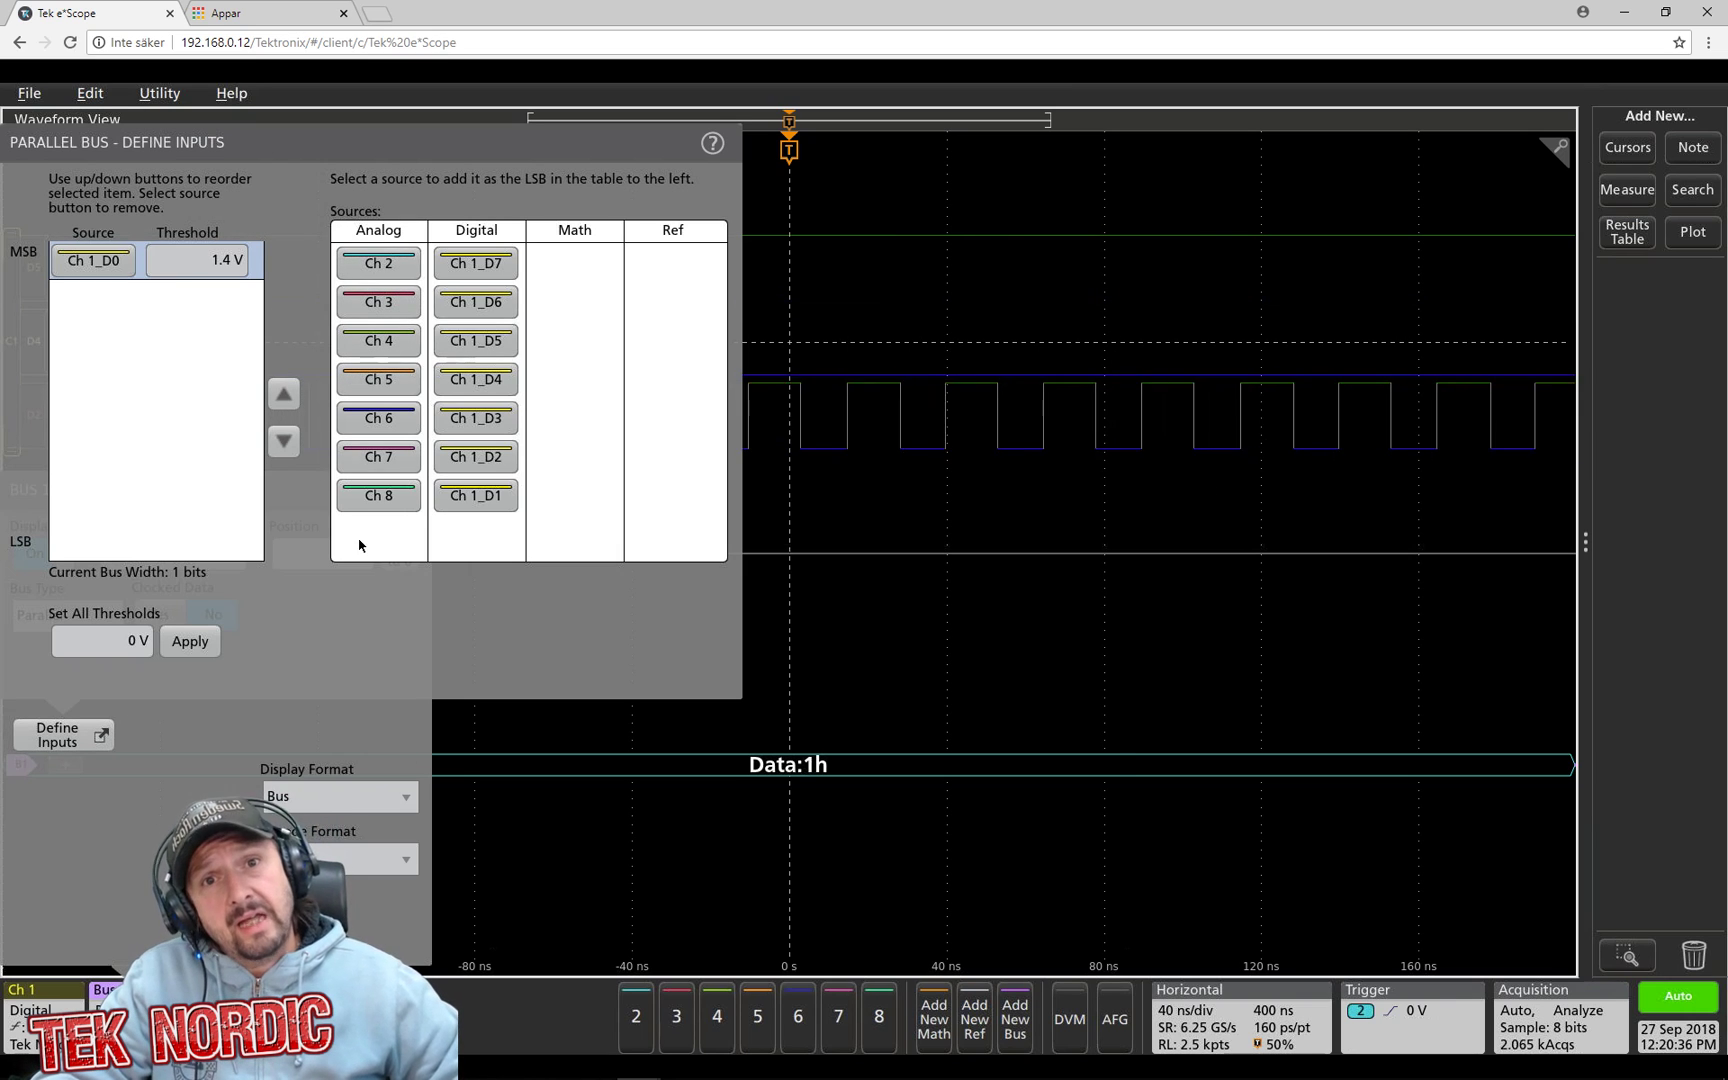
{"action": "left_click", "coordinate": [378, 262]}
{"action": "left_click", "coordinate": [378, 262]}
{"action": "left_click", "coordinate": [378, 262]}
{"action": "left_click", "coordinate": [378, 262]}
{"action": "left_click", "coordinate": [475, 265]}
{"action": "left_click", "coordinate": [478, 340]}
{"action": "left_click", "coordinate": [478, 340]}
{"action": "left_click", "coordinate": [478, 301]}
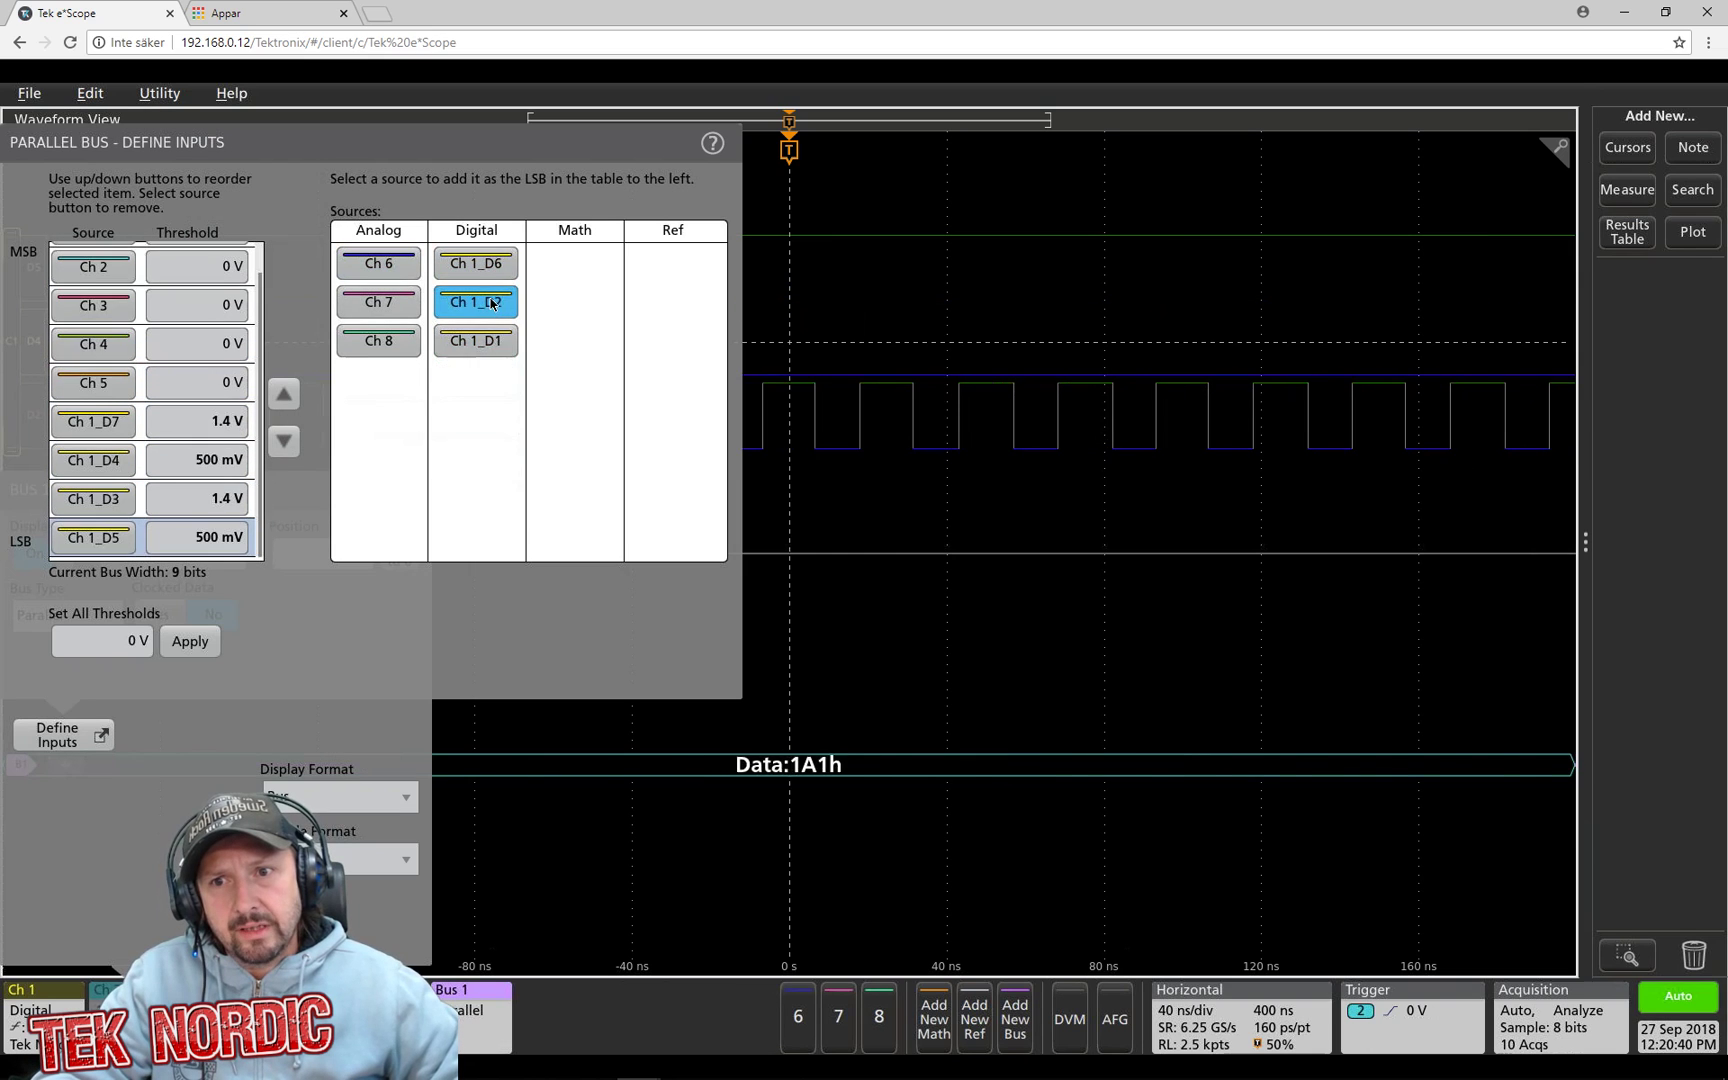
{"action": "left_click", "coordinate": [478, 301]}
{"action": "left_click", "coordinate": [478, 301]}
{"action": "left_click", "coordinate": [478, 263]}
Step: Add Ch 8, Ch 7 and Ch 6 to the bus, then stop acquisition to read decoded values
{"action": "left_click", "coordinate": [380, 340]}
{"action": "left_click", "coordinate": [380, 301]}
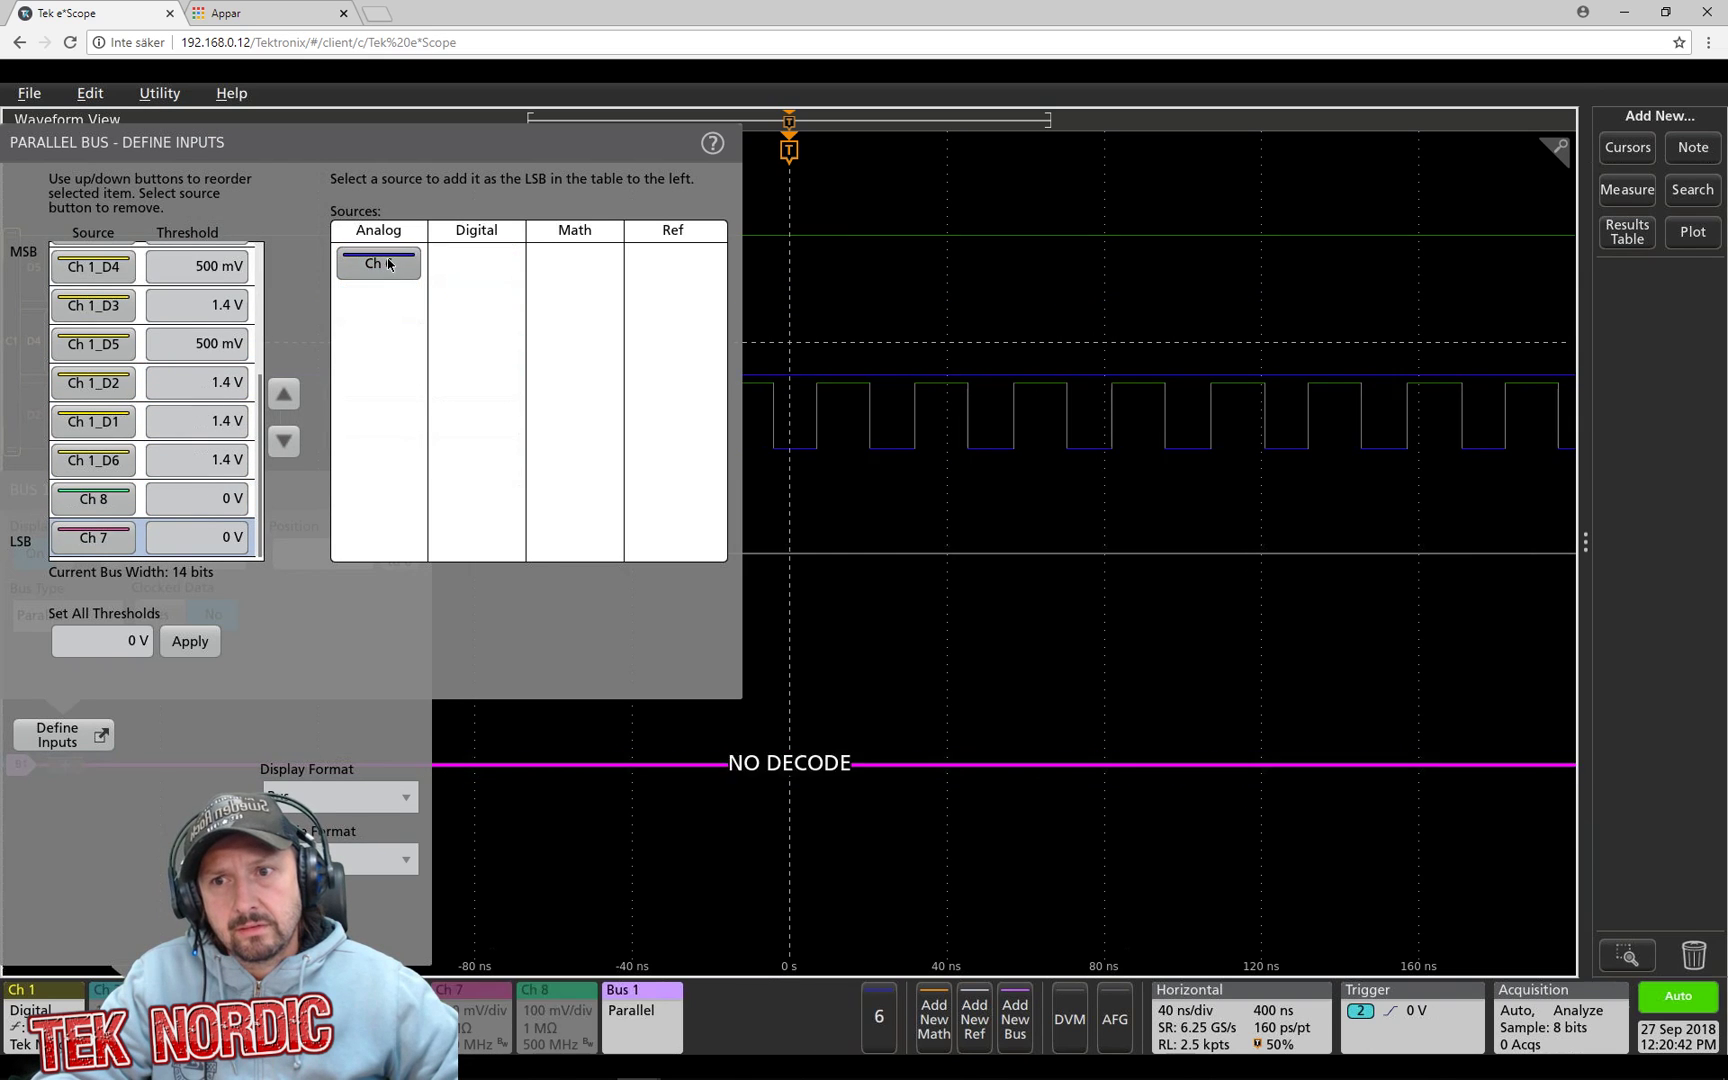
{"action": "left_click", "coordinate": [380, 262]}
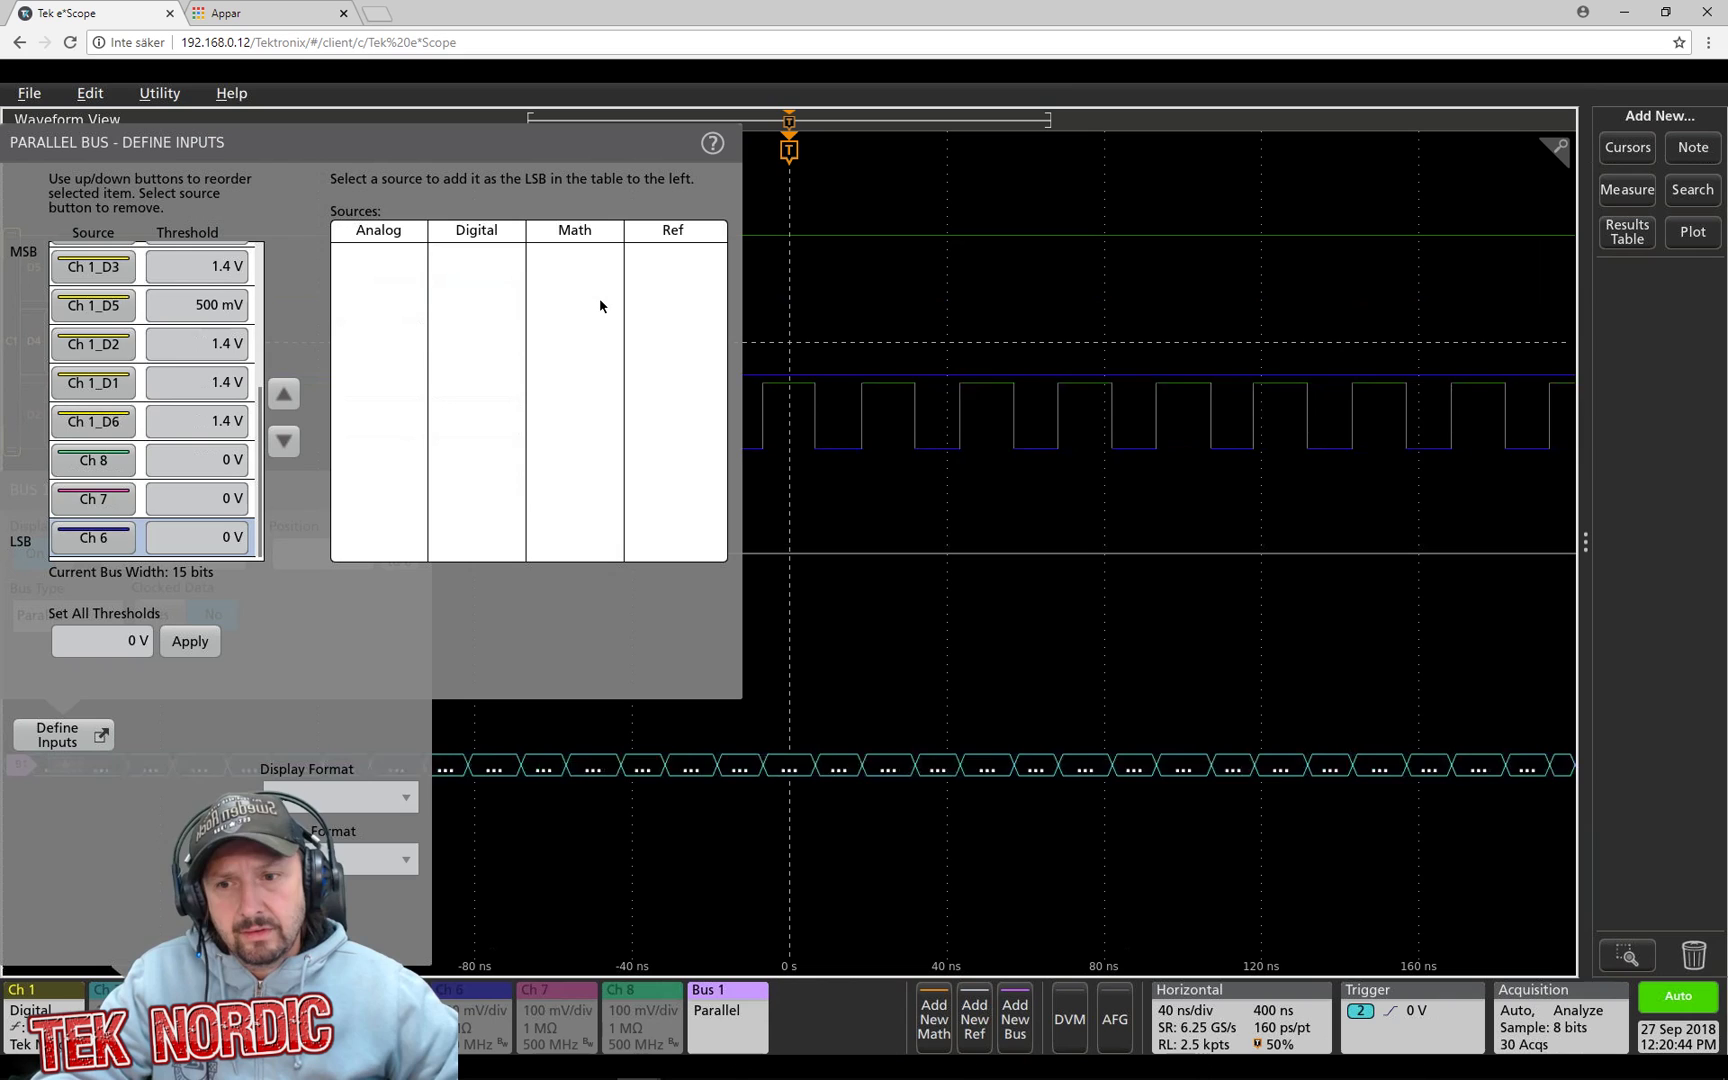
{"action": "left_click", "coordinate": [1390, 760]}
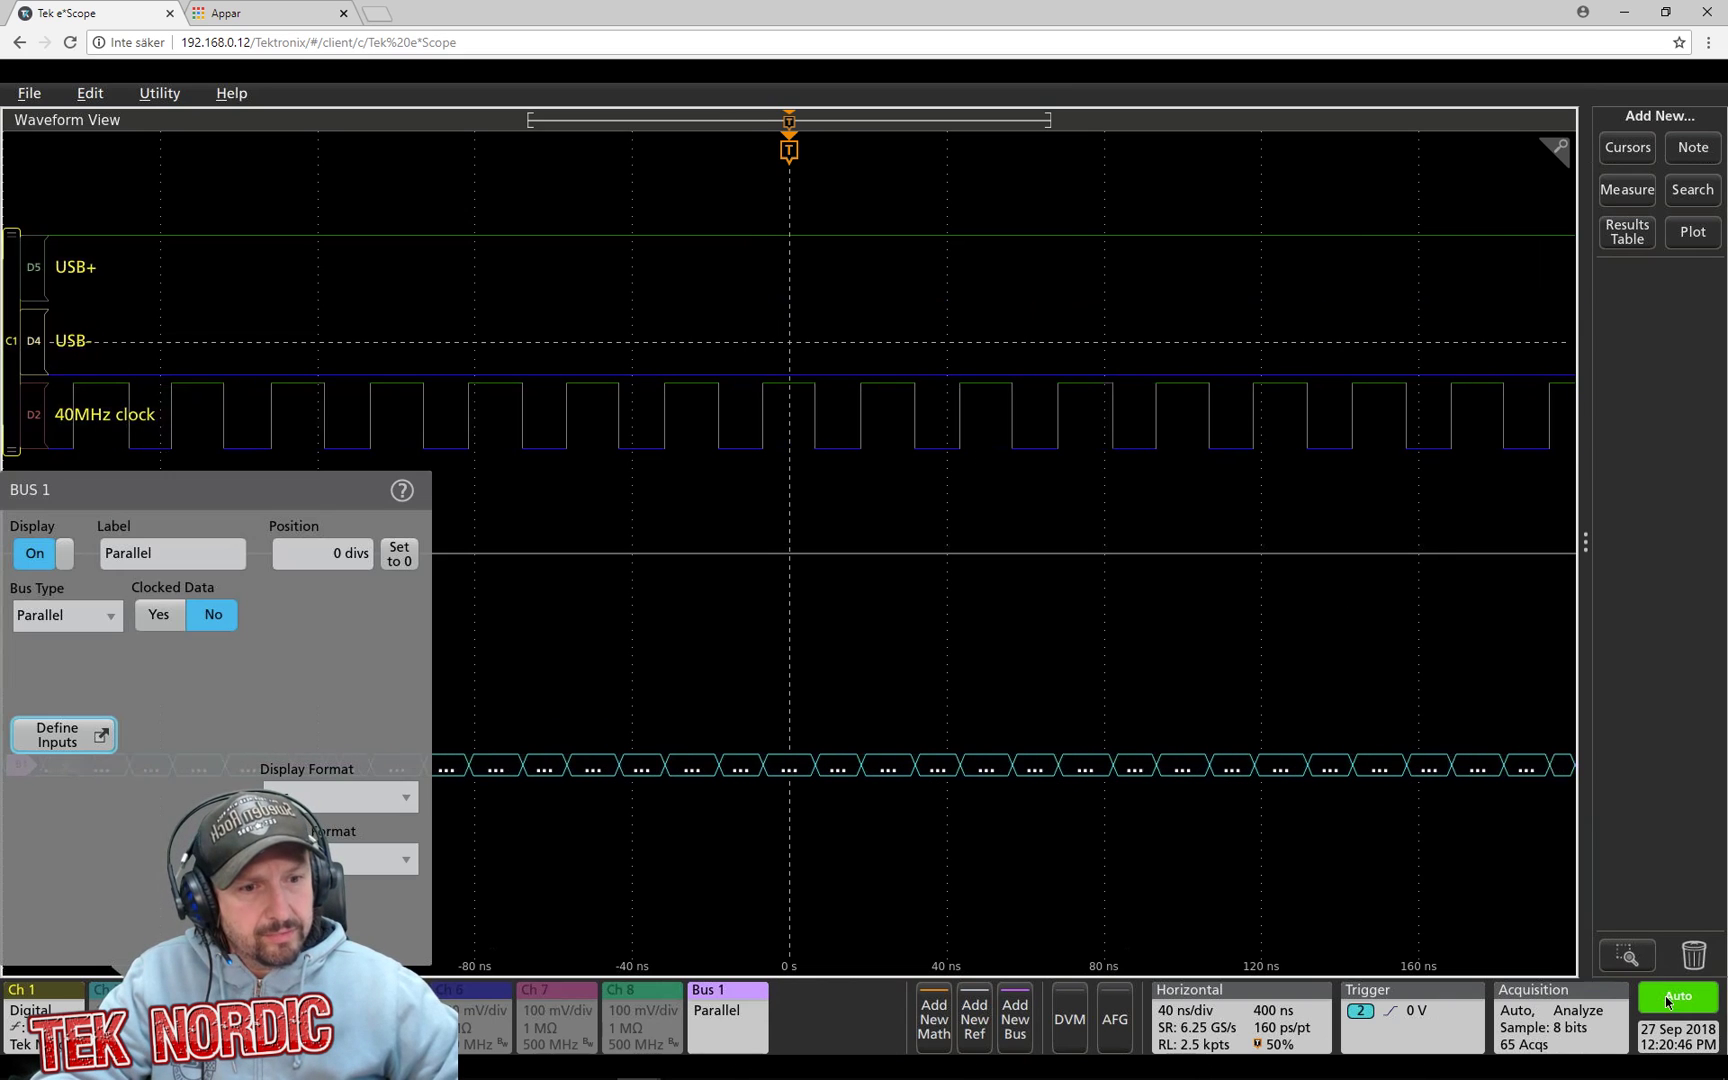
{"action": "left_click", "coordinate": [1187, 779]}
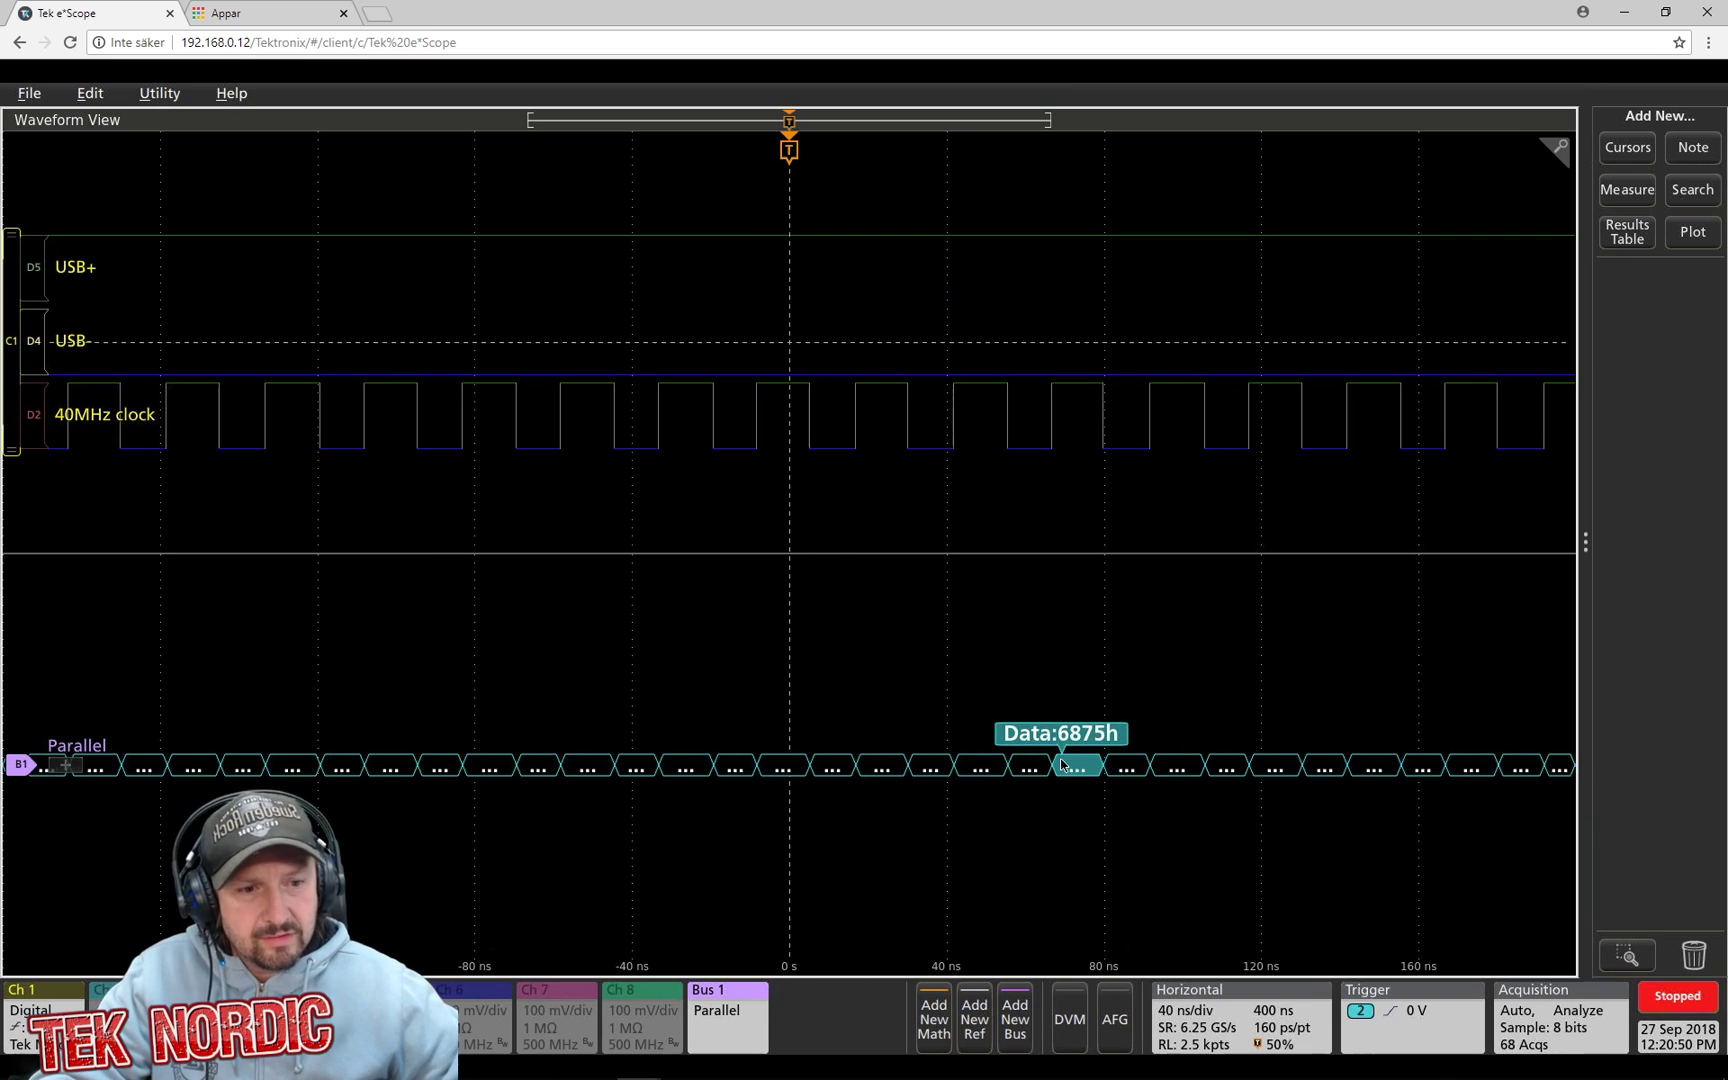
Step: Change Bus 1 to a single-ended USB bus
{"action": "left_click", "coordinate": [738, 1038]}
{"action": "left_click", "coordinate": [621, 617]}
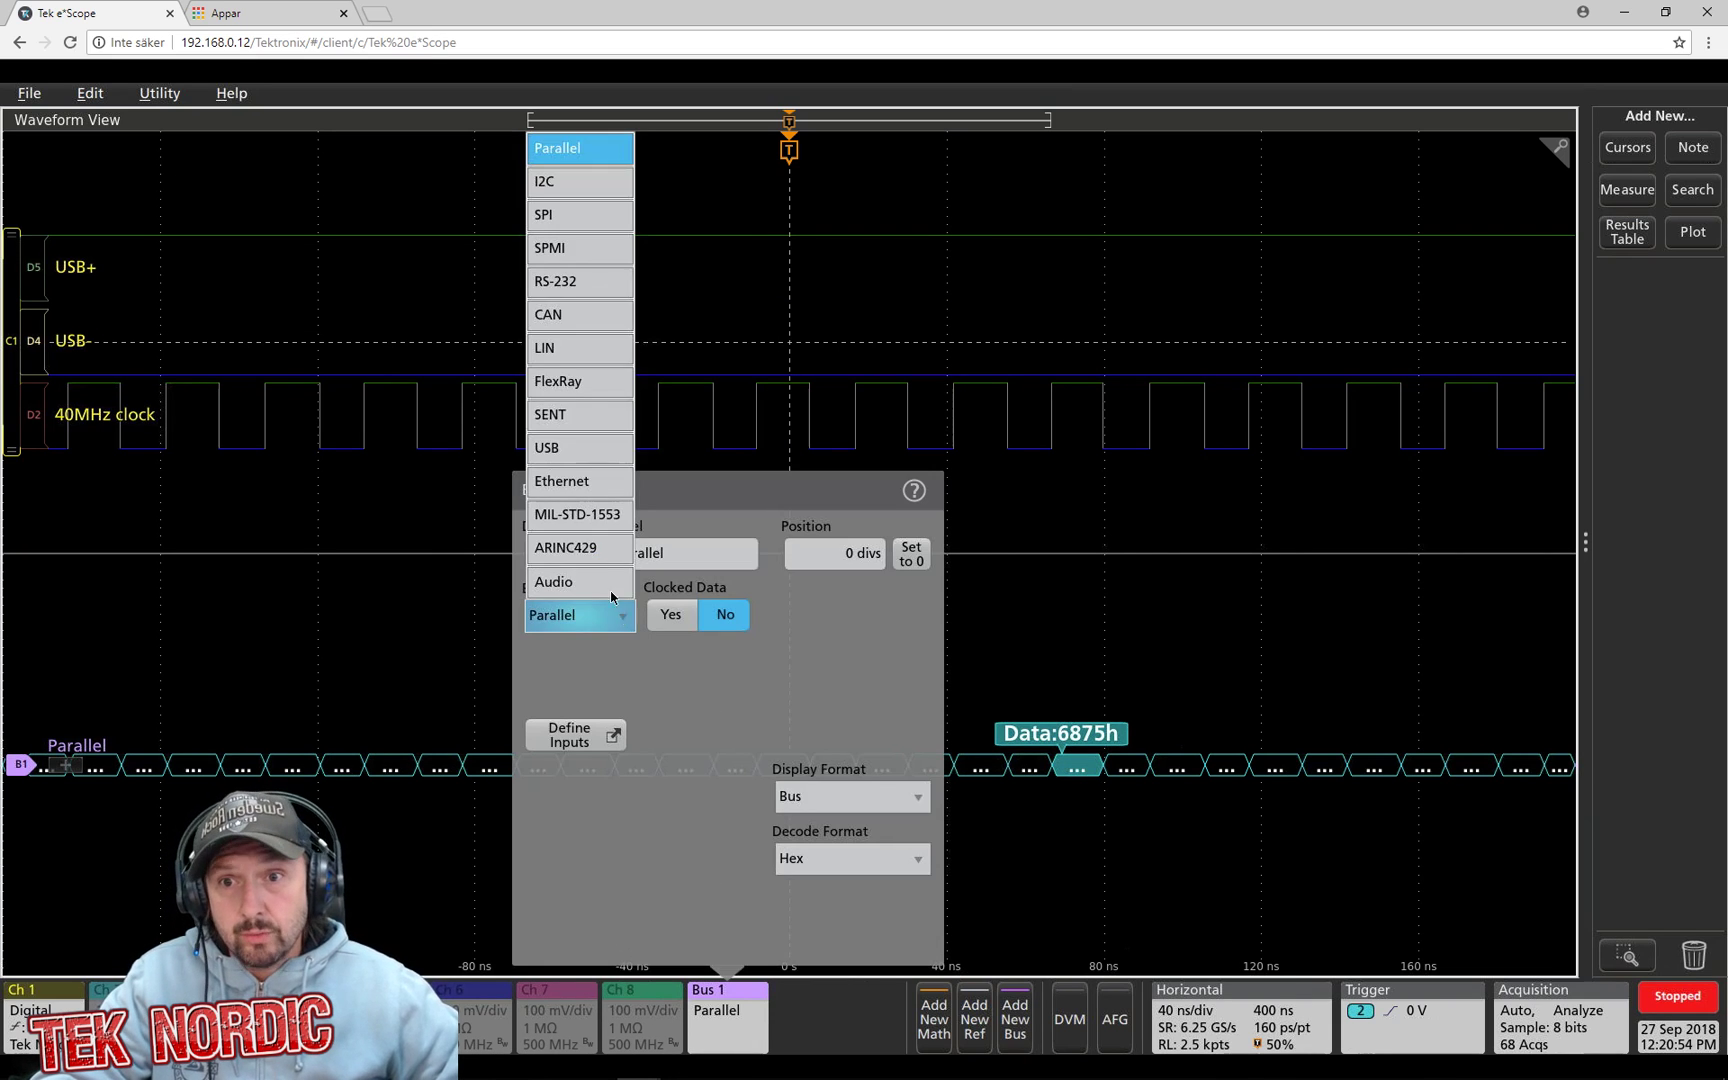
{"action": "left_click", "coordinate": [595, 447]}
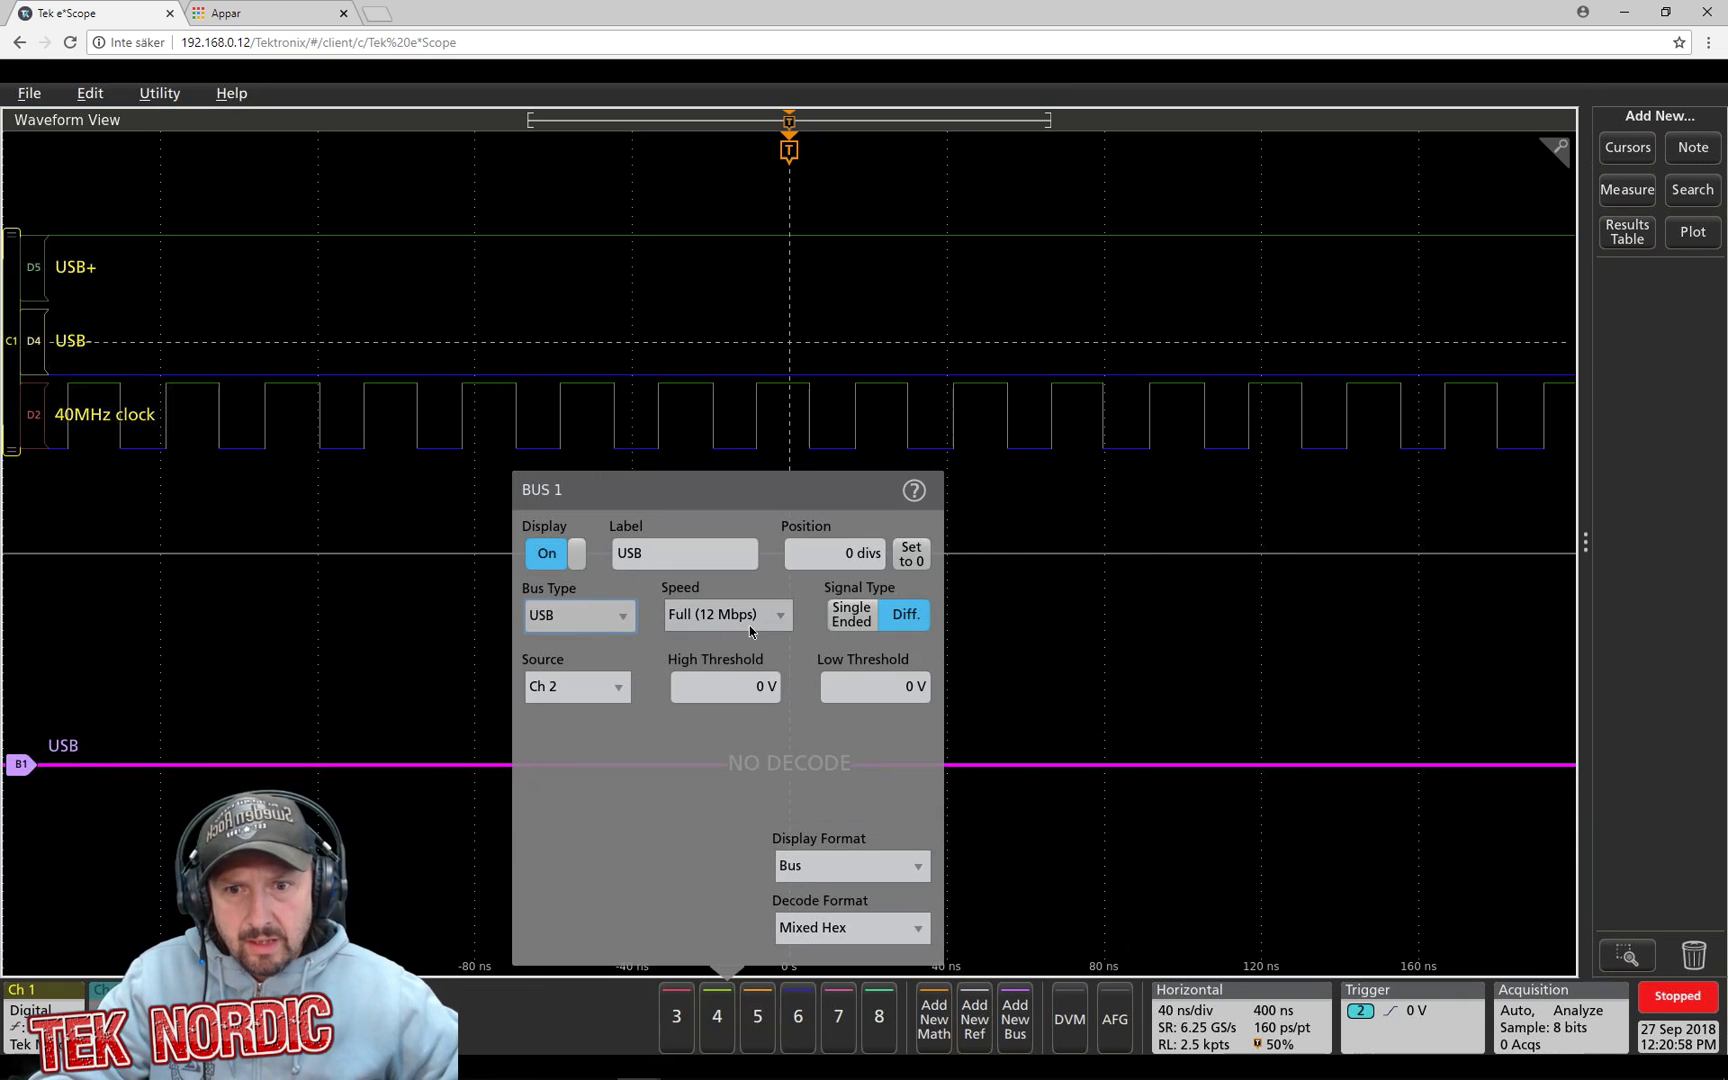
{"action": "left_click", "coordinate": [855, 616]}
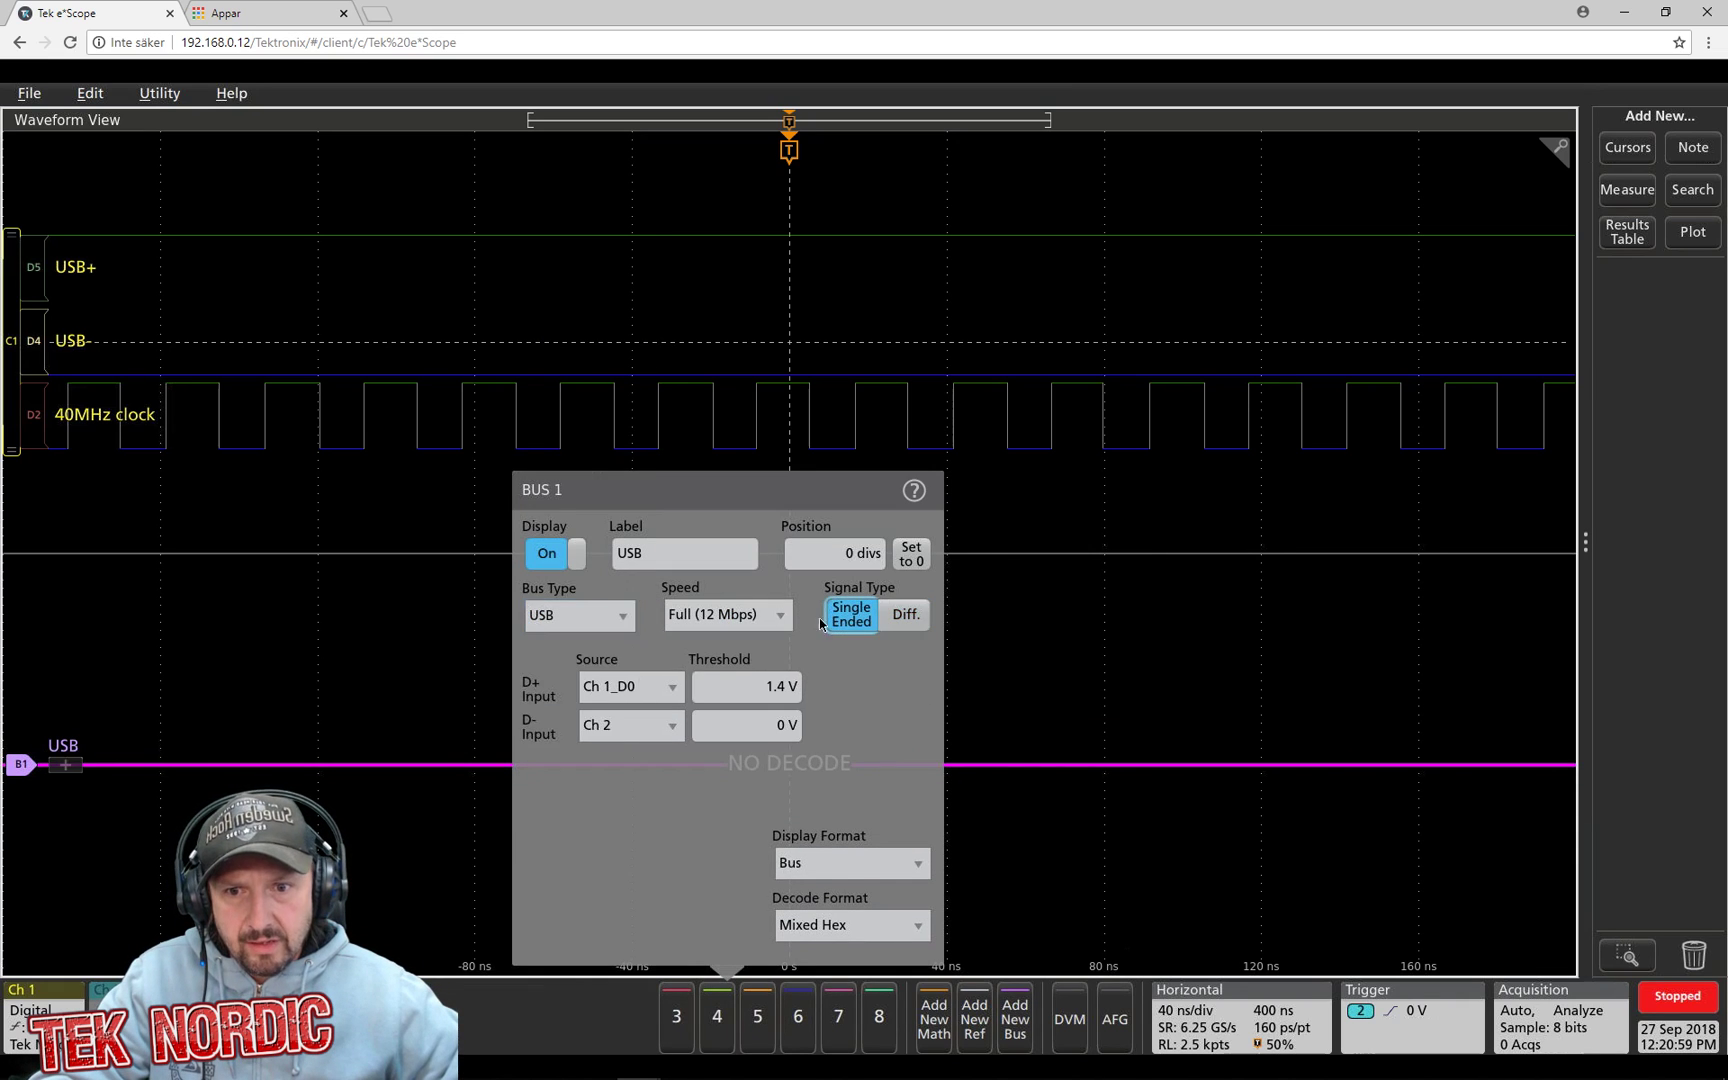
Step: Assign D+ to Ch 1_D5 and D- to Ch 1_D4 on the USB bus
{"action": "left_click", "coordinate": [669, 688]}
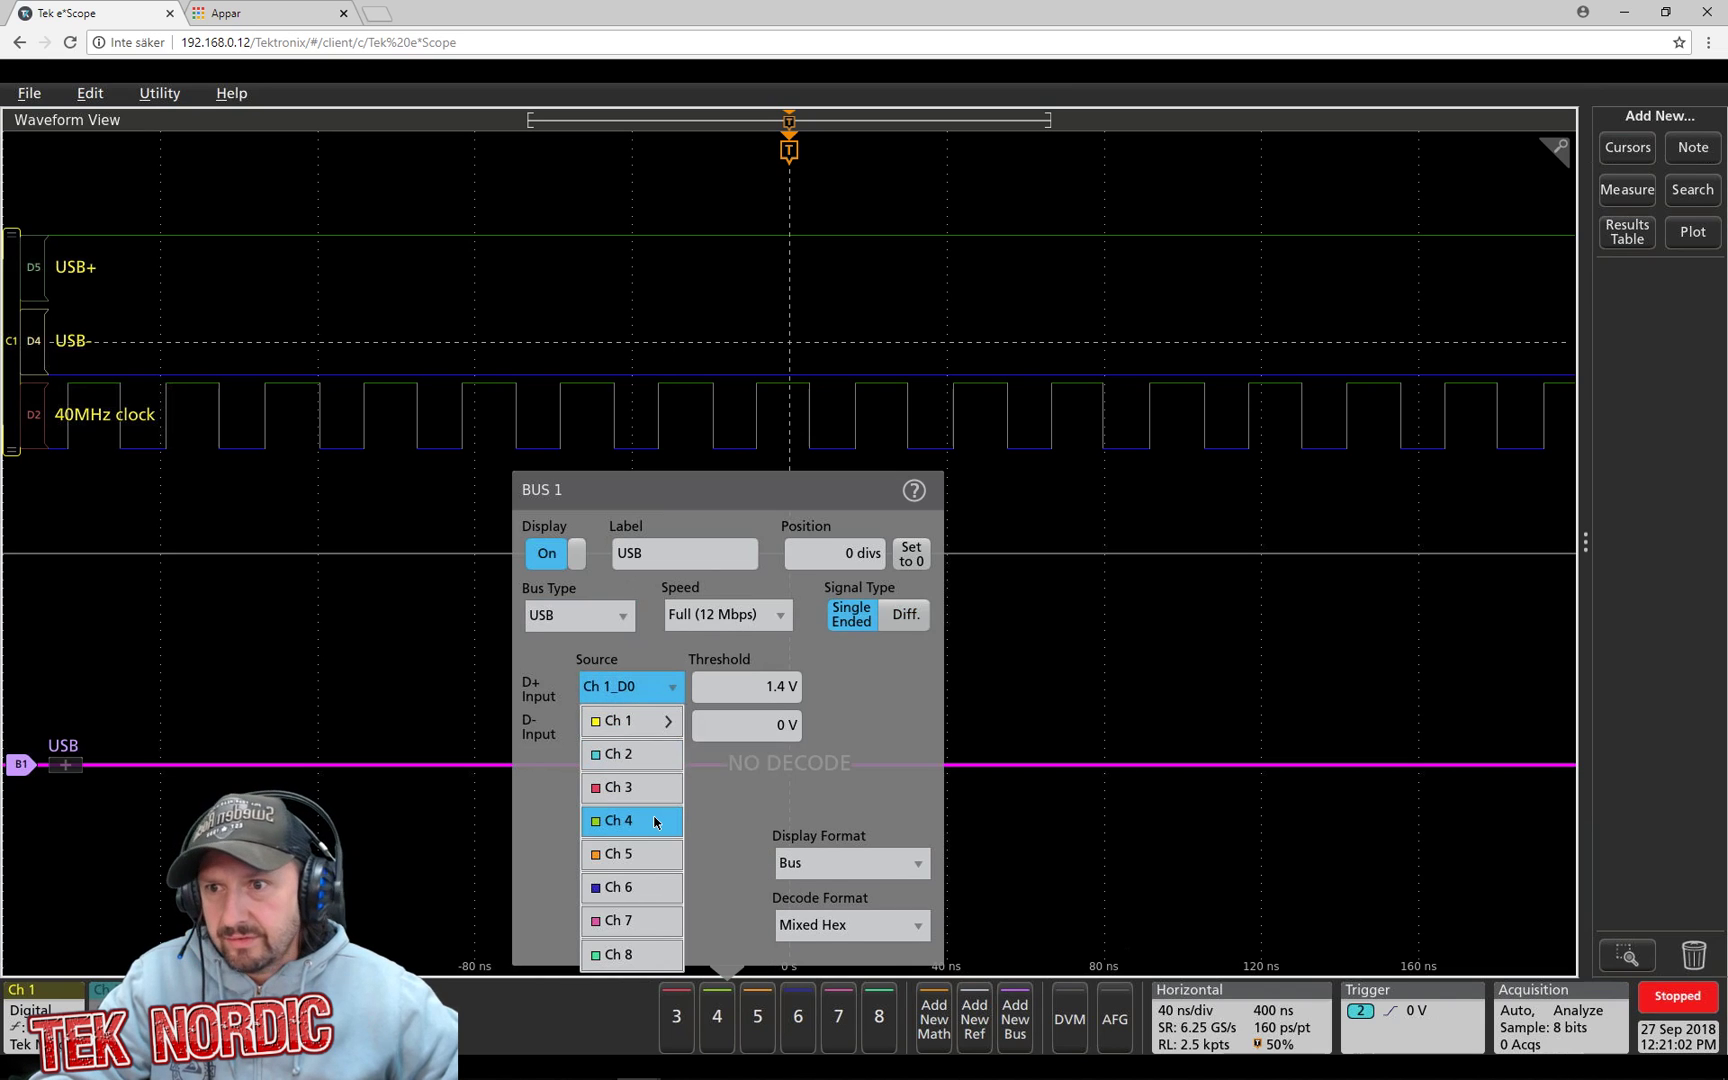
{"action": "left_click", "coordinate": [674, 716]}
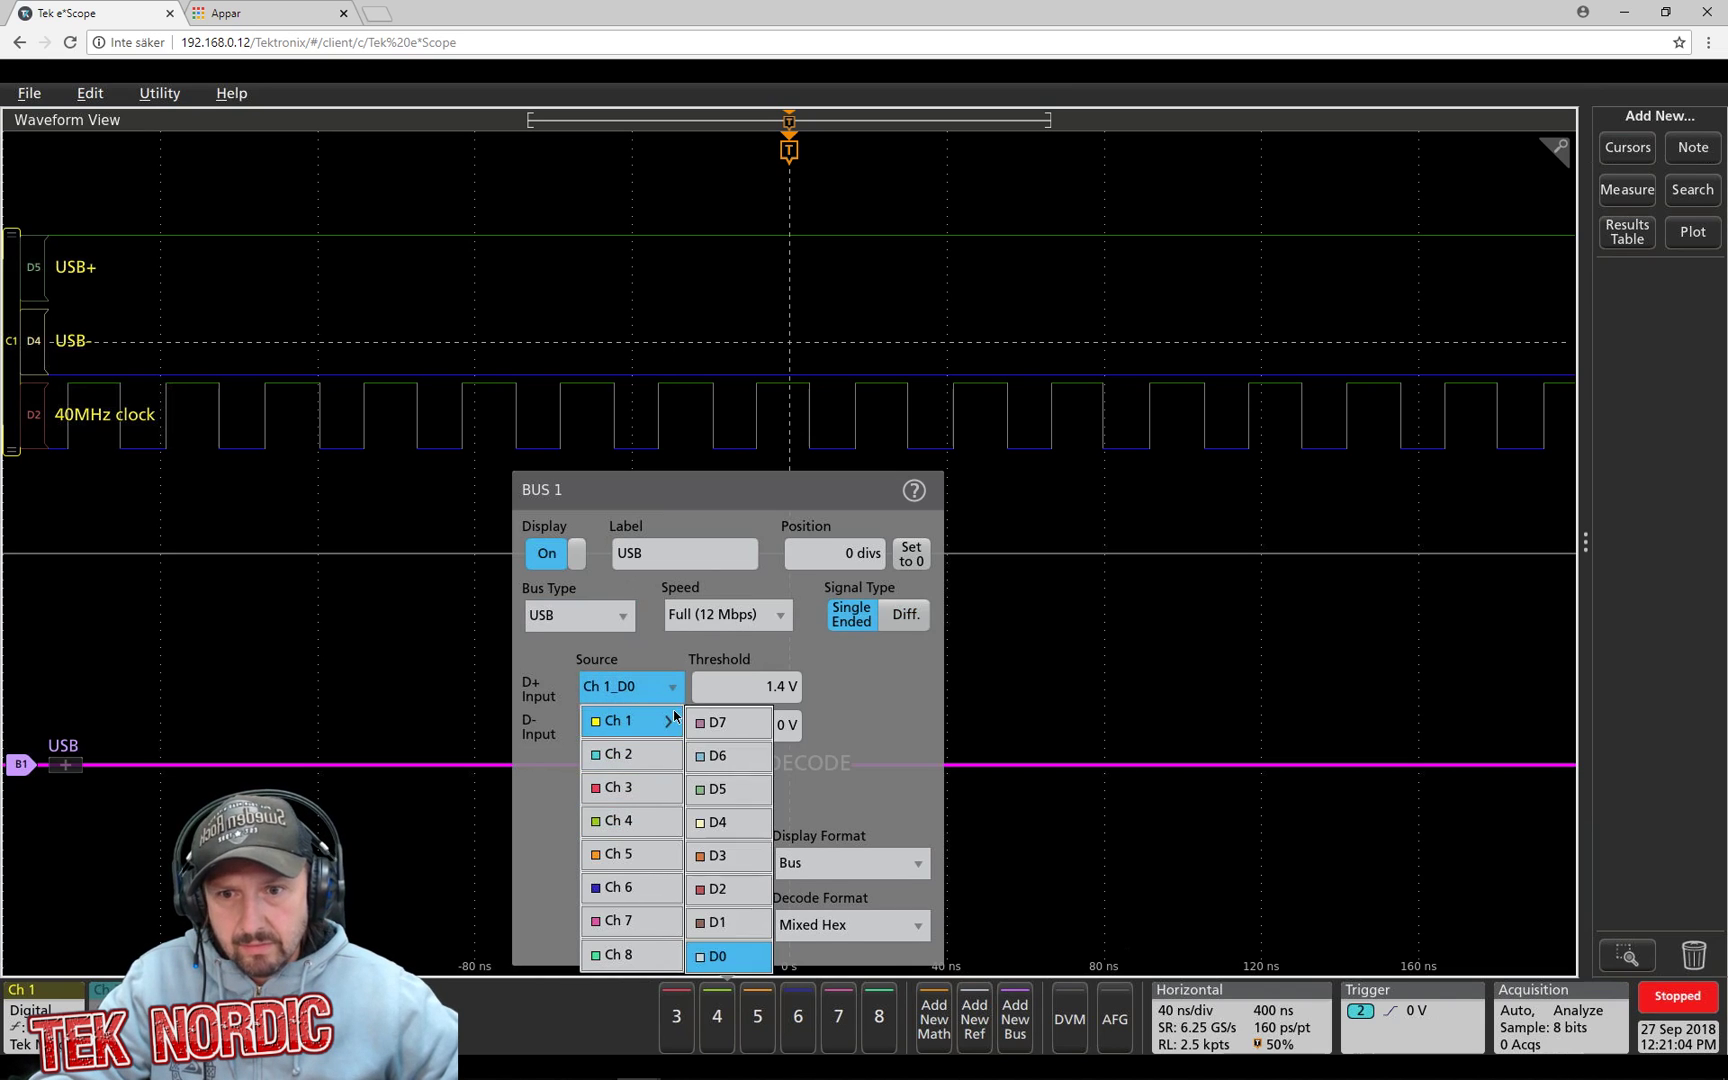
{"action": "left_click", "coordinate": [741, 791]}
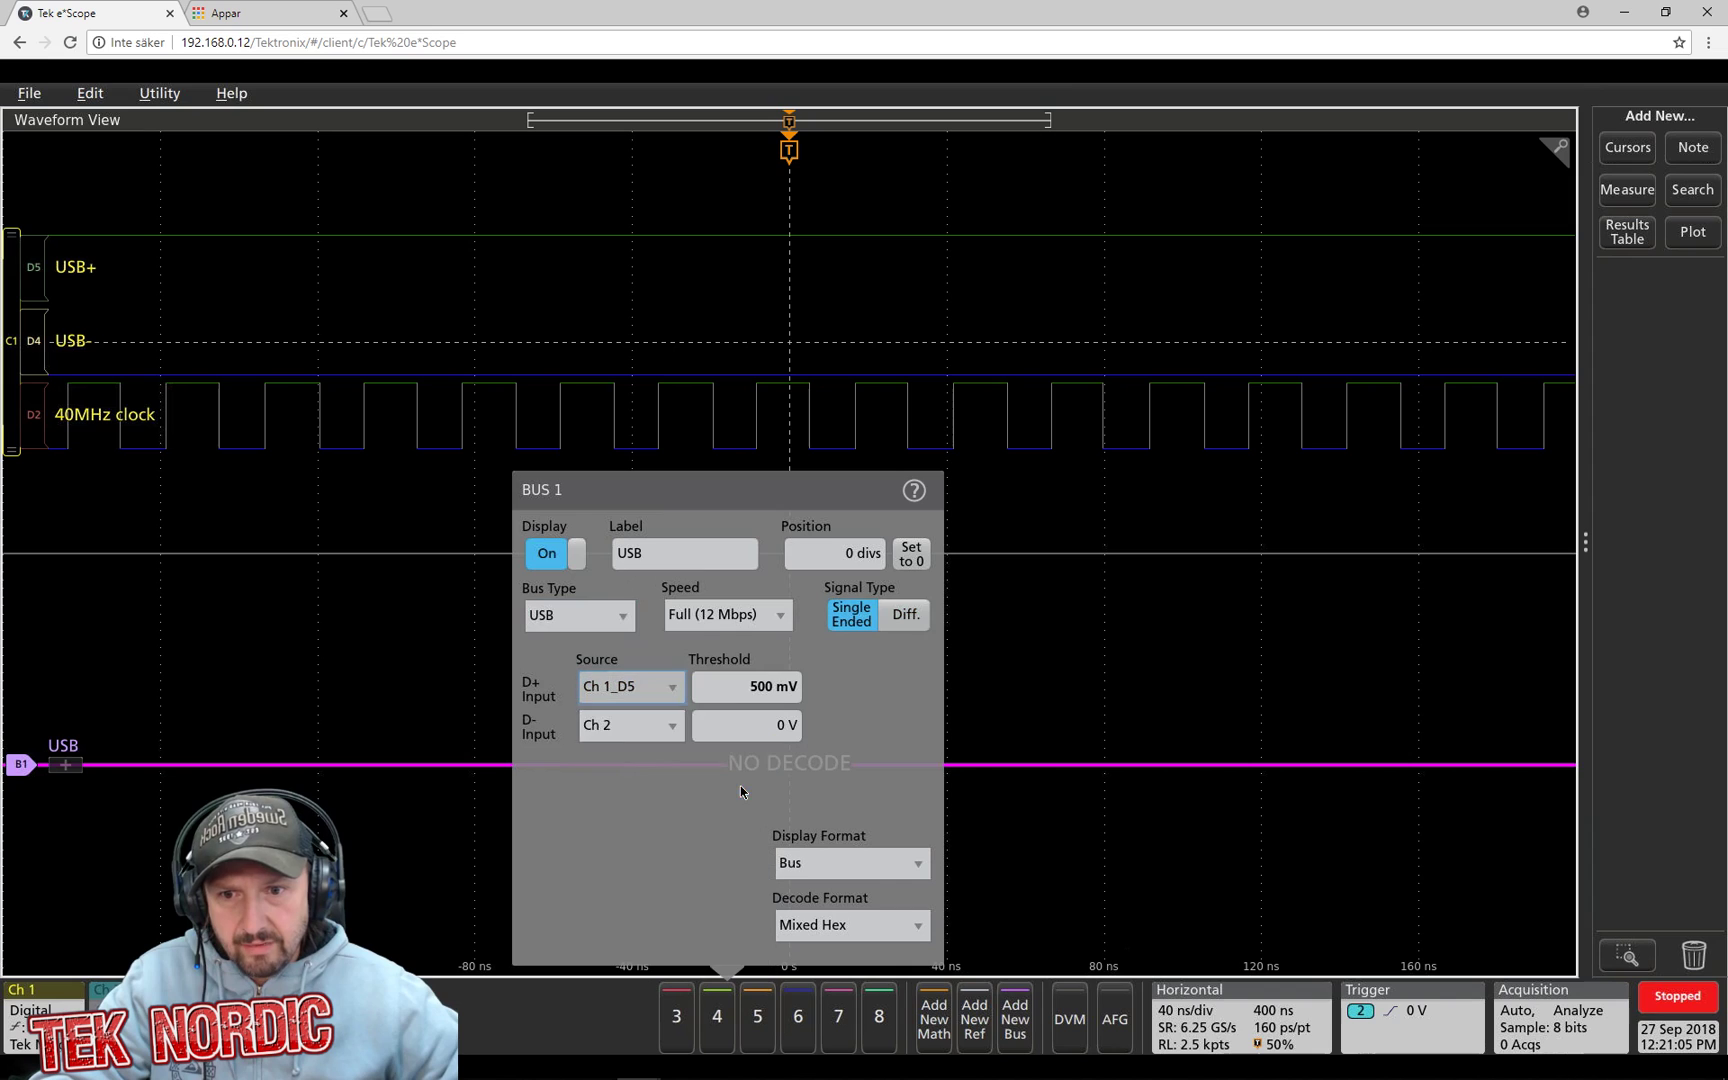
{"action": "left_click", "coordinate": [610, 724]}
{"action": "left_click", "coordinate": [628, 758]}
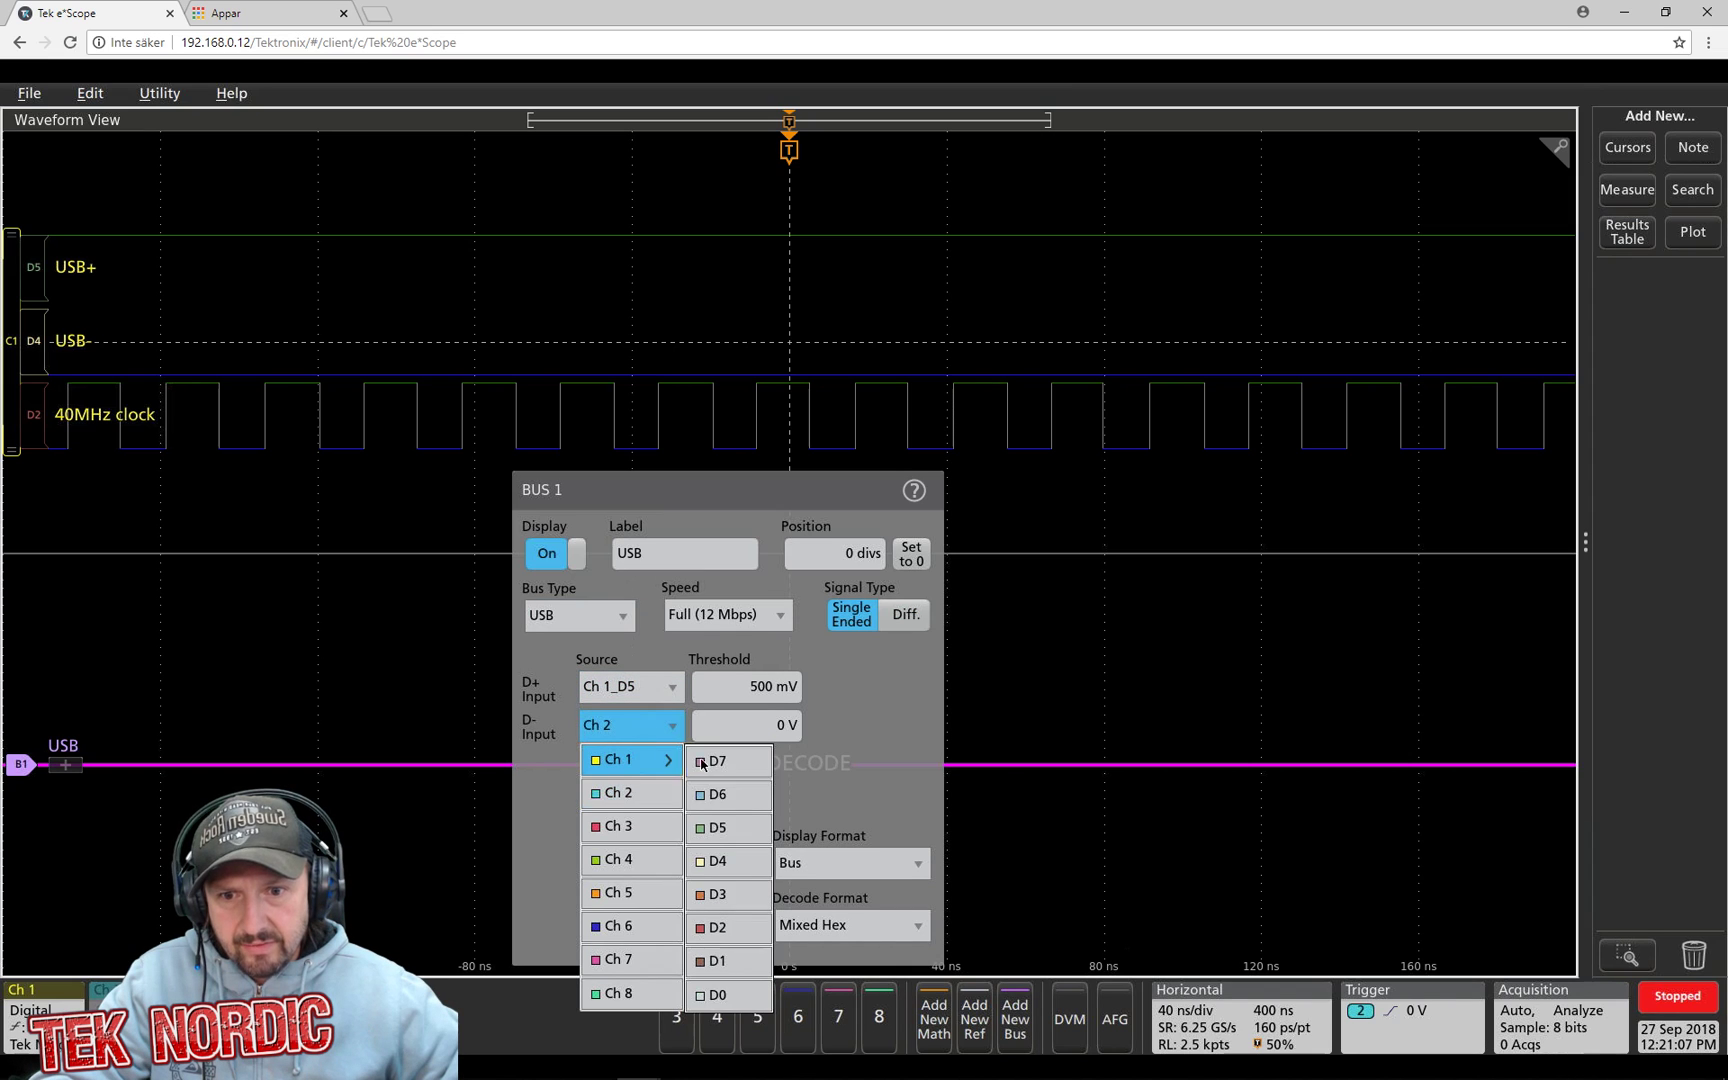
{"action": "left_click", "coordinate": [745, 869]}
{"action": "left_click", "coordinate": [1092, 705]}
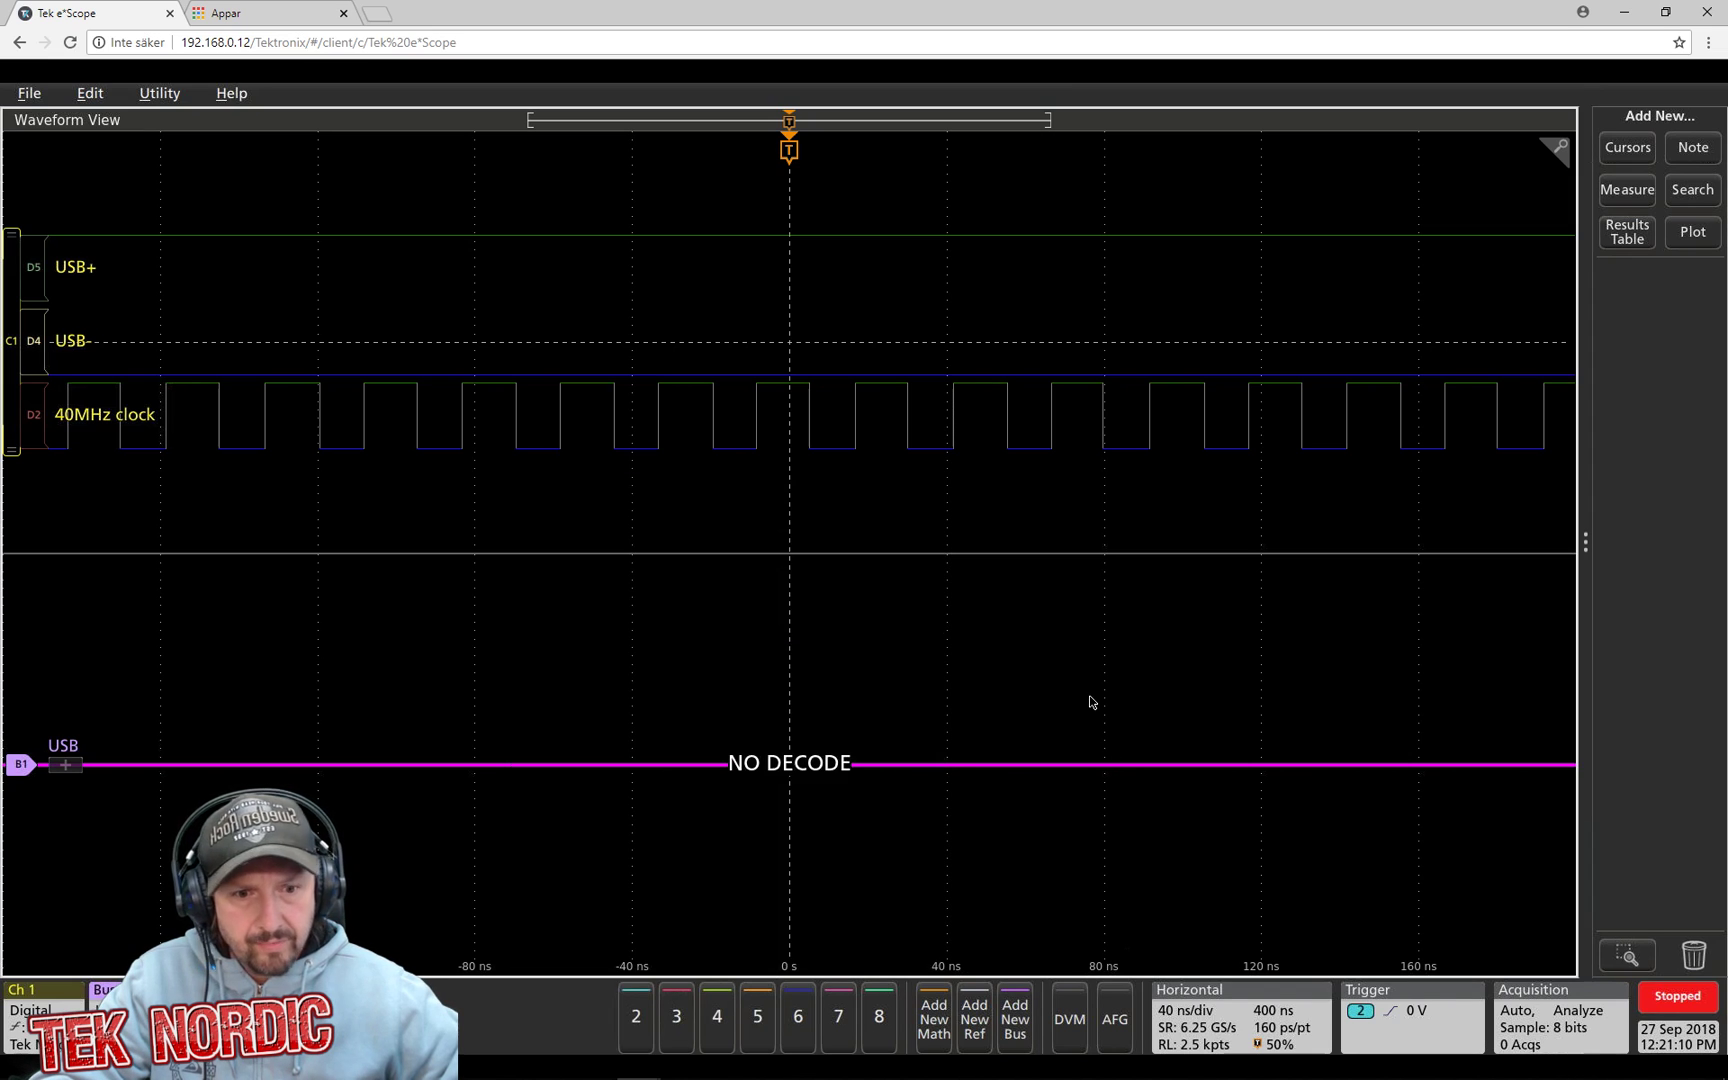
Step: Resume acquisition and widen the timebase to 1 µs/div
{"action": "left_click", "coordinate": [1670, 1000]}
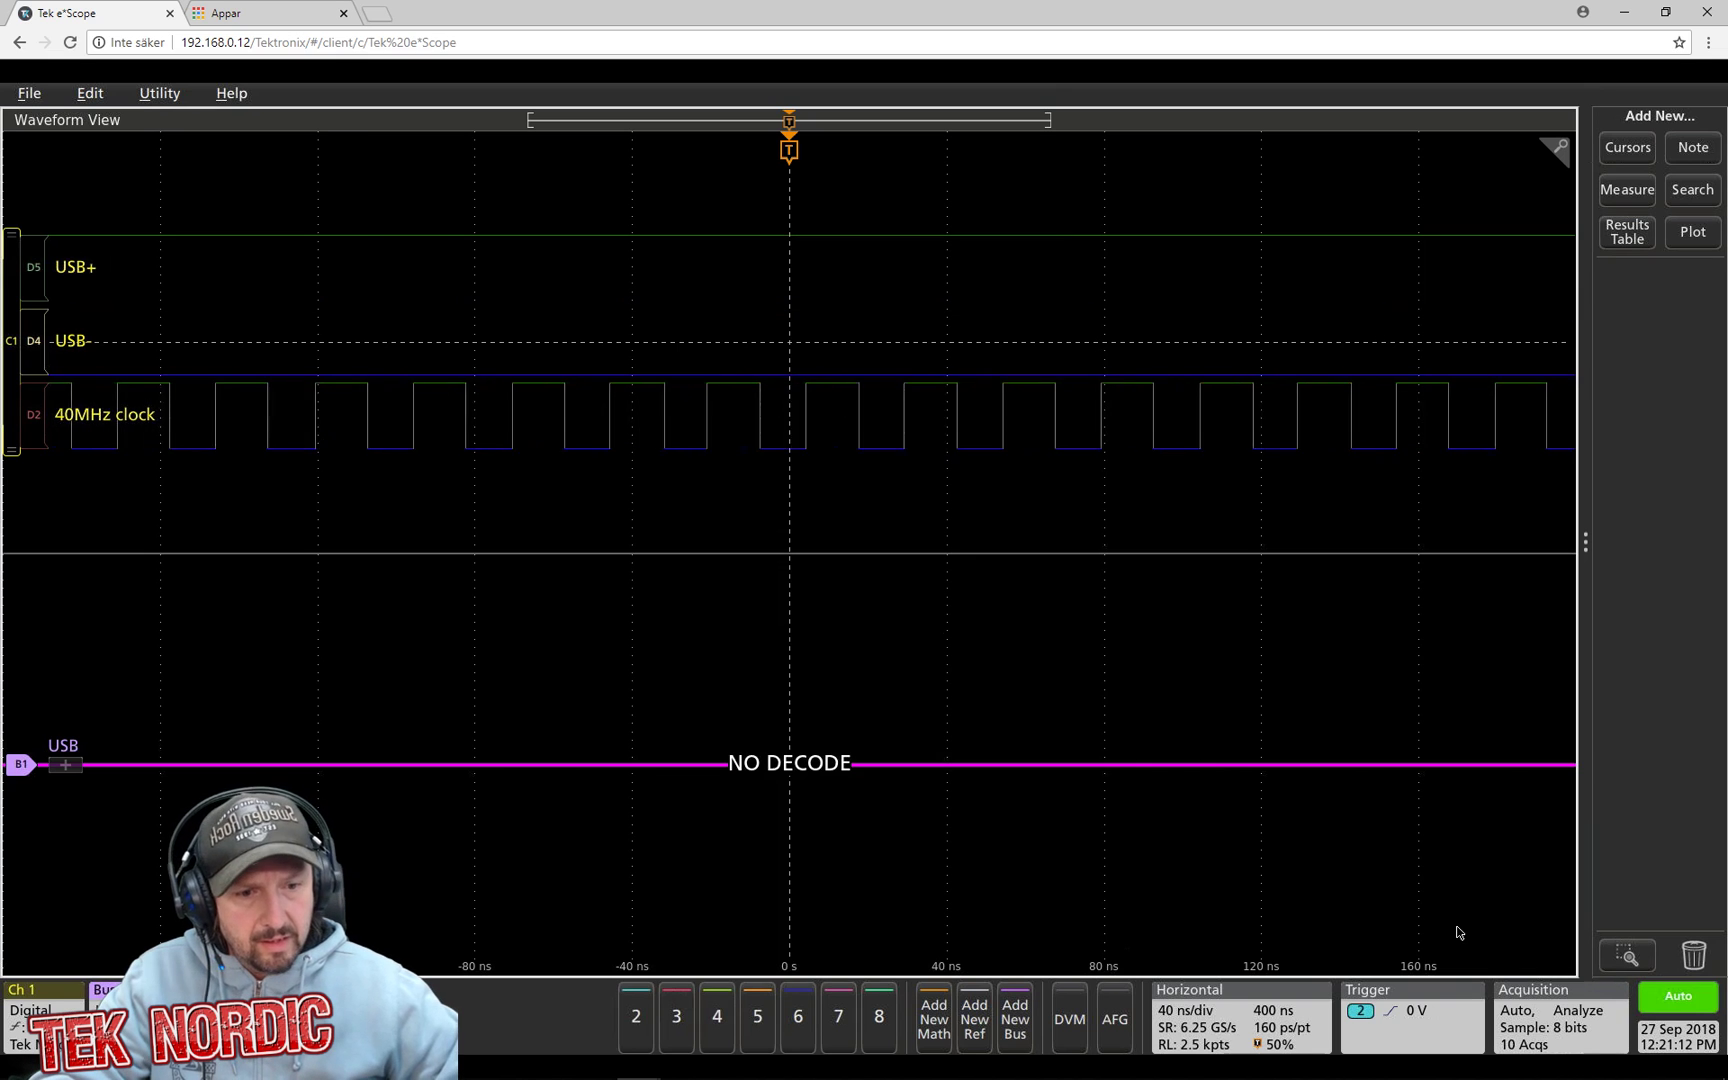
{"action": "left_click", "coordinate": [1198, 982]}
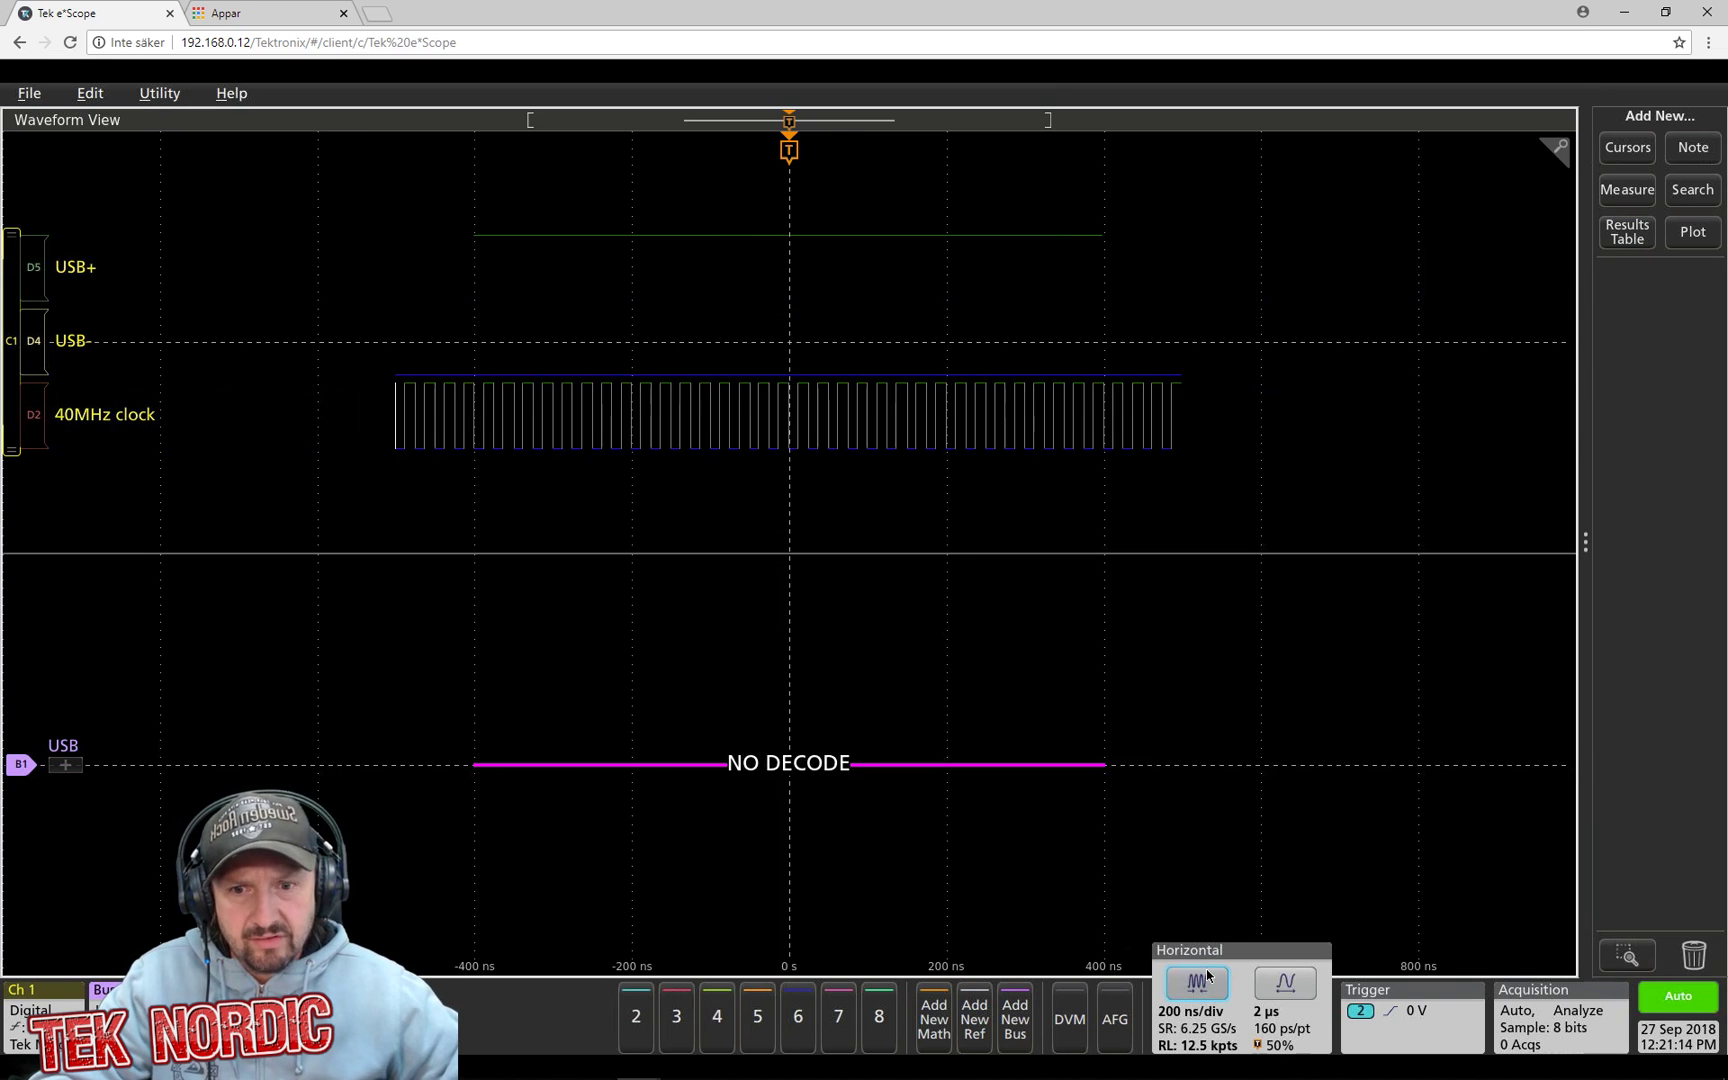
{"action": "left_click", "coordinate": [1200, 976]}
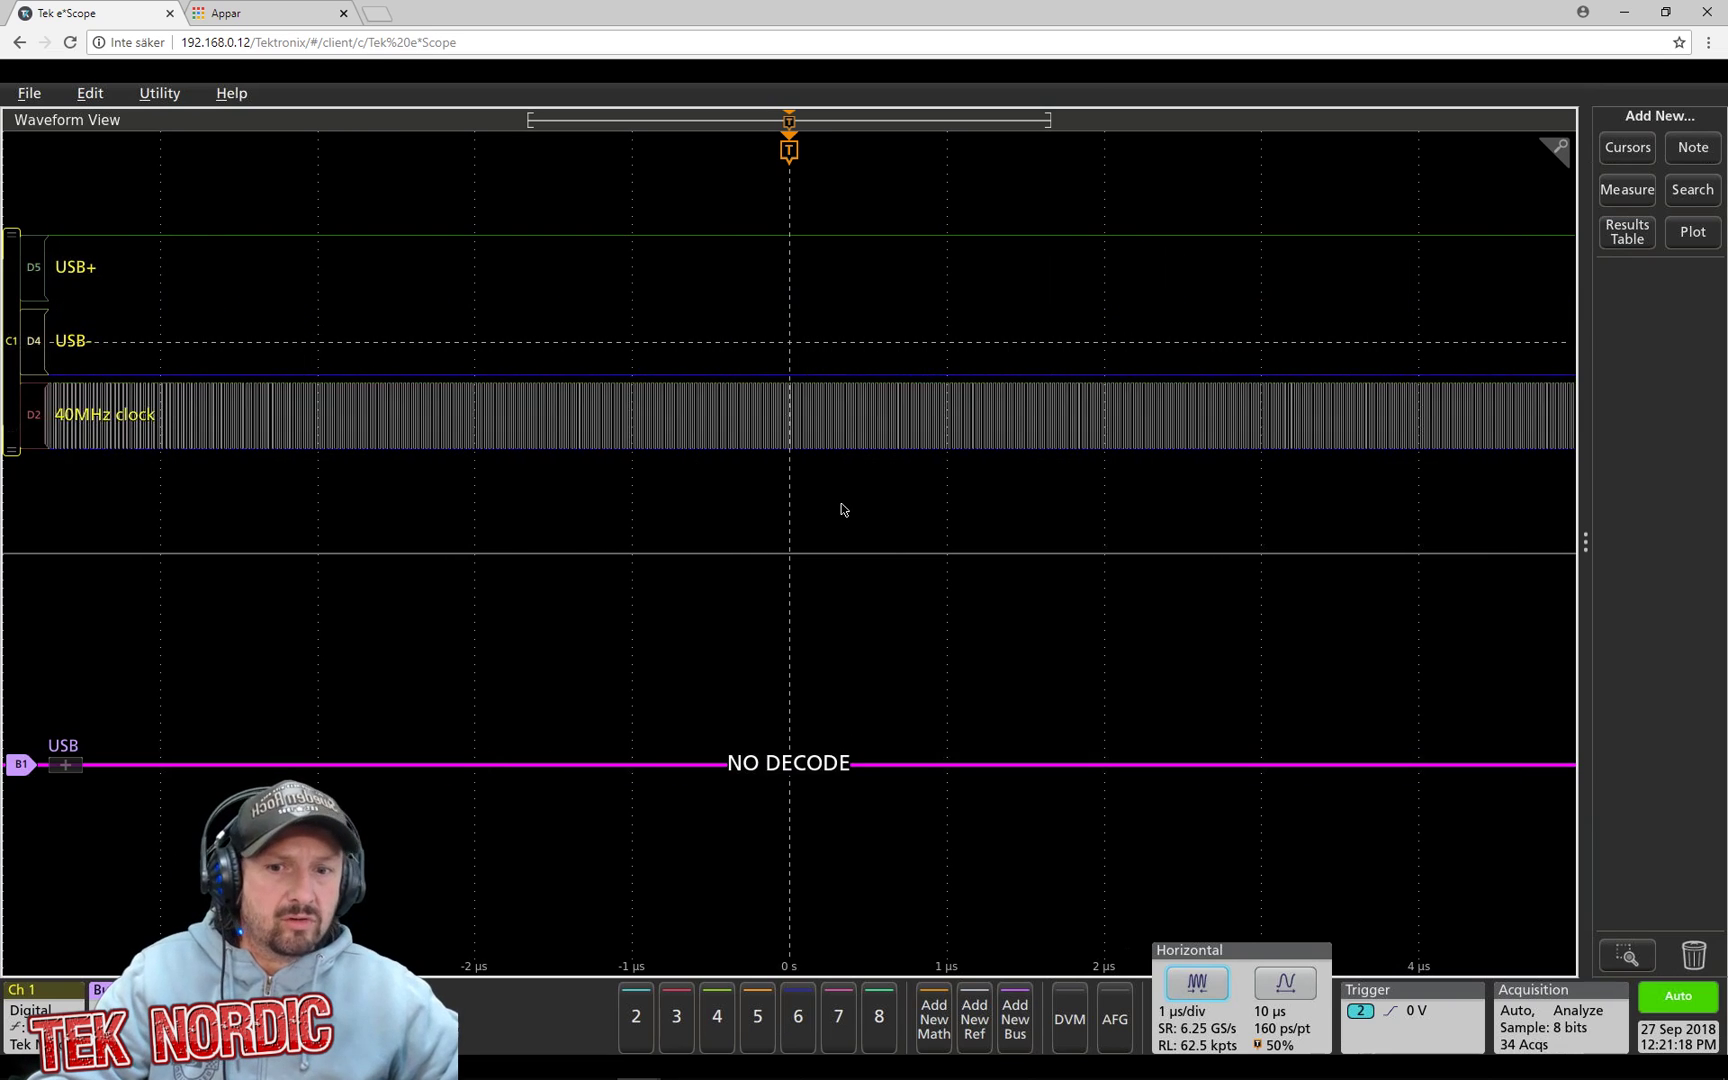
Step: Trigger on Bus 1 USB Sync packets, then turn the bus display off
{"action": "double_click", "coordinate": [1410, 1012]}
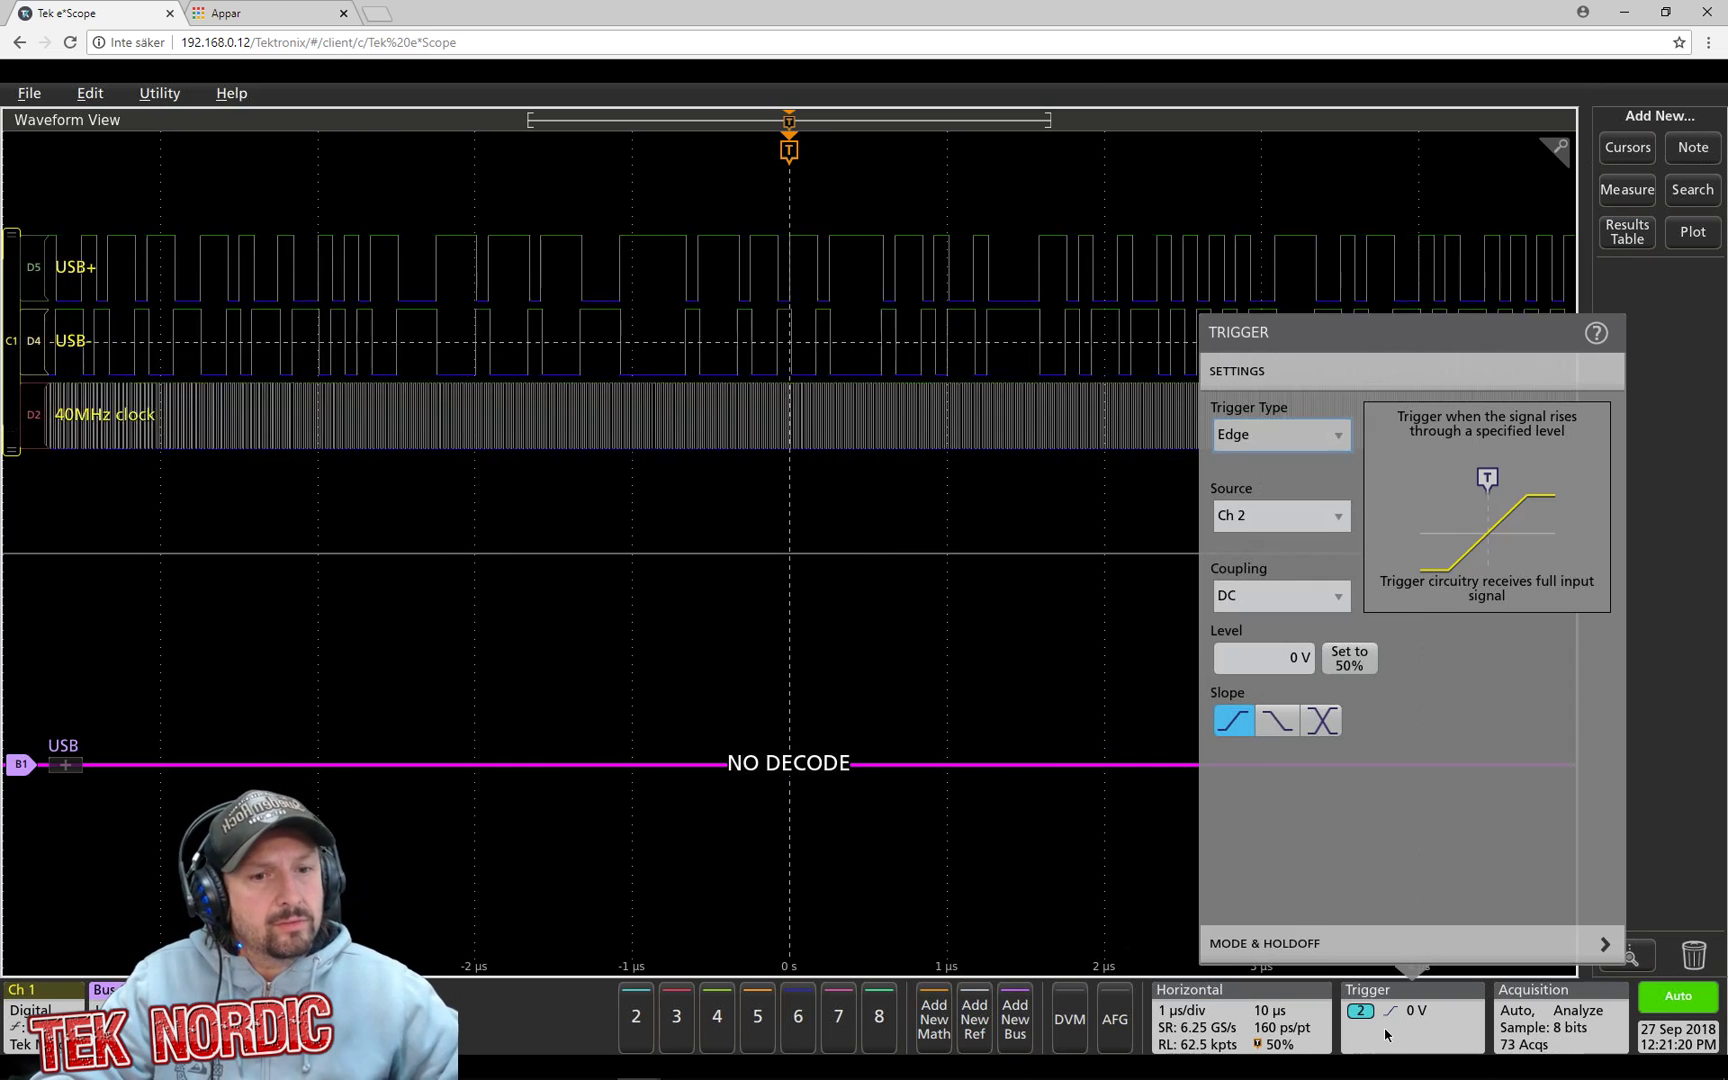
{"action": "left_click", "coordinate": [1295, 520]}
{"action": "left_click", "coordinate": [1290, 438]}
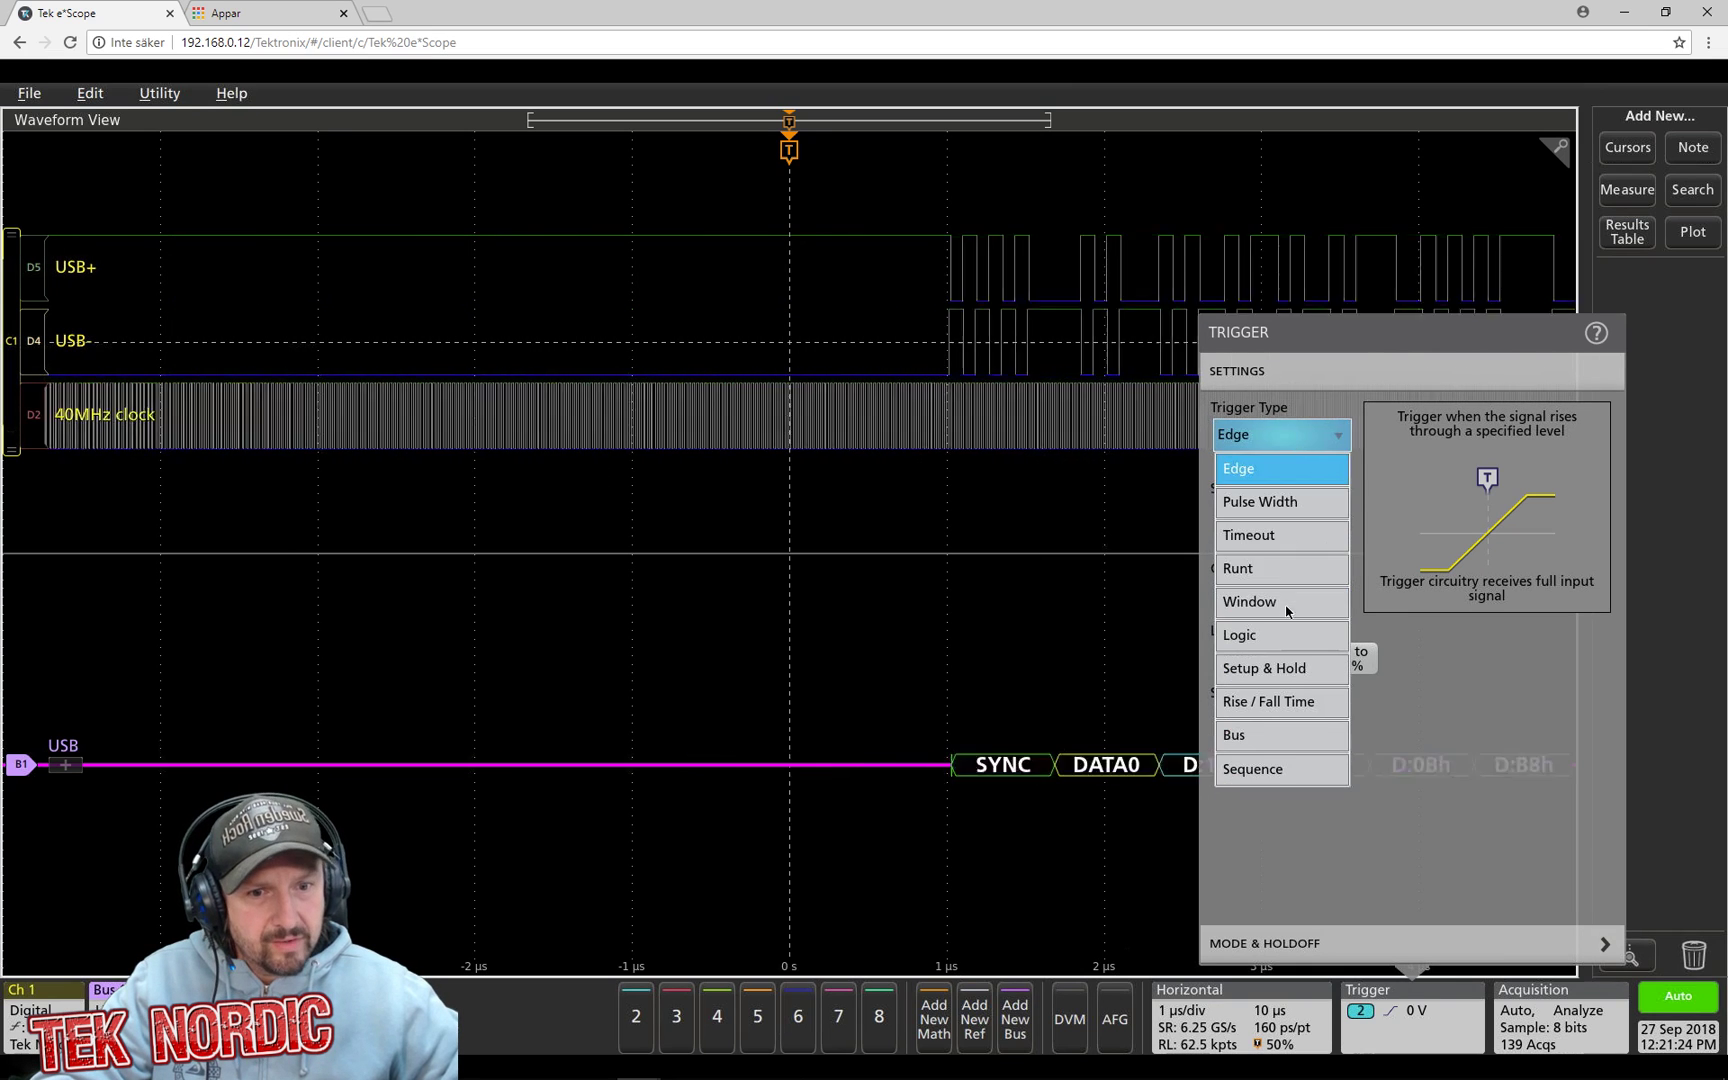
{"action": "left_click", "coordinate": [1295, 735]}
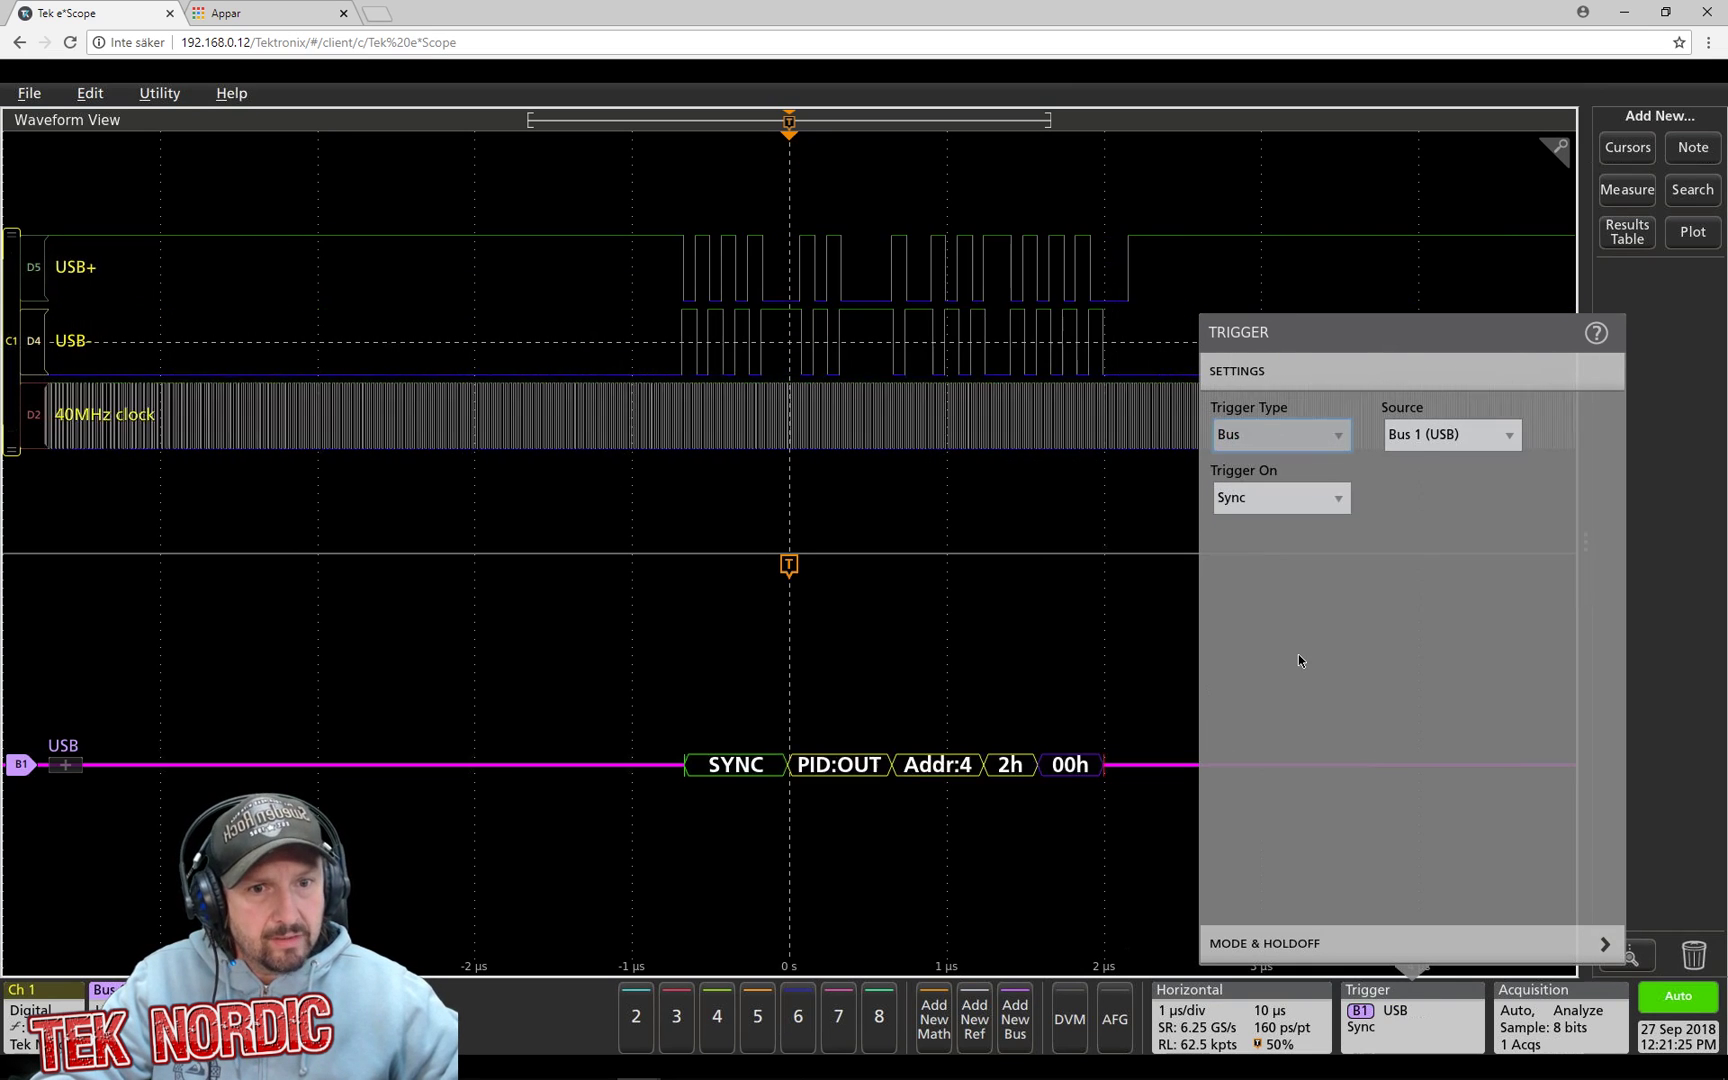
{"action": "left_click", "coordinate": [954, 633]}
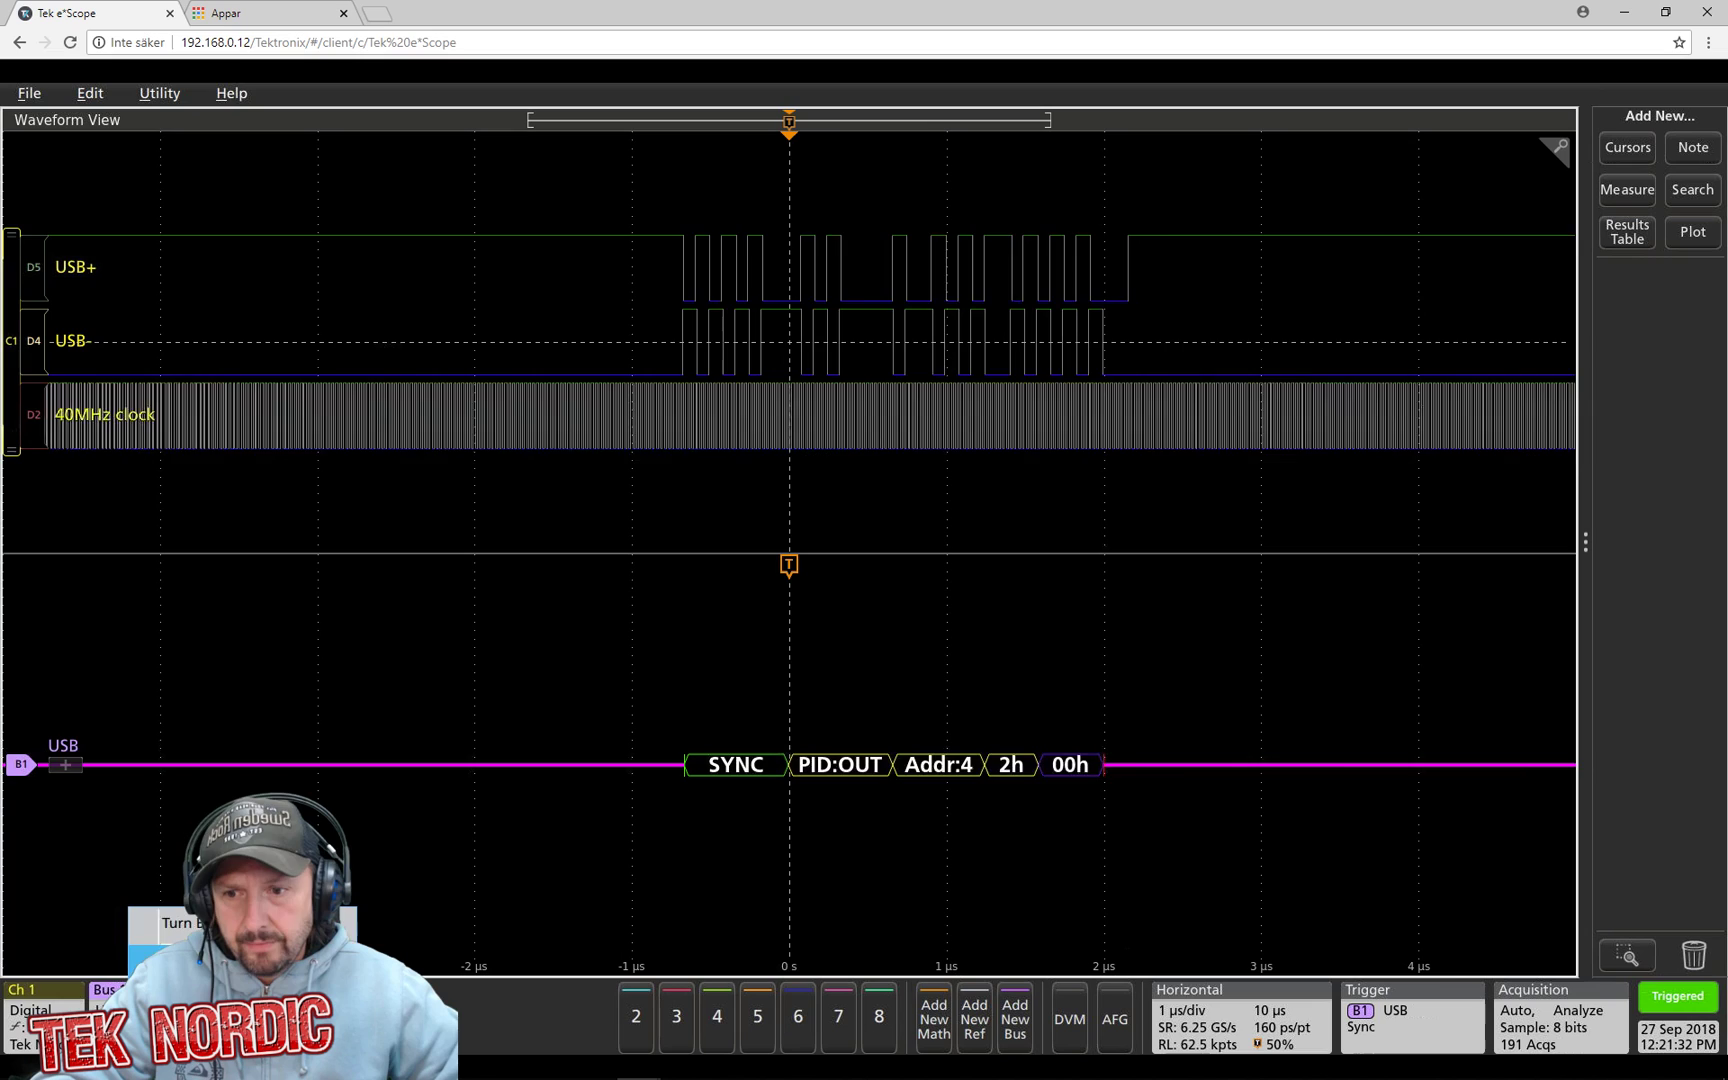
{"action": "left_click", "coordinate": [175, 922]}
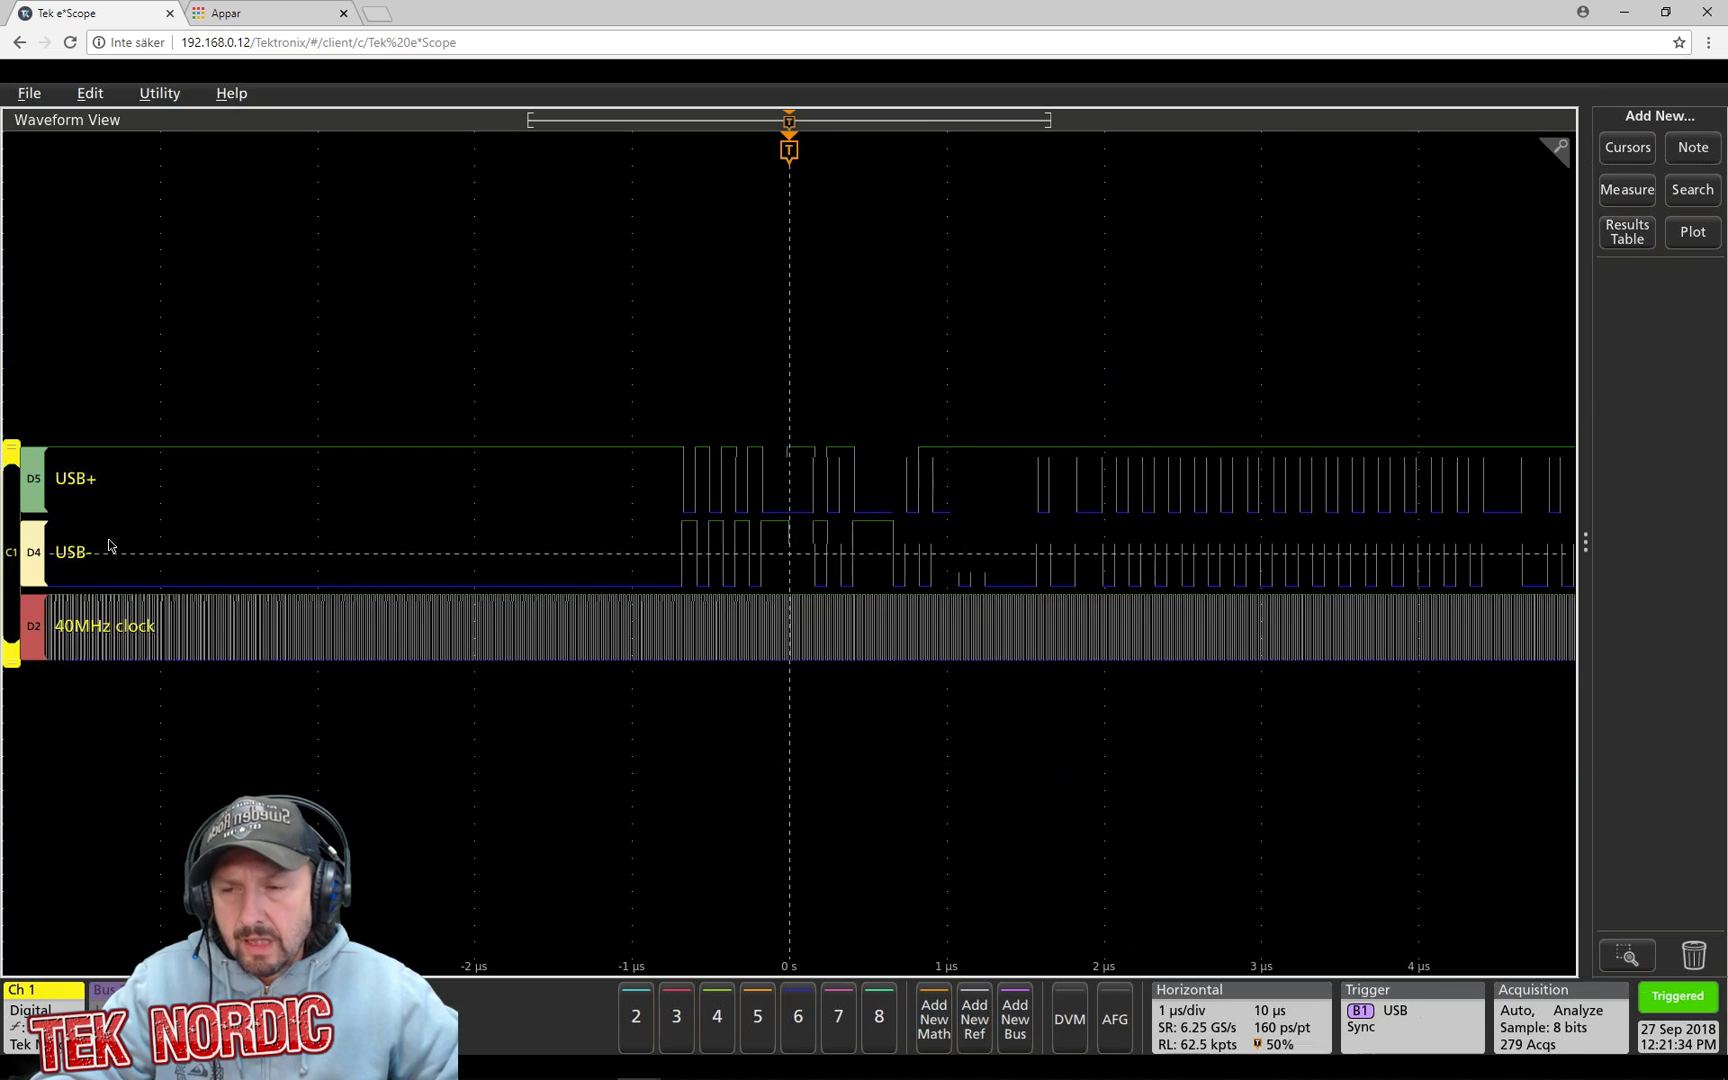
Step: Switch off the USB+ (D5) and USB- (D4) digital lines
{"action": "right_click", "coordinate": [64, 532]}
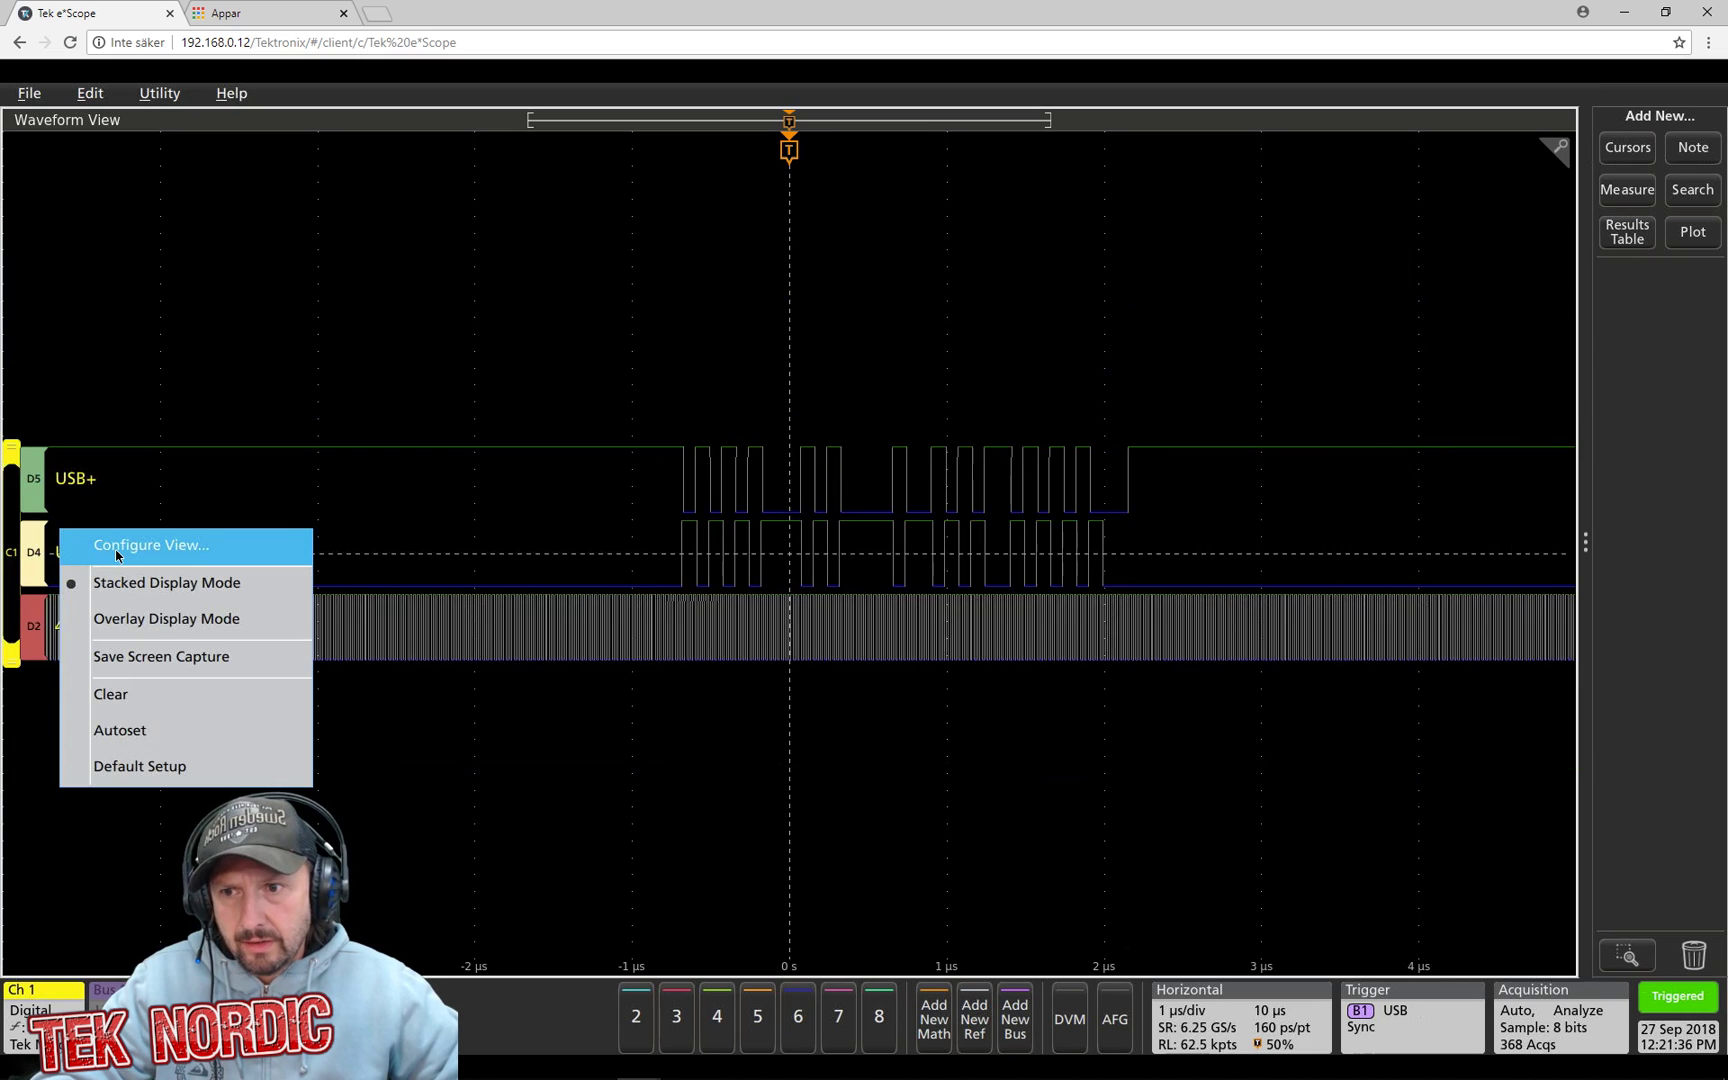
{"action": "left_click", "coordinate": [71, 529]}
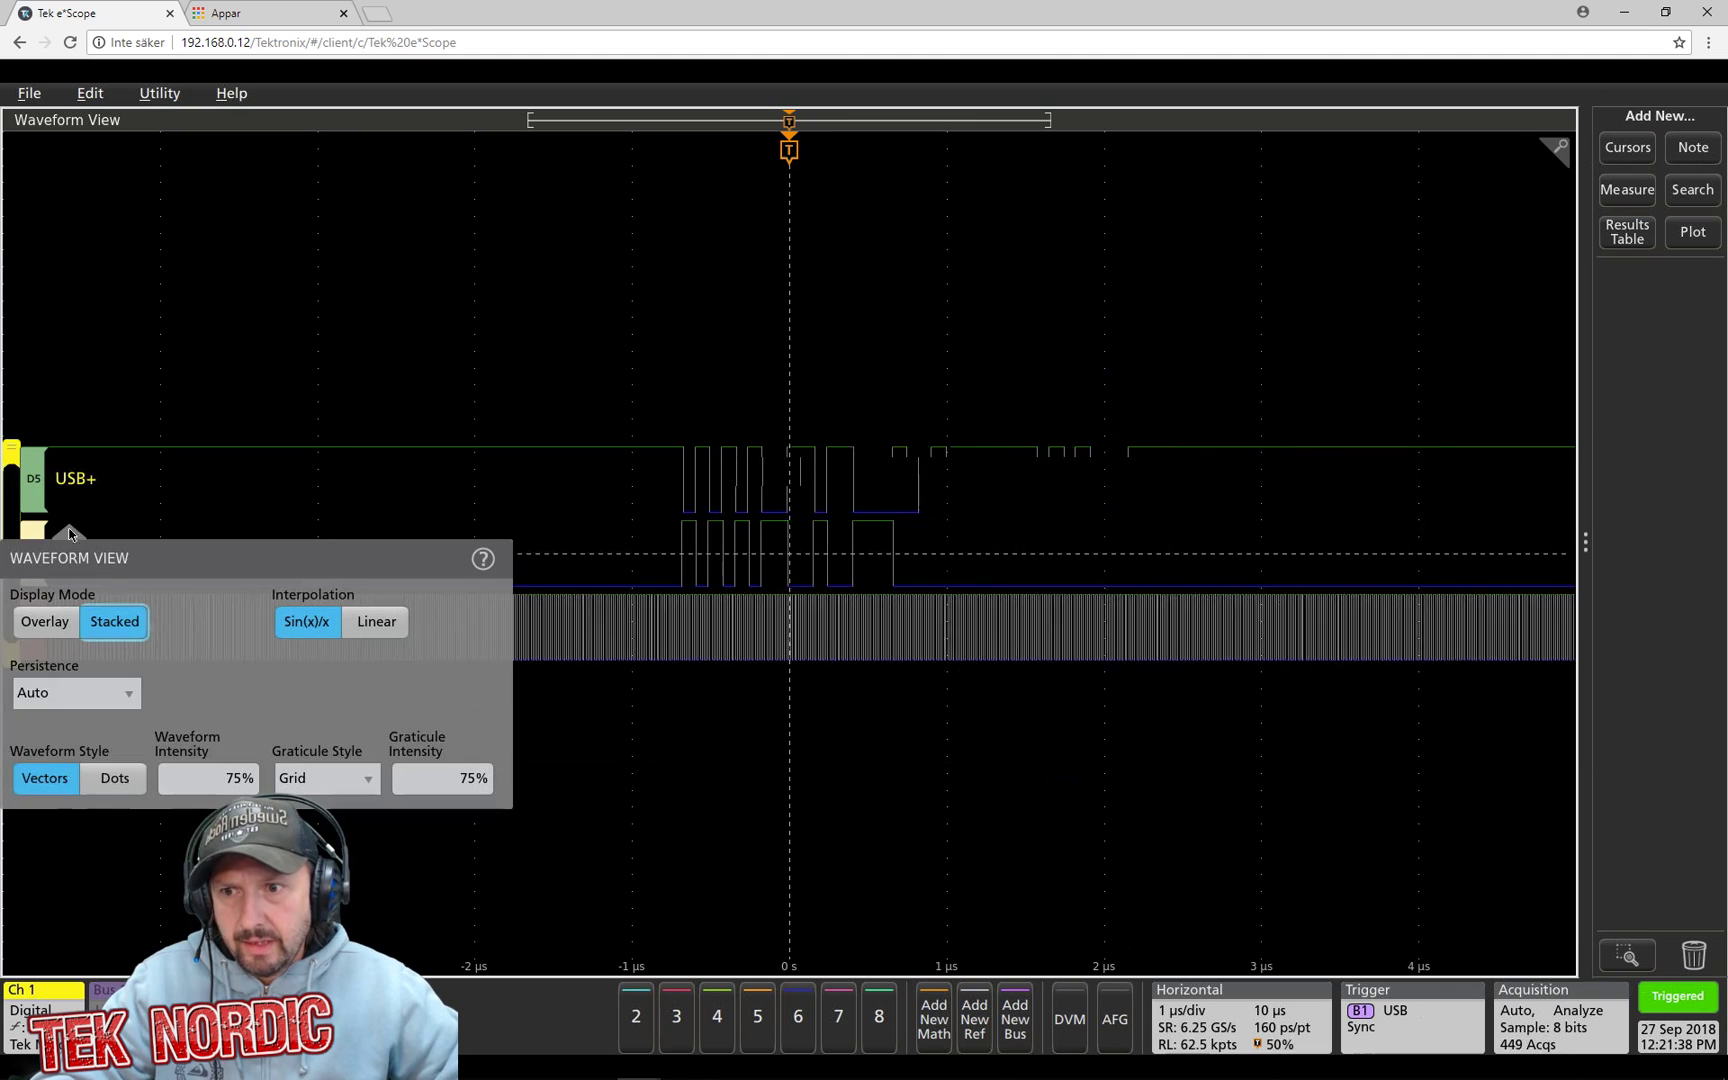
{"action": "right_click", "coordinate": [49, 554]}
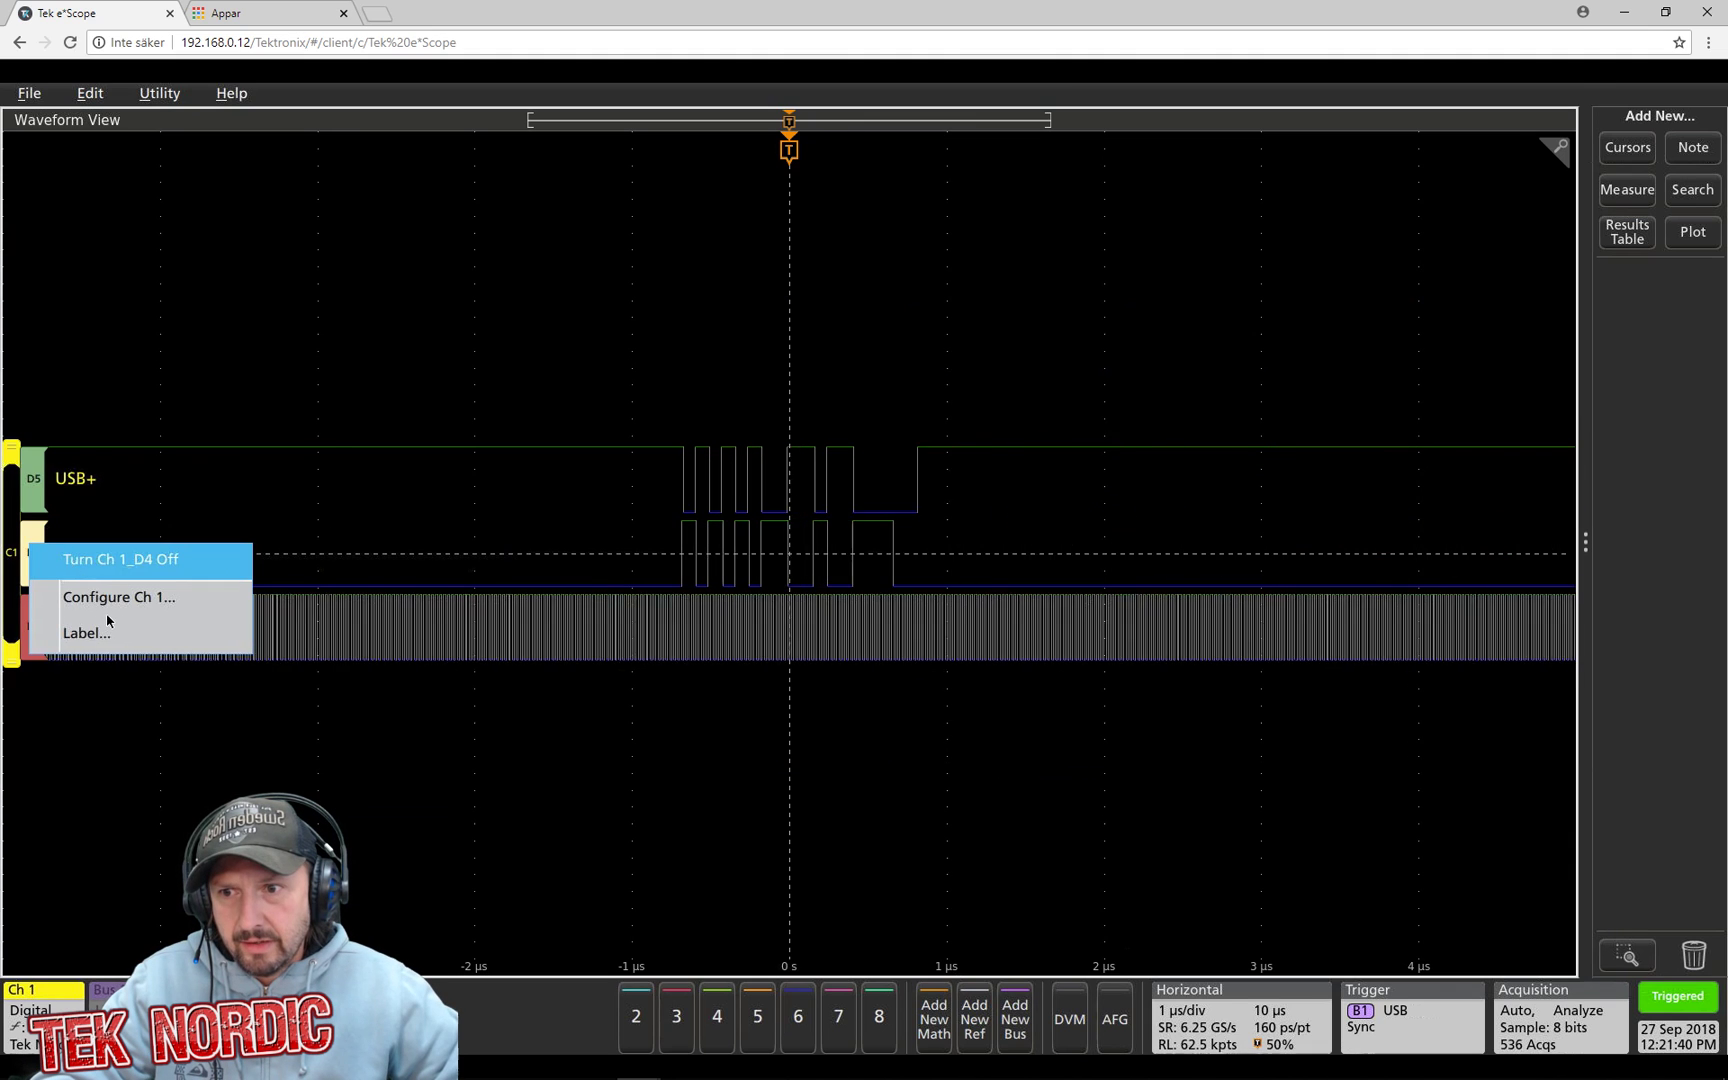
{"action": "left_click", "coordinate": [112, 597]}
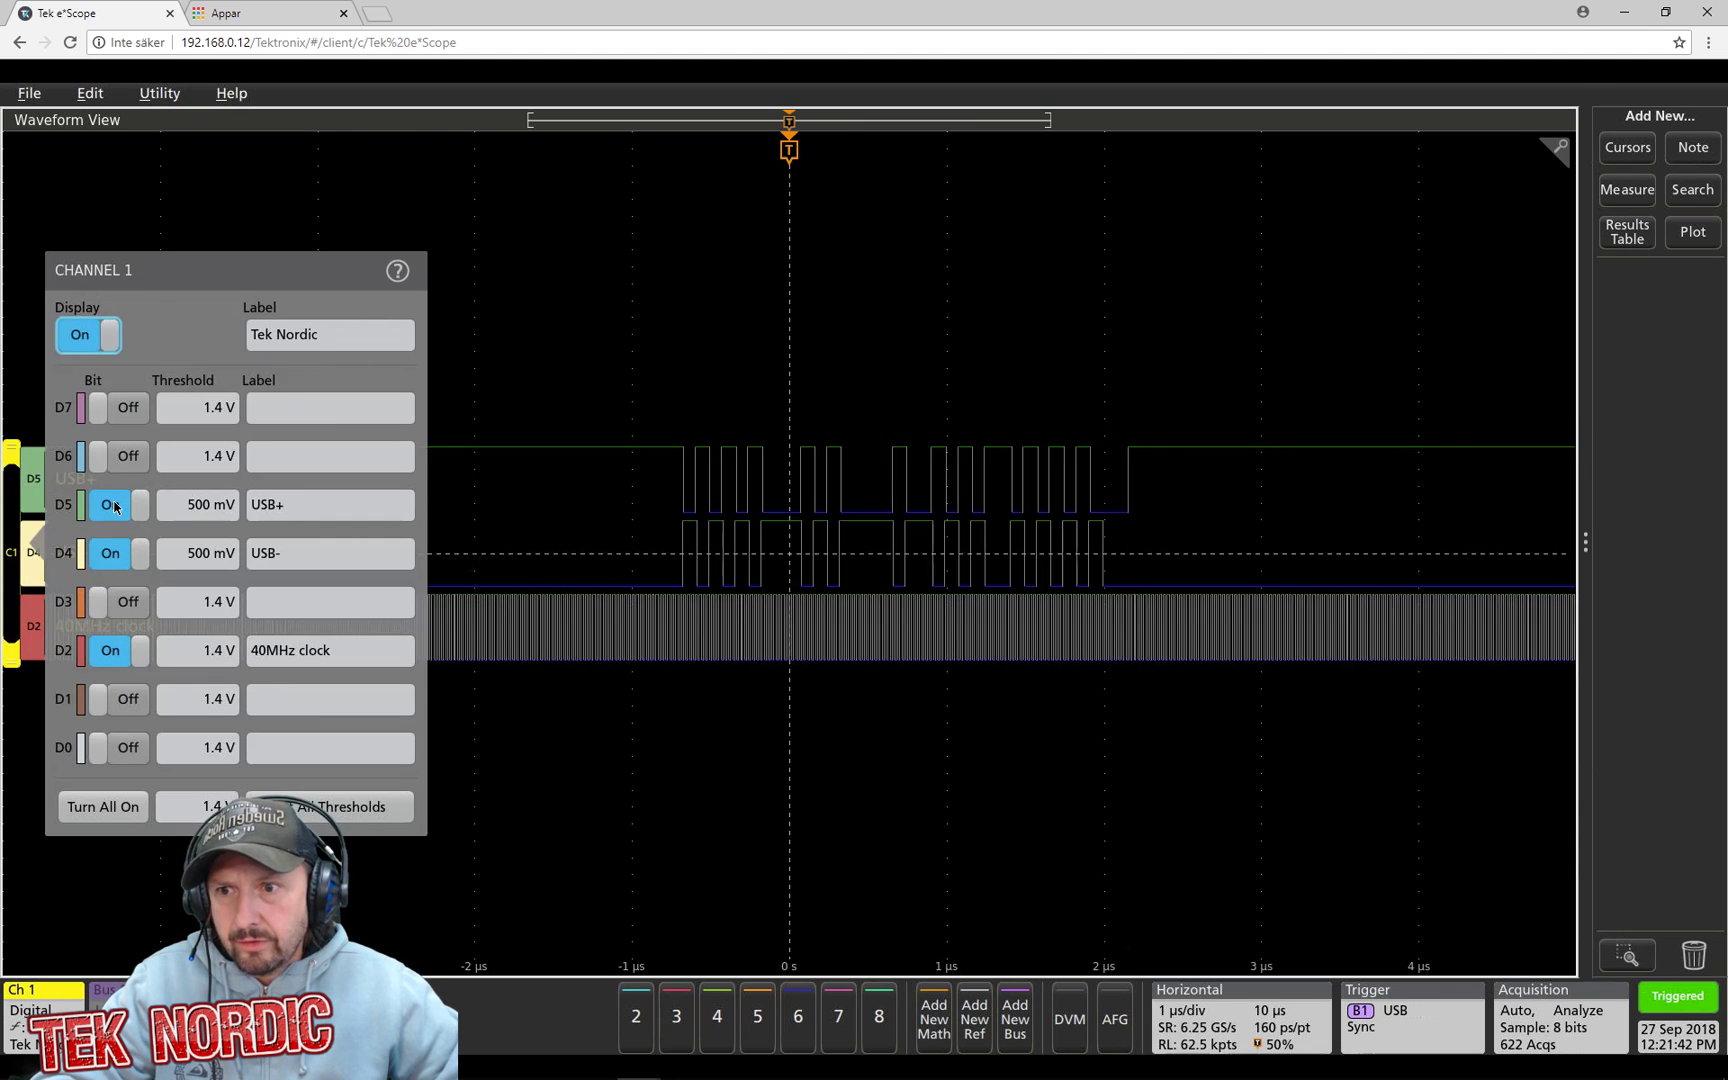
{"action": "left_click", "coordinate": [114, 506]}
{"action": "left_click", "coordinate": [110, 553]}
{"action": "left_click", "coordinate": [511, 688]}
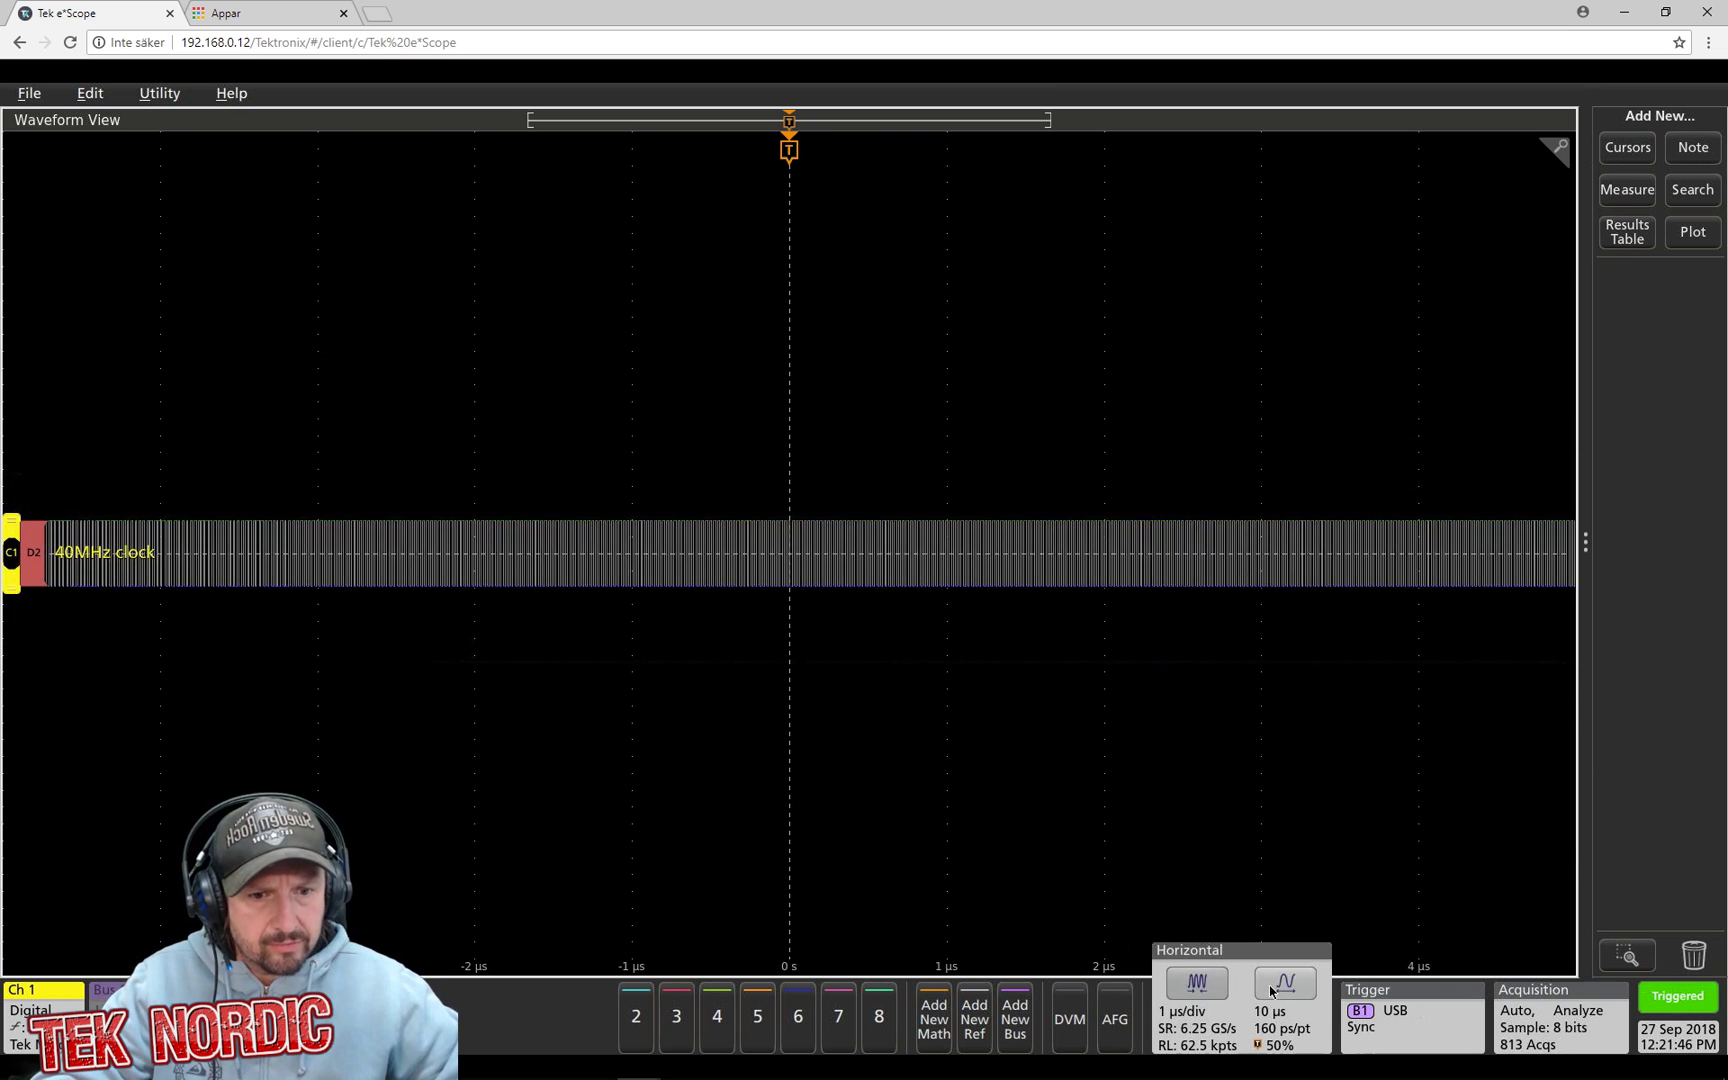
Step: Zoom the timebase in to 20 ns/div to show individual clock pulses
{"action": "left_click", "coordinate": [1271, 990]}
{"action": "left_click", "coordinate": [1275, 990]}
{"action": "left_click", "coordinate": [1280, 990]}
{"action": "left_click", "coordinate": [1283, 990]}
{"action": "left_click", "coordinate": [1287, 990]}
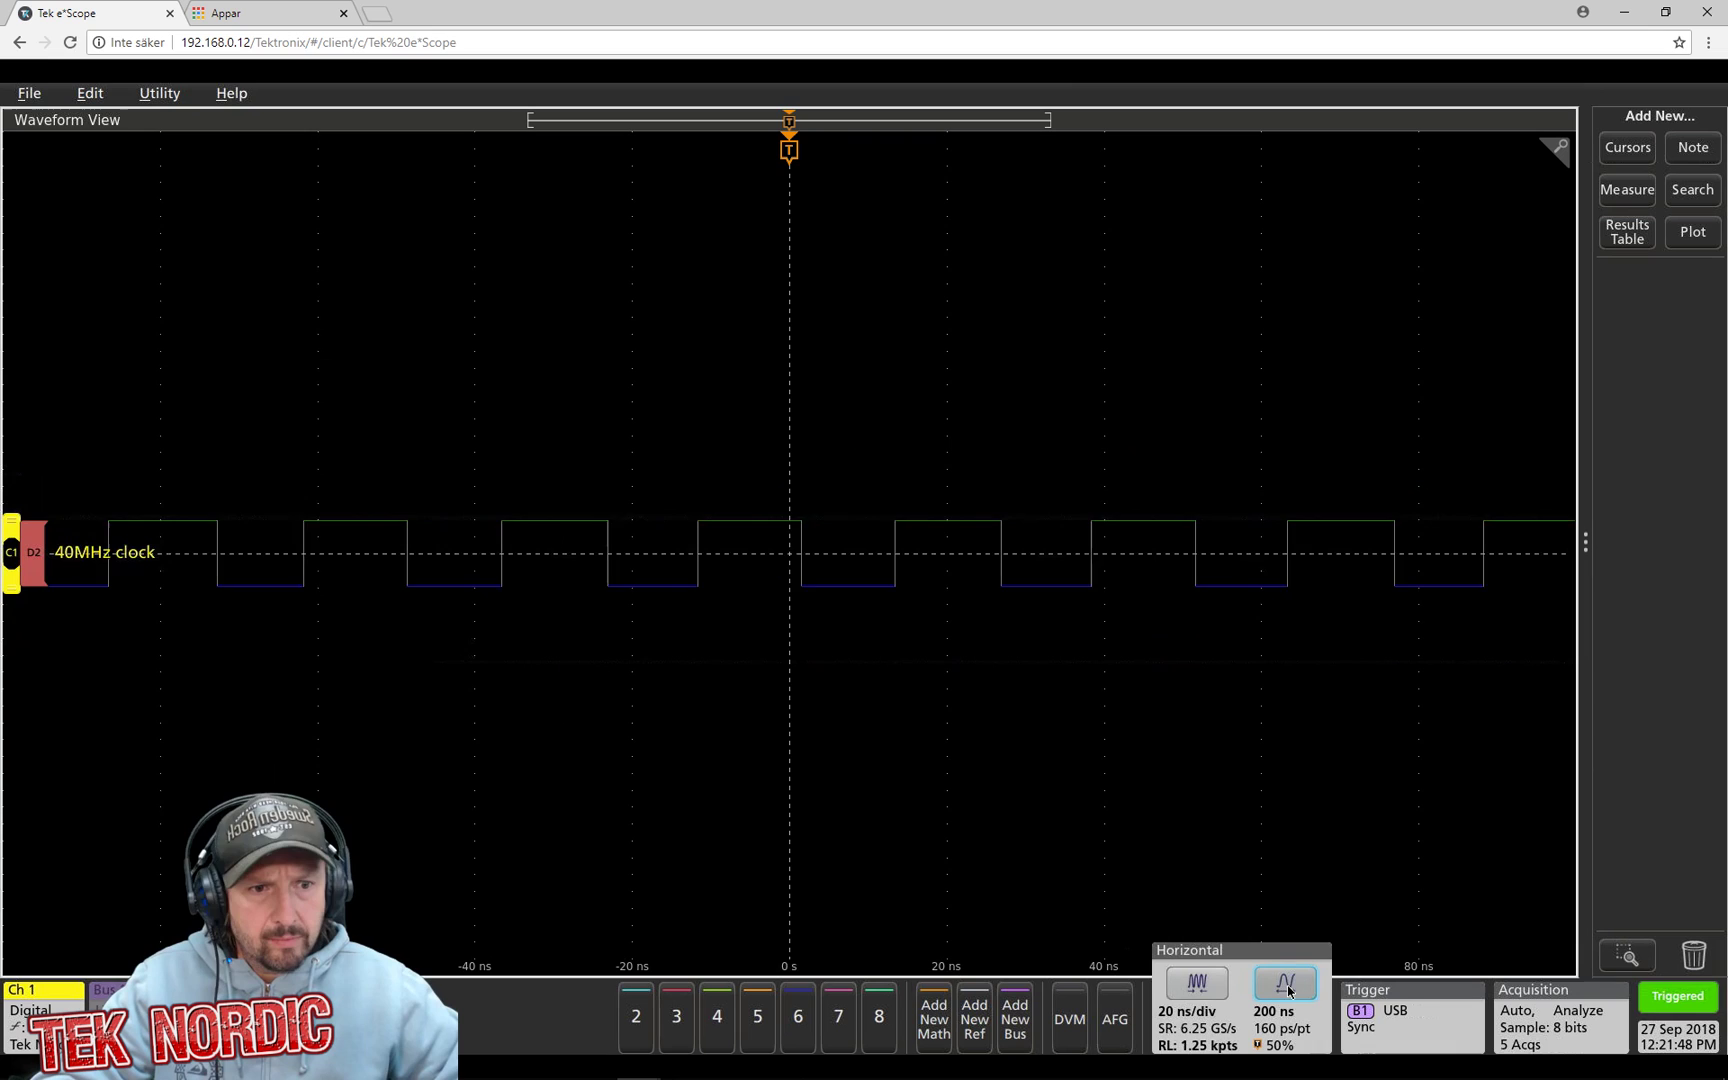
Step: Set an Edge trigger on Ch 1 D2, rising at 1.4 V
{"action": "left_click", "coordinate": [1395, 1015]}
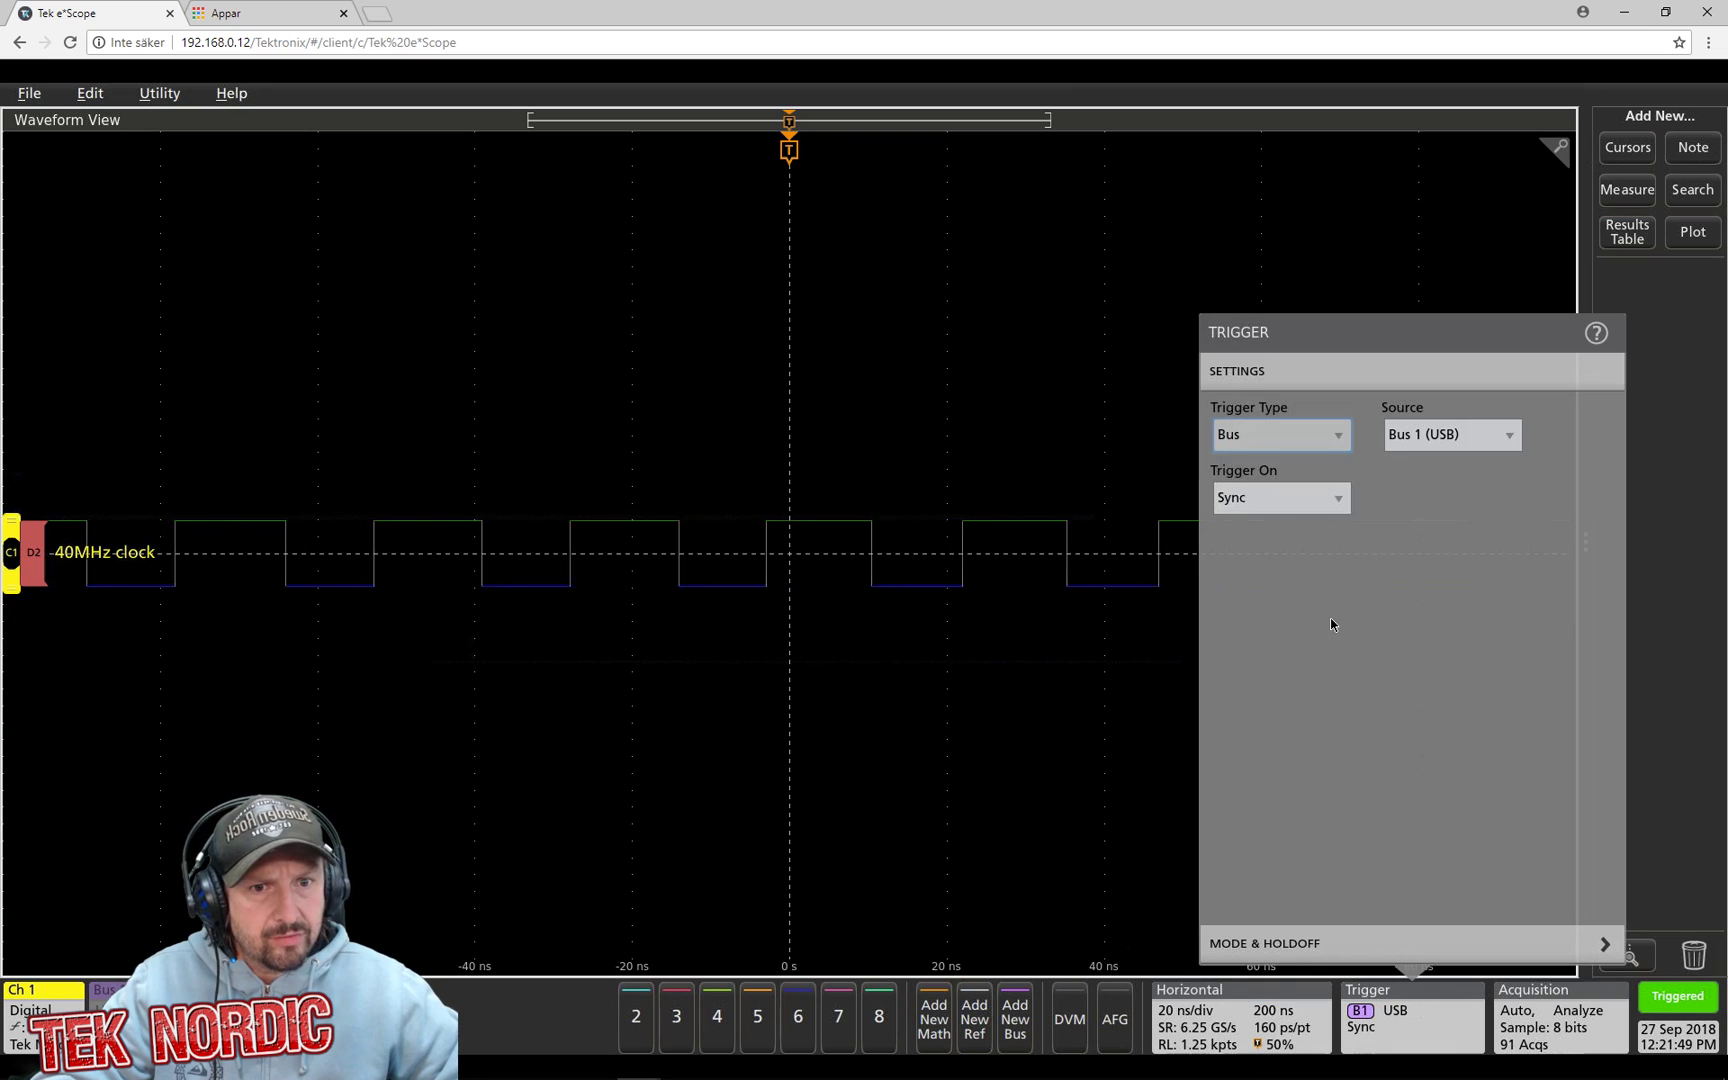
{"action": "left_click", "coordinate": [1302, 447]}
{"action": "left_click", "coordinate": [1282, 469]}
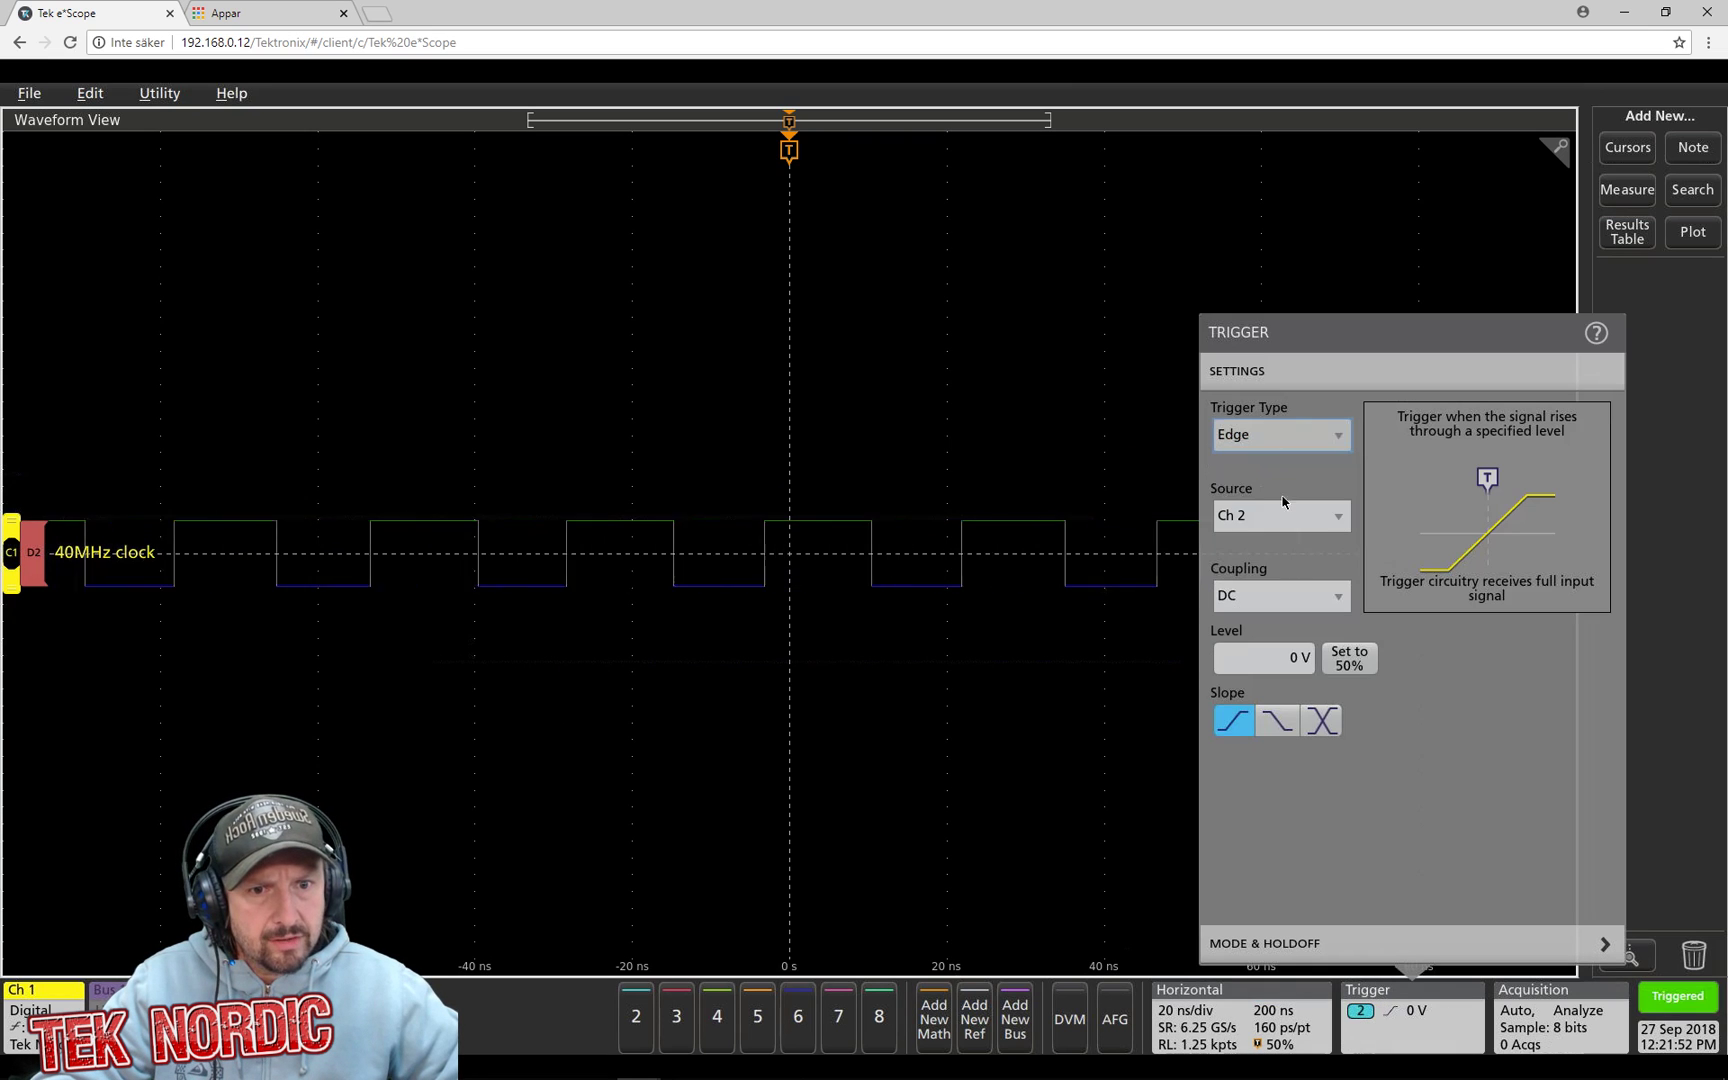
{"action": "left_click", "coordinate": [1283, 512]}
{"action": "mouse_move", "coordinate": [1340, 551]}
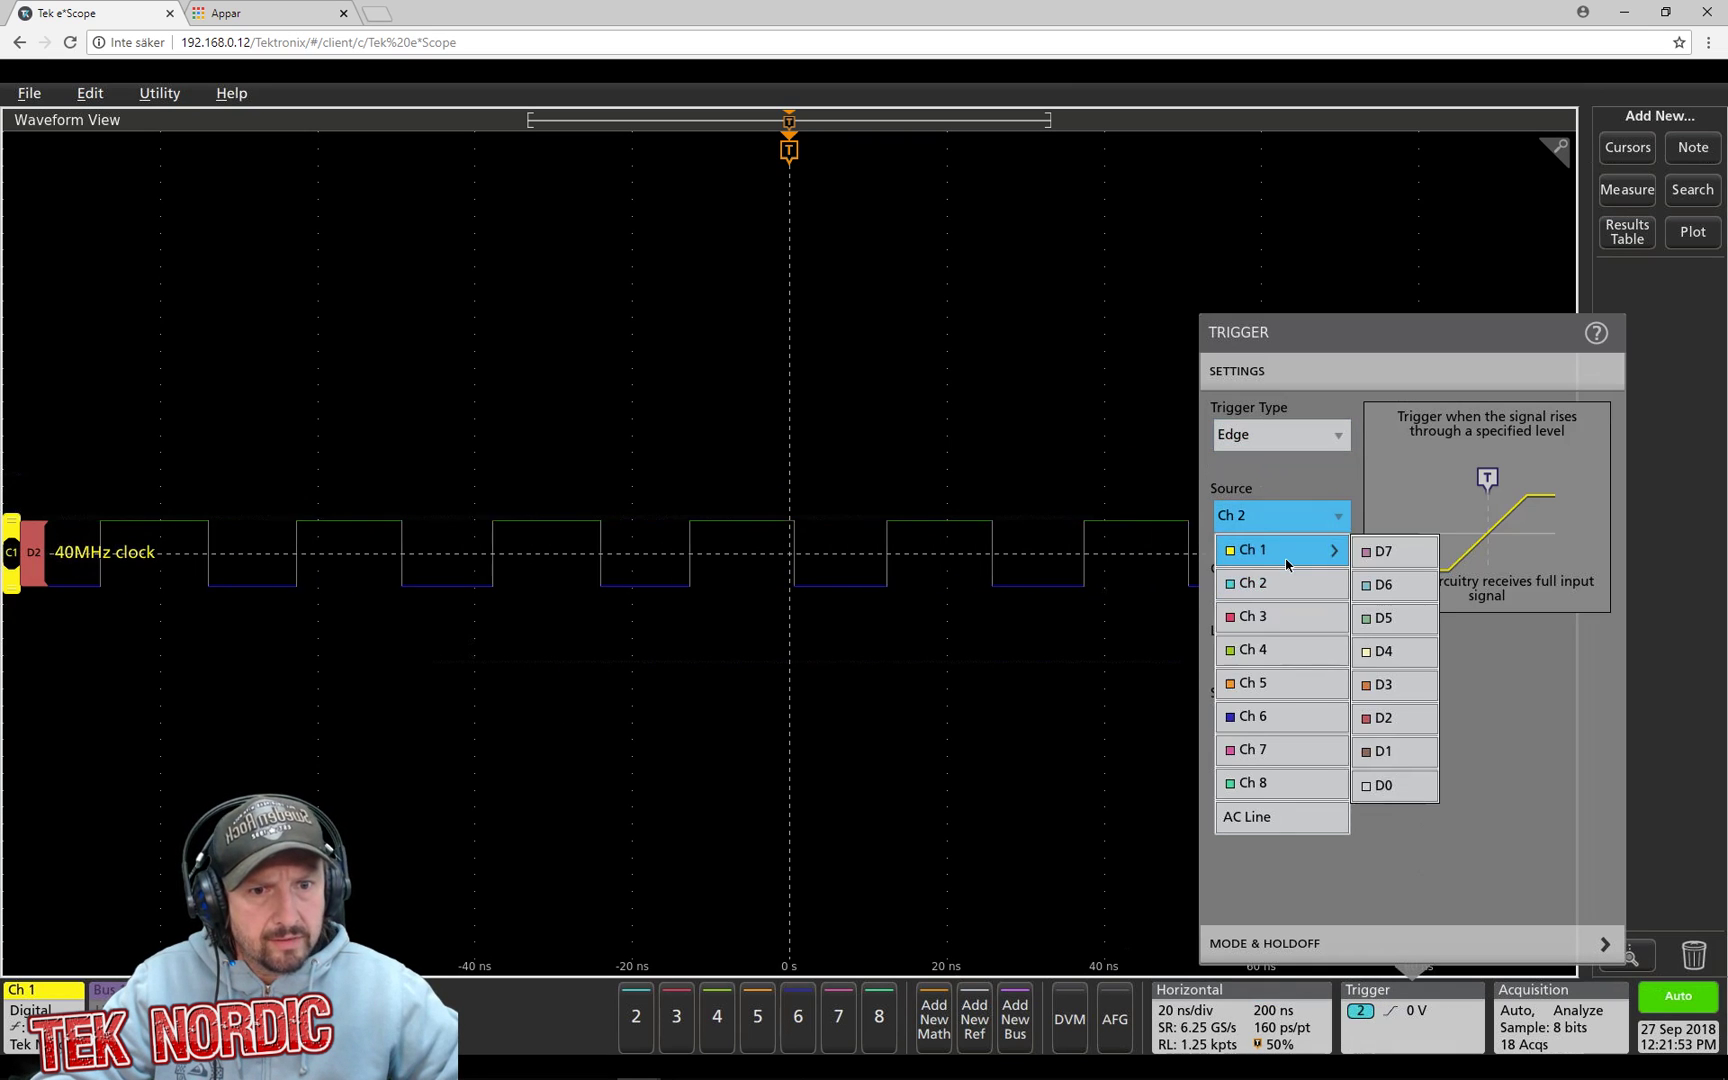
{"action": "left_click", "coordinate": [1383, 717]}
{"action": "left_click", "coordinate": [945, 721]}
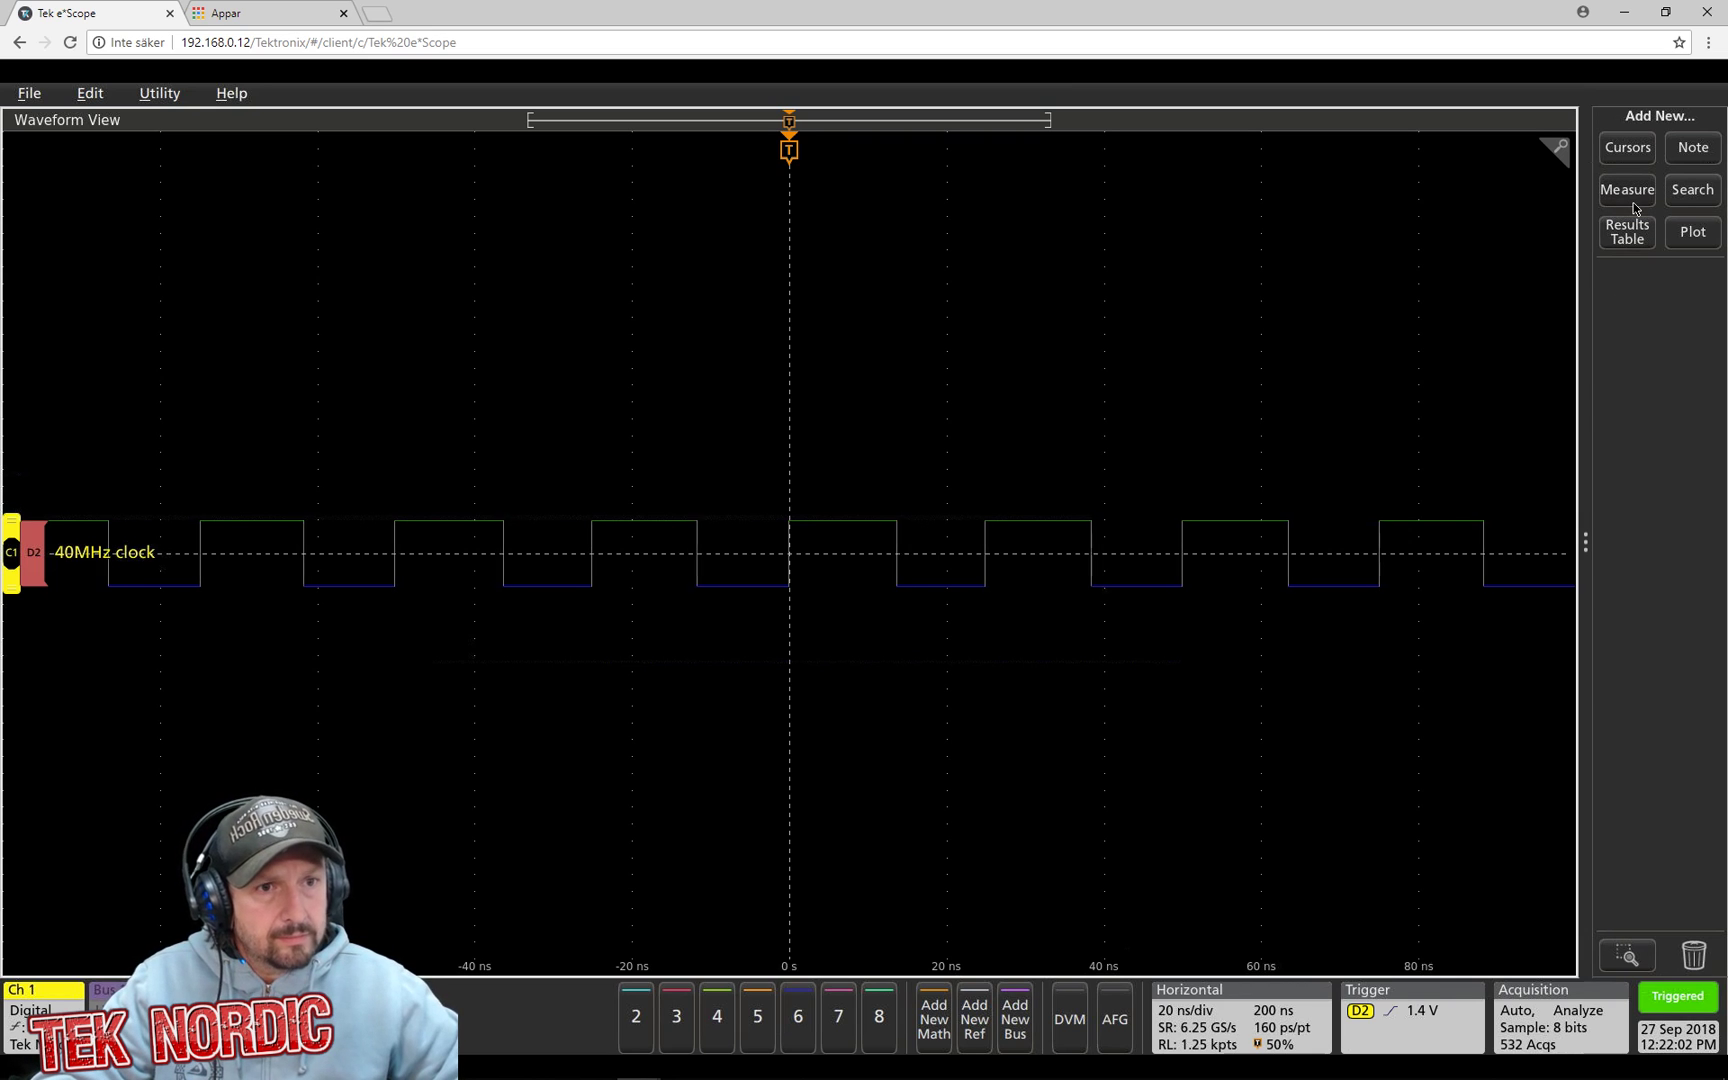
Step: Add Frequency and Positive Pulse Width measurements on Ch 1_D2
{"action": "left_click_drag", "start_coordinate": [1631, 199], "coordinate": [1180, 568]}
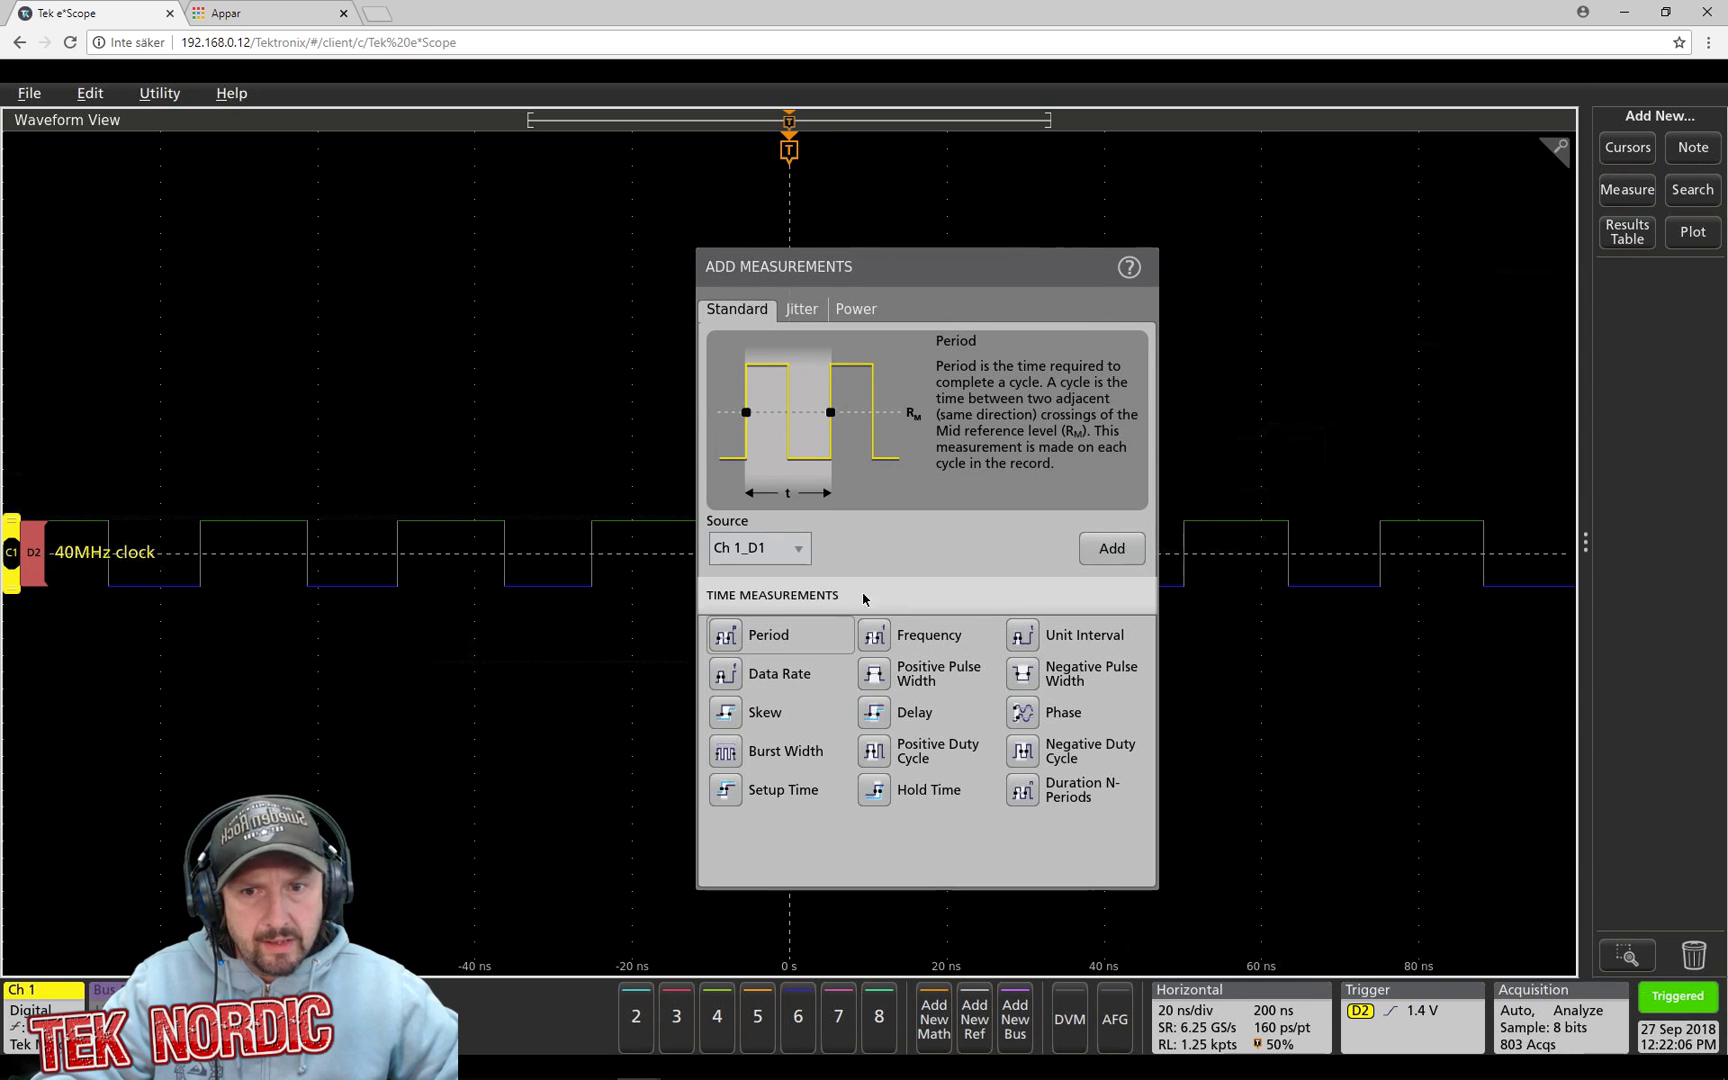
{"action": "left_click", "coordinate": [786, 550]}
{"action": "mouse_move", "coordinate": [790, 582]}
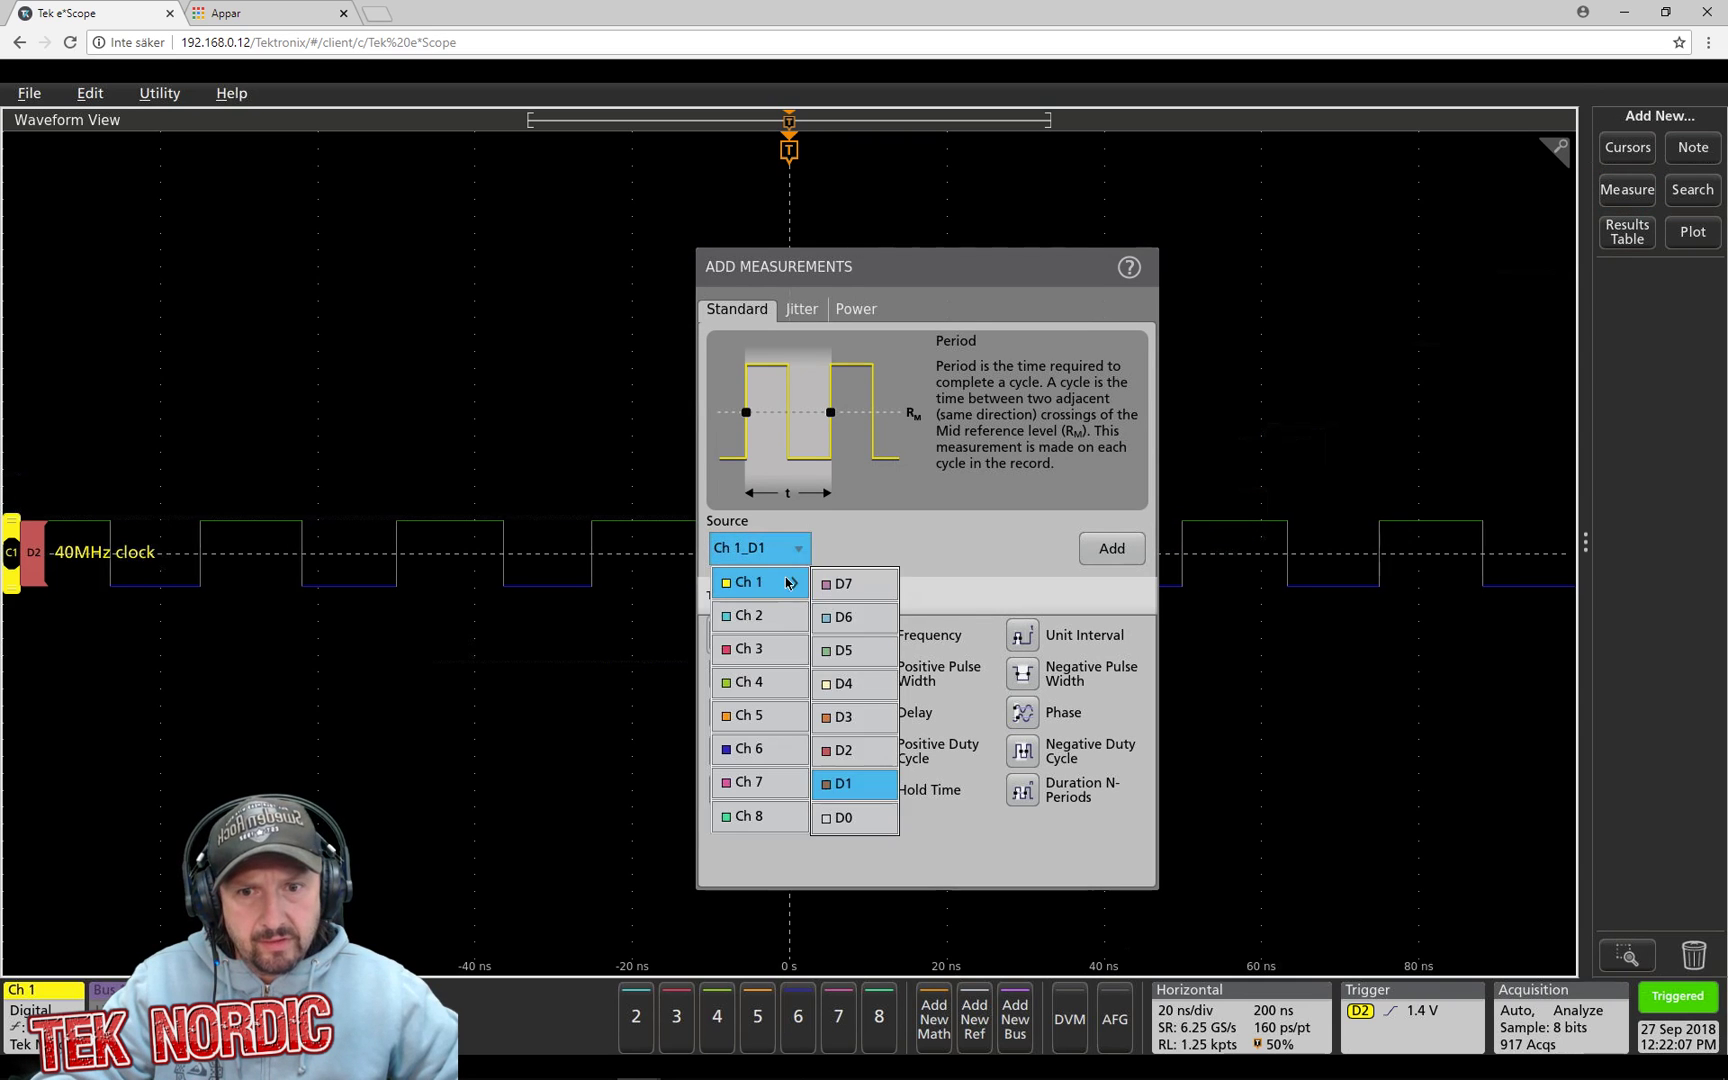
{"action": "left_click", "coordinate": [873, 762]}
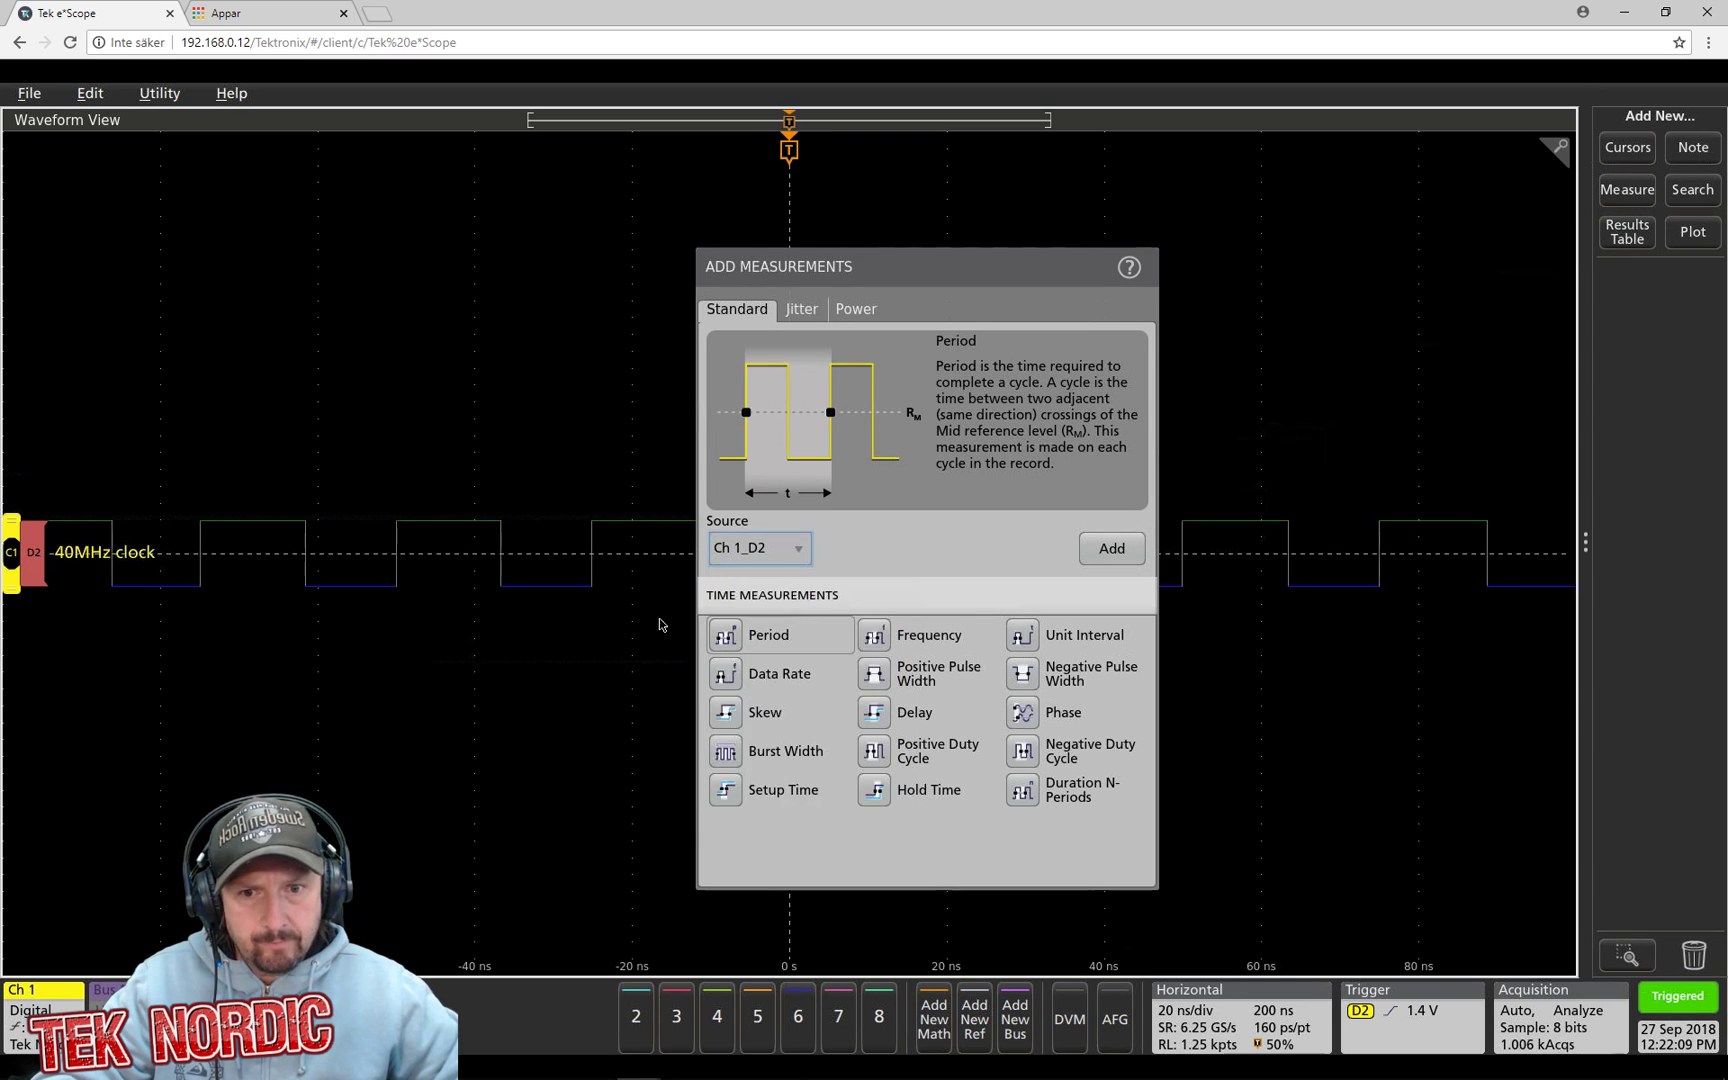
{"action": "left_click", "coordinate": [875, 634]}
{"action": "left_click", "coordinate": [1127, 548]}
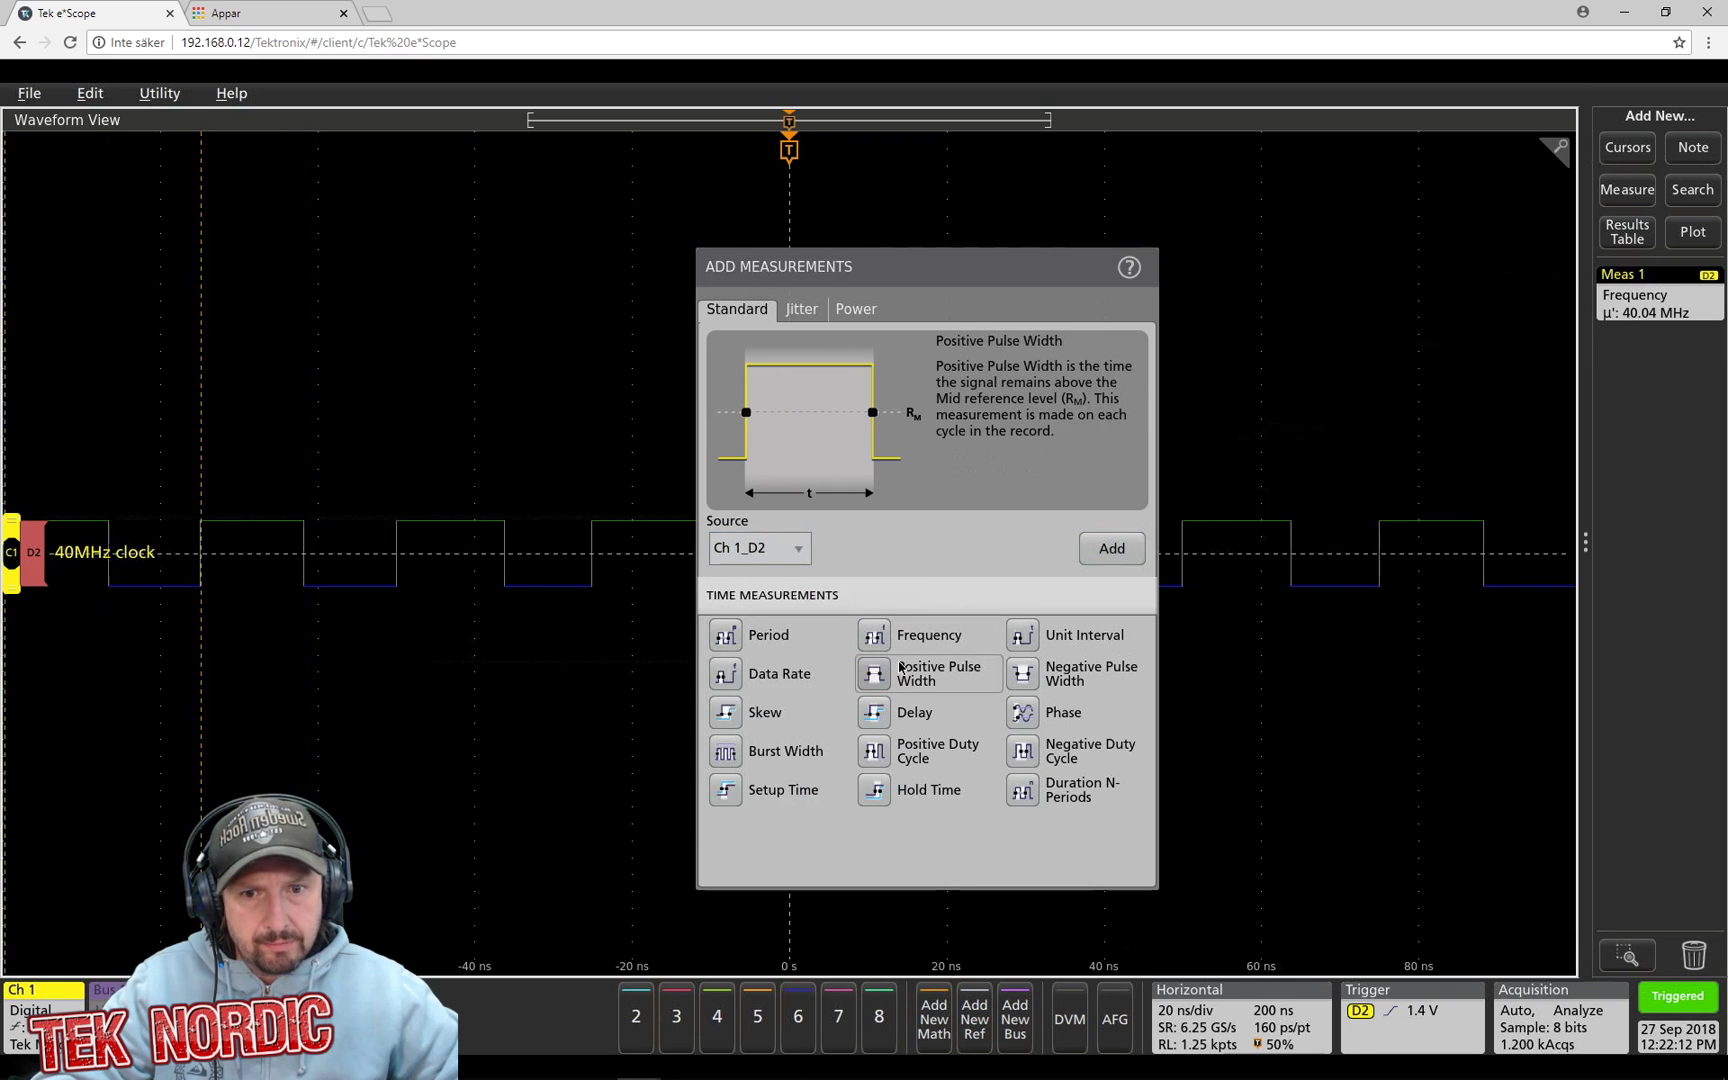
{"action": "left_click", "coordinate": [1127, 548]}
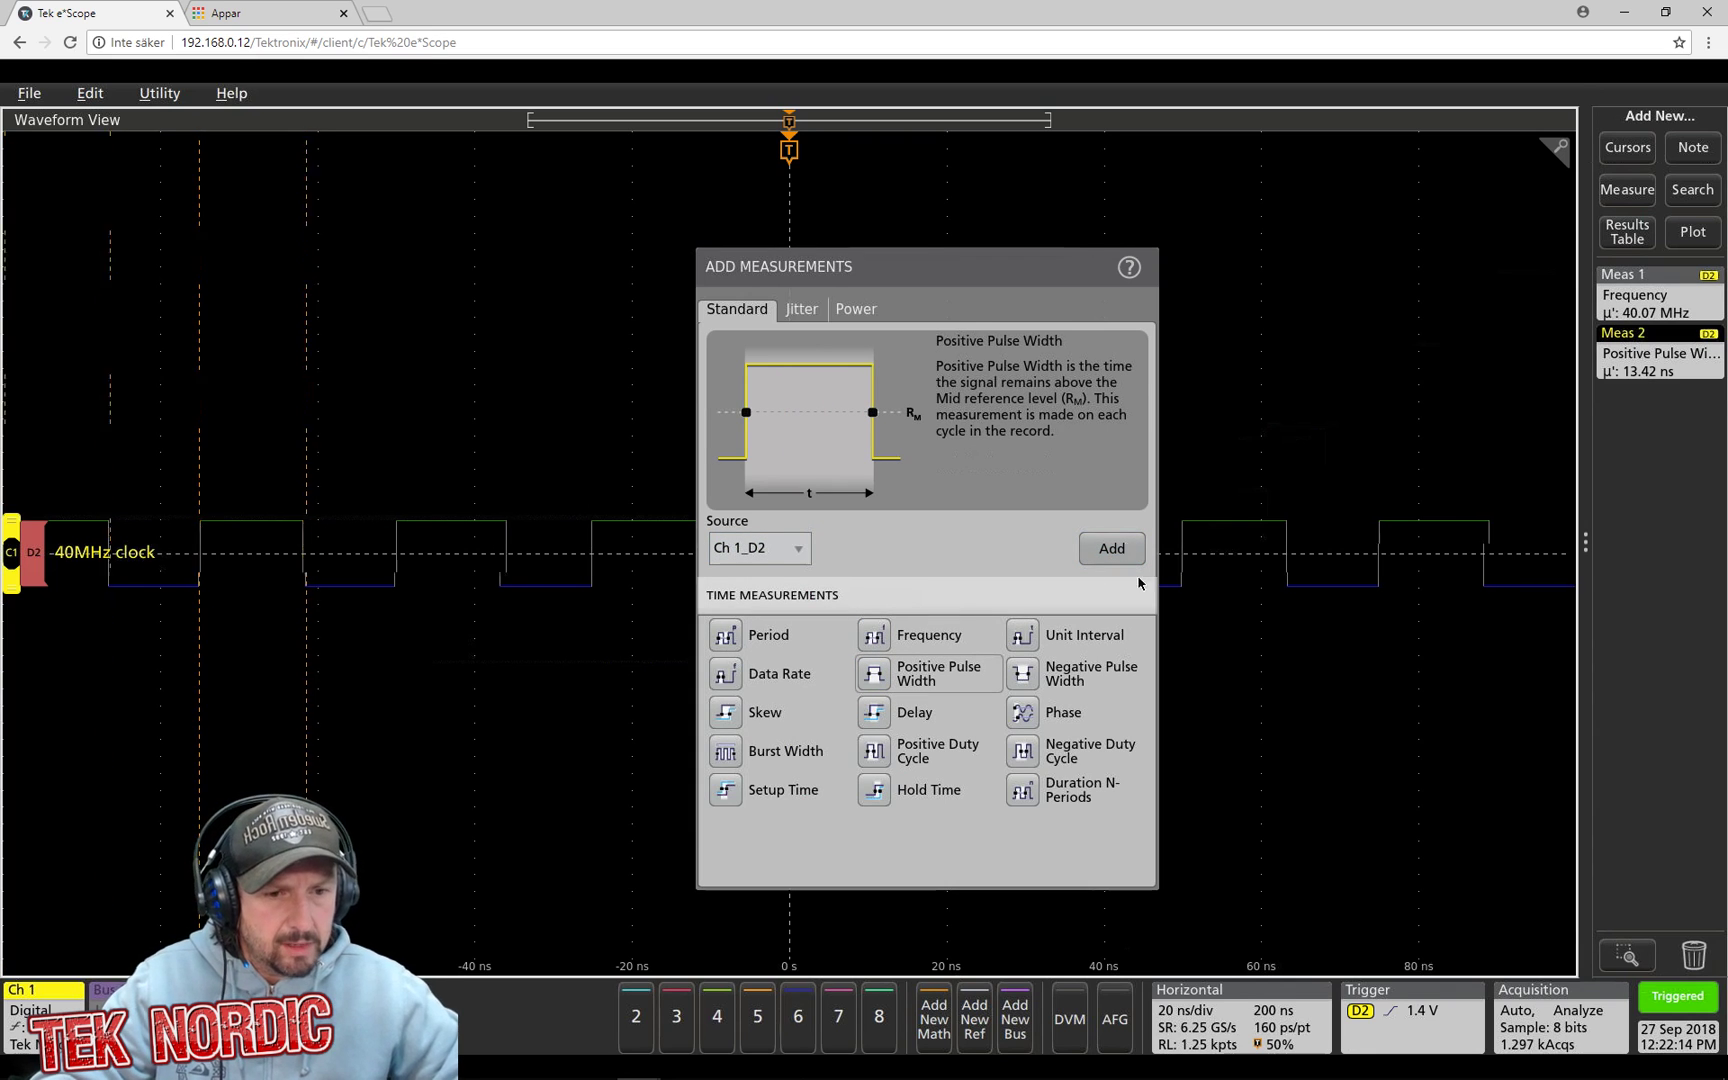
{"action": "left_click", "coordinate": [1409, 727]}
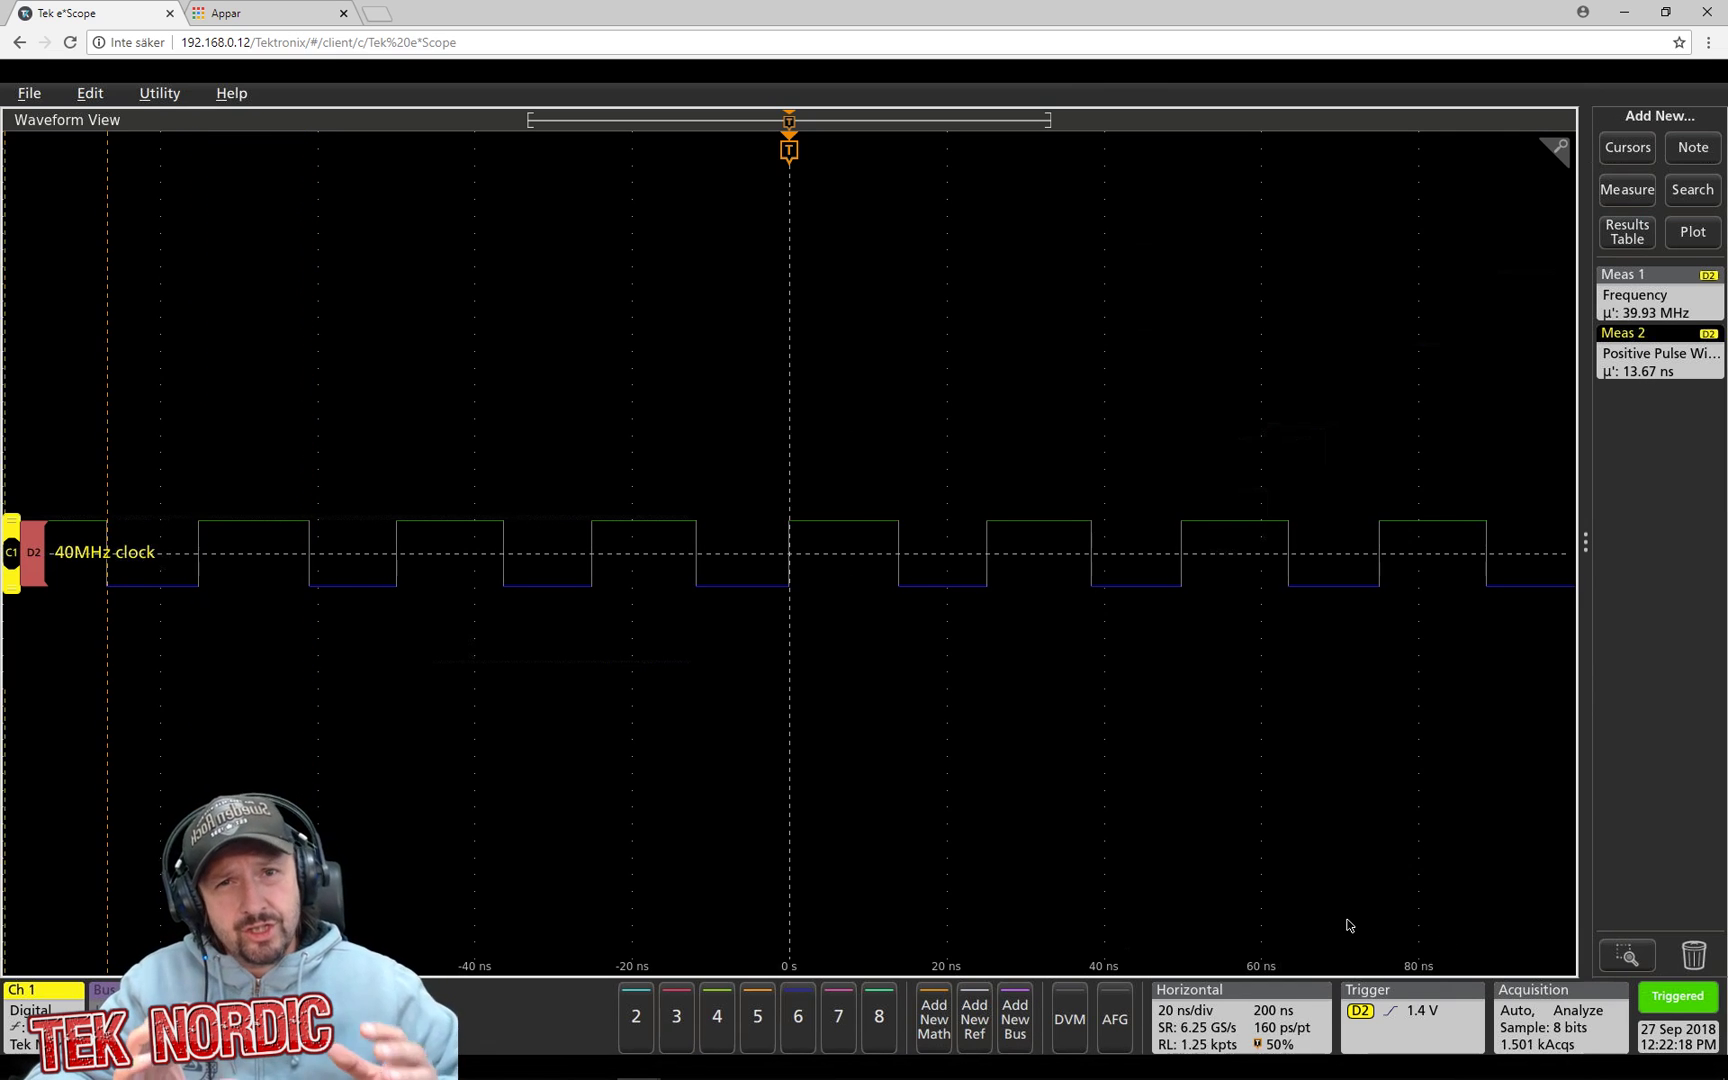
{"action": "double_click", "coordinate": [1422, 1004]}
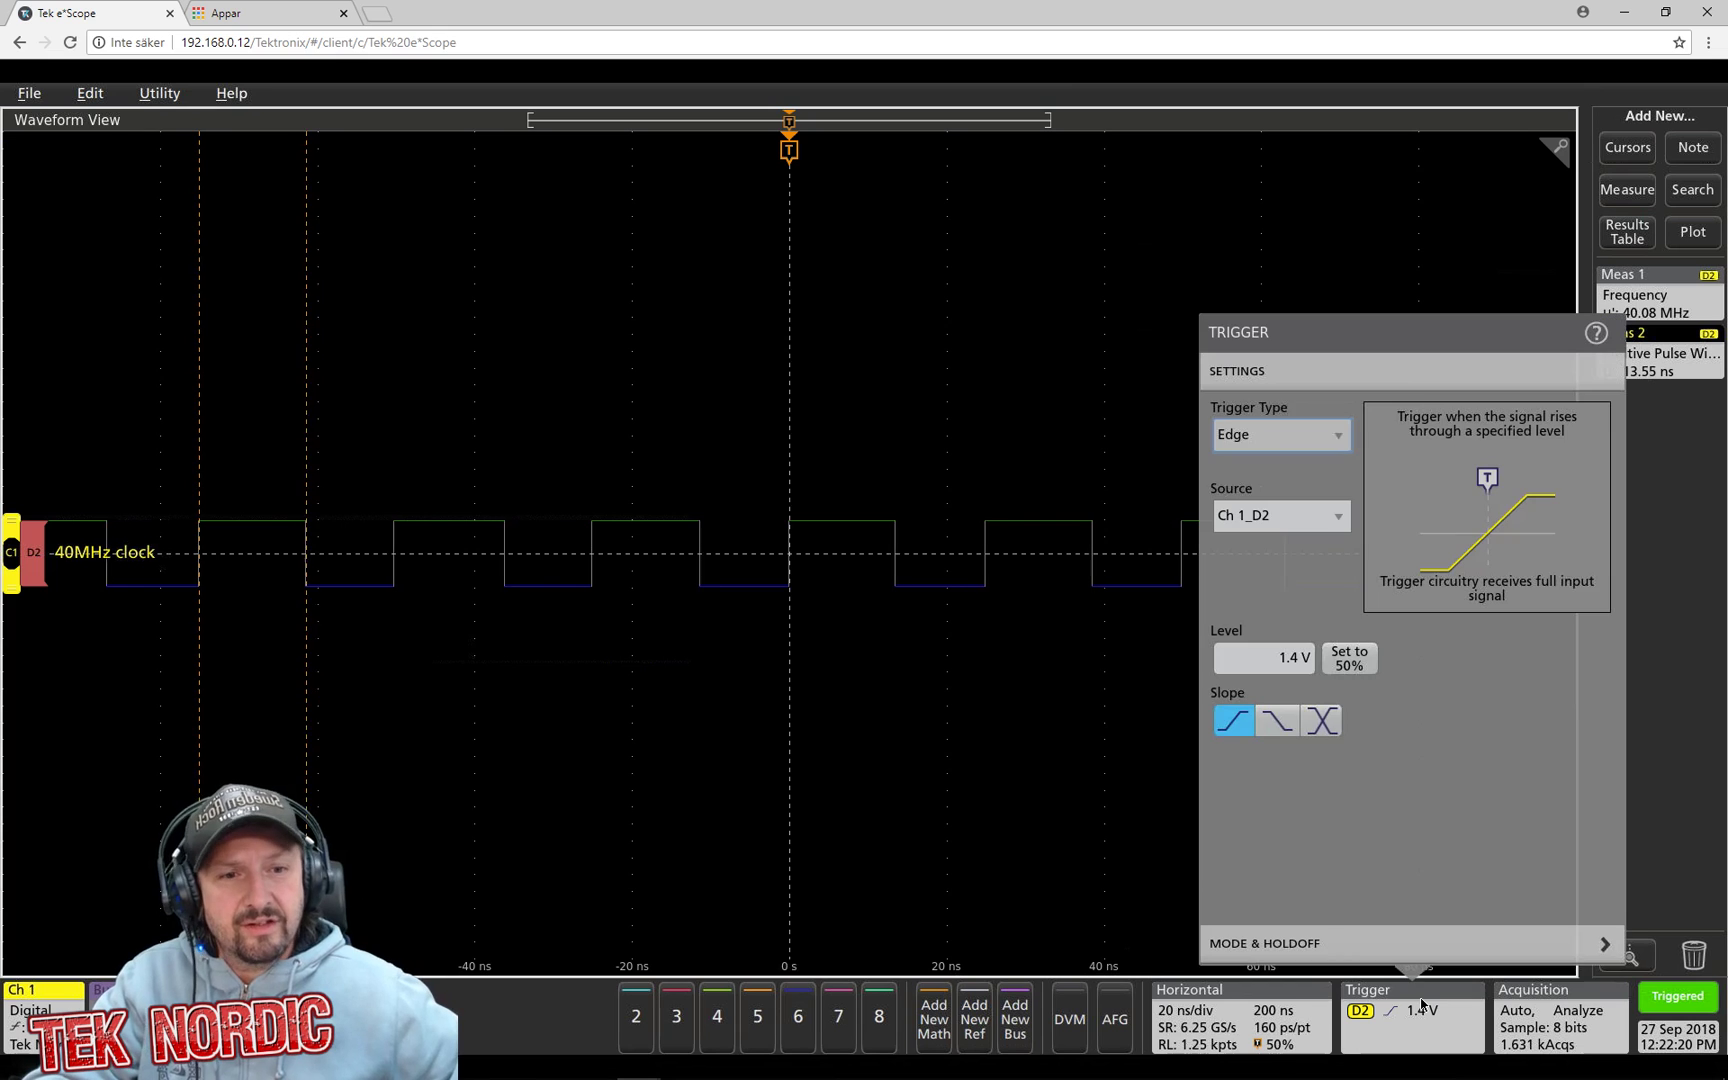
Step: Switch the trigger to Pulse Width in Normal mode
{"action": "left_click", "coordinate": [1310, 432]}
{"action": "left_click", "coordinate": [1295, 503]}
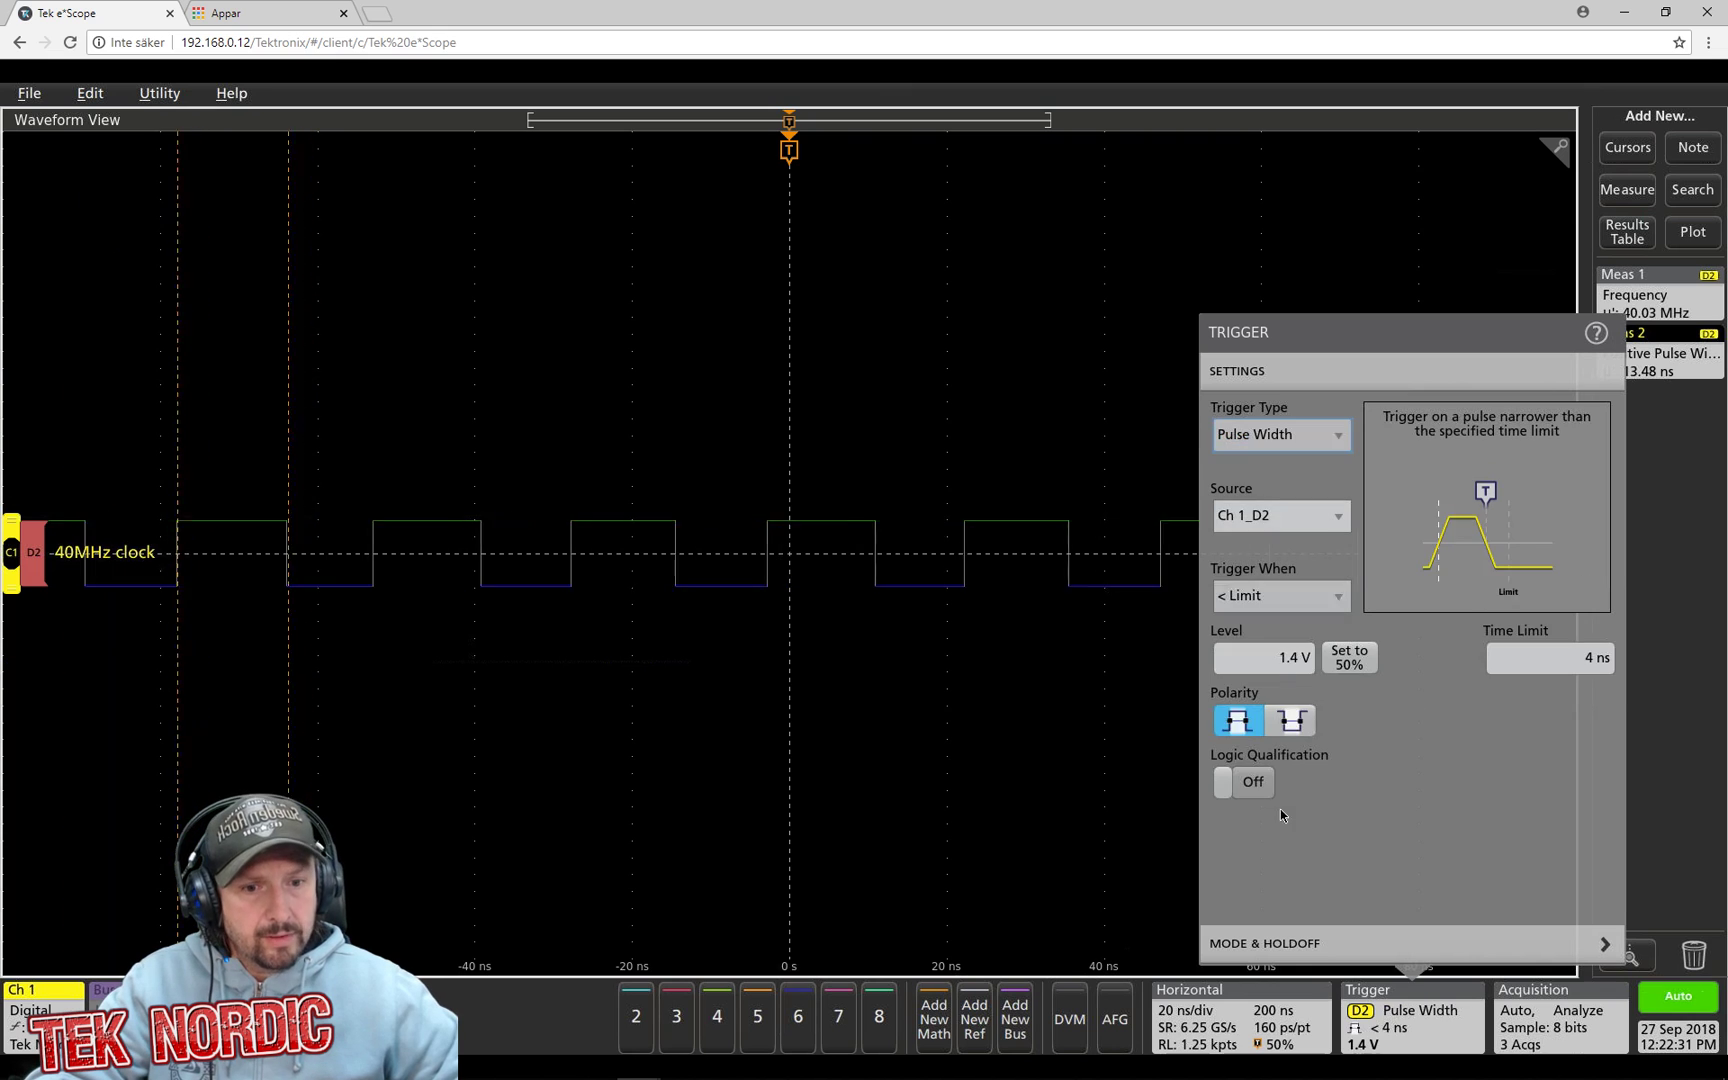
{"action": "left_click", "coordinate": [1278, 948]}
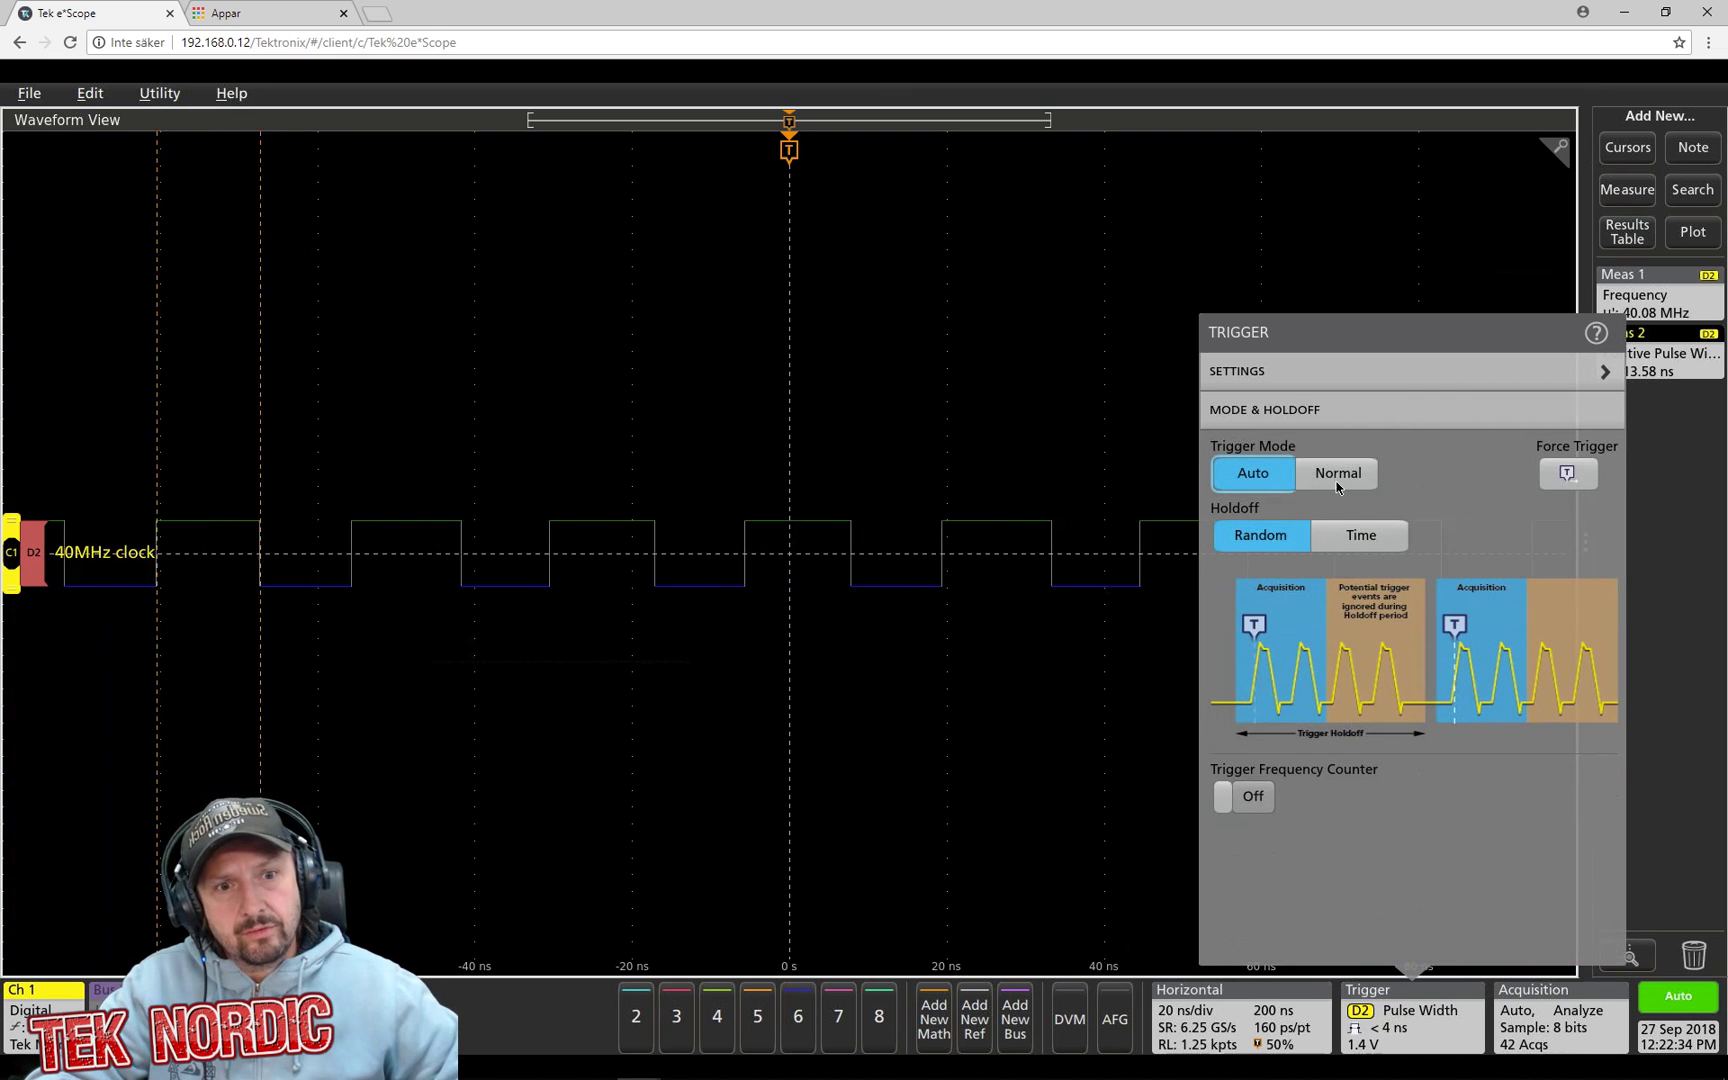
{"action": "left_click", "coordinate": [1338, 473]}
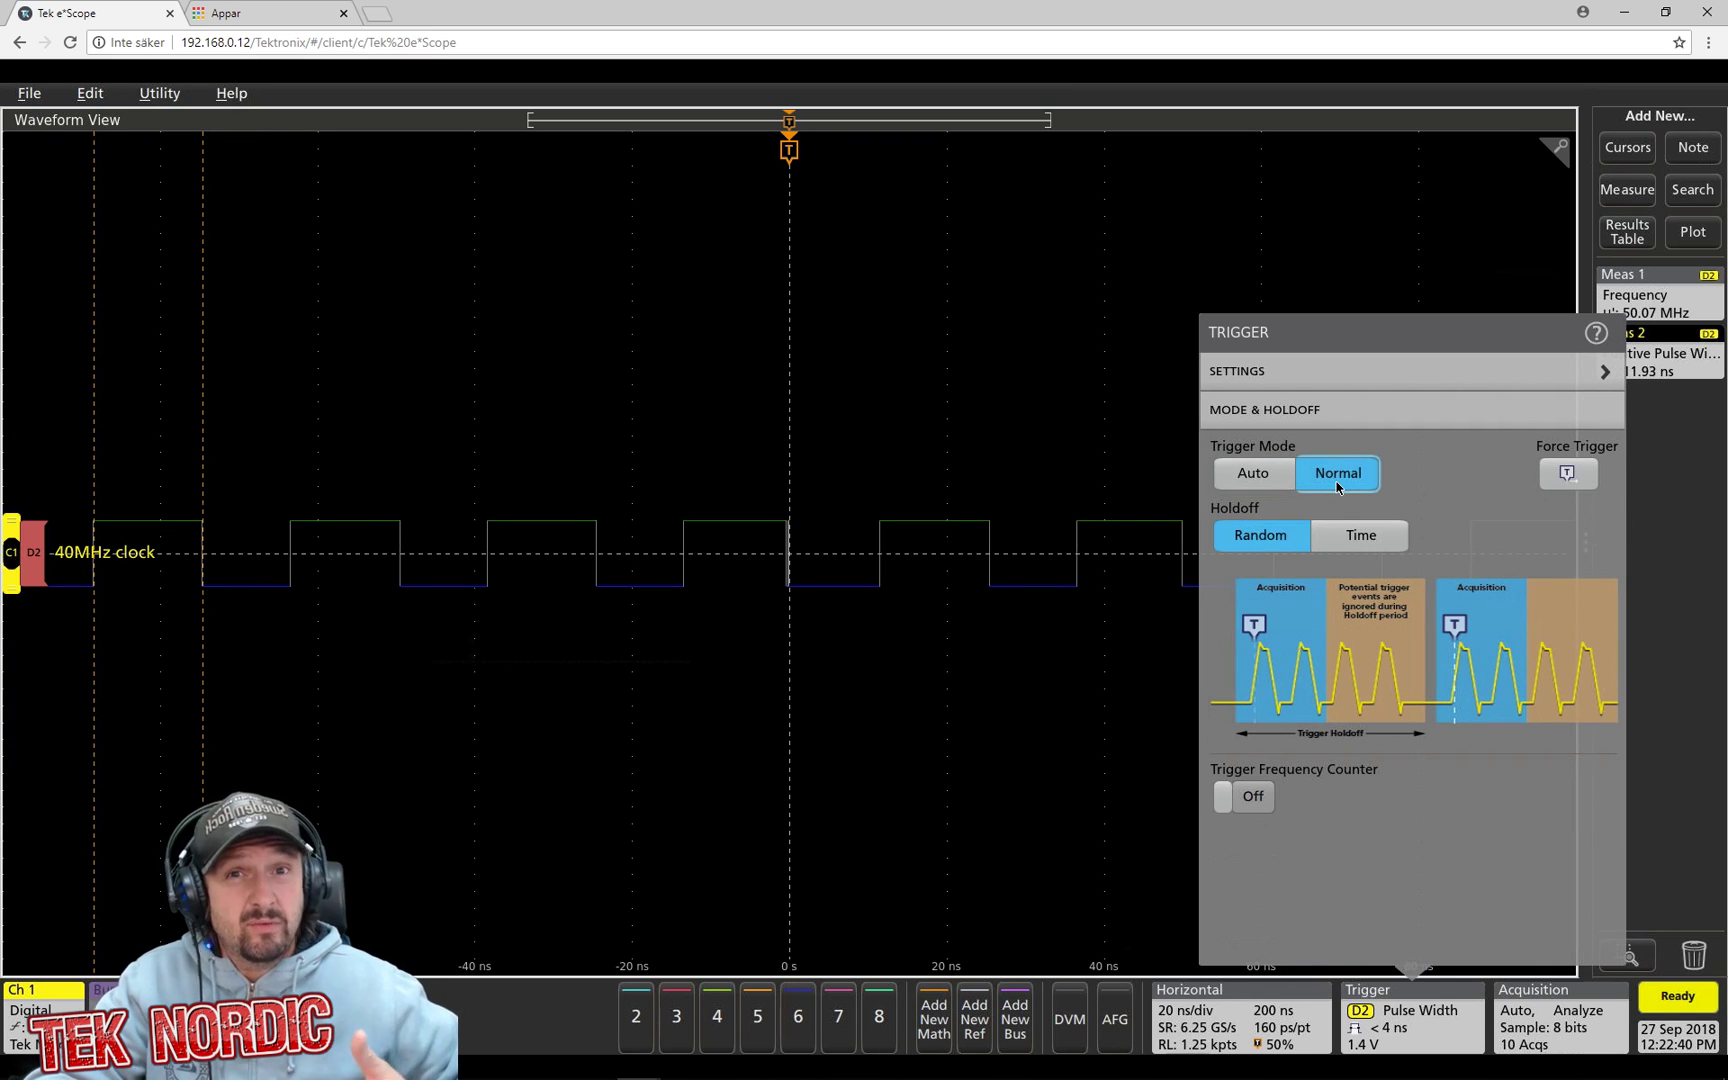
{"action": "left_click", "coordinate": [849, 374]}
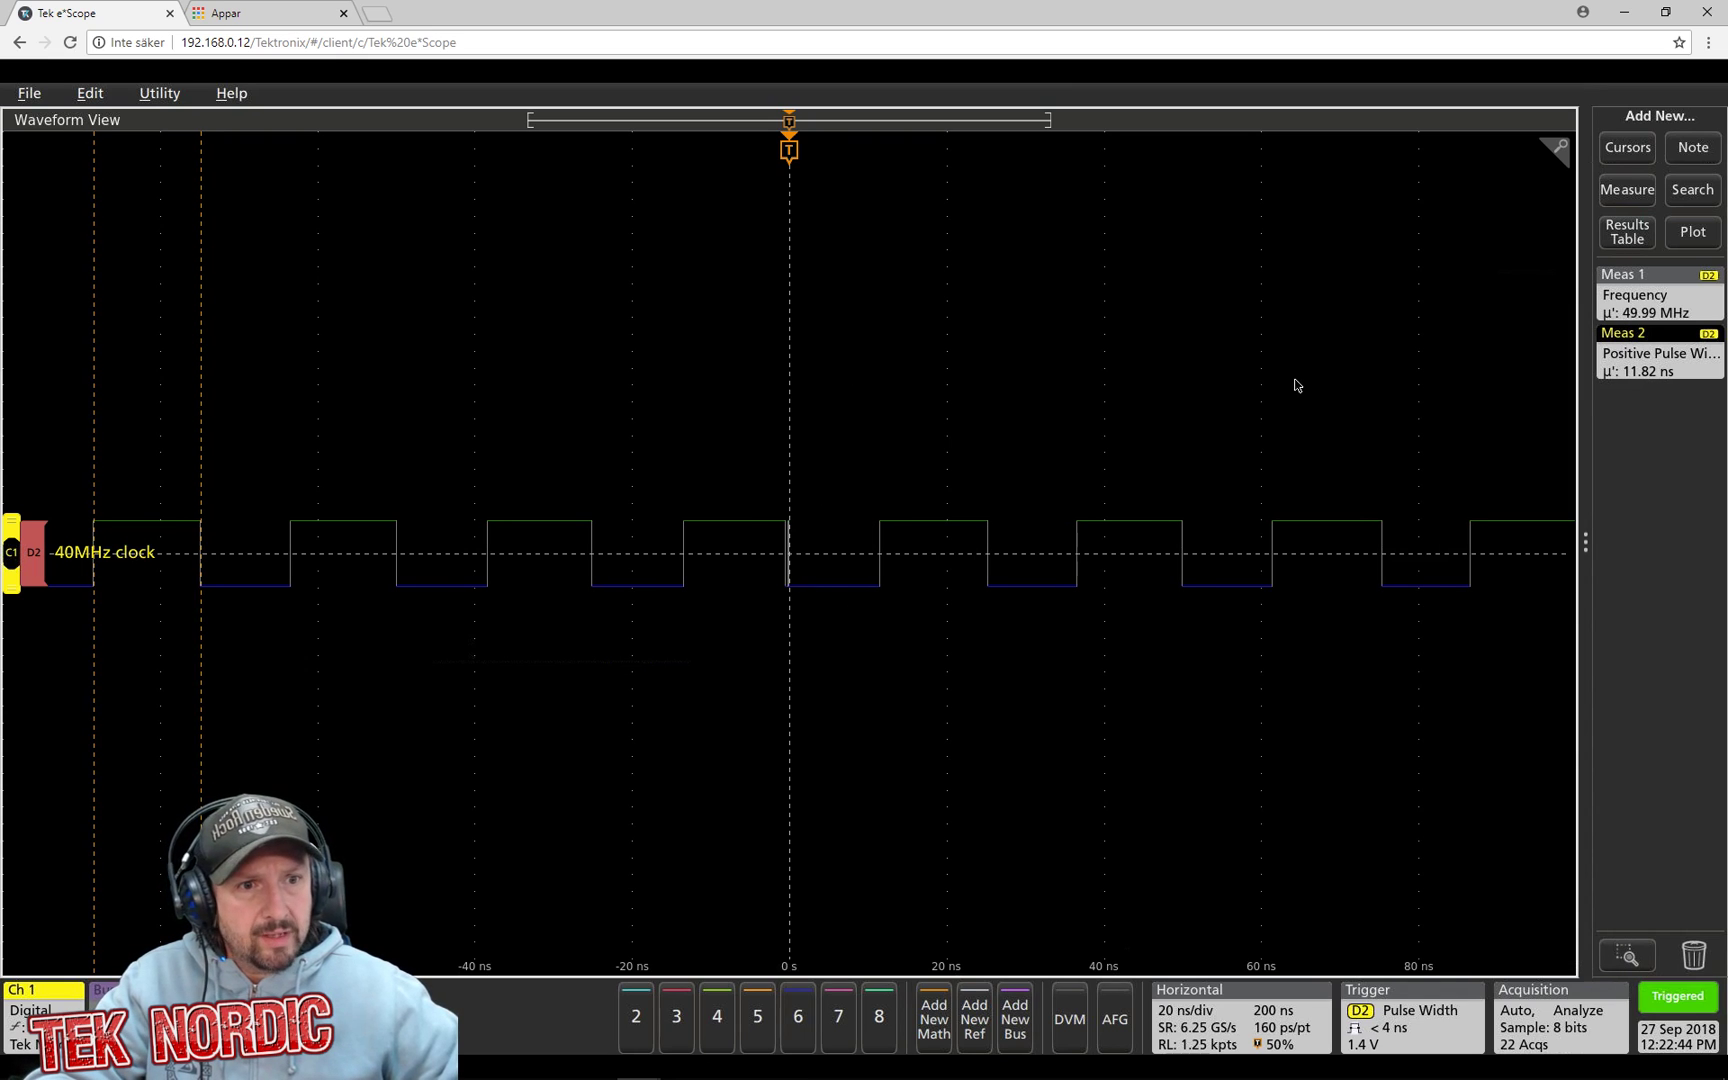
Step: Show pulse-width statistics in its badge and raise the D2 threshold to 1.5 V
{"action": "double_click", "coordinate": [1645, 368]}
{"action": "left_click", "coordinate": [1174, 276]}
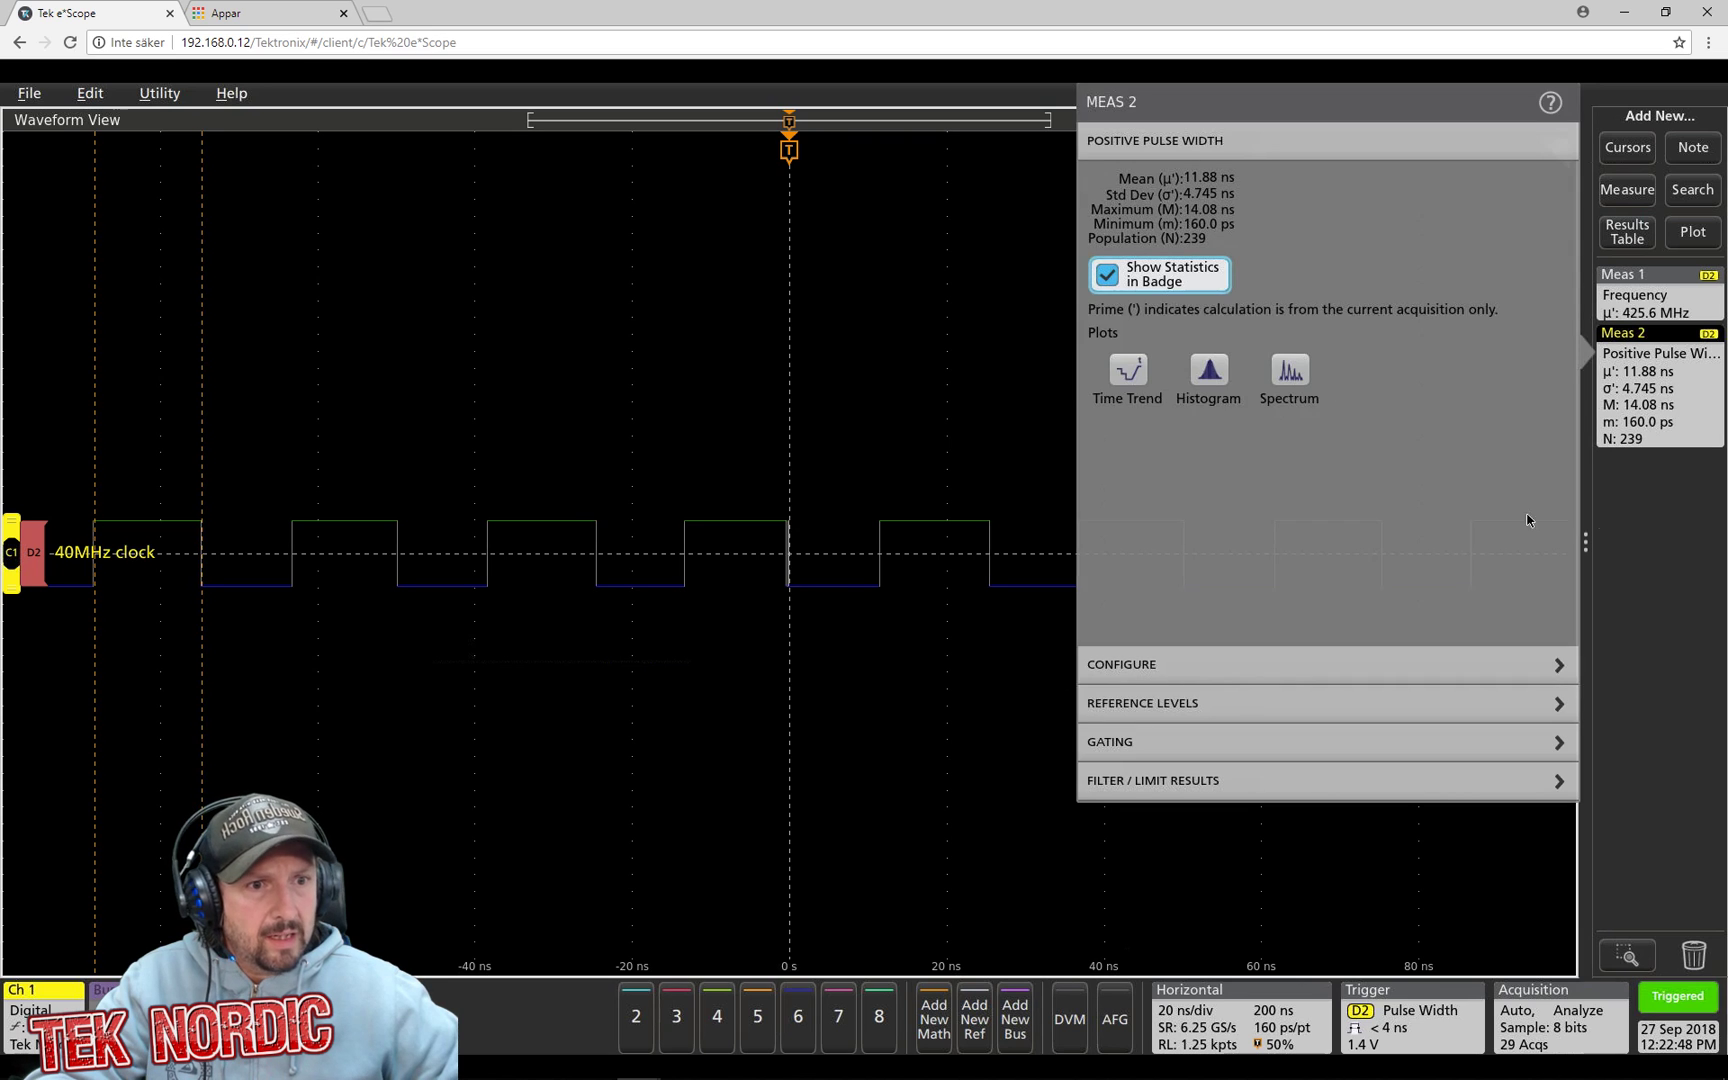
{"action": "left_click", "coordinate": [1622, 418]}
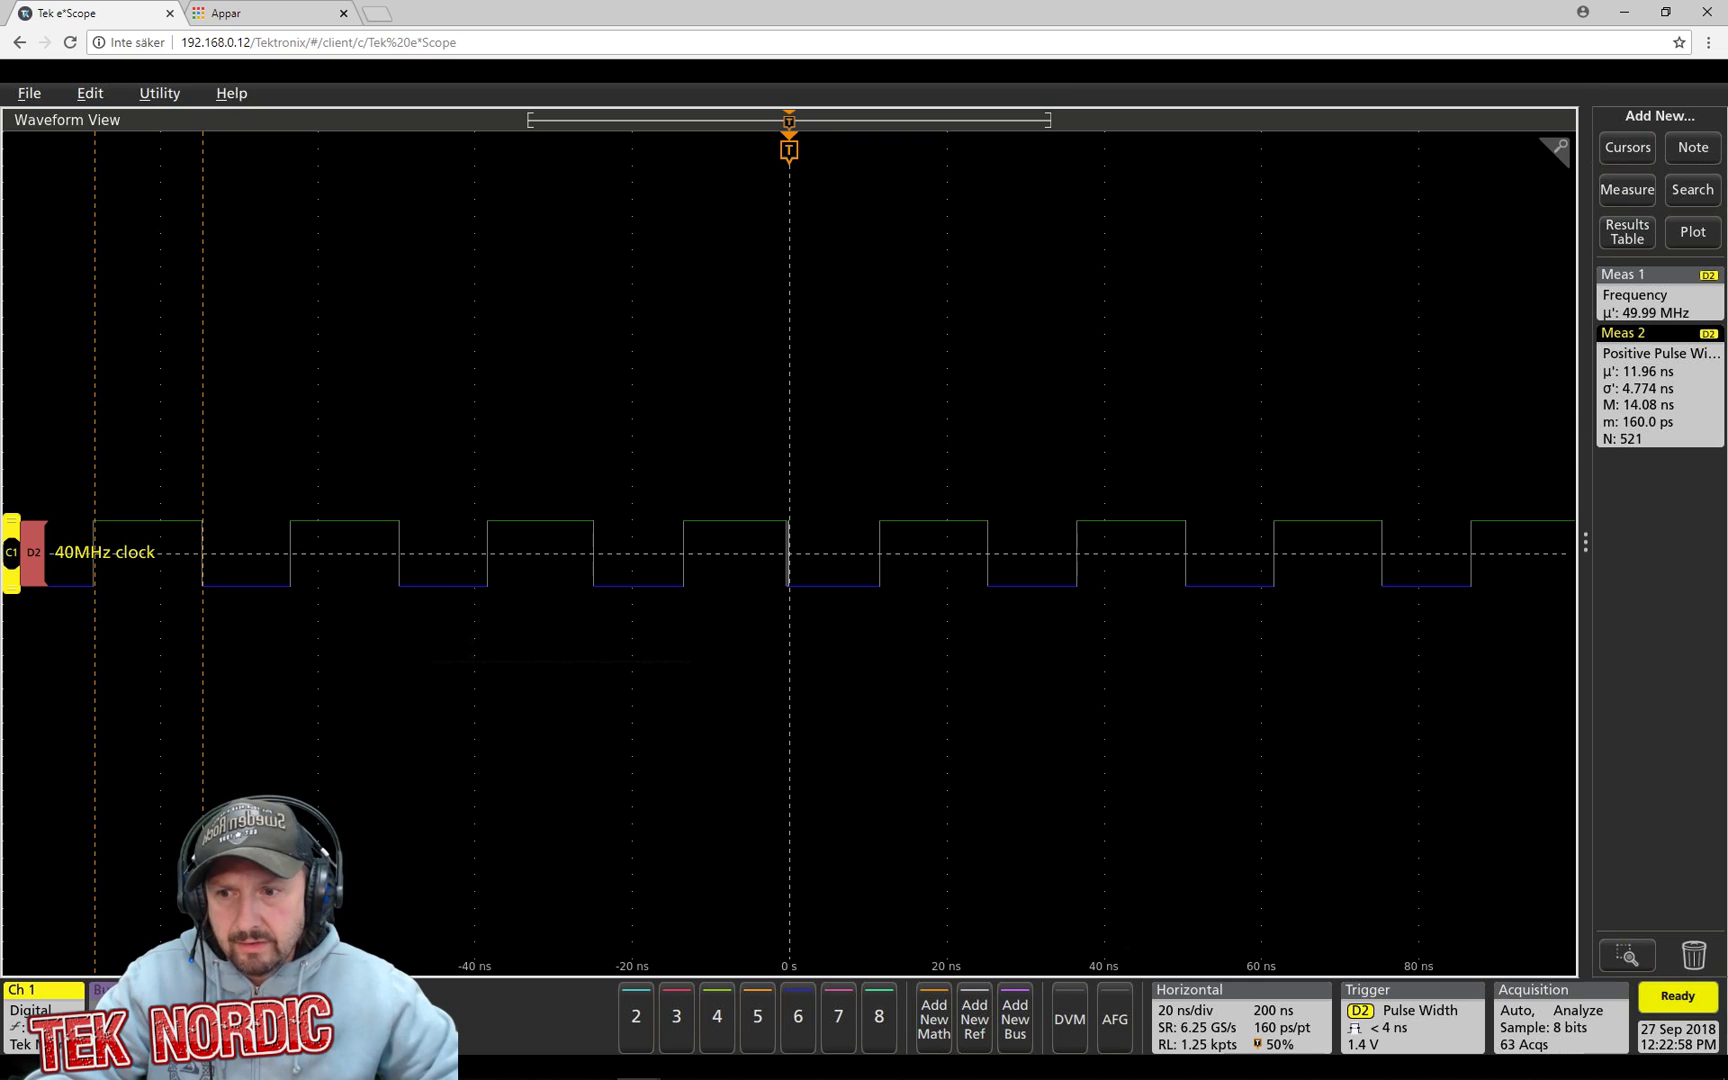
{"action": "double_click", "coordinate": [44, 990]}
{"action": "left_click", "coordinate": [148, 781]}
{"action": "scroll", "coordinate": [148, 781], "scroll_direction": "up", "scroll_amount": 1}
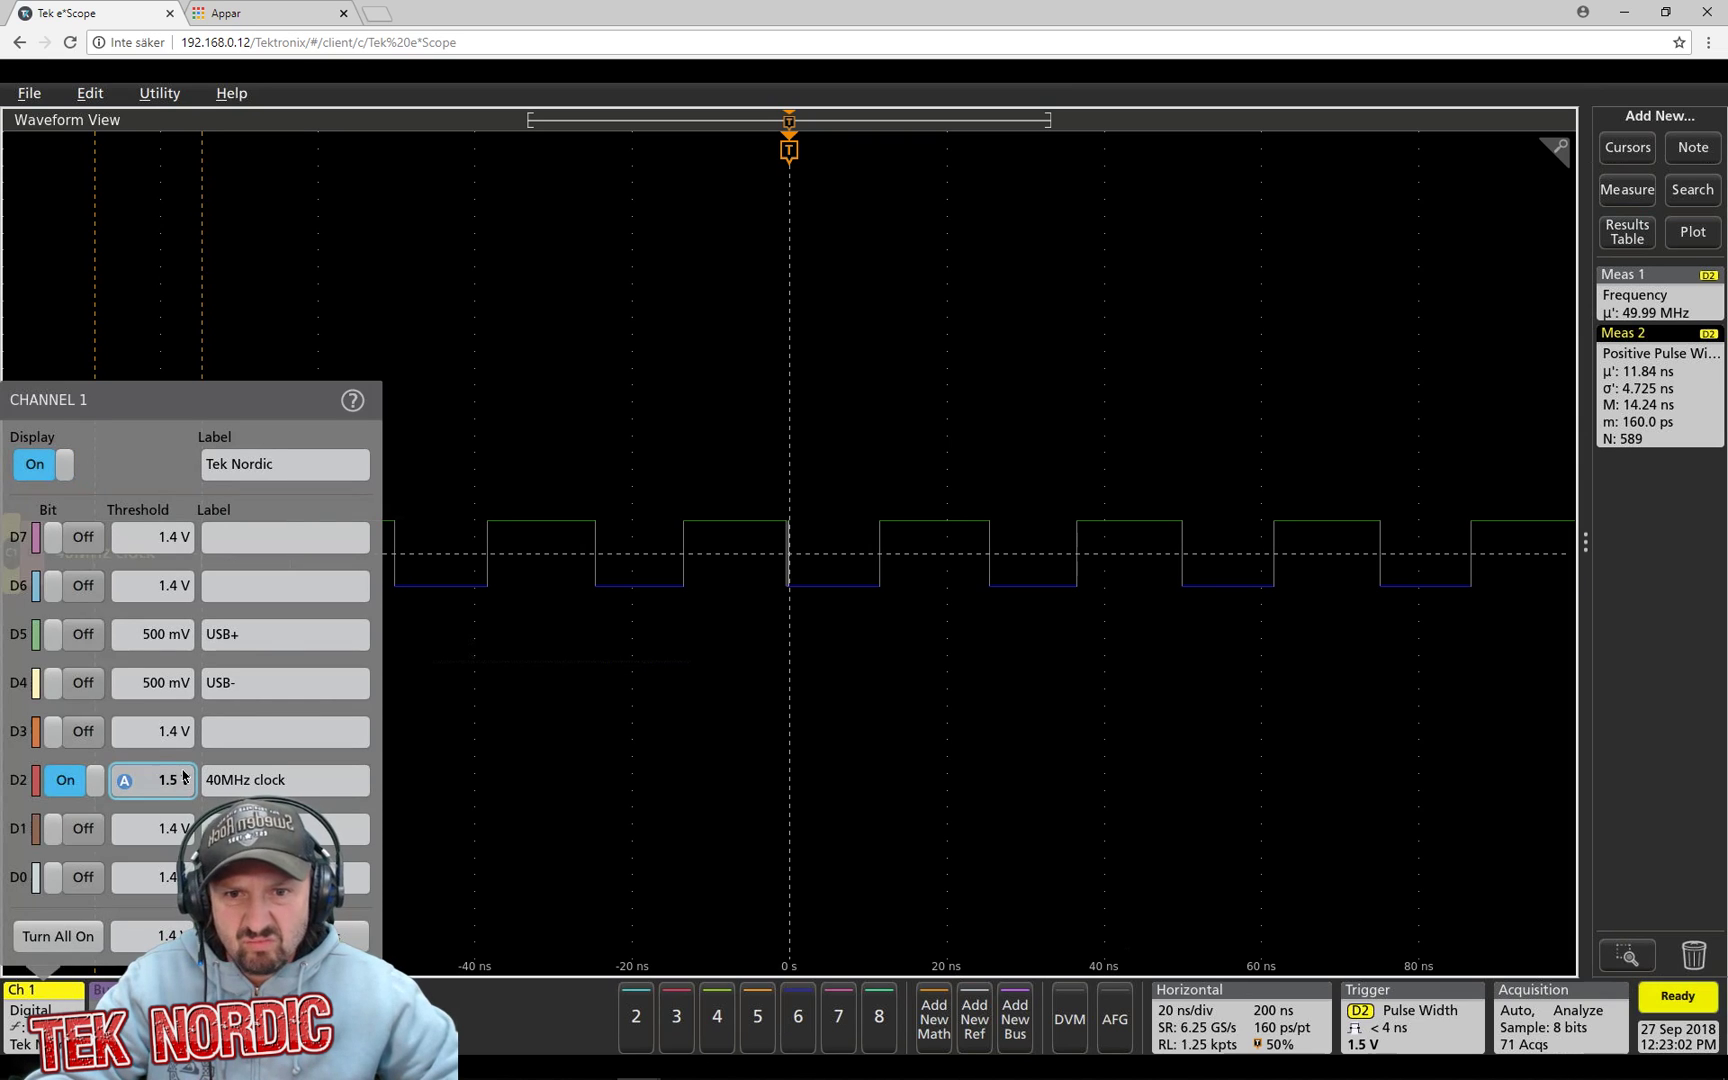
{"action": "left_click", "coordinate": [645, 761]}
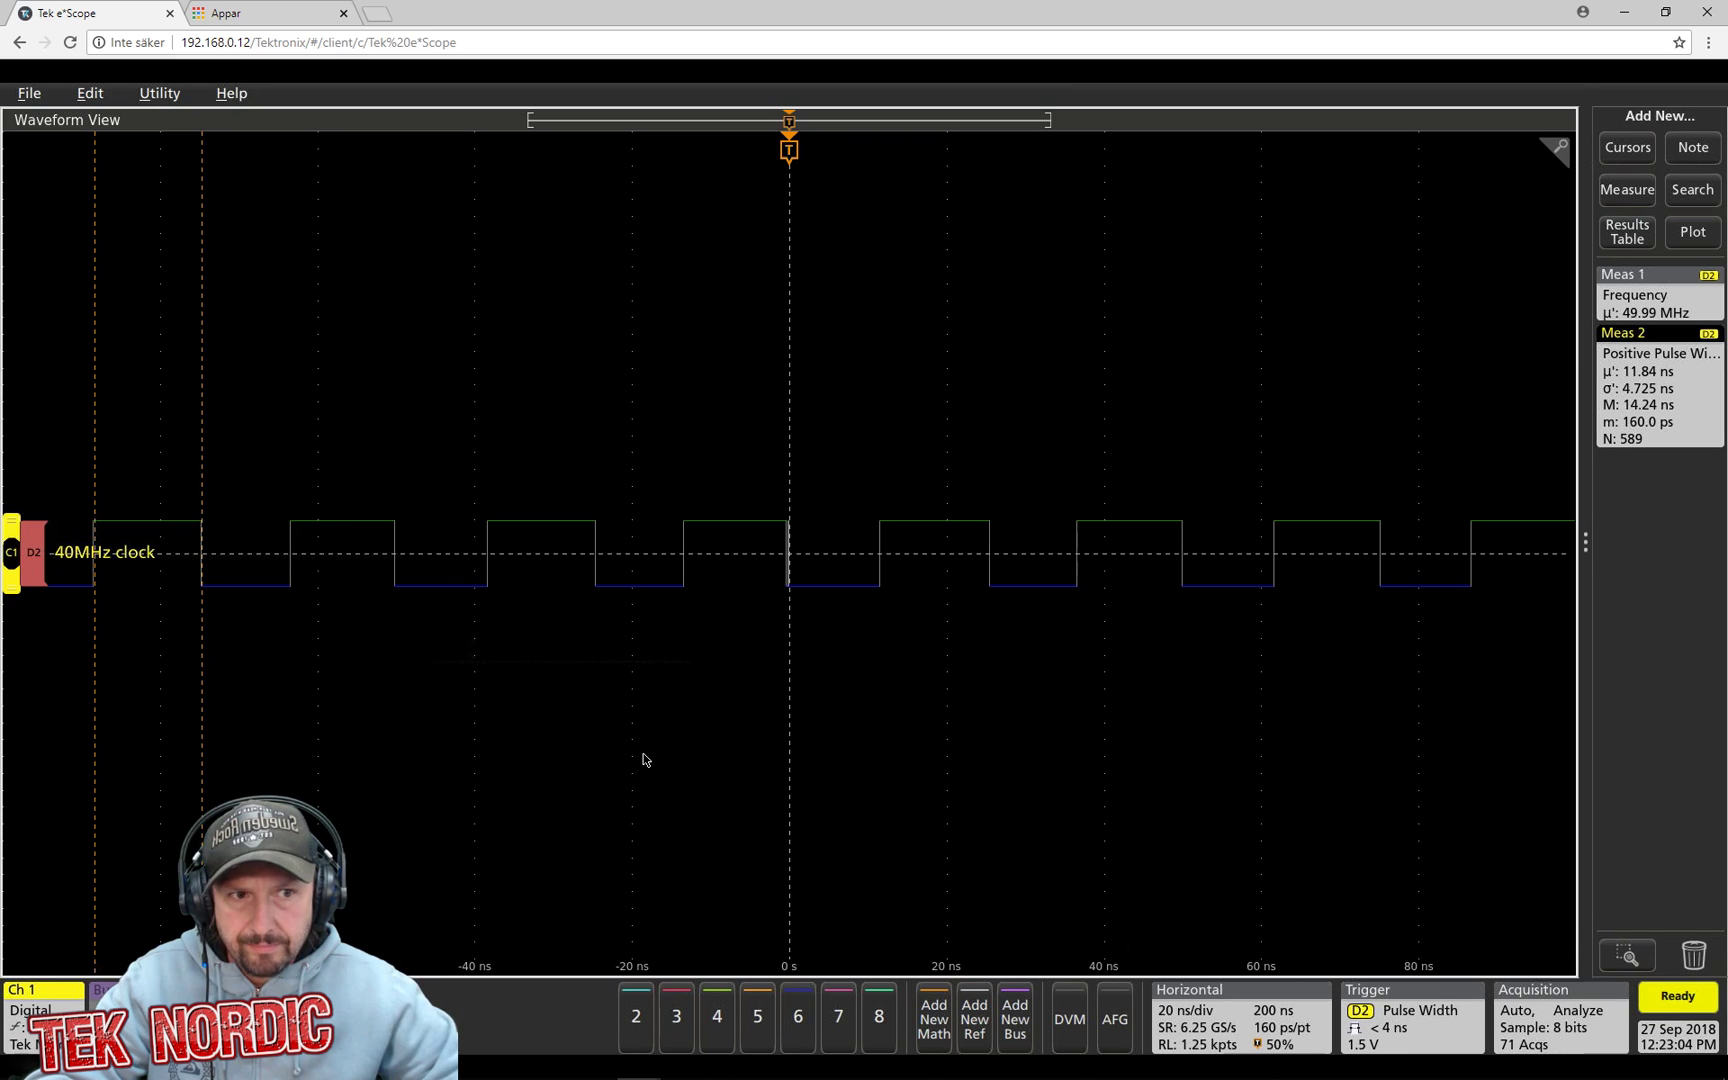
Step: Set the pulse-width trigger time limit to under 10.08 ns
{"action": "double_click", "coordinate": [1443, 1026]}
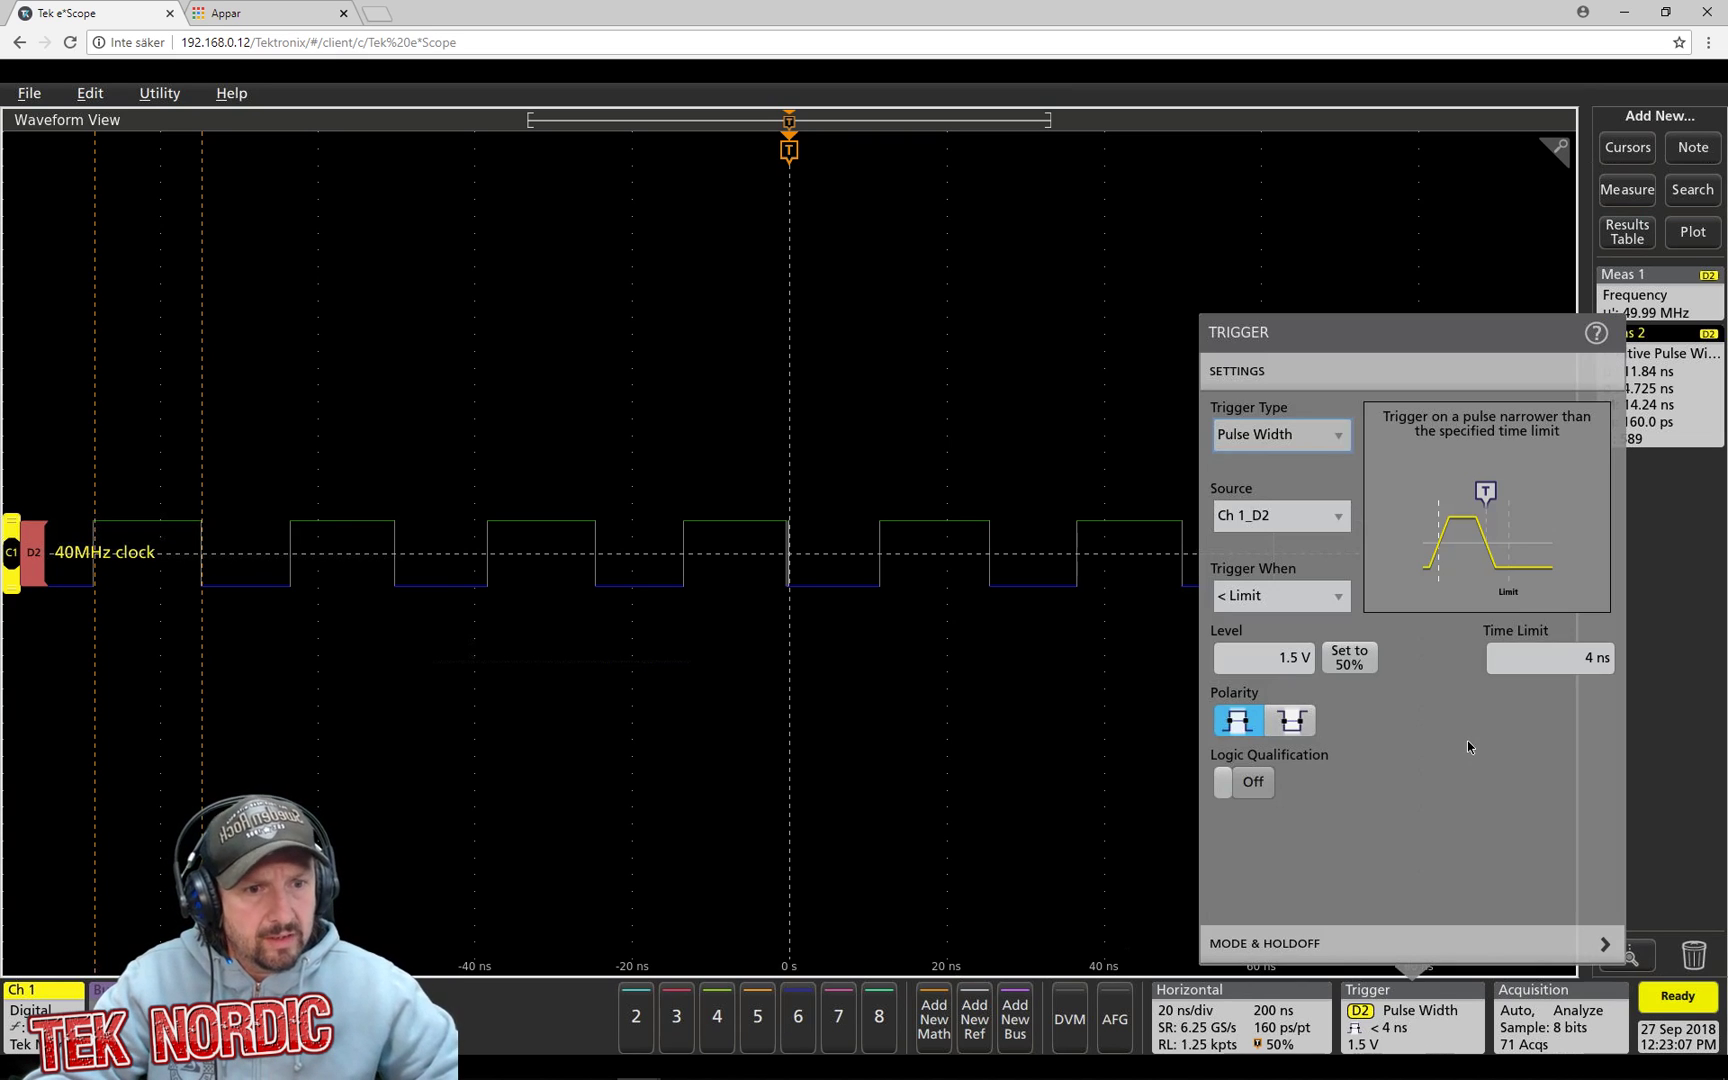
{"action": "left_click", "coordinate": [1592, 660]}
{"action": "scroll", "coordinate": [1598, 660], "scroll_direction": "up", "scroll_amount": 5}
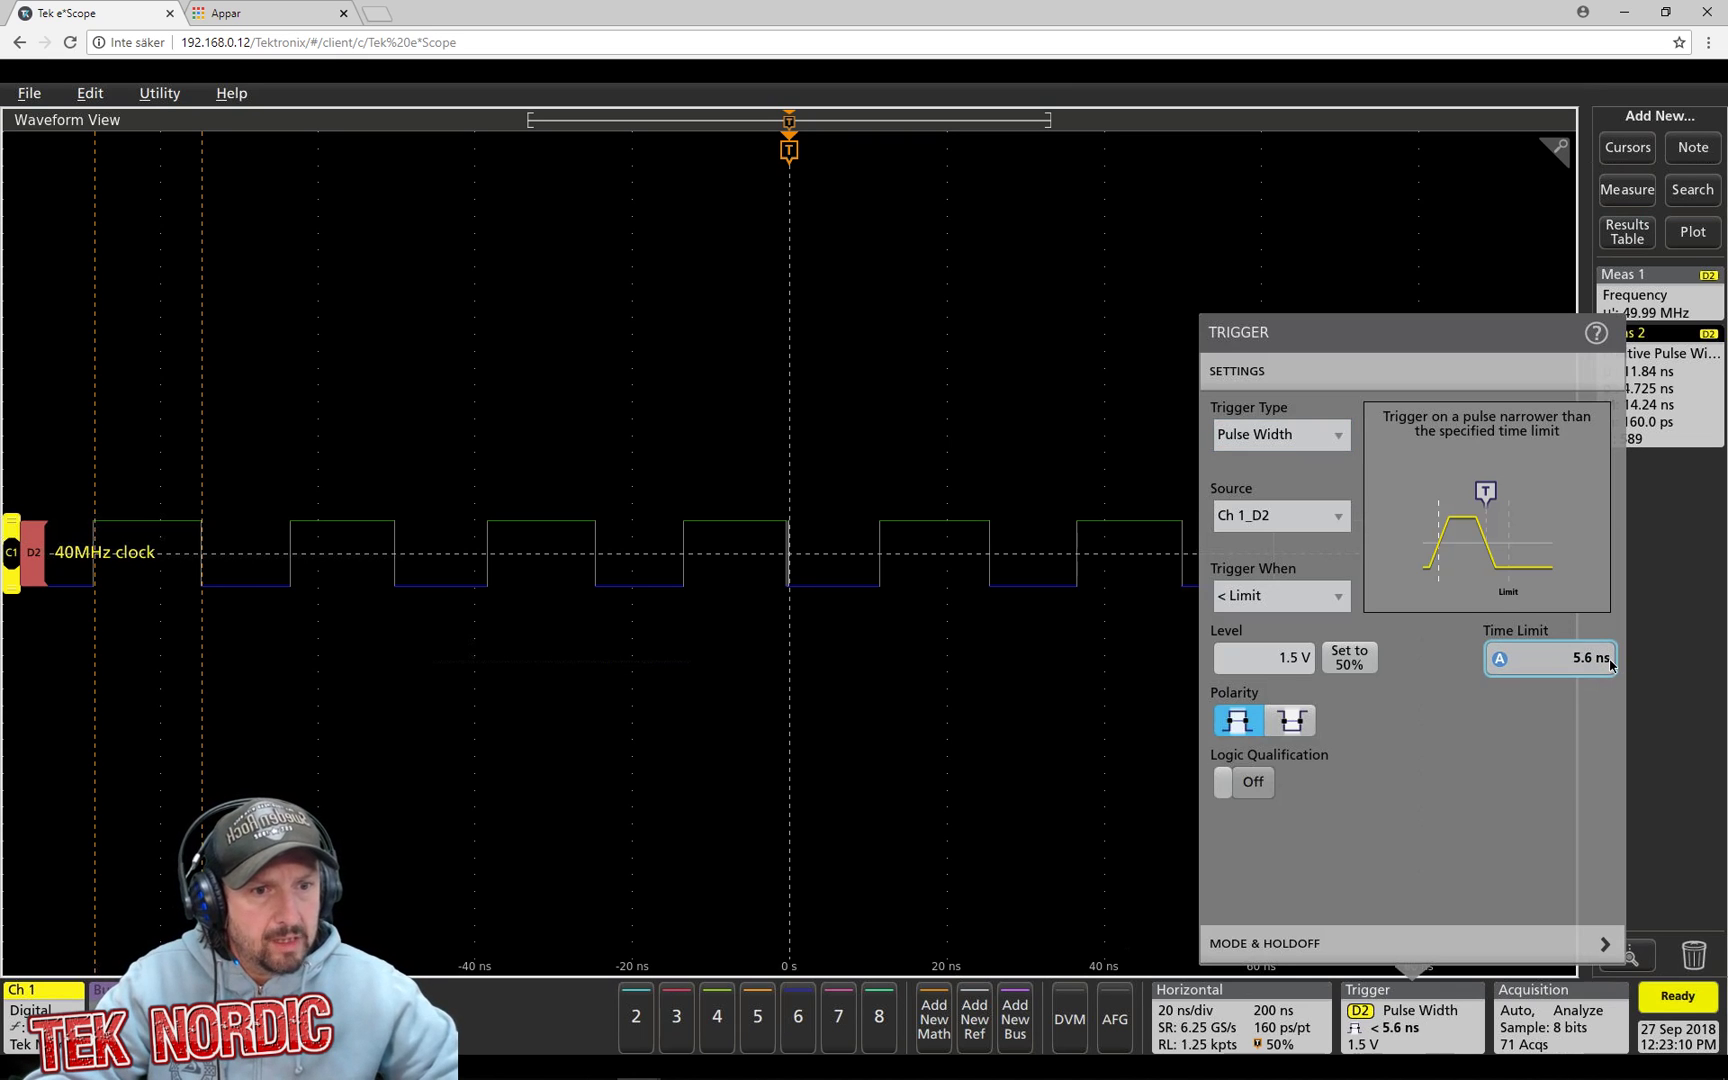
{"action": "scroll", "coordinate": [1598, 660], "scroll_direction": "up", "scroll_amount": 15}
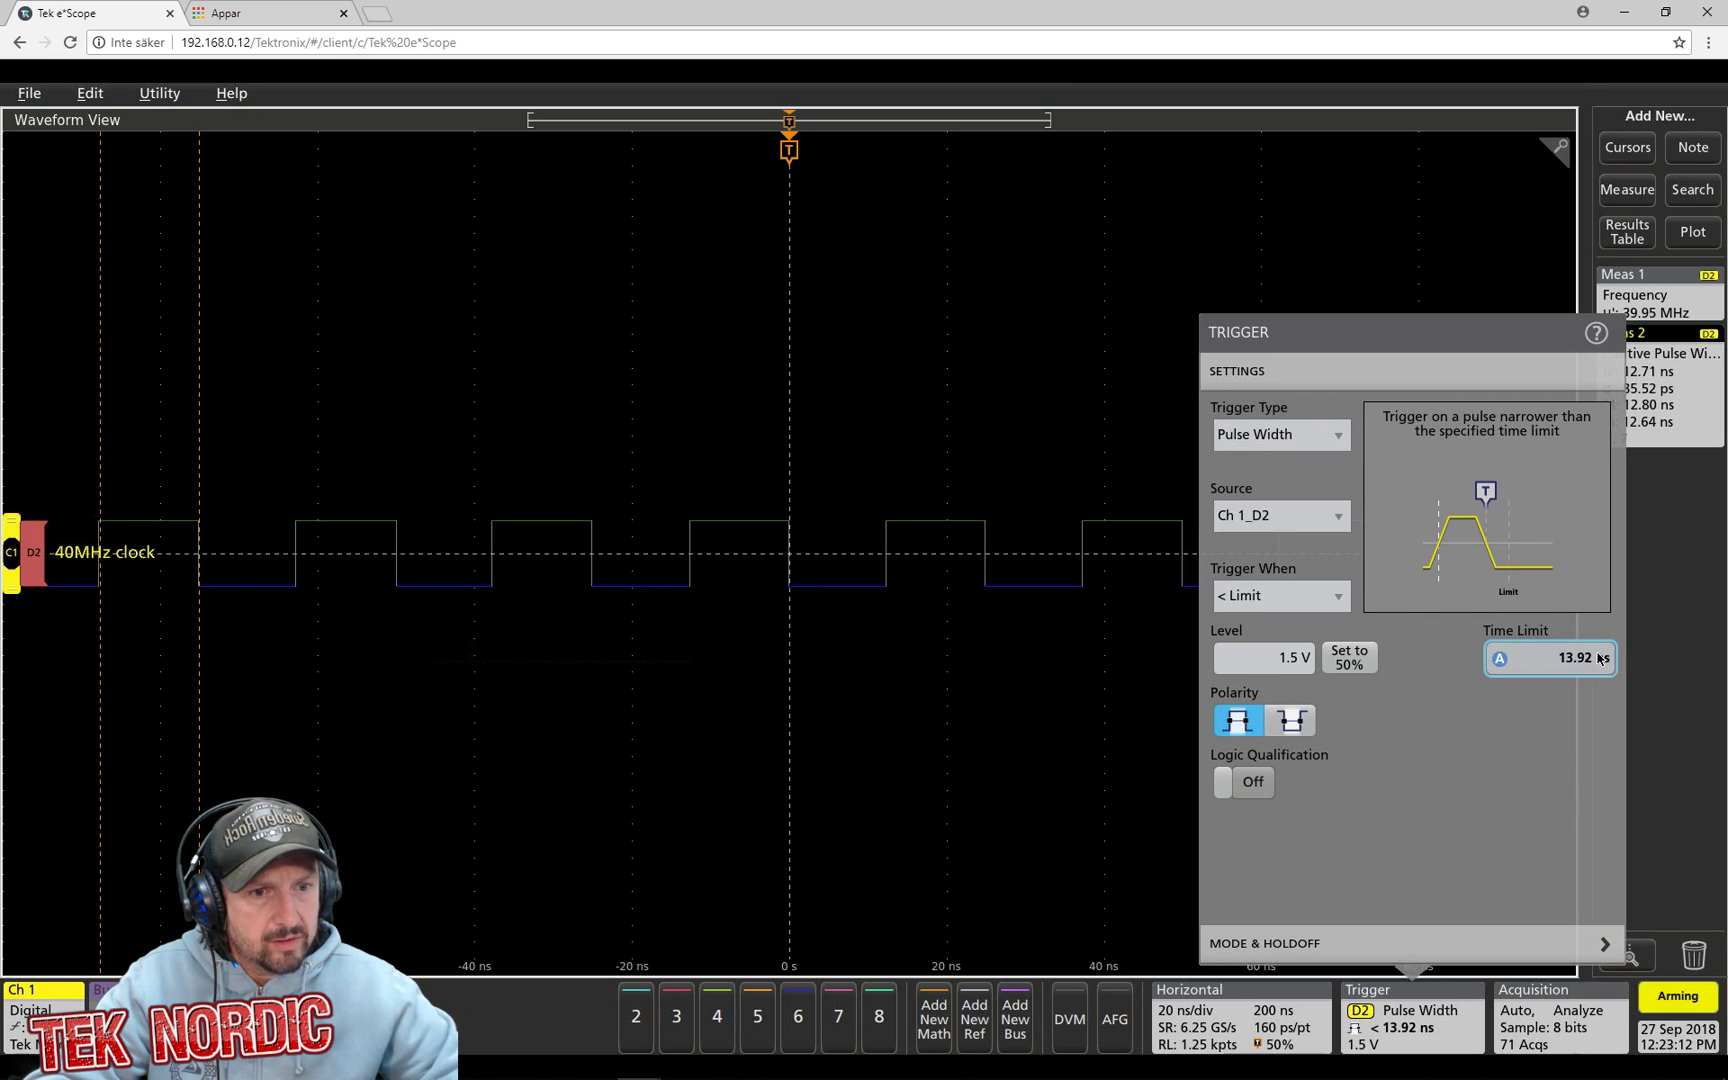
{"action": "scroll", "coordinate": [1590, 660], "scroll_direction": "down", "scroll_amount": 12}
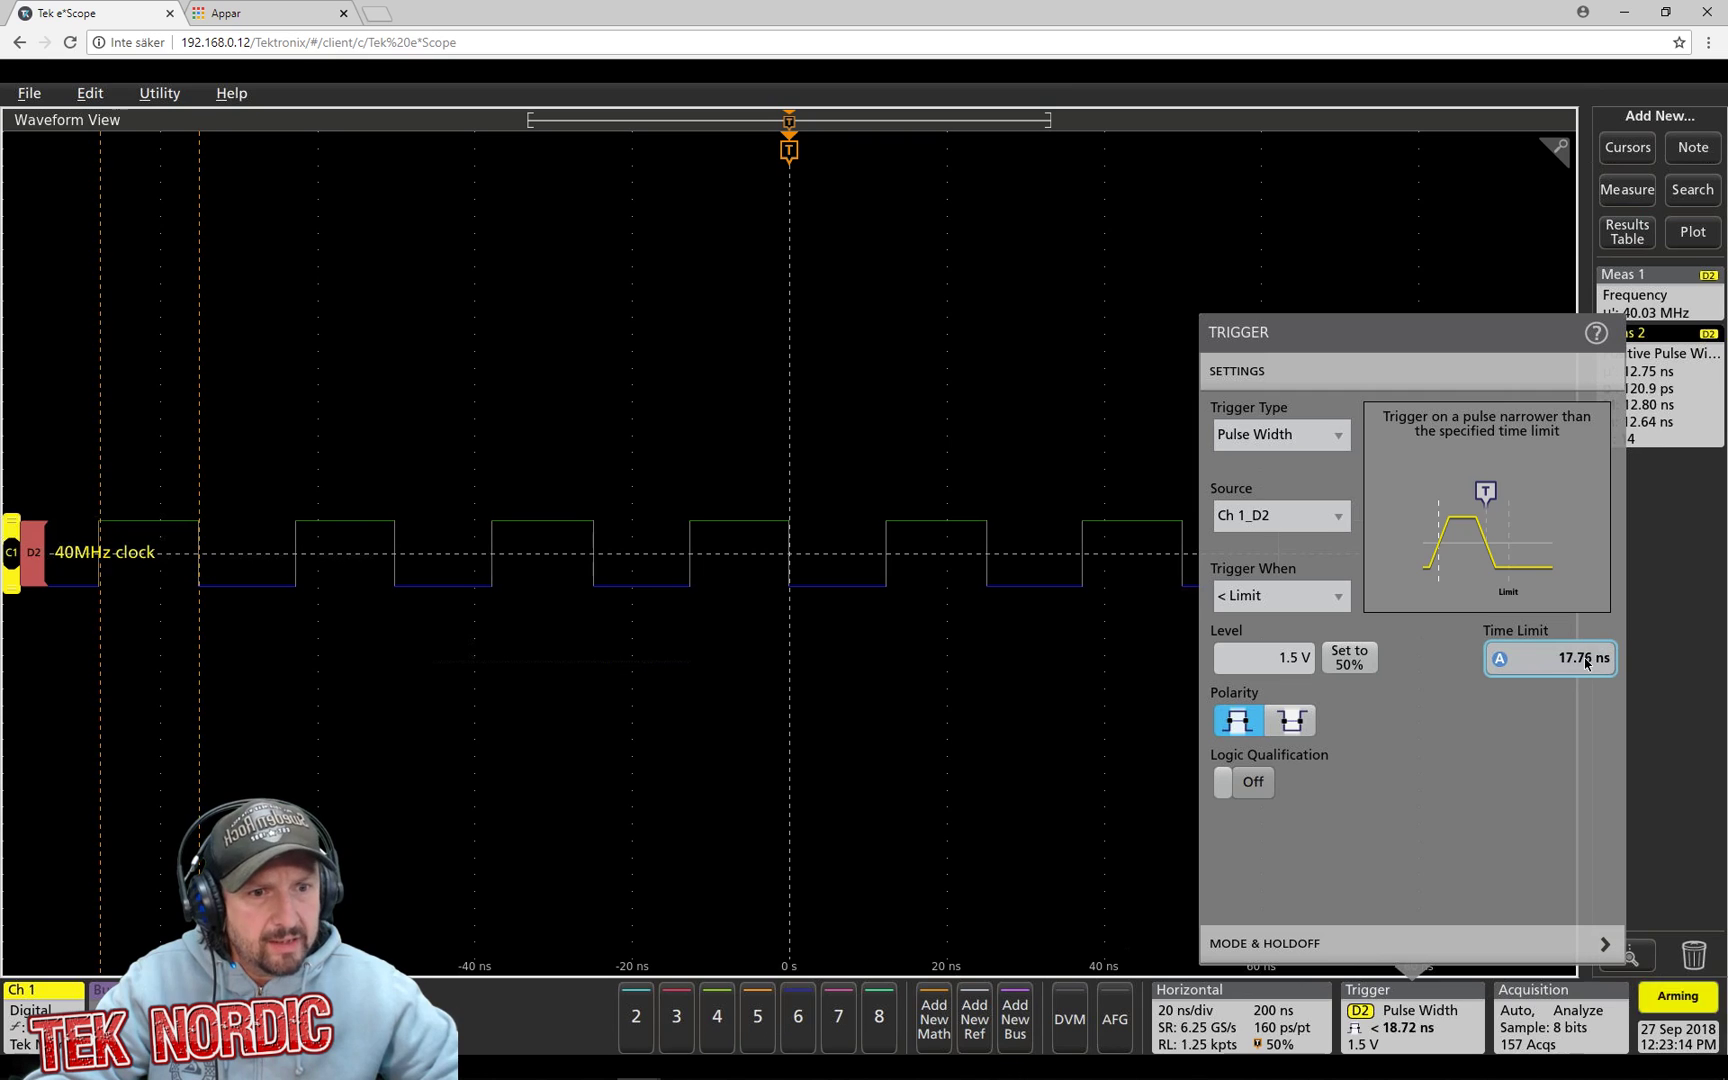
{"action": "scroll", "coordinate": [1586, 661], "scroll_direction": "down", "scroll_amount": 4}
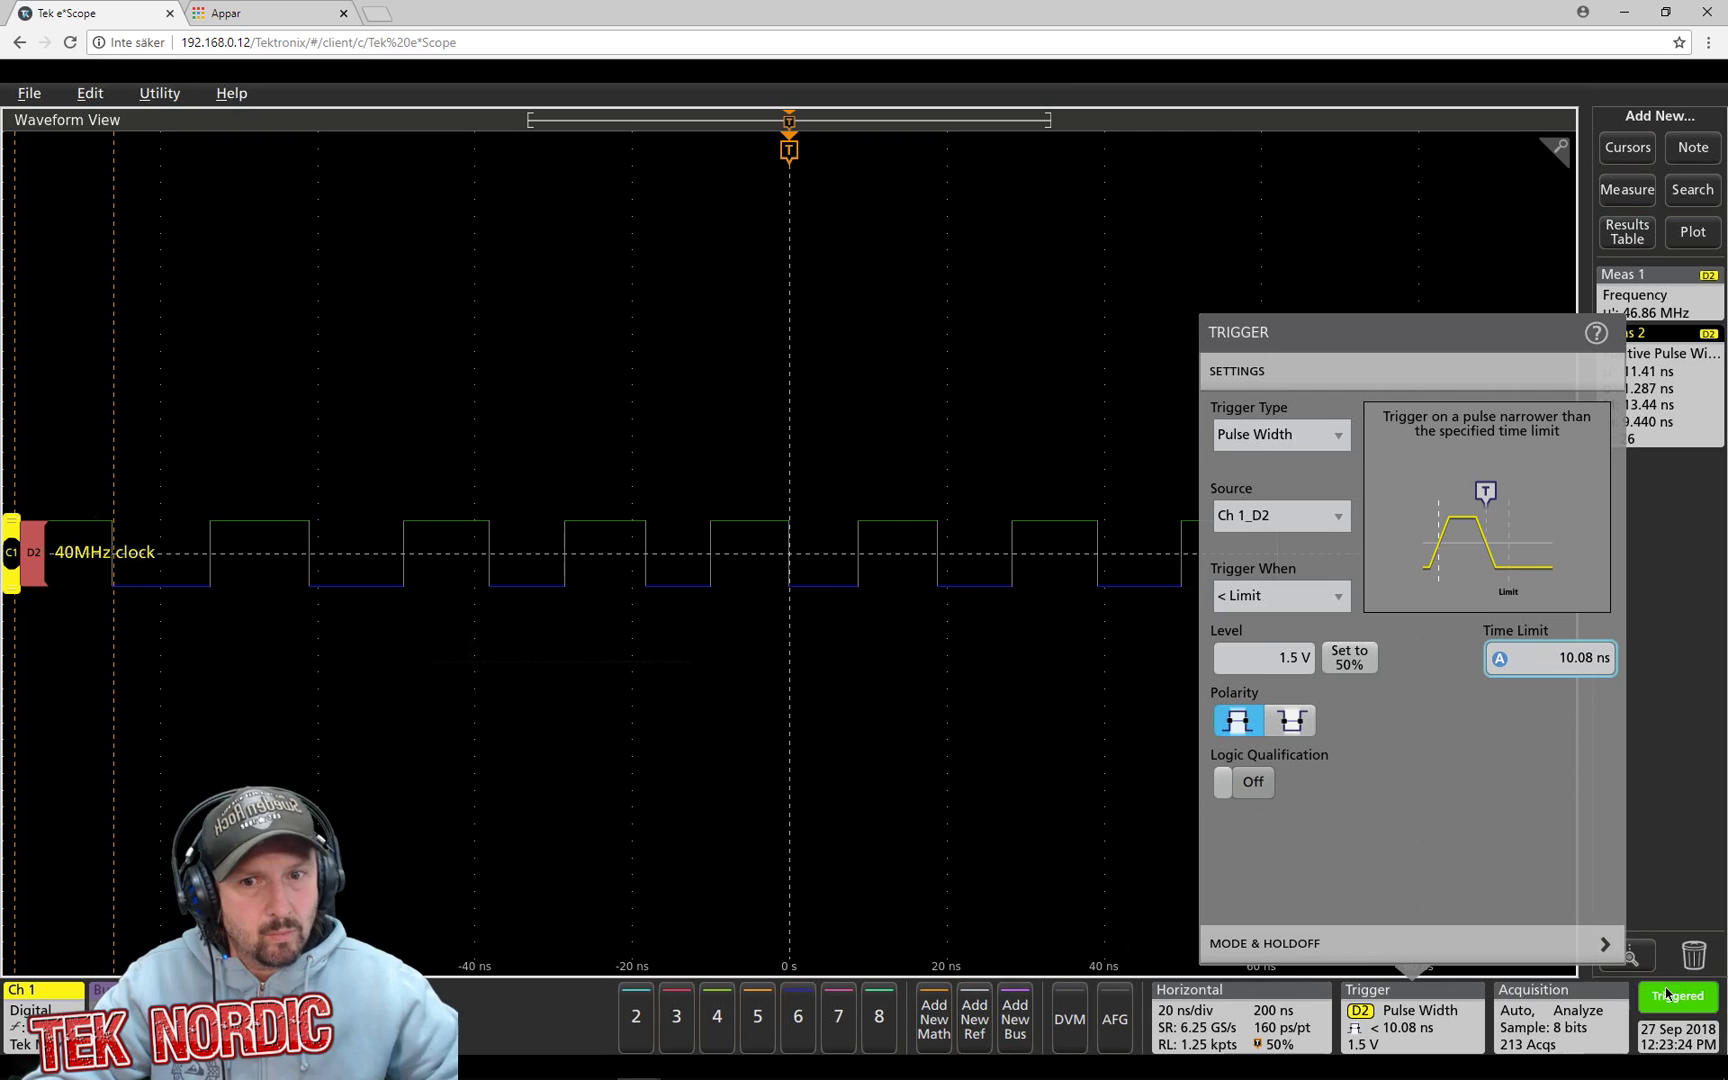
Step: Lengthen the horizontal timebase to 1 µs/div
{"action": "left_click", "coordinate": [1182, 968]}
{"action": "left_click", "coordinate": [1195, 1000]}
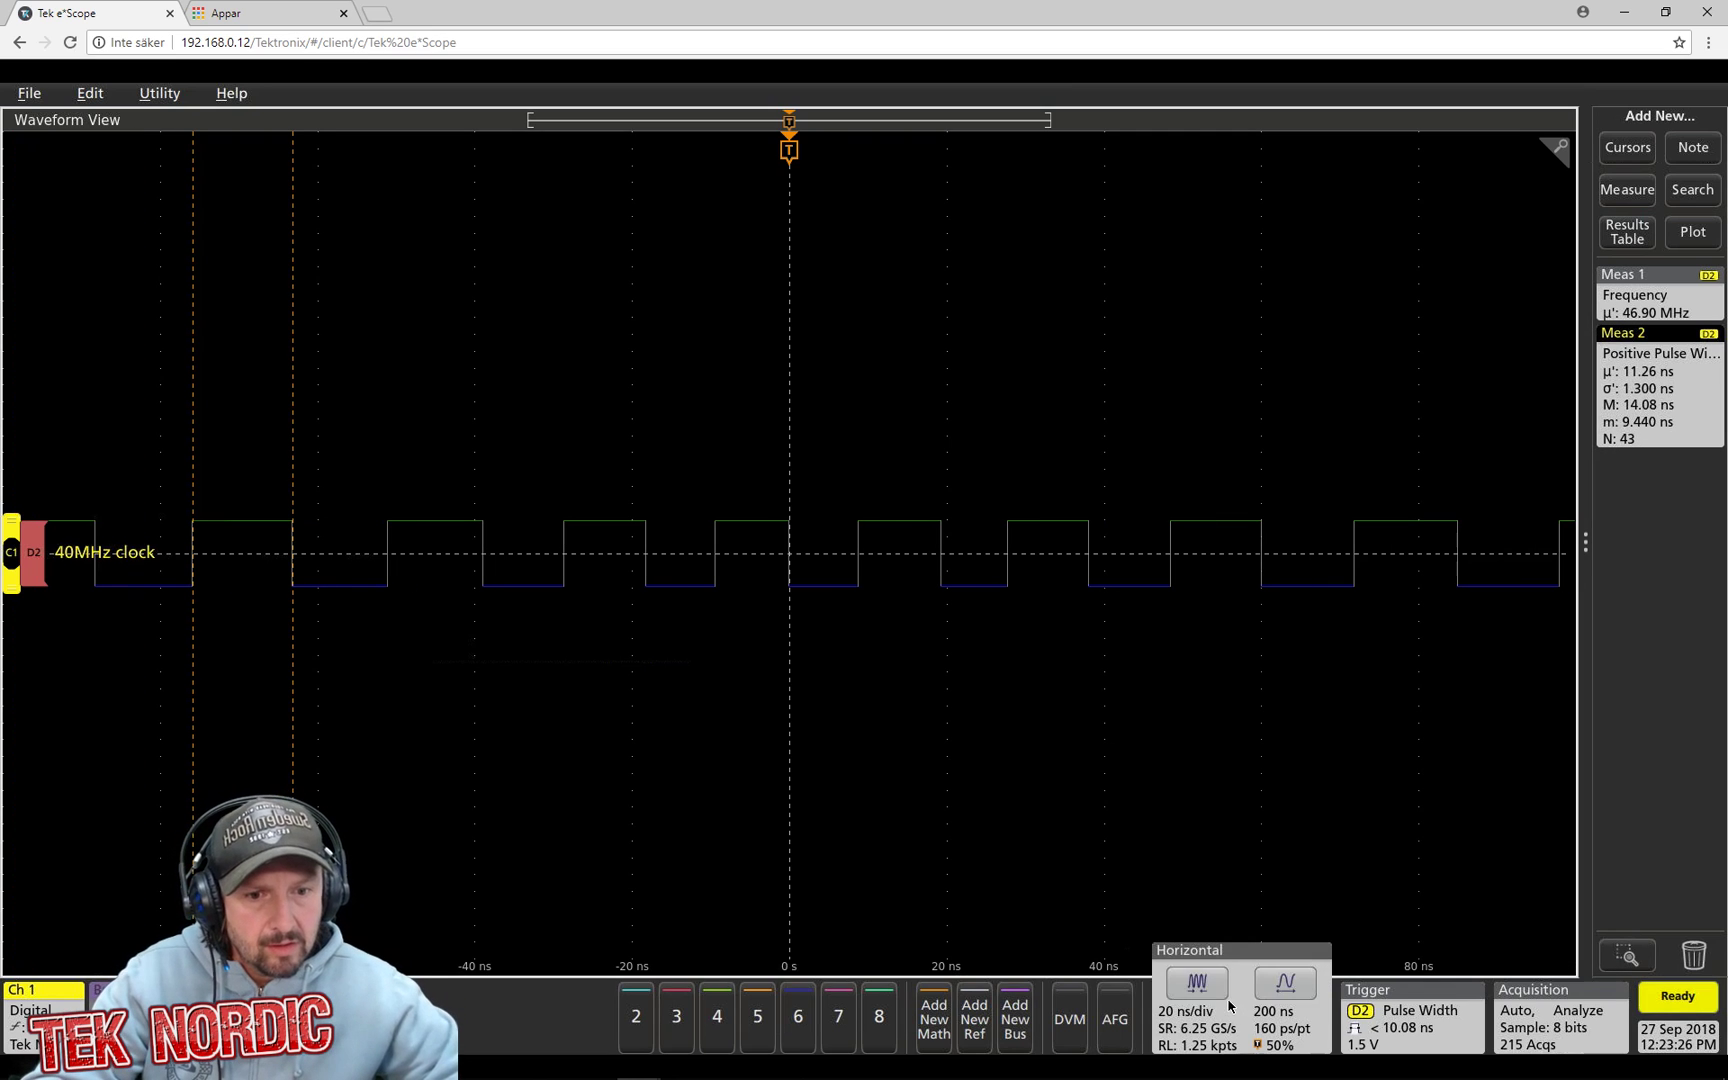
{"action": "left_click", "coordinate": [1200, 982]}
{"action": "left_click", "coordinate": [1204, 975]}
{"action": "left_click", "coordinate": [1204, 975]}
{"action": "left_click", "coordinate": [1204, 975]}
{"action": "left_click", "coordinate": [1204, 975]}
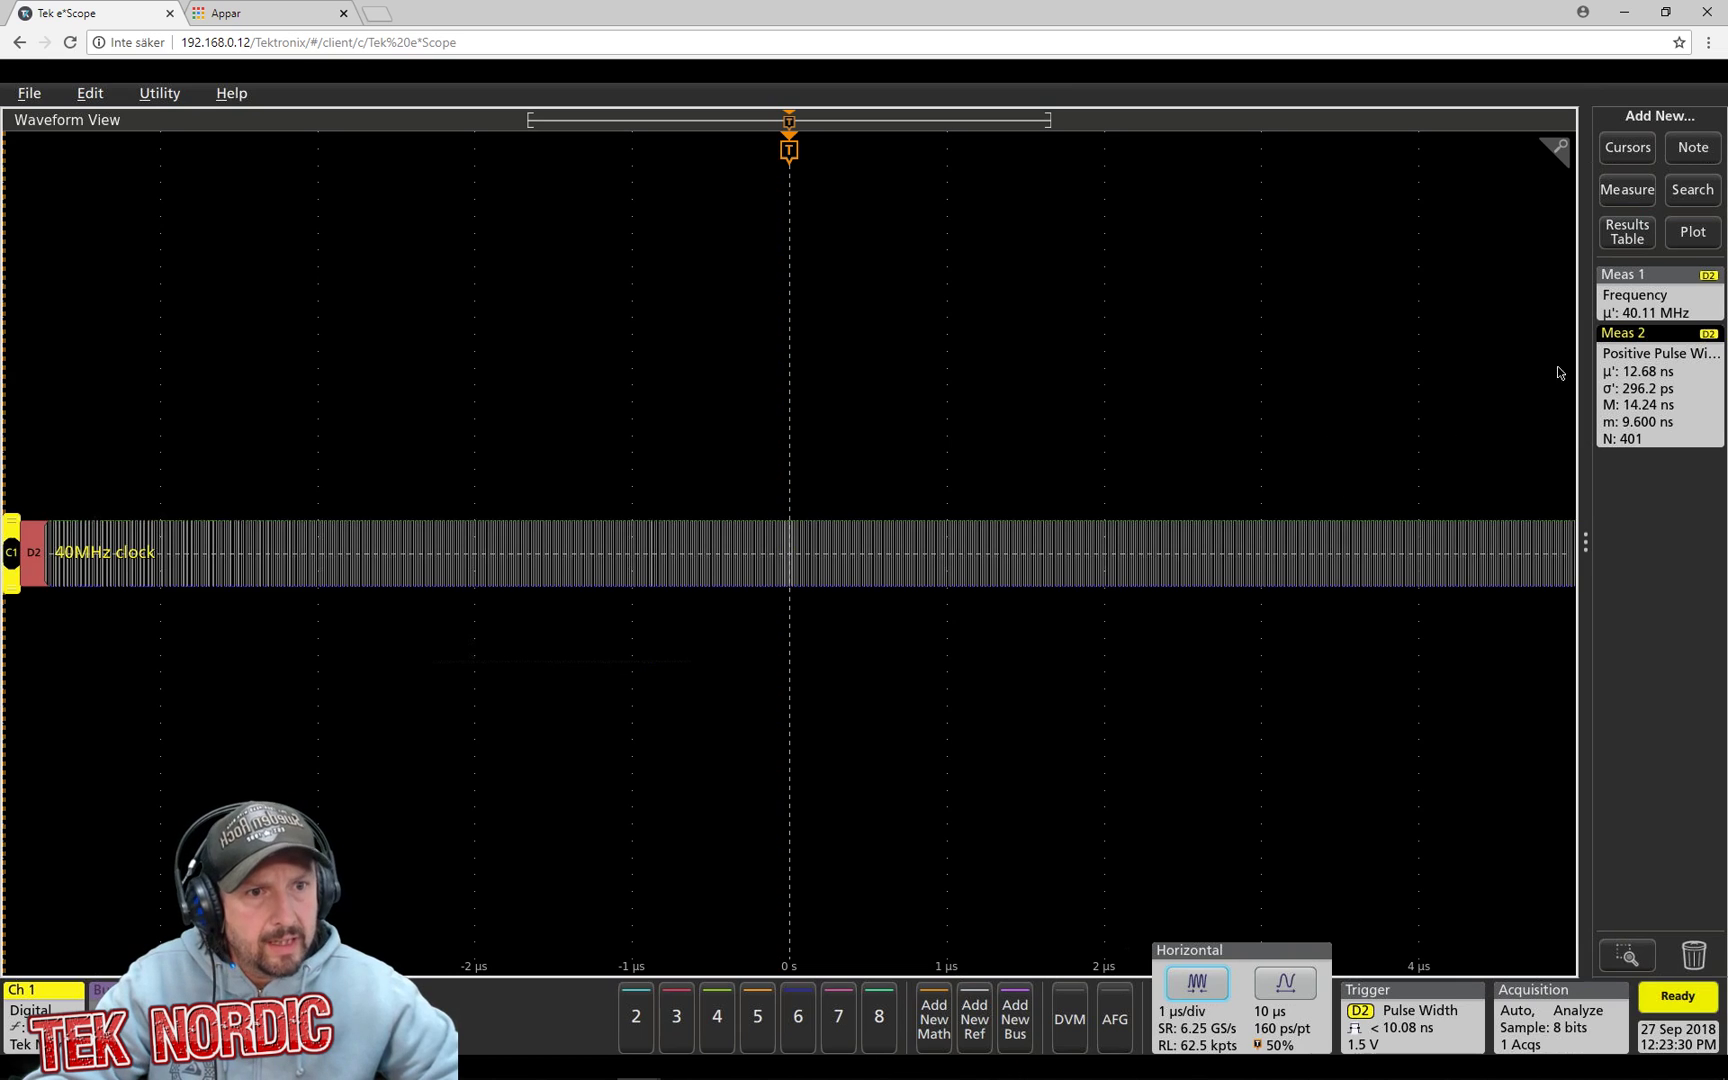
Step: Show frequency statistics in its badge and add a D2 frequency time-trend plot
{"action": "double_click", "coordinate": [1670, 302]}
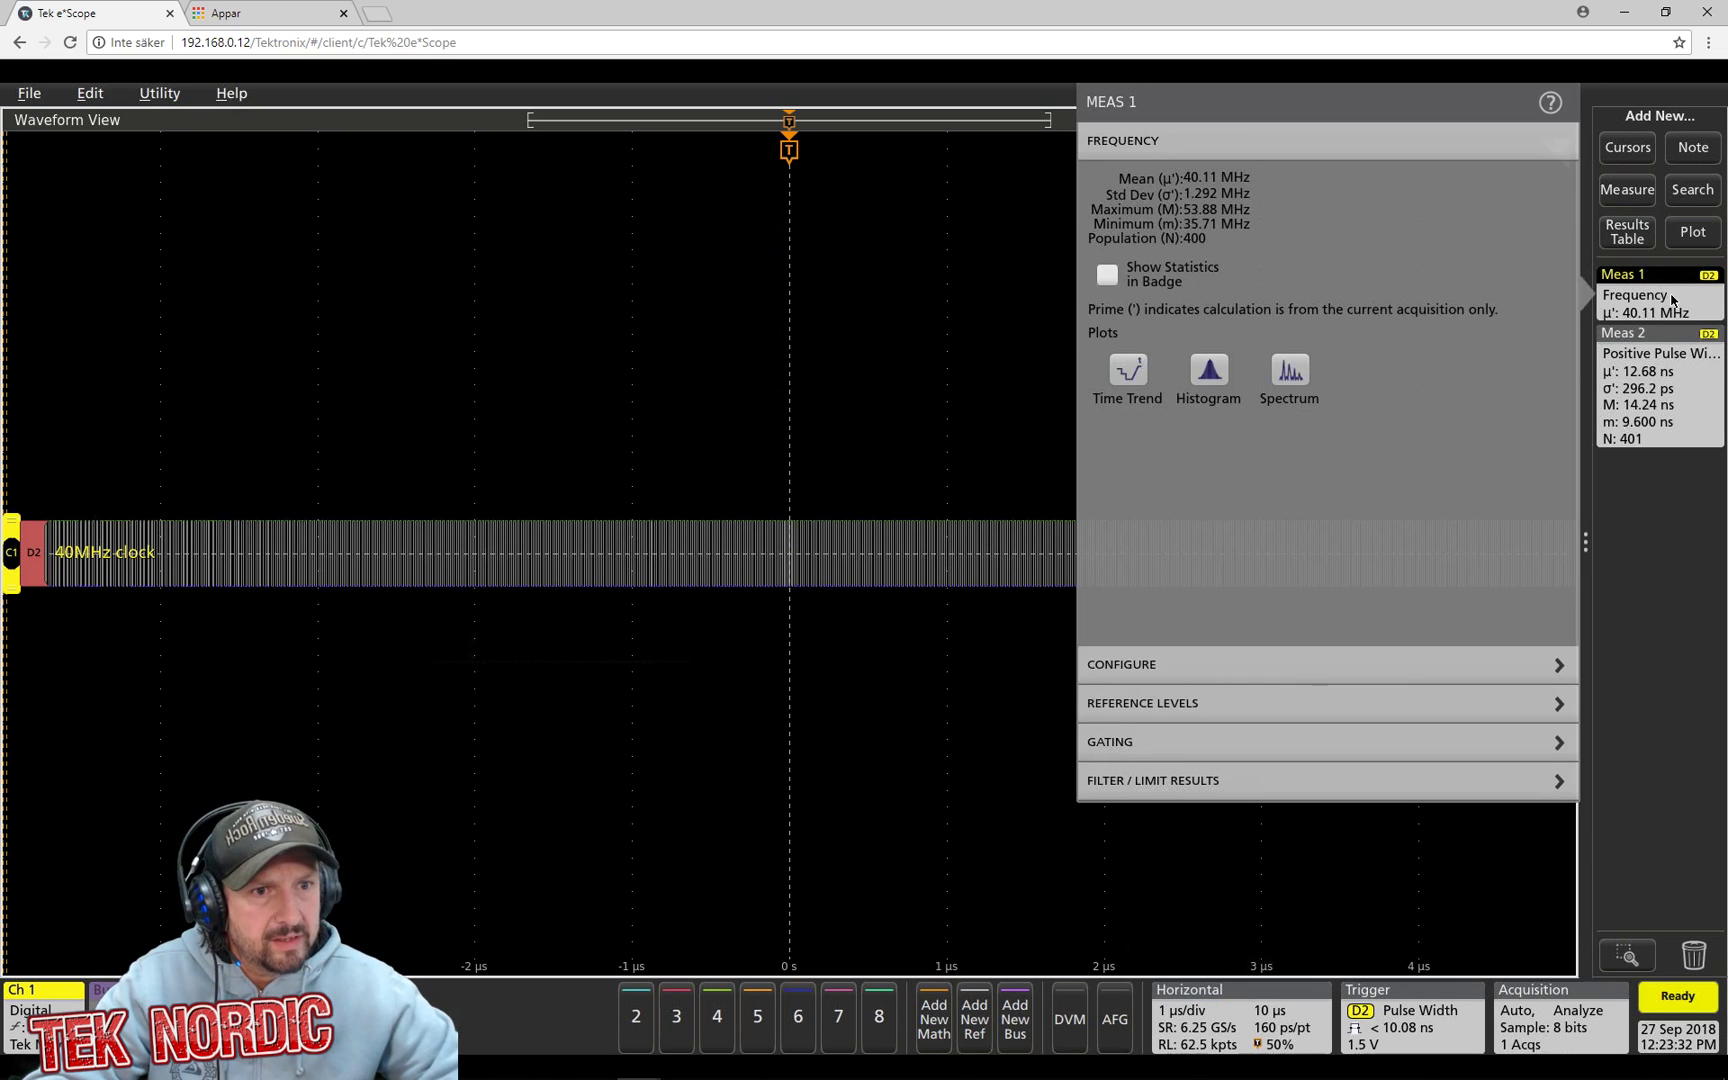
{"action": "left_click", "coordinate": [1230, 284]}
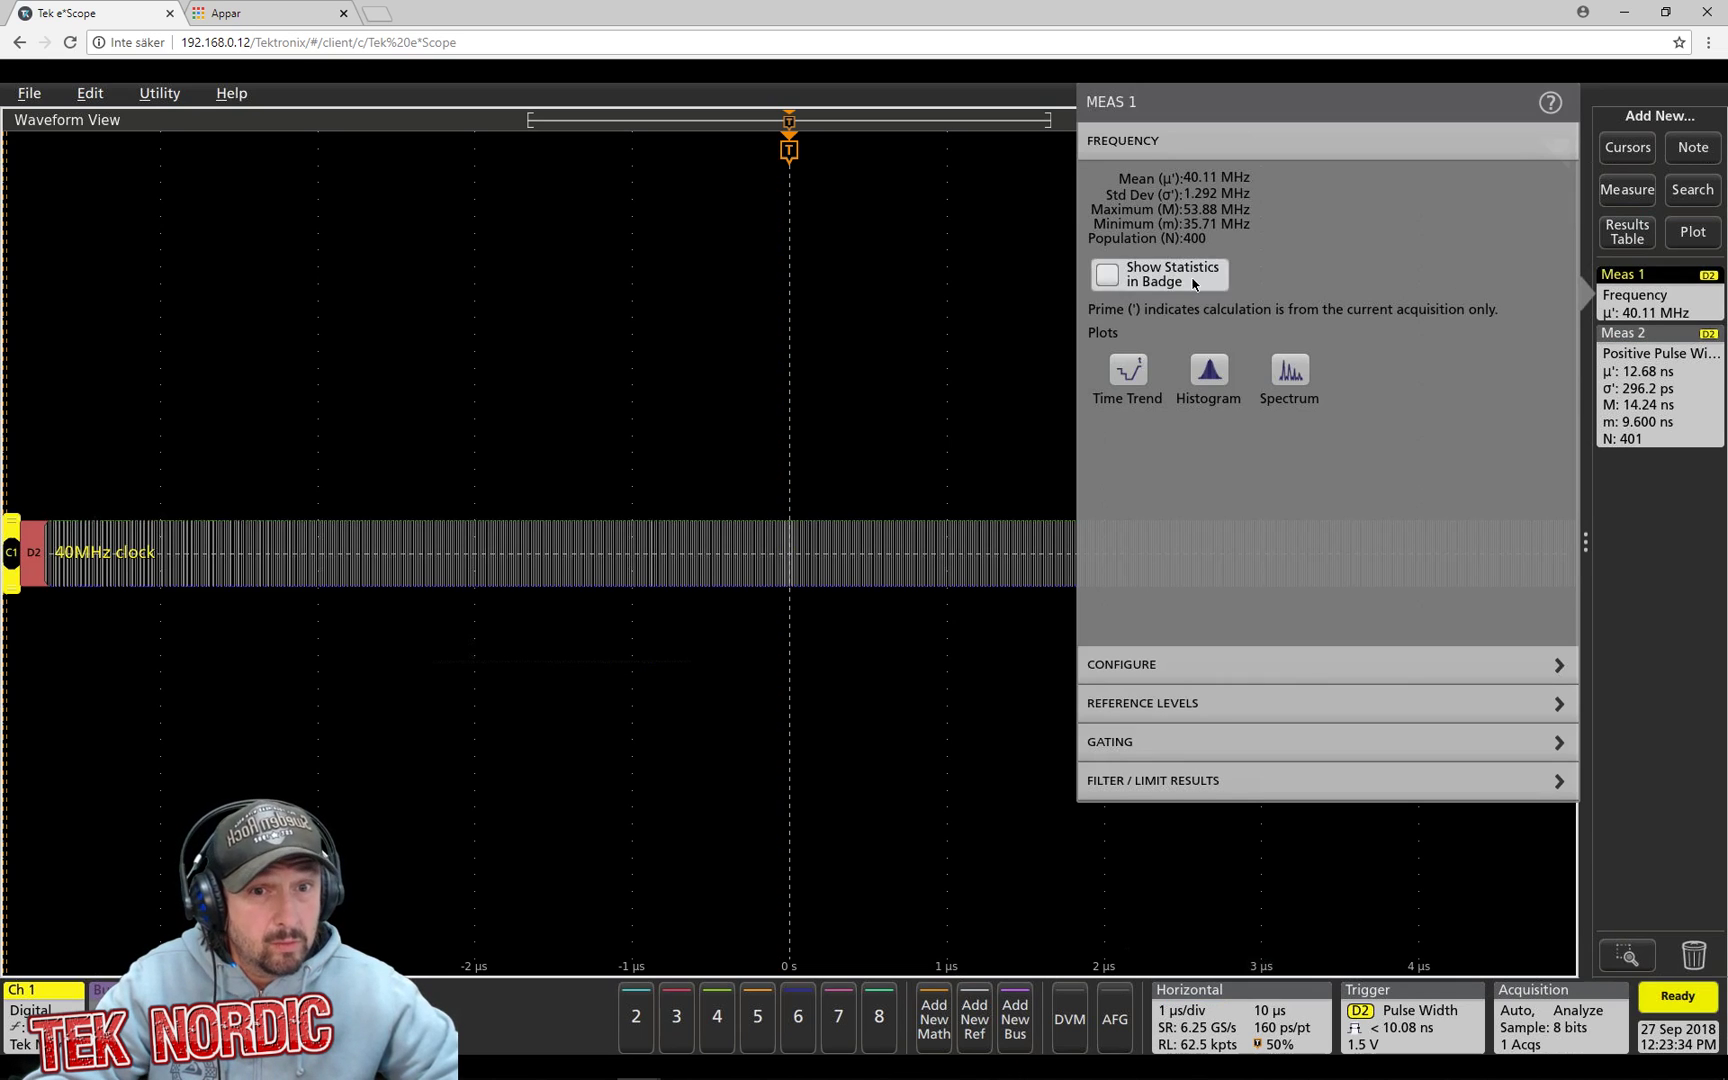
{"action": "left_click", "coordinate": [1132, 378]}
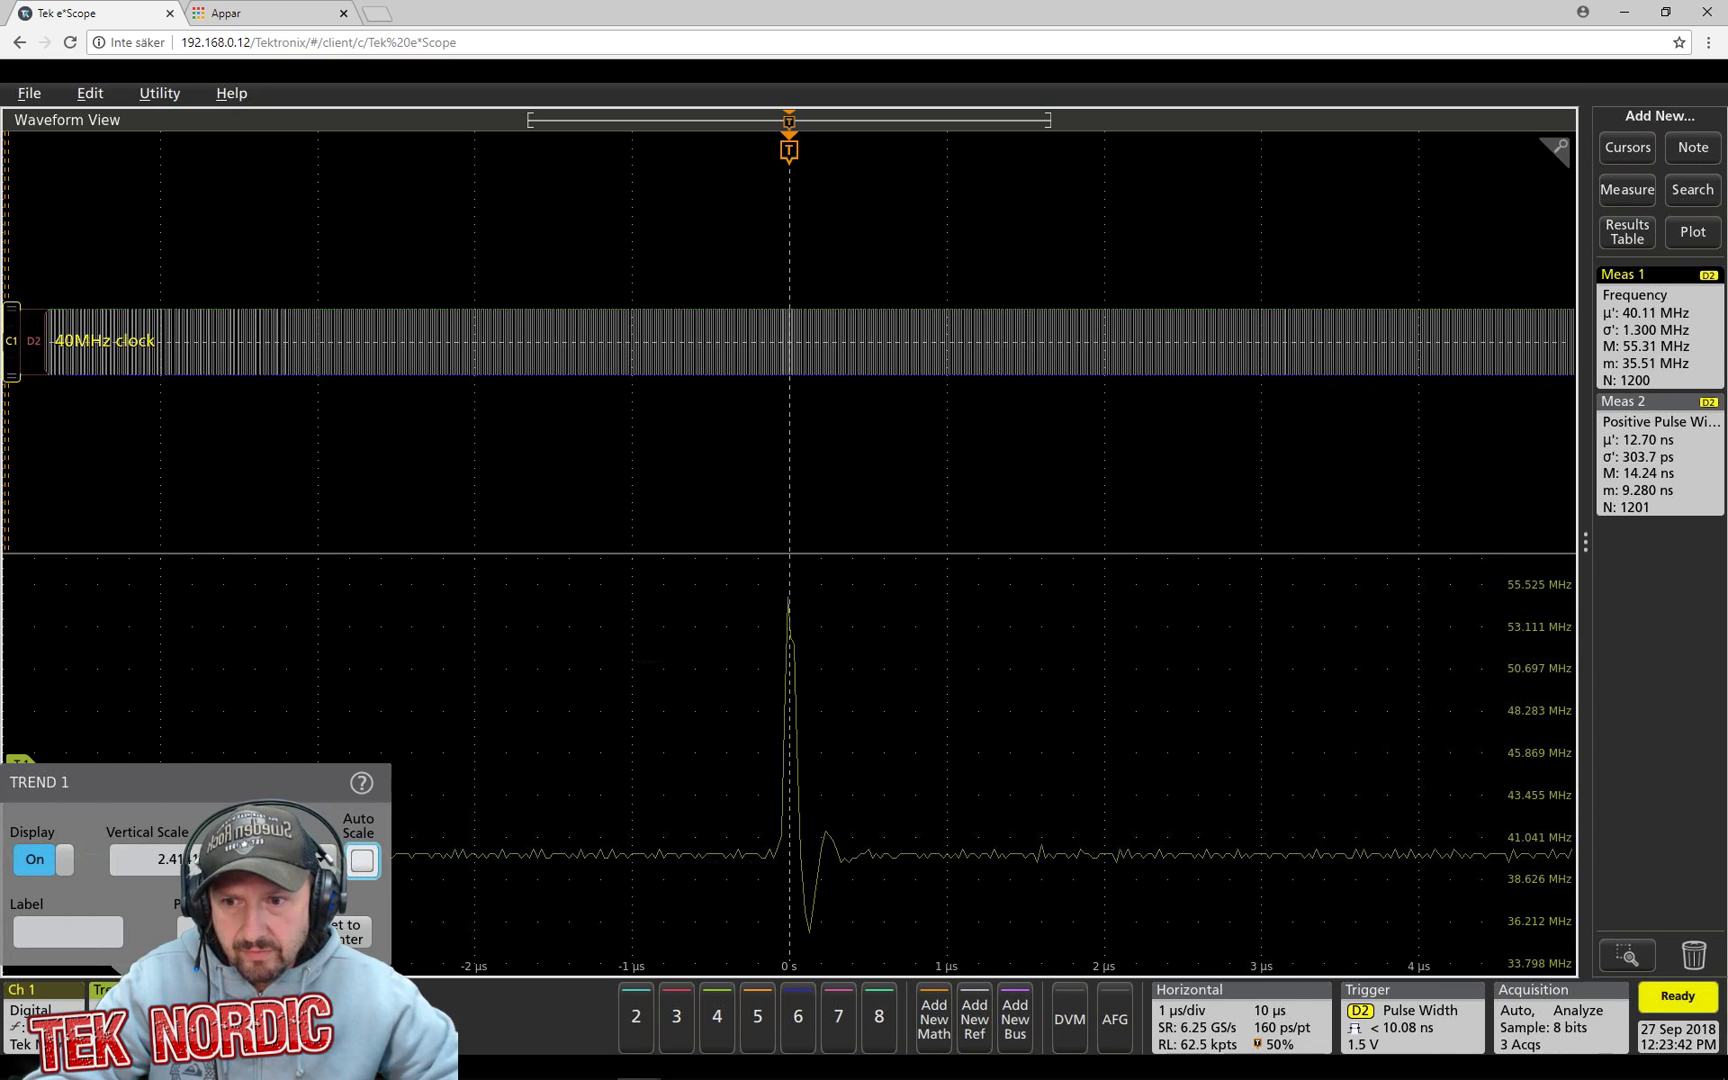
{"action": "left_click", "coordinate": [948, 762]}
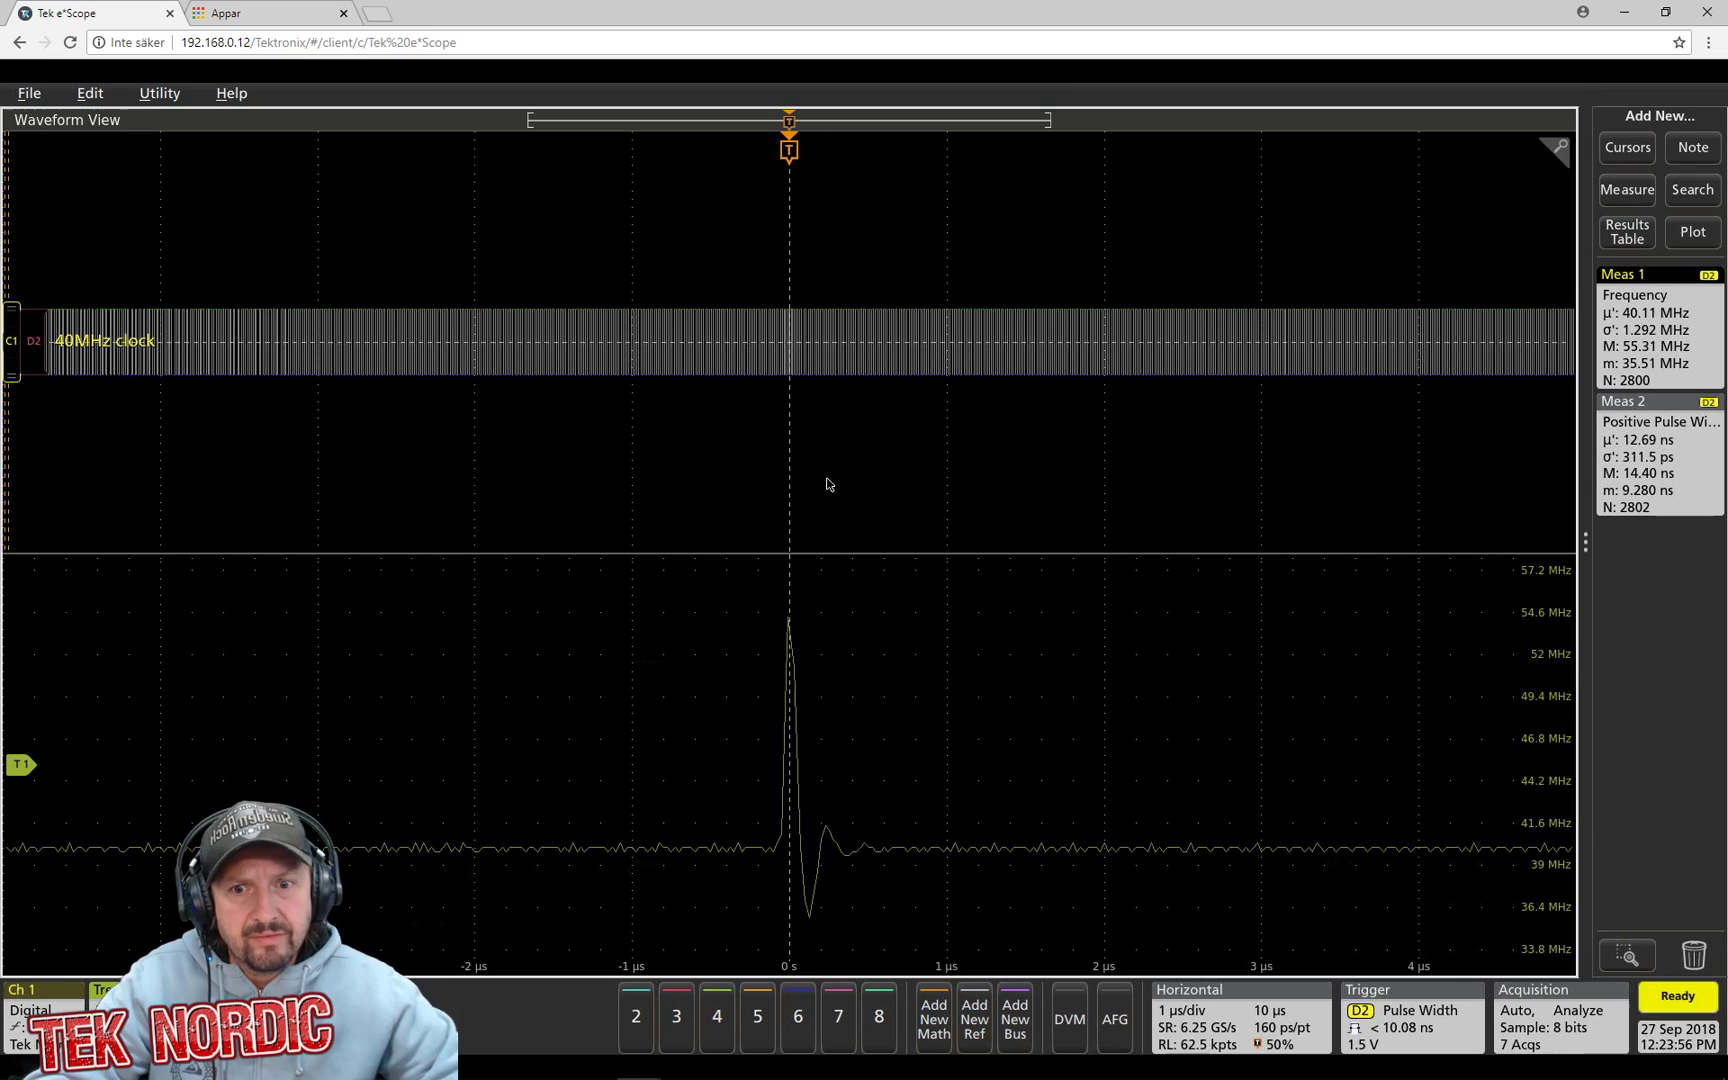
{"action": "left_click", "coordinate": [810, 457]}
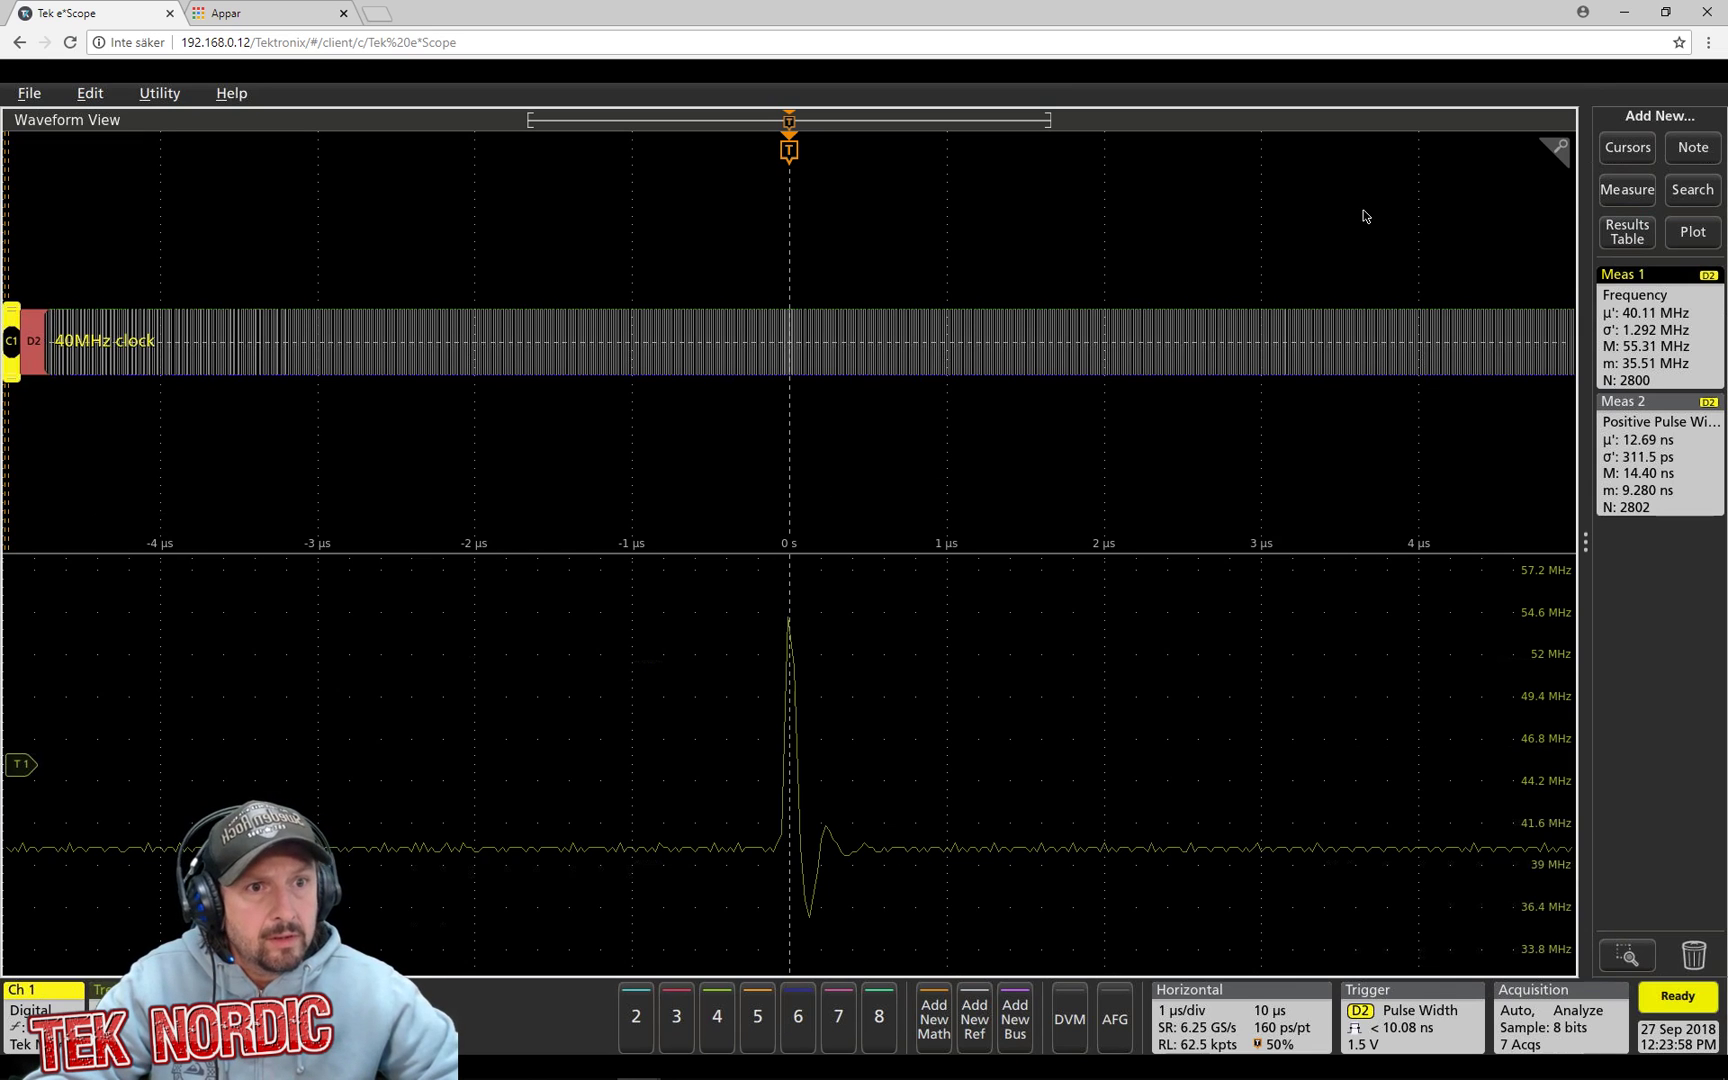
Step: Place cursor A just before 0 s and cursor B past the frequency spike, then turn cursors off
{"action": "left_click", "coordinate": [1624, 151]}
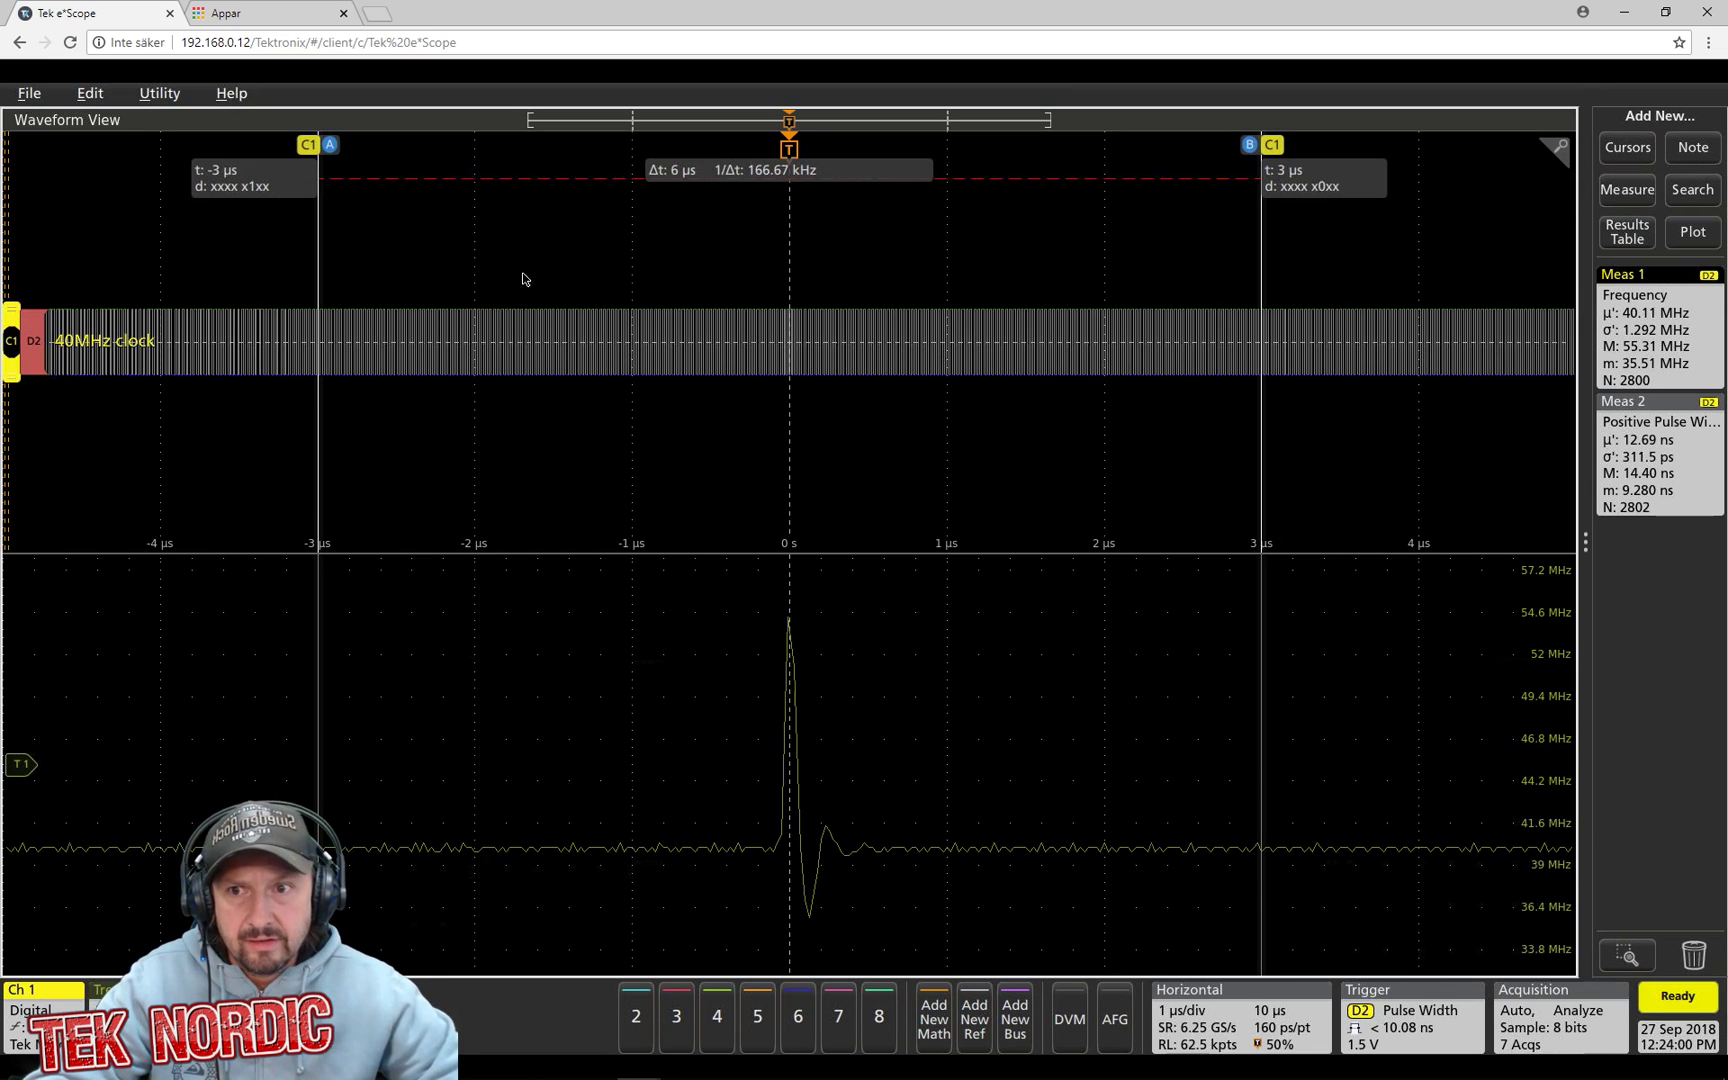
{"action": "left_click_drag", "start_coordinate": [322, 232], "coordinate": [779, 311]}
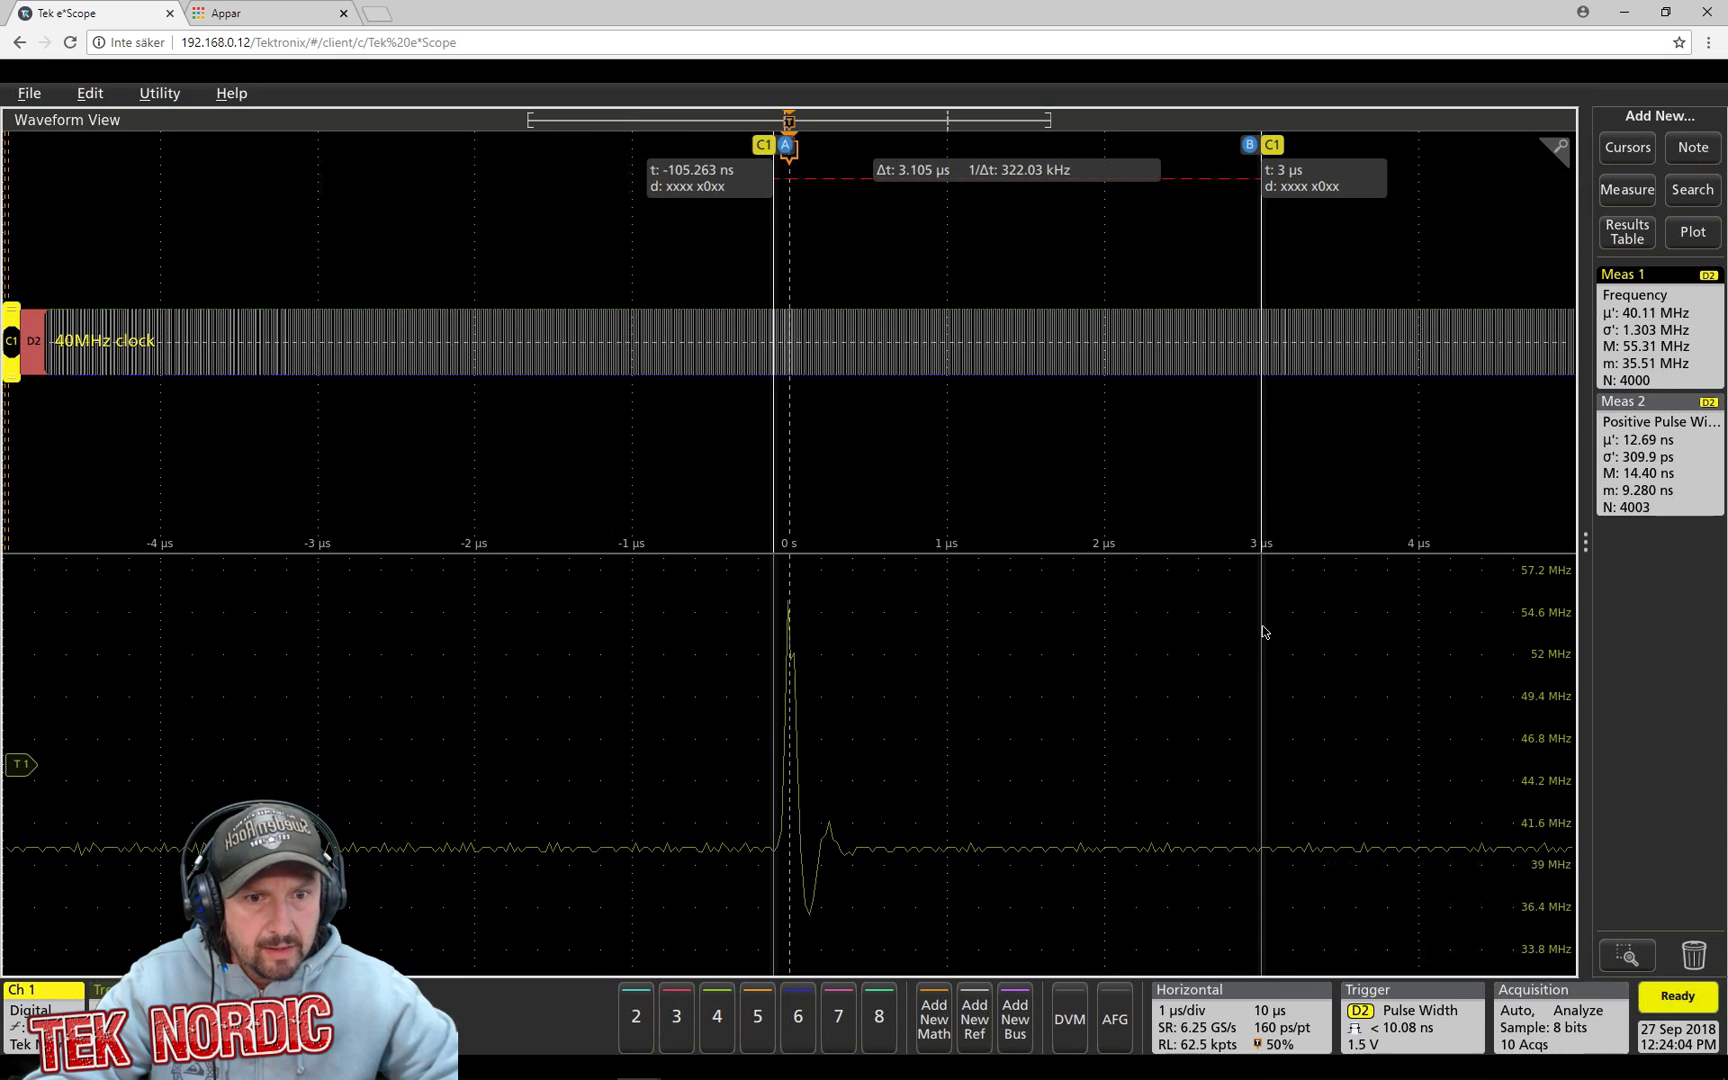
{"action": "left_click_drag", "start_coordinate": [1261, 630], "coordinate": [843, 690]}
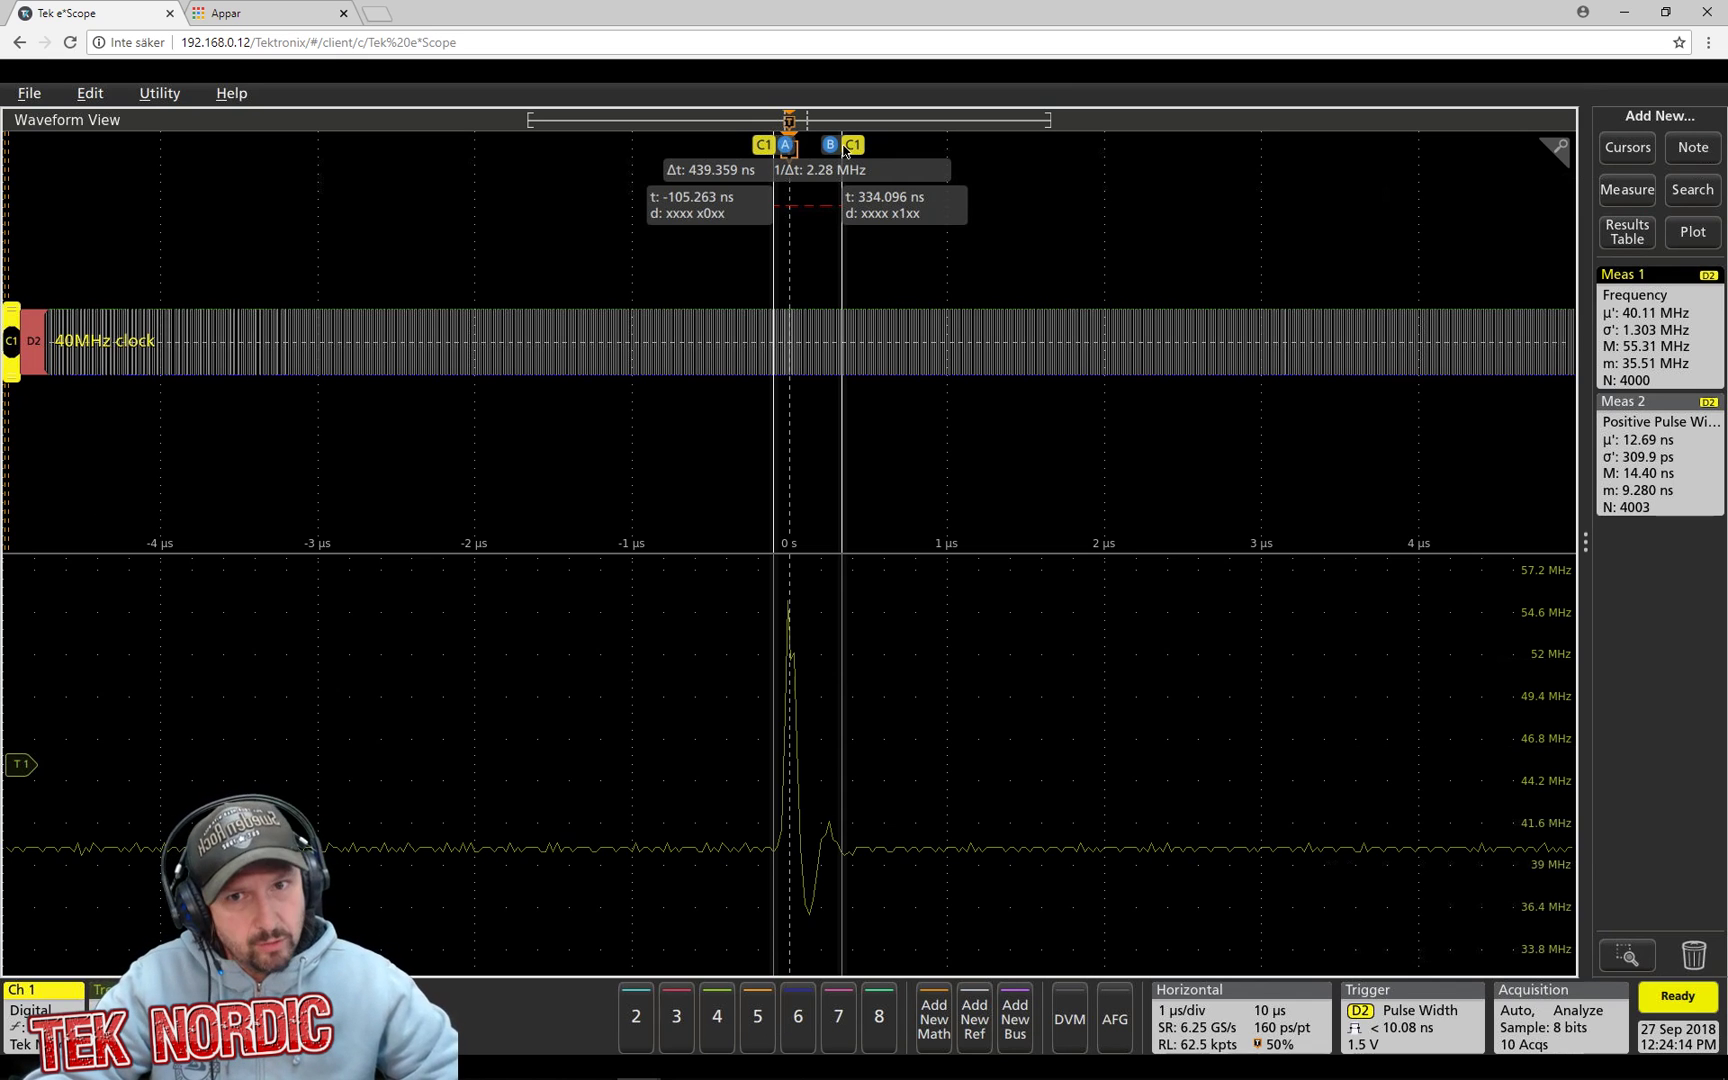
{"action": "right_click", "coordinate": [822, 177]}
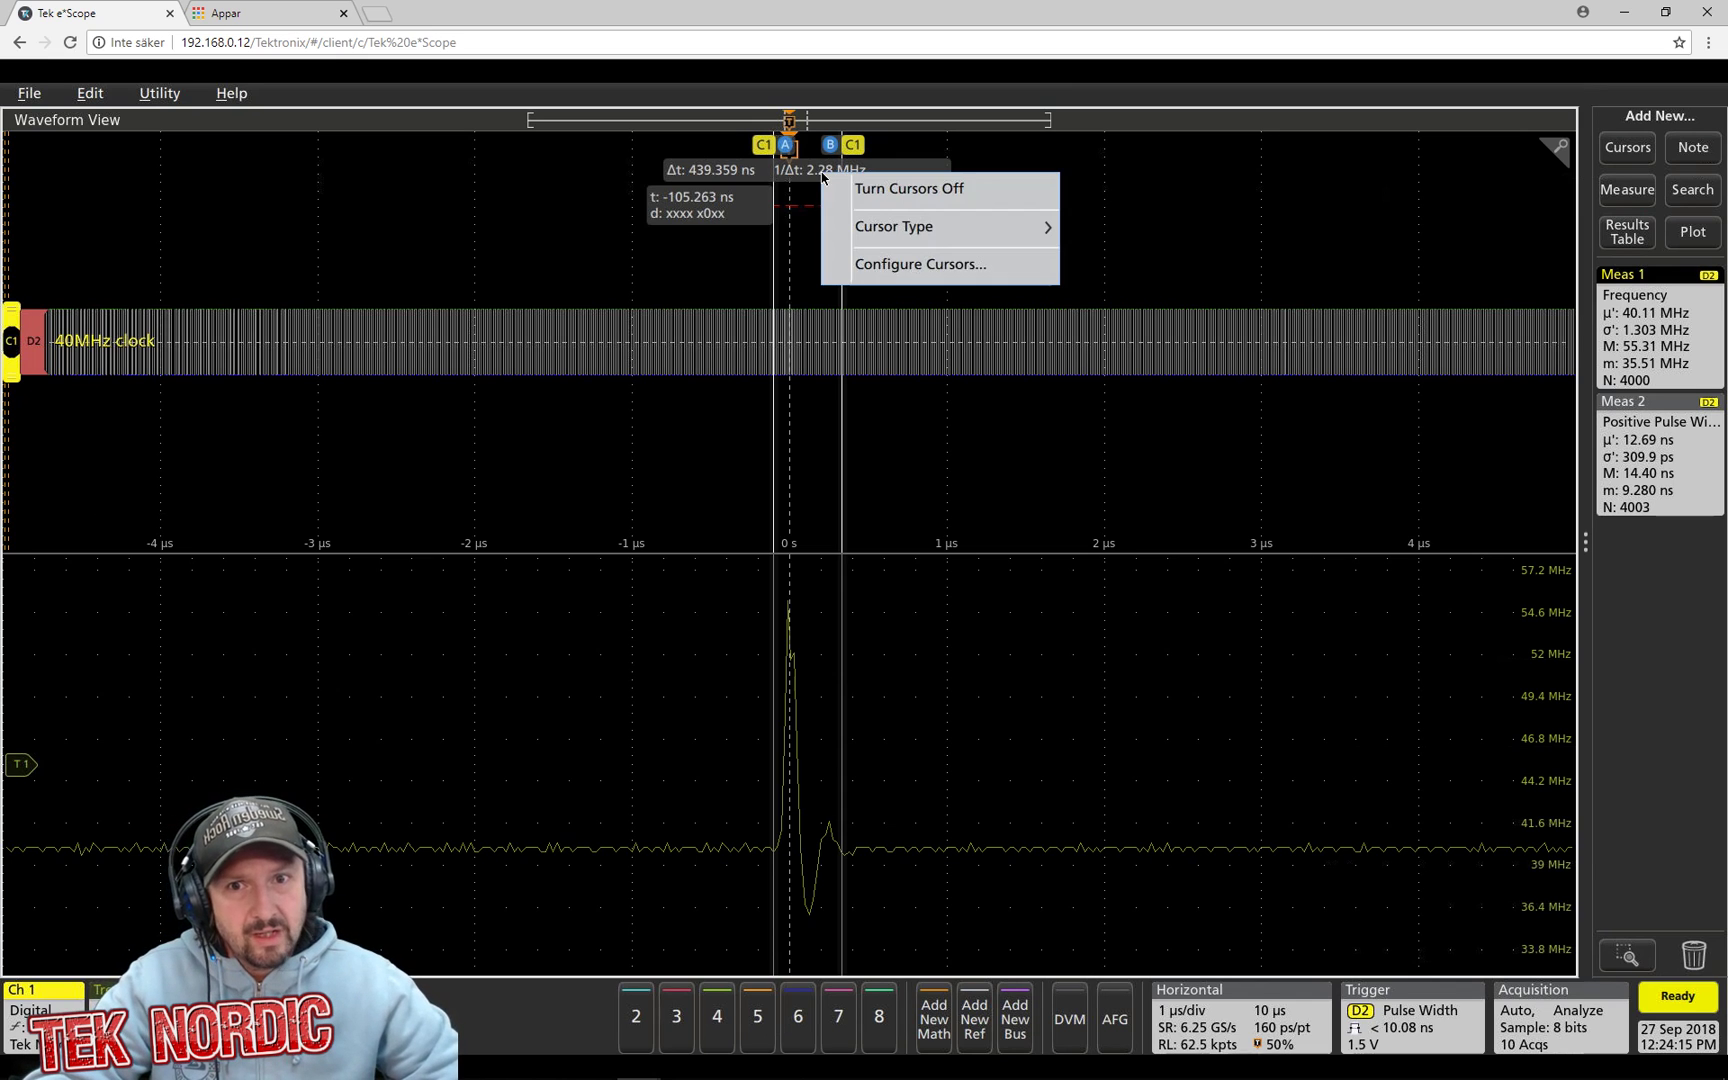
{"action": "left_click", "coordinate": [876, 199]}
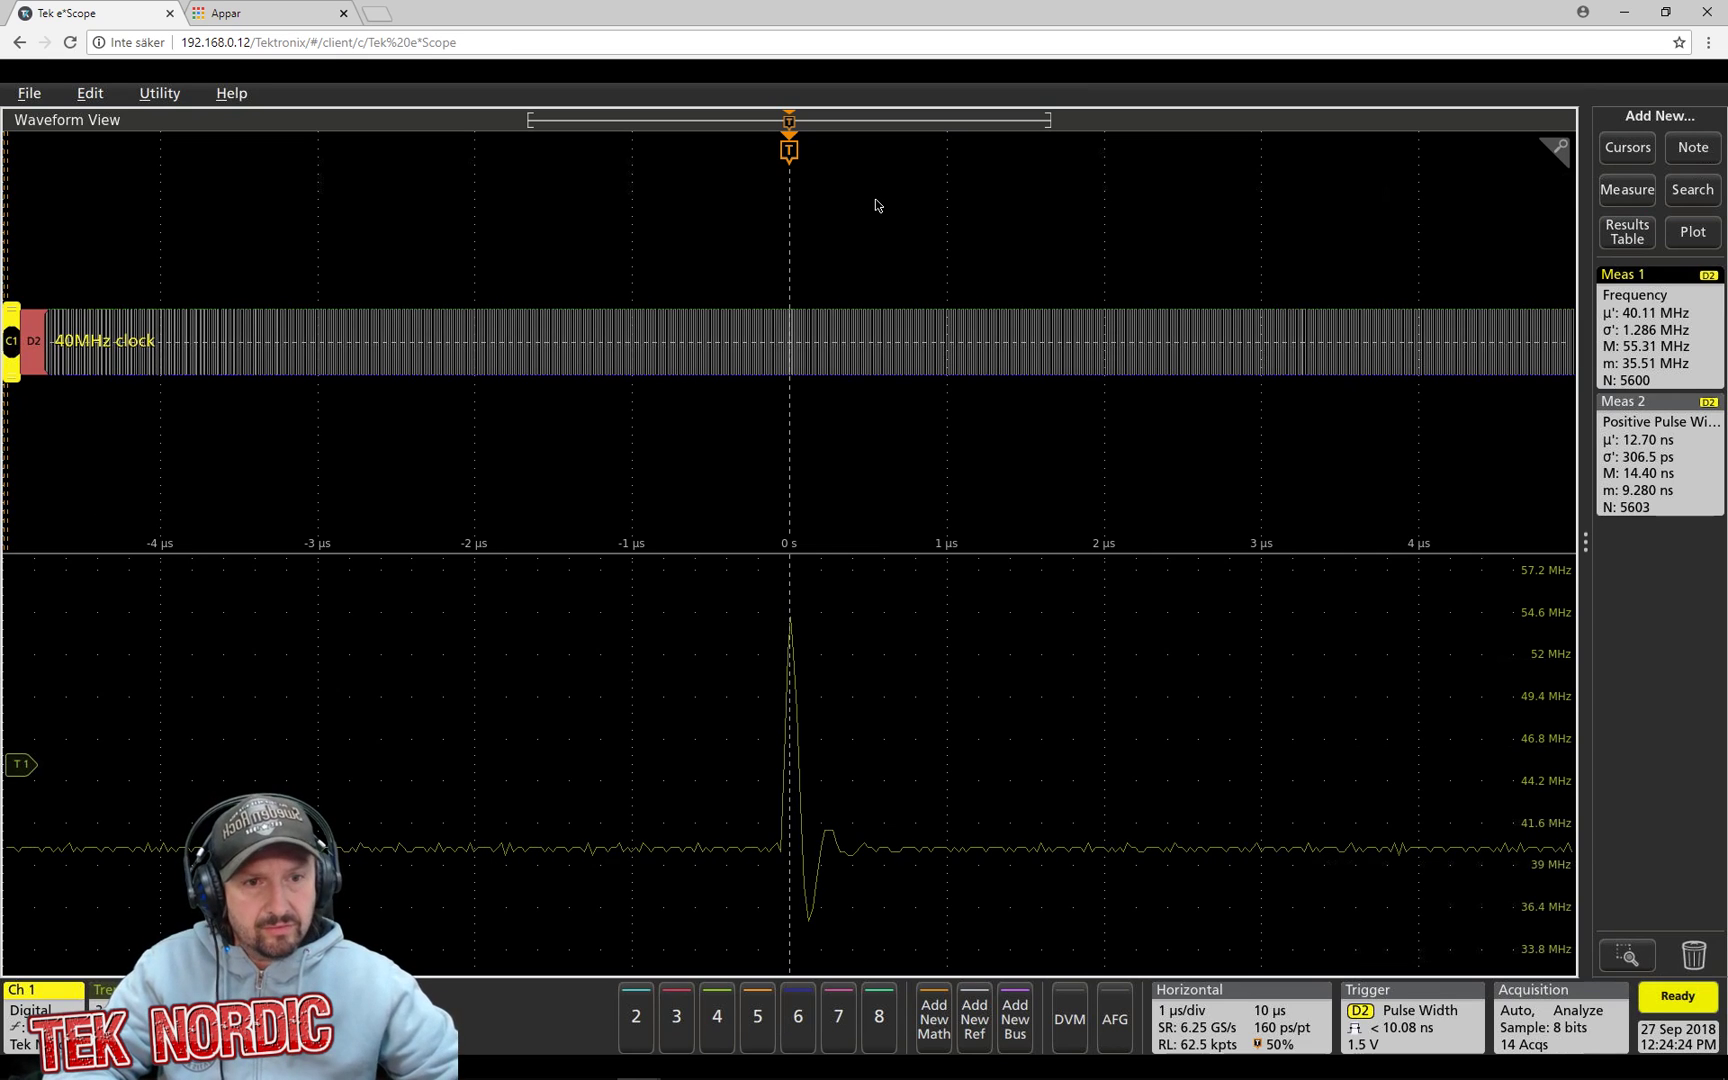
Step: Set acquisition to Single/Seq with Fast Frame on at 10 frames, and arm a single capture
{"action": "left_click", "coordinate": [1540, 1010]}
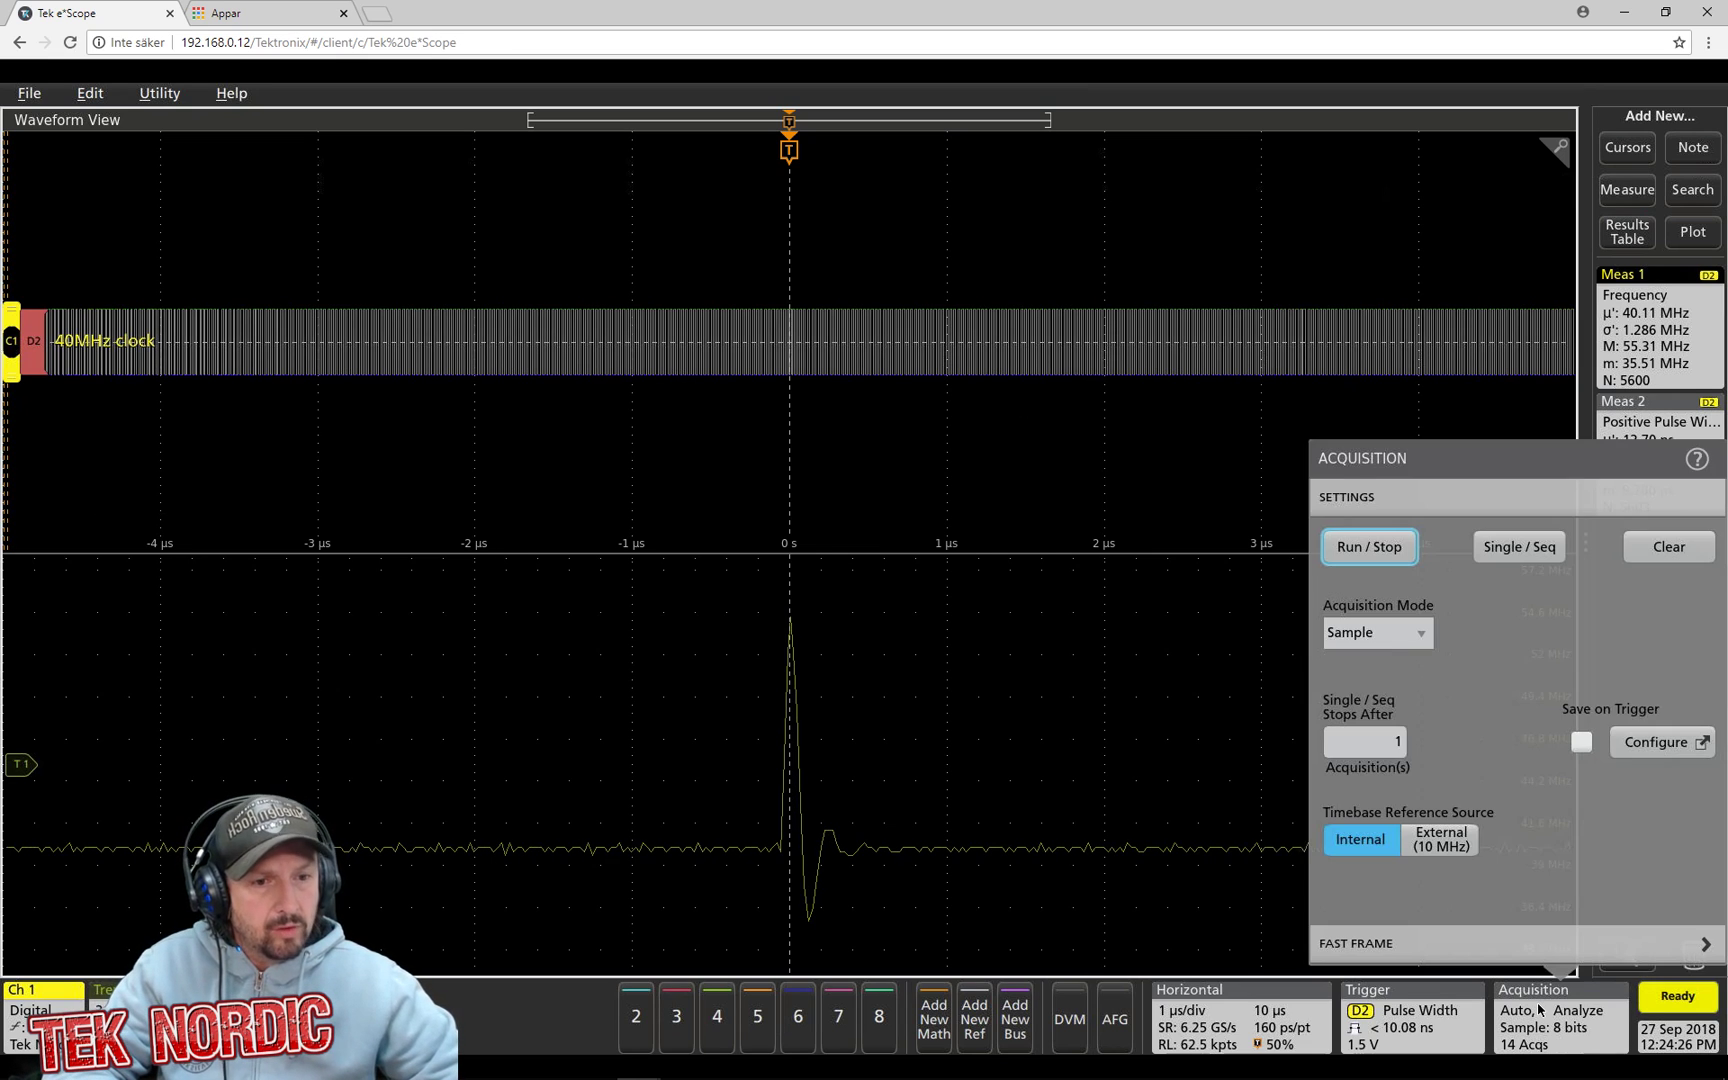
{"action": "left_click", "coordinate": [1527, 550]}
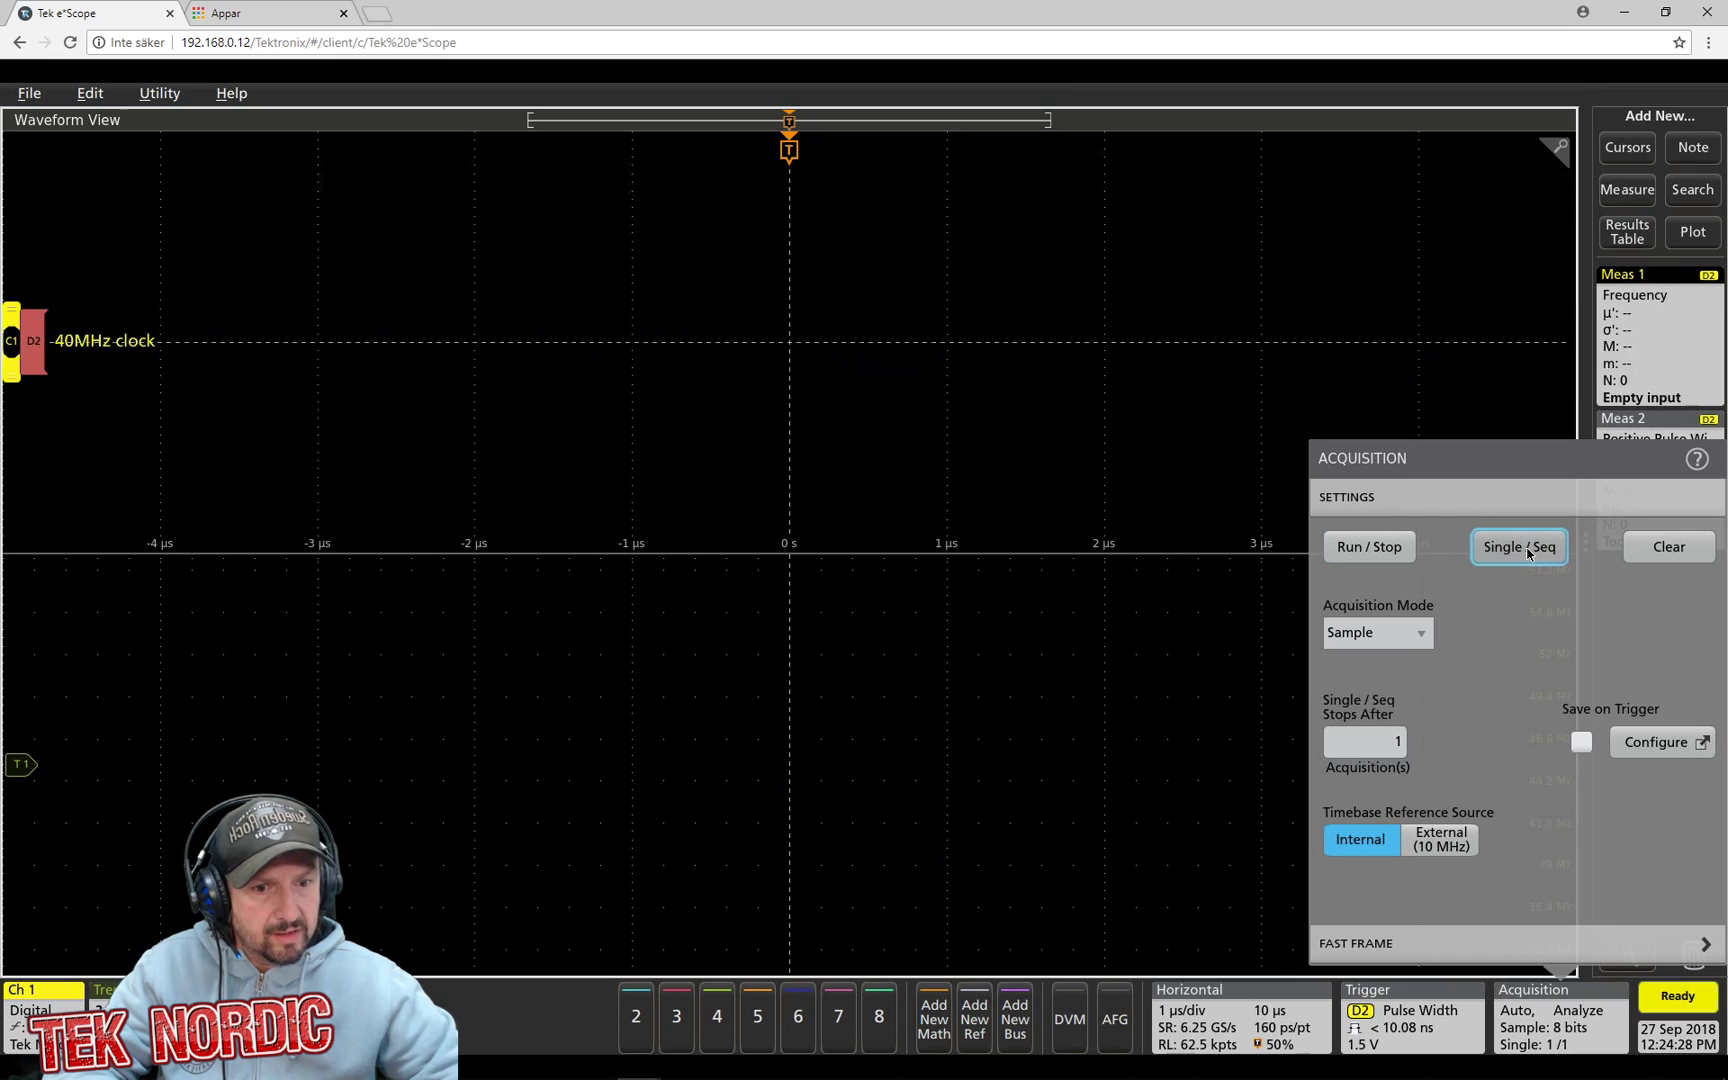
{"action": "left_click", "coordinate": [1483, 945]}
{"action": "left_click", "coordinate": [1352, 599]}
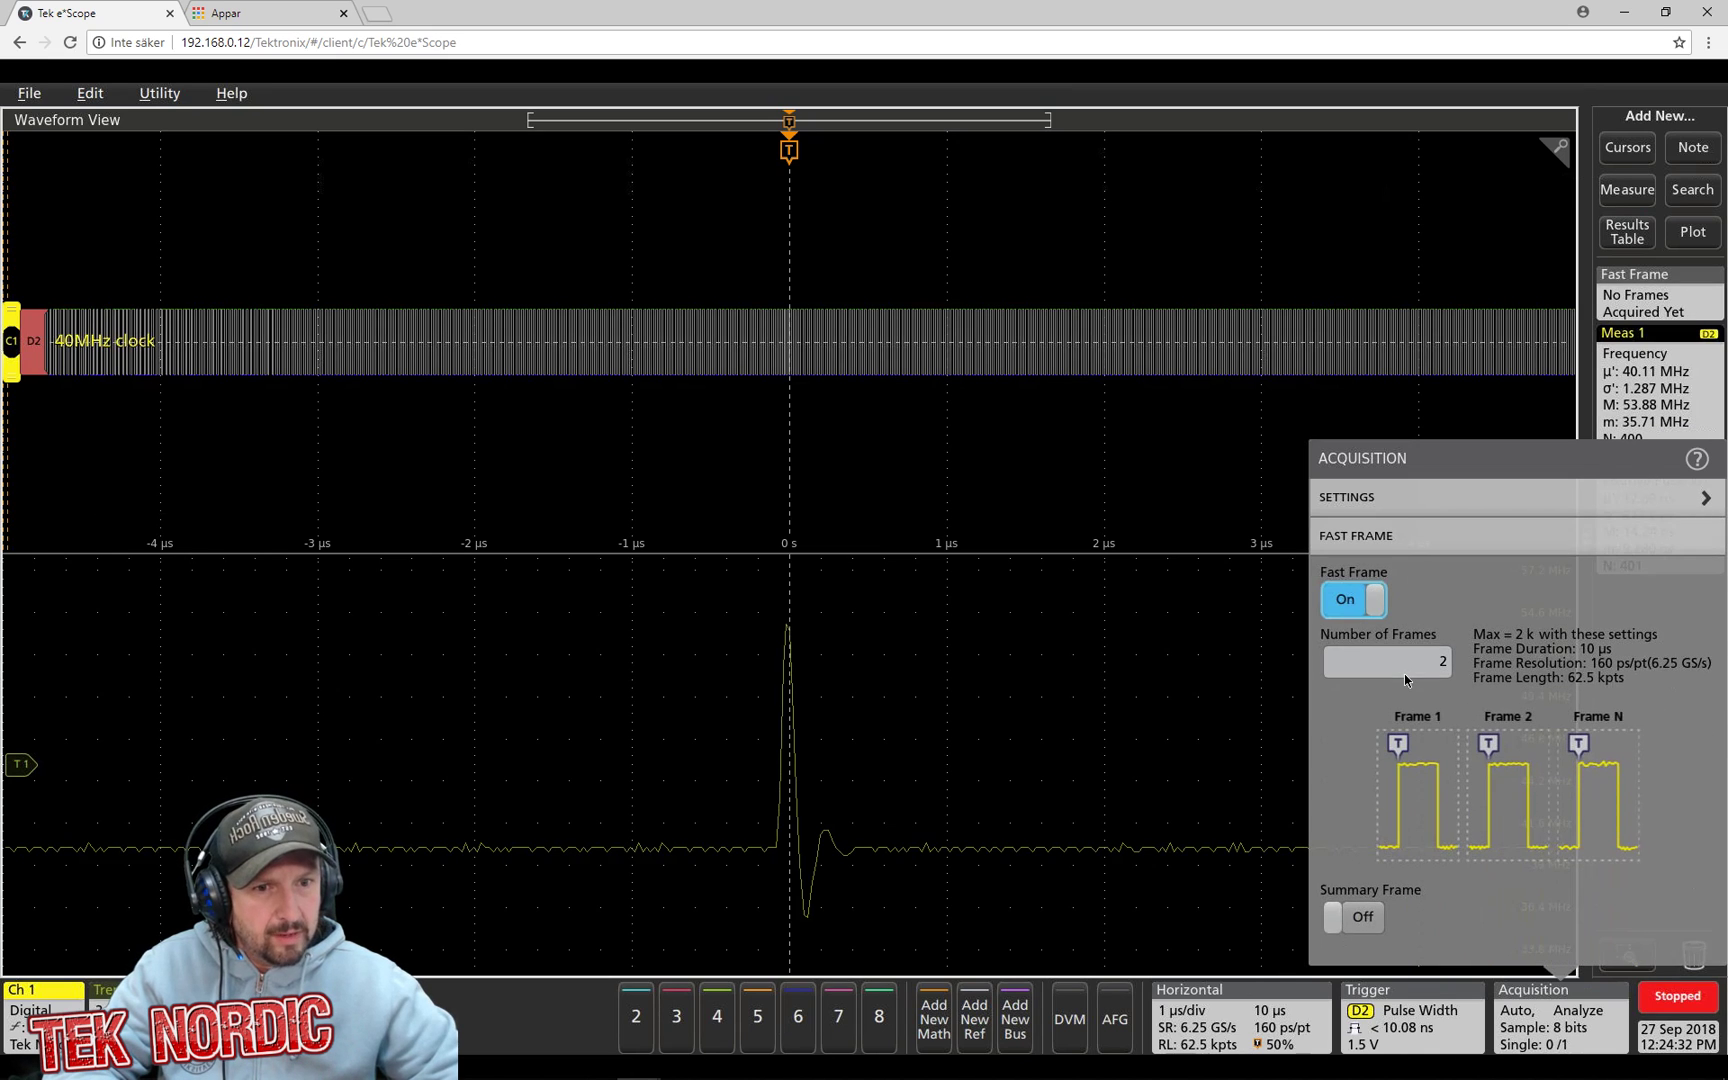
{"action": "left_click", "coordinate": [1404, 674]}
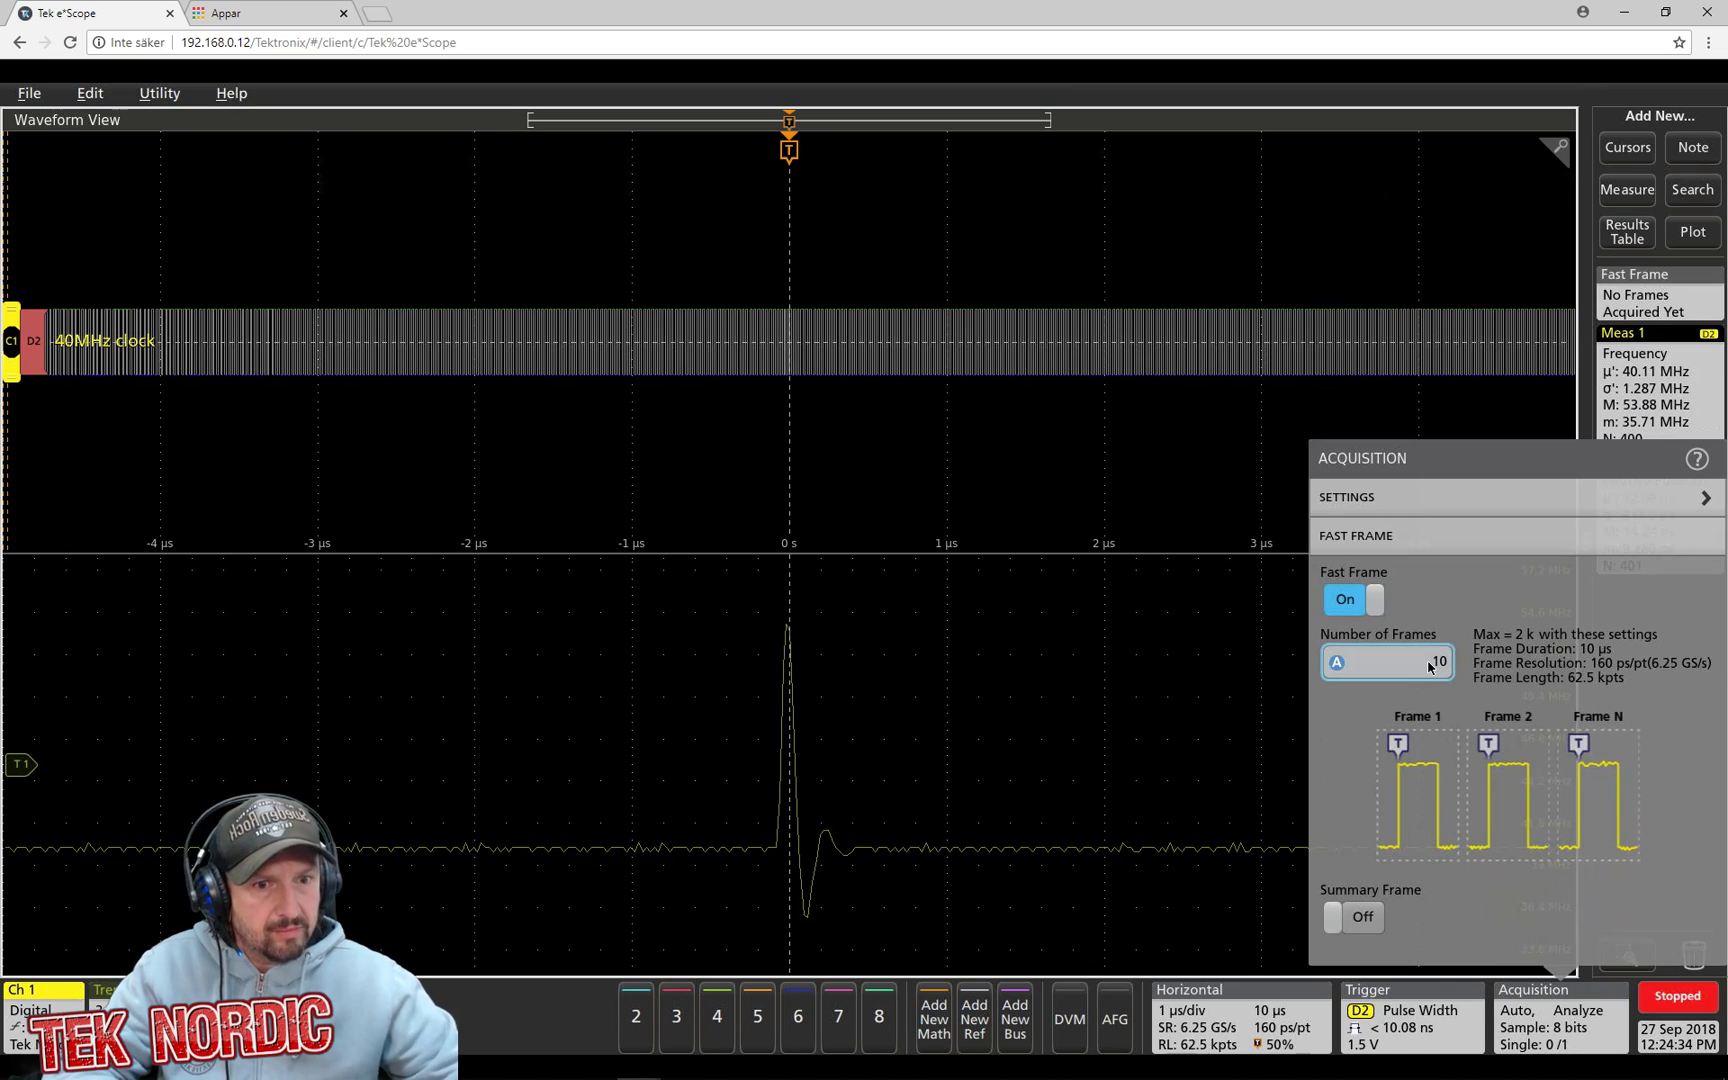
{"action": "left_click", "coordinate": [1448, 497]}
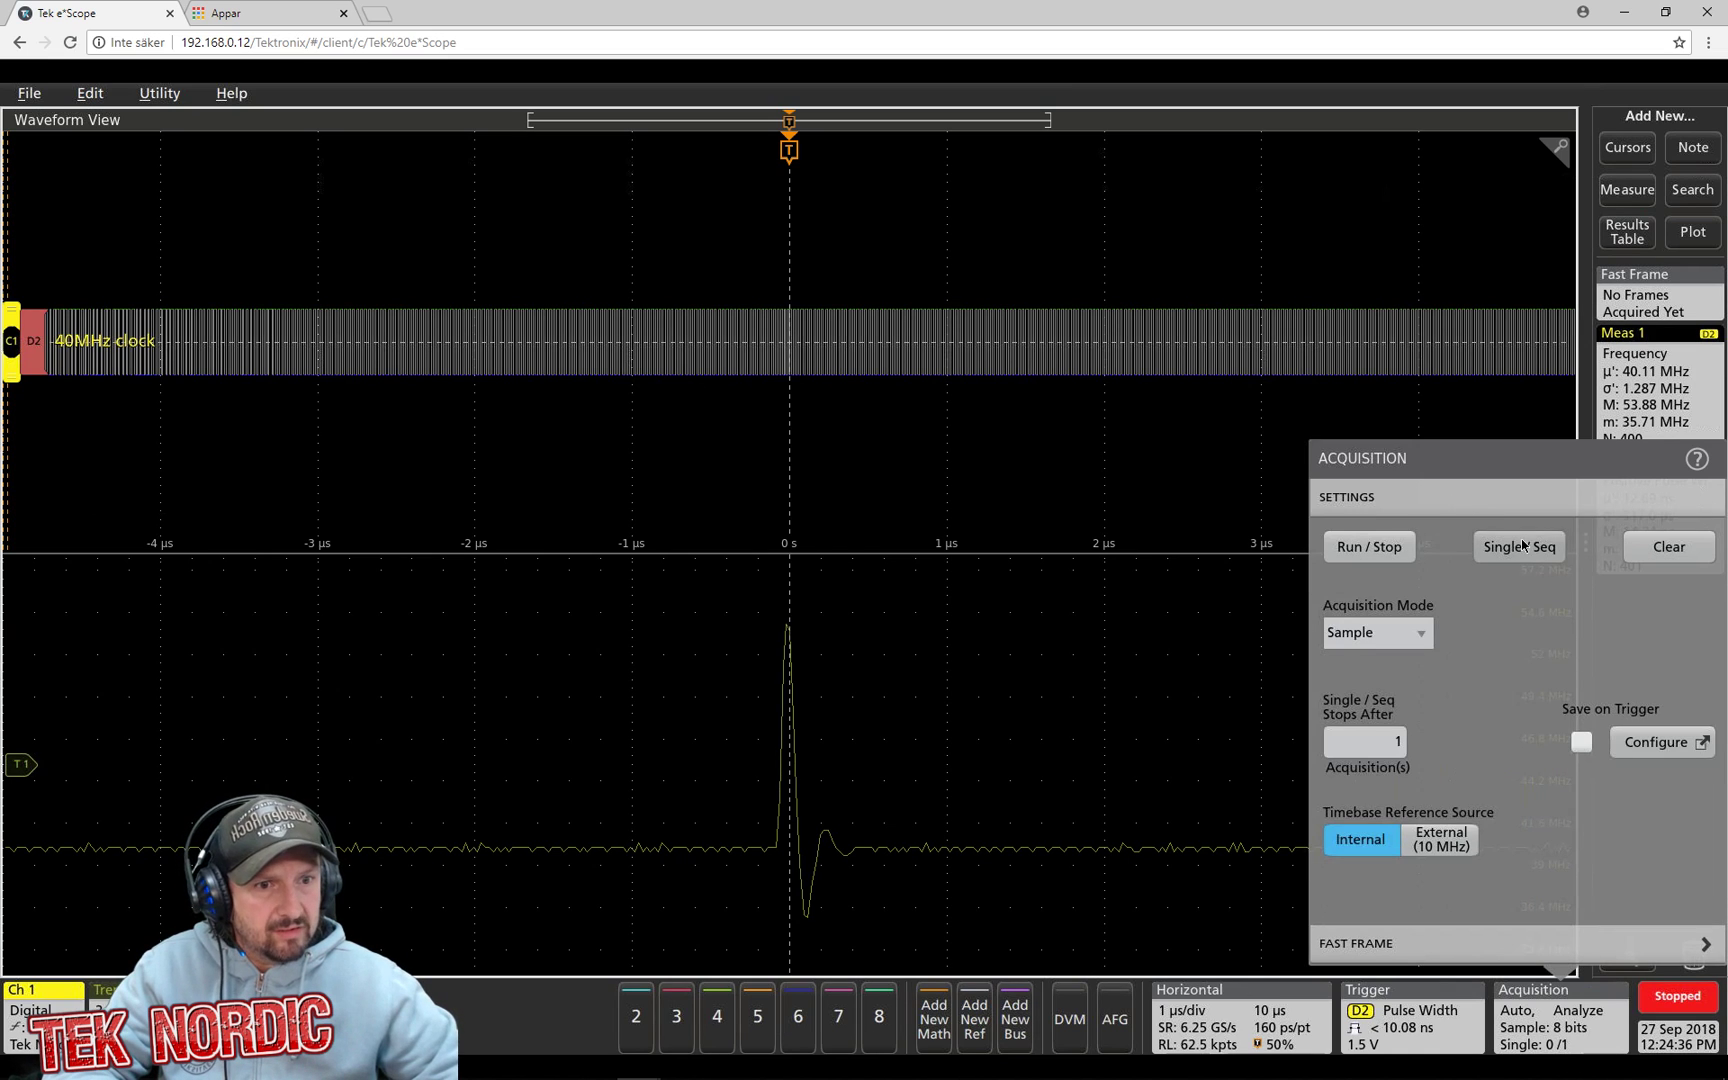
{"action": "left_click", "coordinate": [1530, 547]}
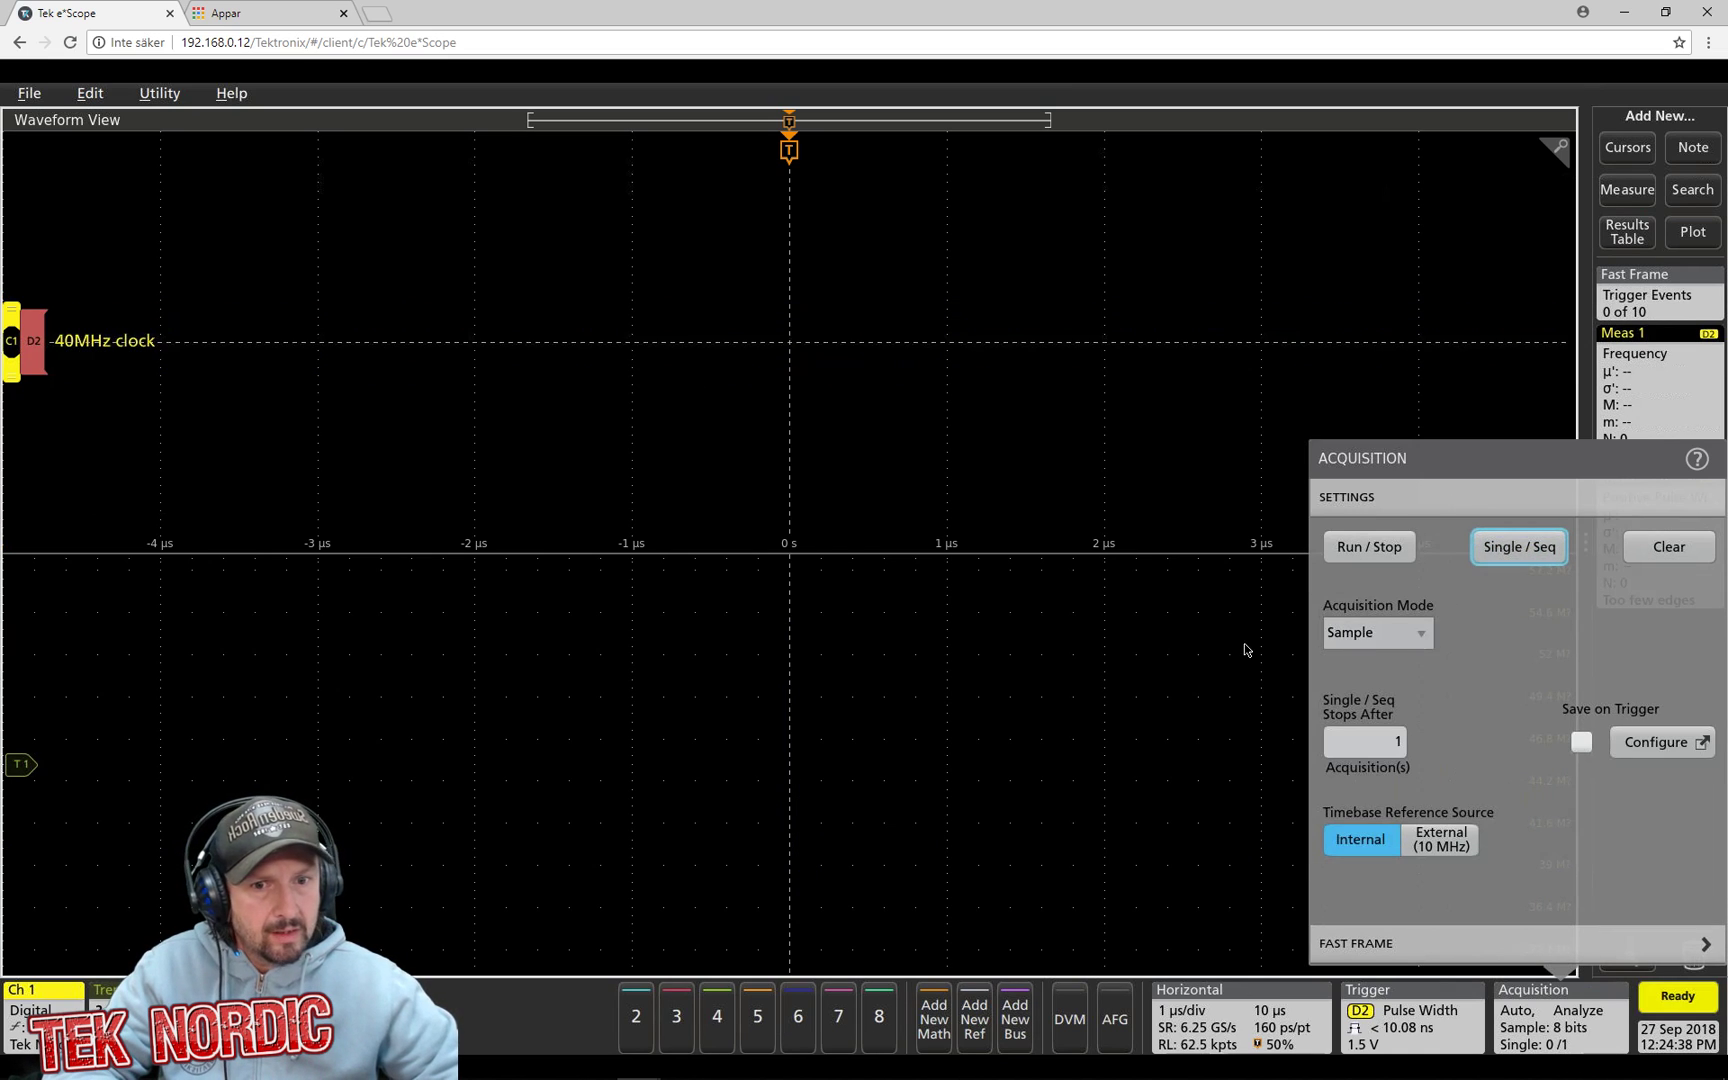
{"action": "left_click", "coordinate": [1234, 530]}
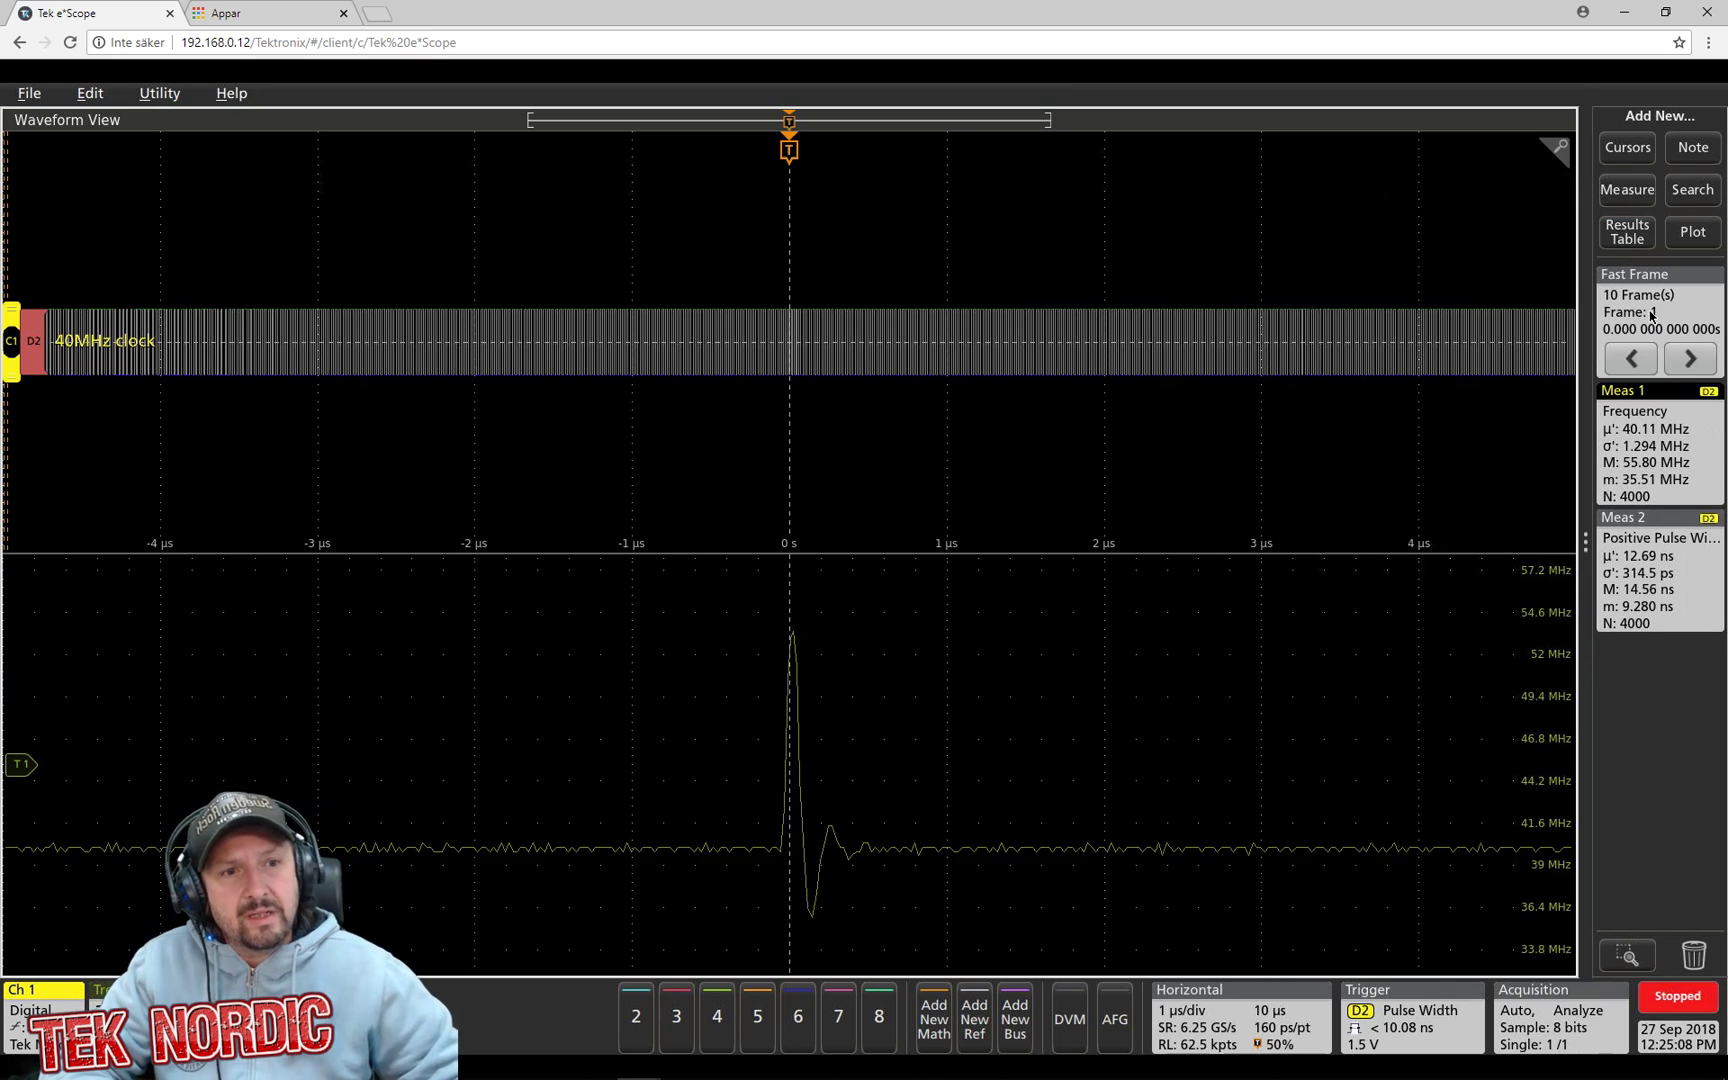
Step: Step forward to FastFrame capture 5, then jump to the minimum-frequency frame from the Meas 1 badge
{"action": "left_click", "coordinate": [1695, 362]}
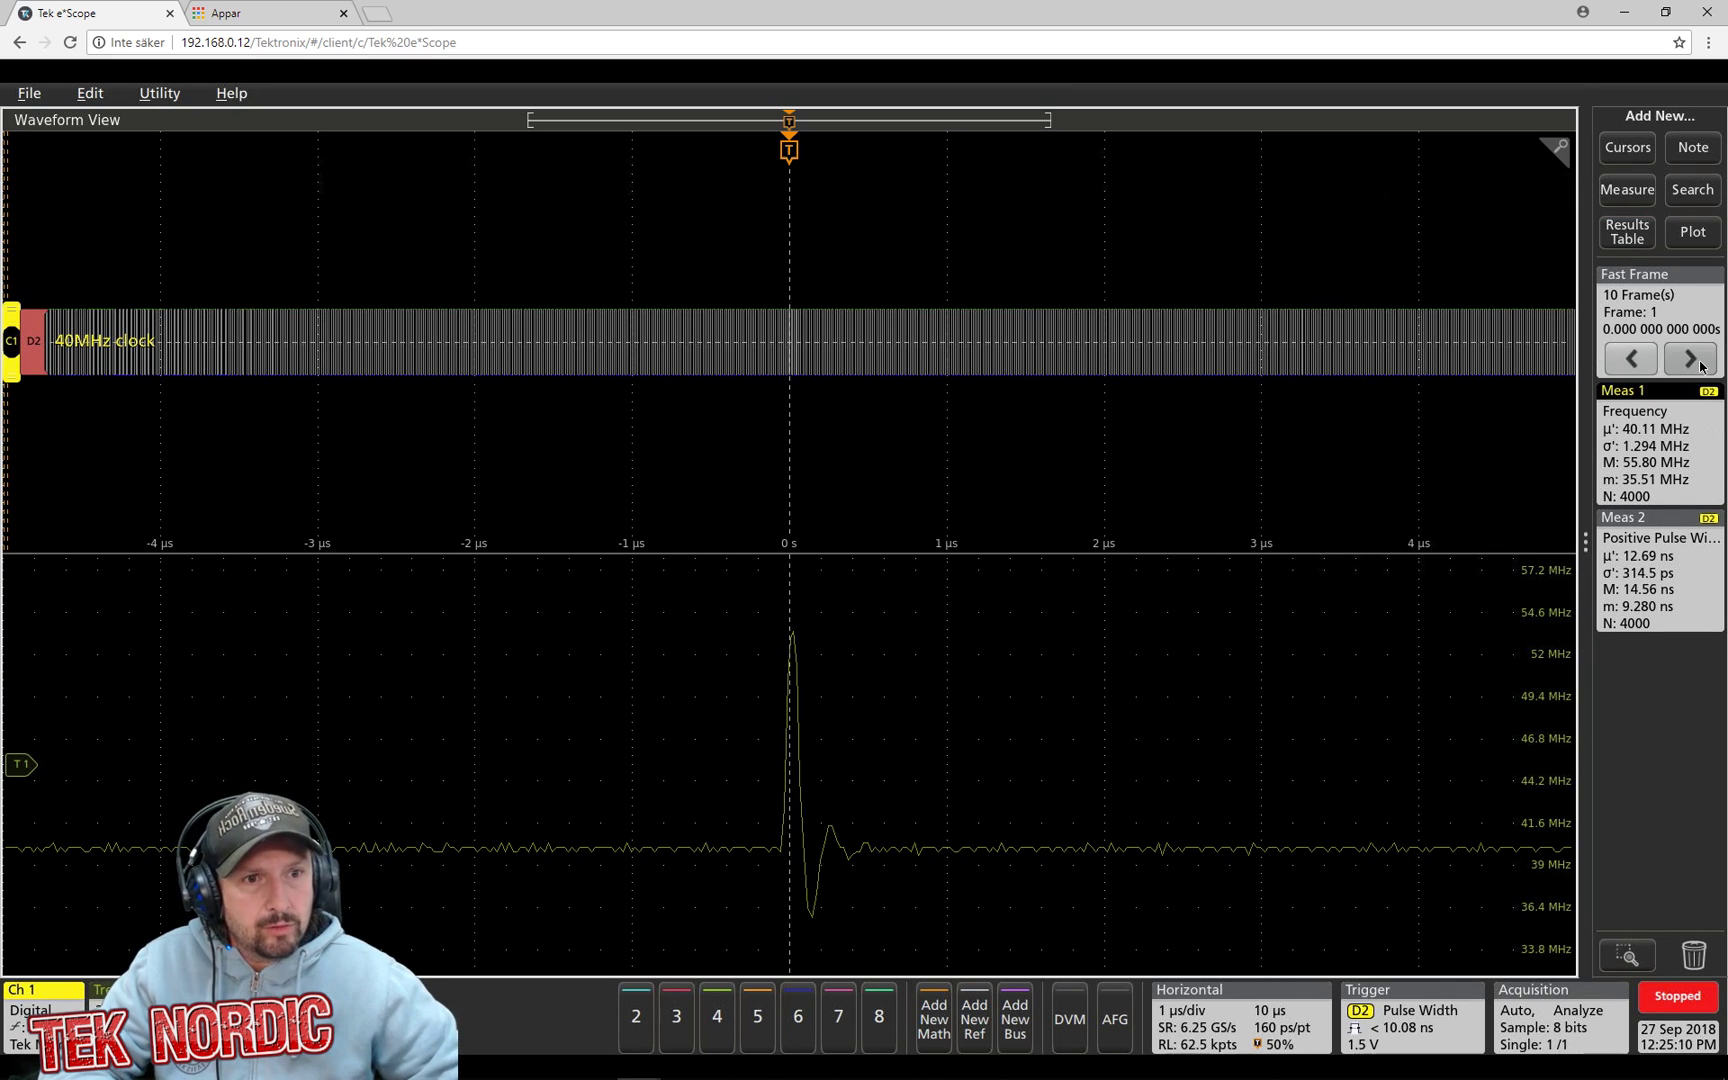
{"action": "left_click", "coordinate": [1697, 362]}
{"action": "left_click", "coordinate": [1697, 362]}
{"action": "left_click", "coordinate": [1697, 362]}
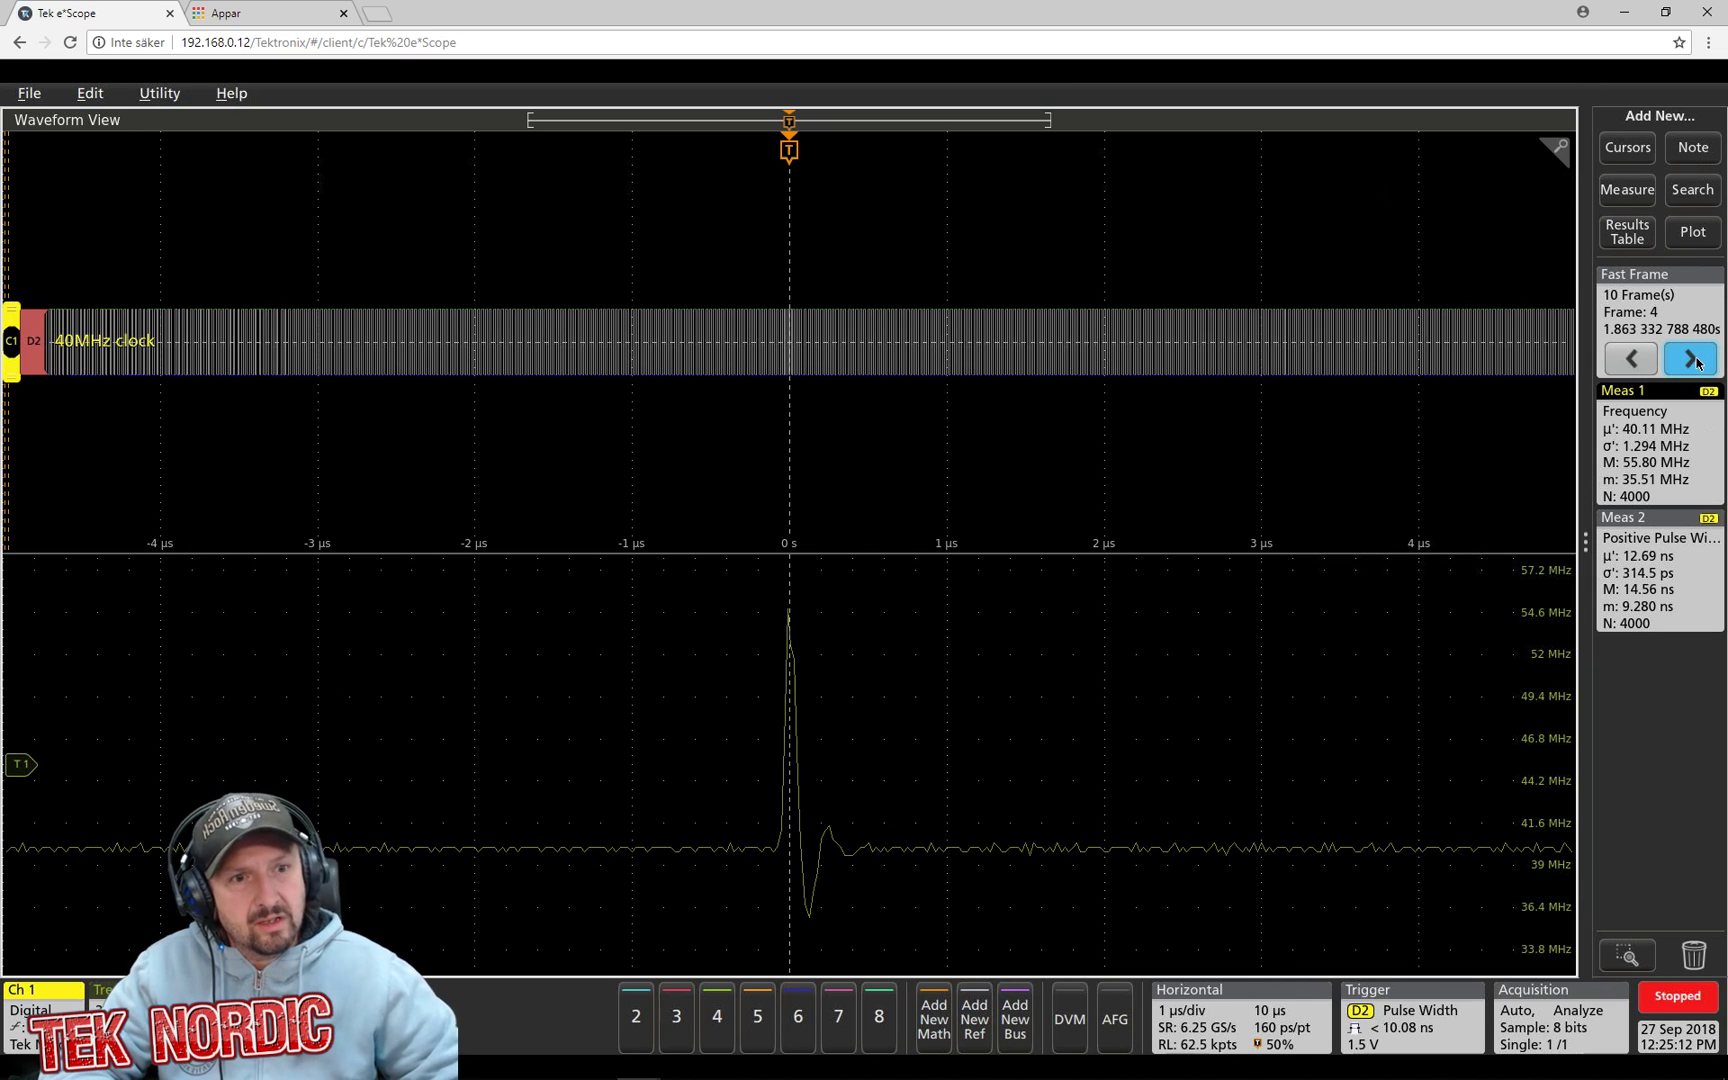
{"action": "double_click", "coordinate": [1665, 462]}
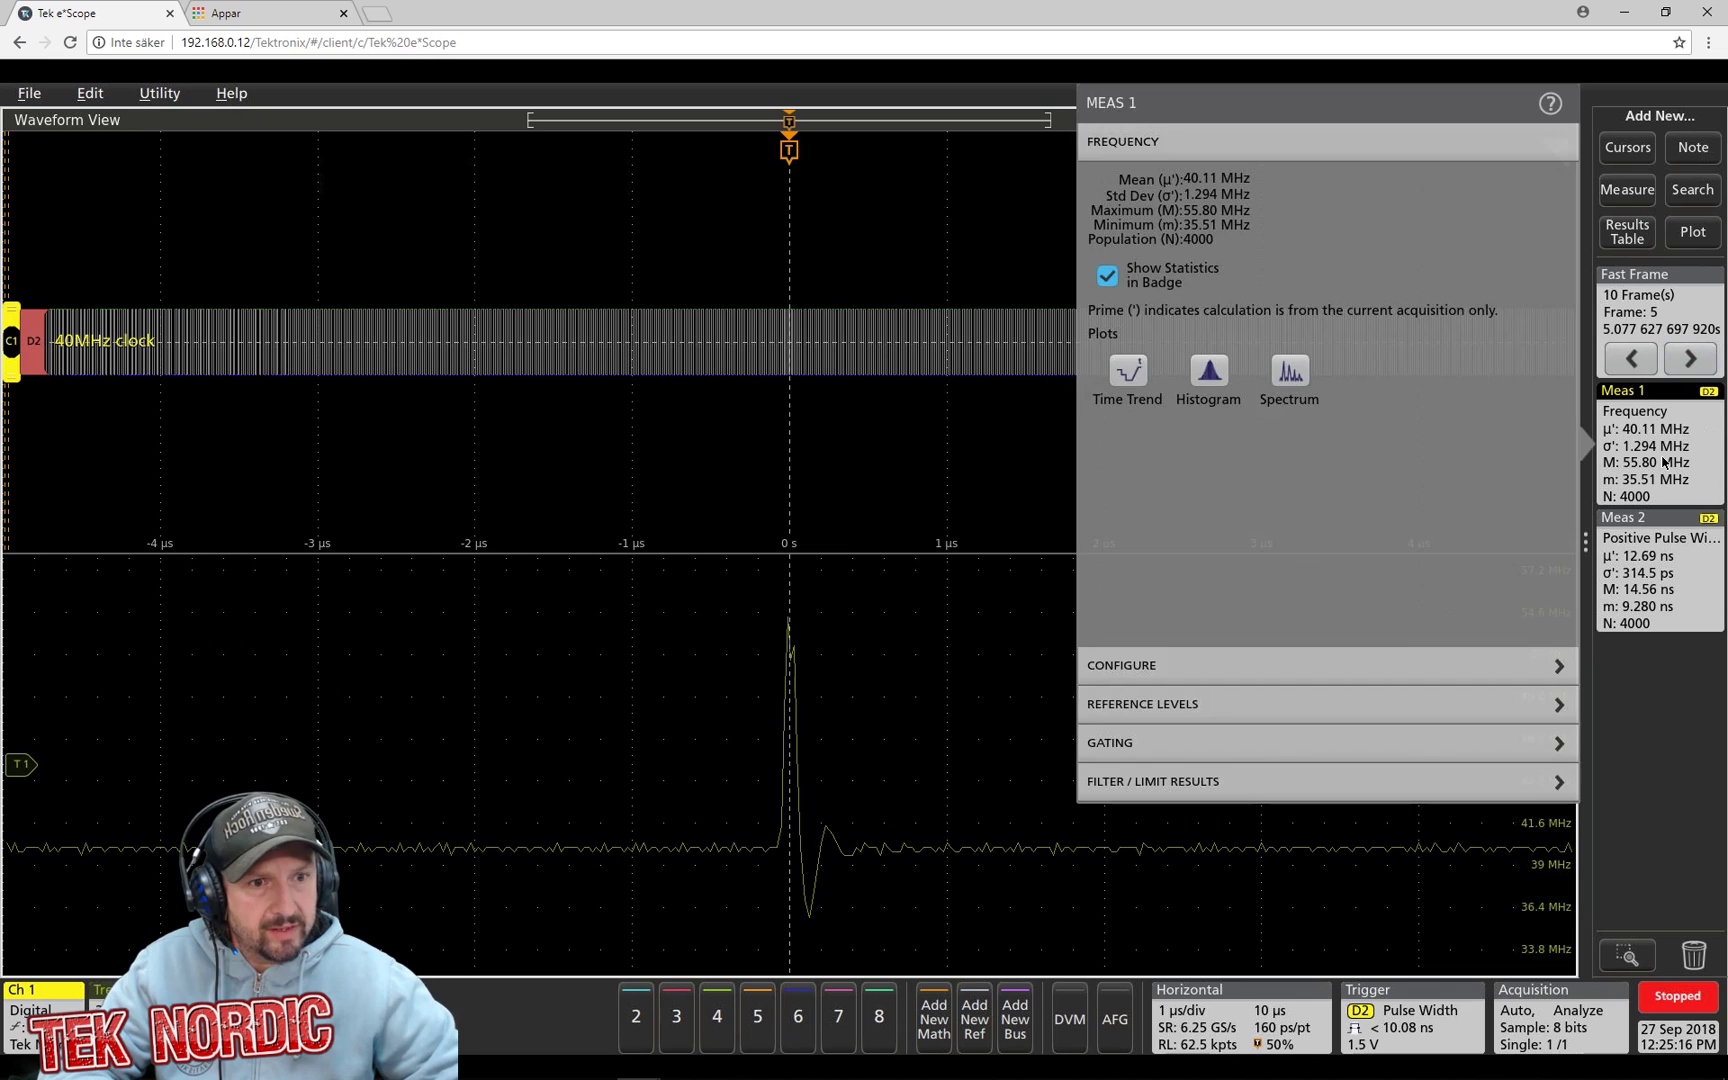
{"action": "left_click", "coordinate": [1665, 462]}
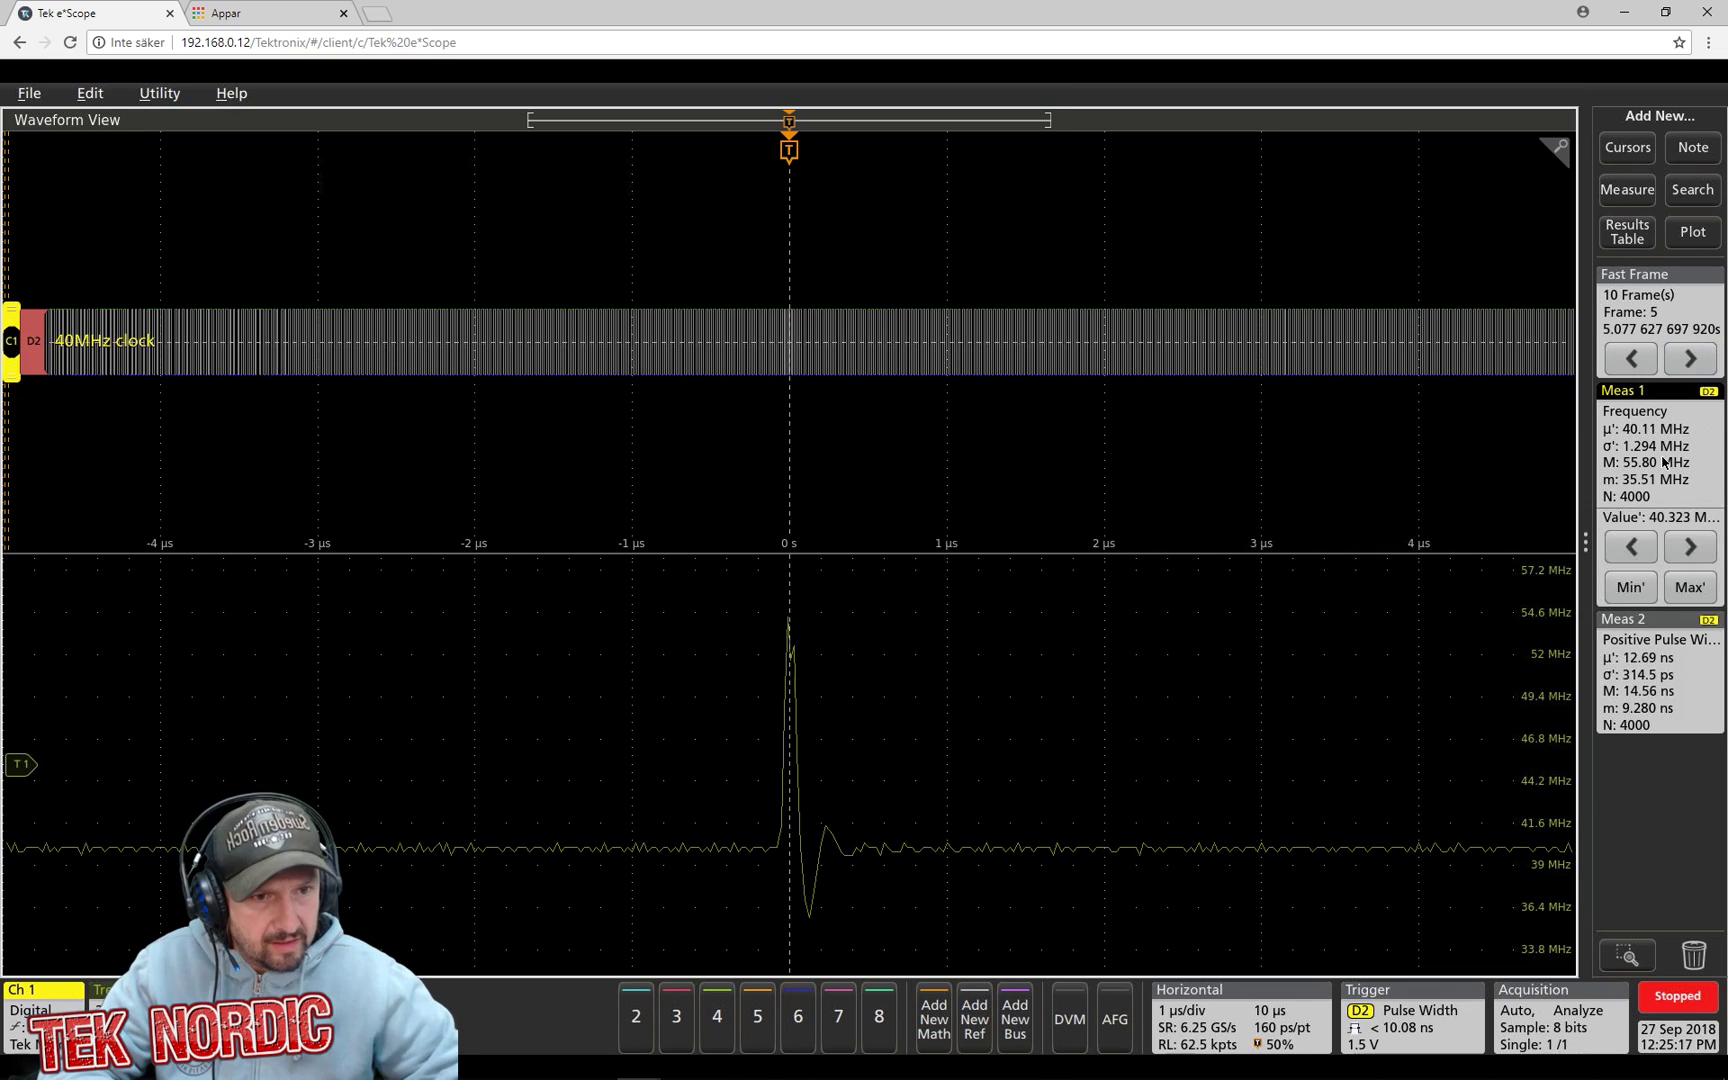
{"action": "left_click", "coordinate": [1628, 592]}
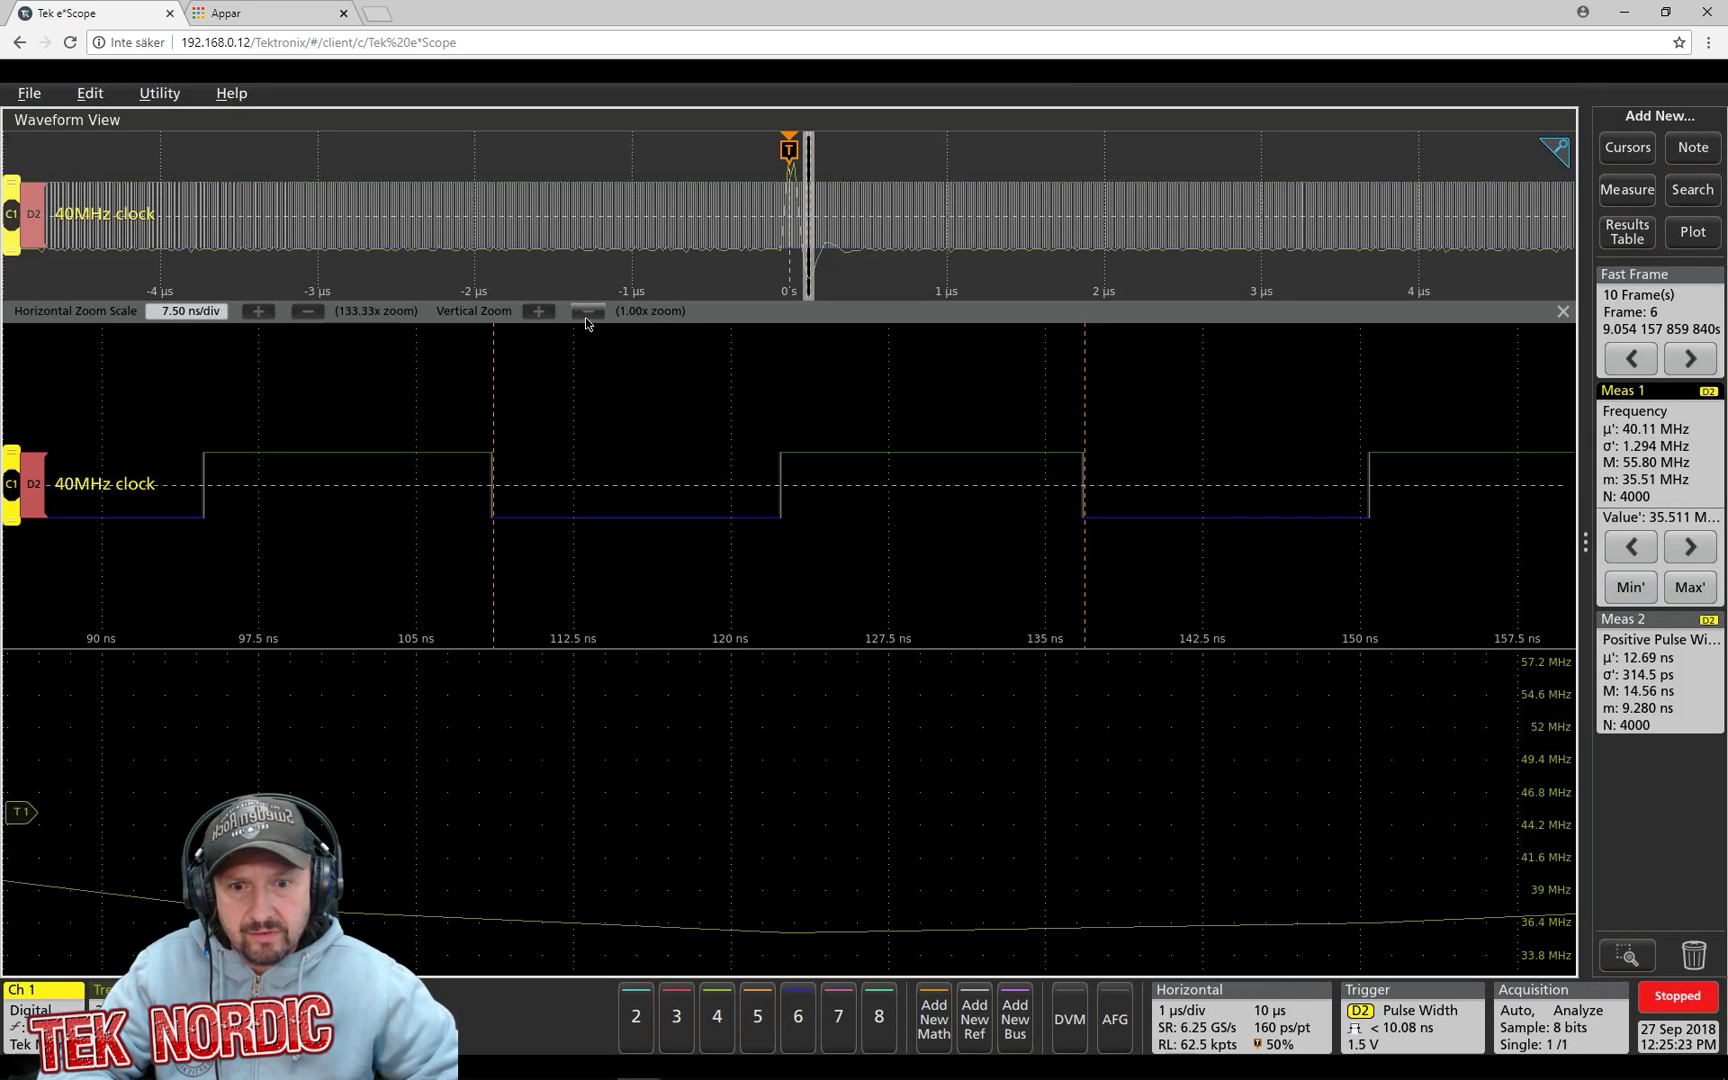
Step: Zoom out to 100 ns/div and jump to the maximum-frequency frame, frame 7 at 55.804 MHz
{"action": "left_click", "coordinate": [307, 312]}
{"action": "left_click", "coordinate": [307, 312]}
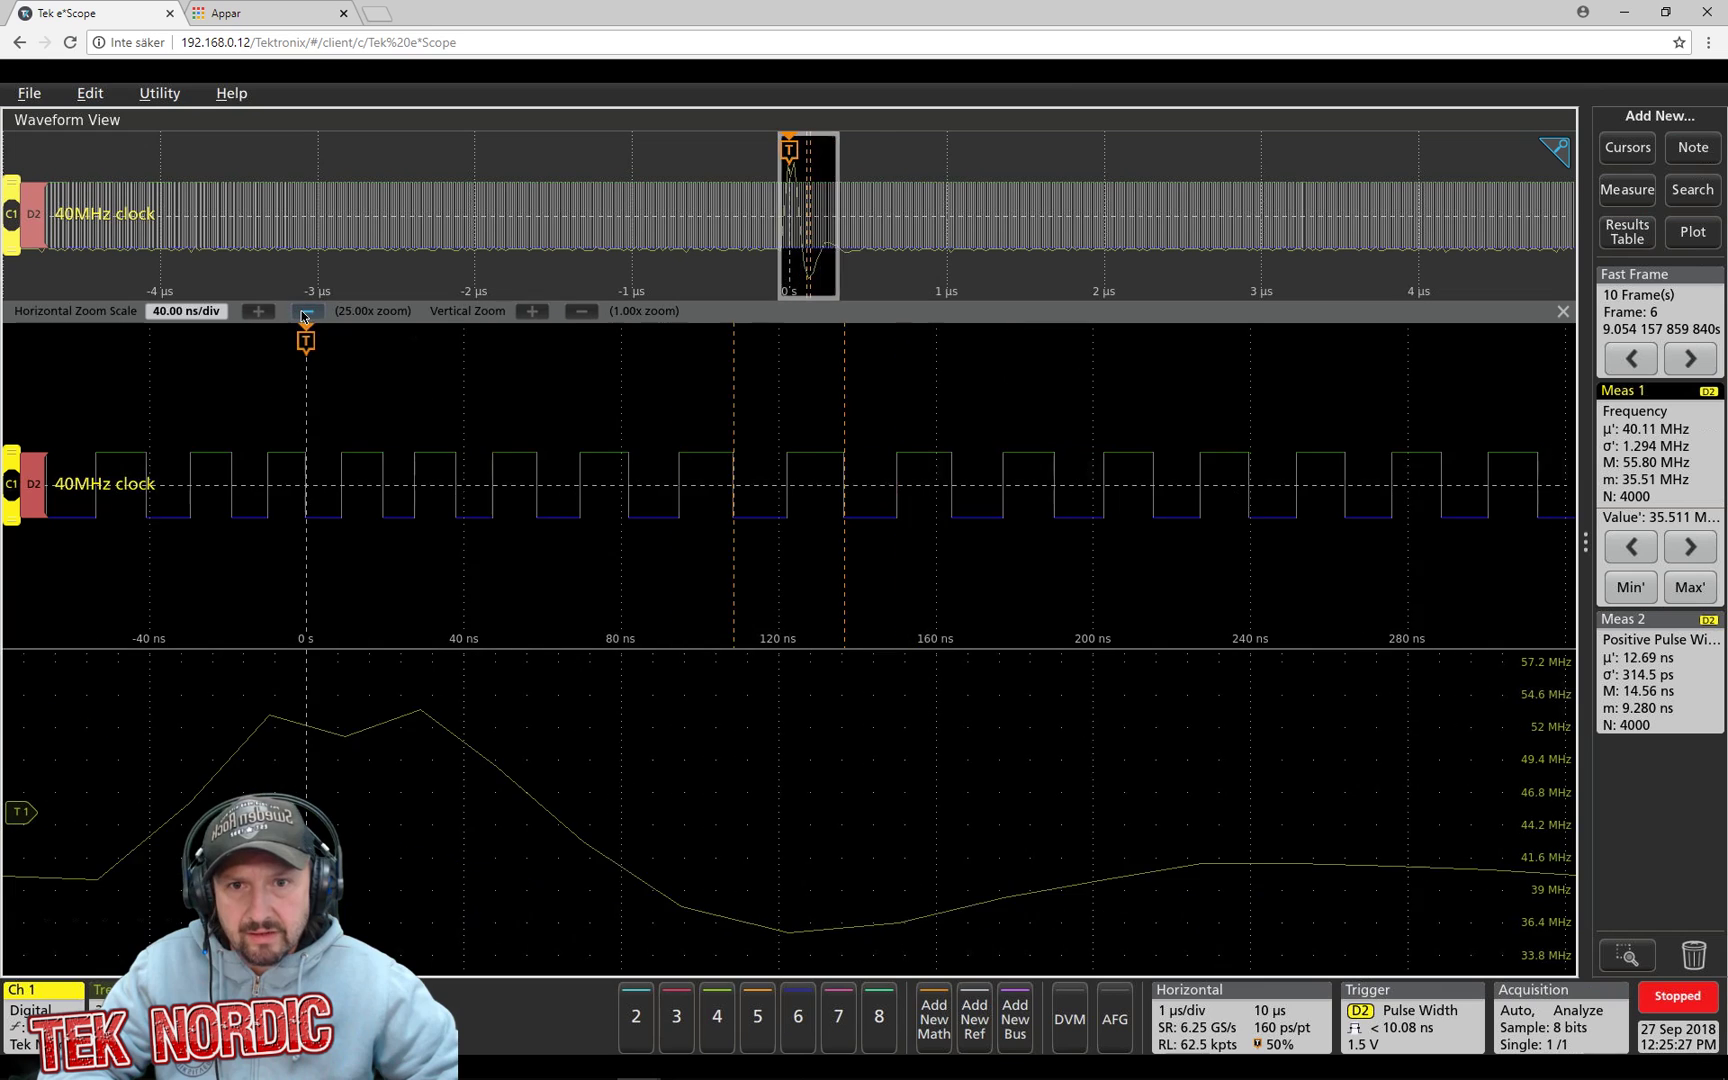
{"action": "left_click", "coordinate": [306, 312]}
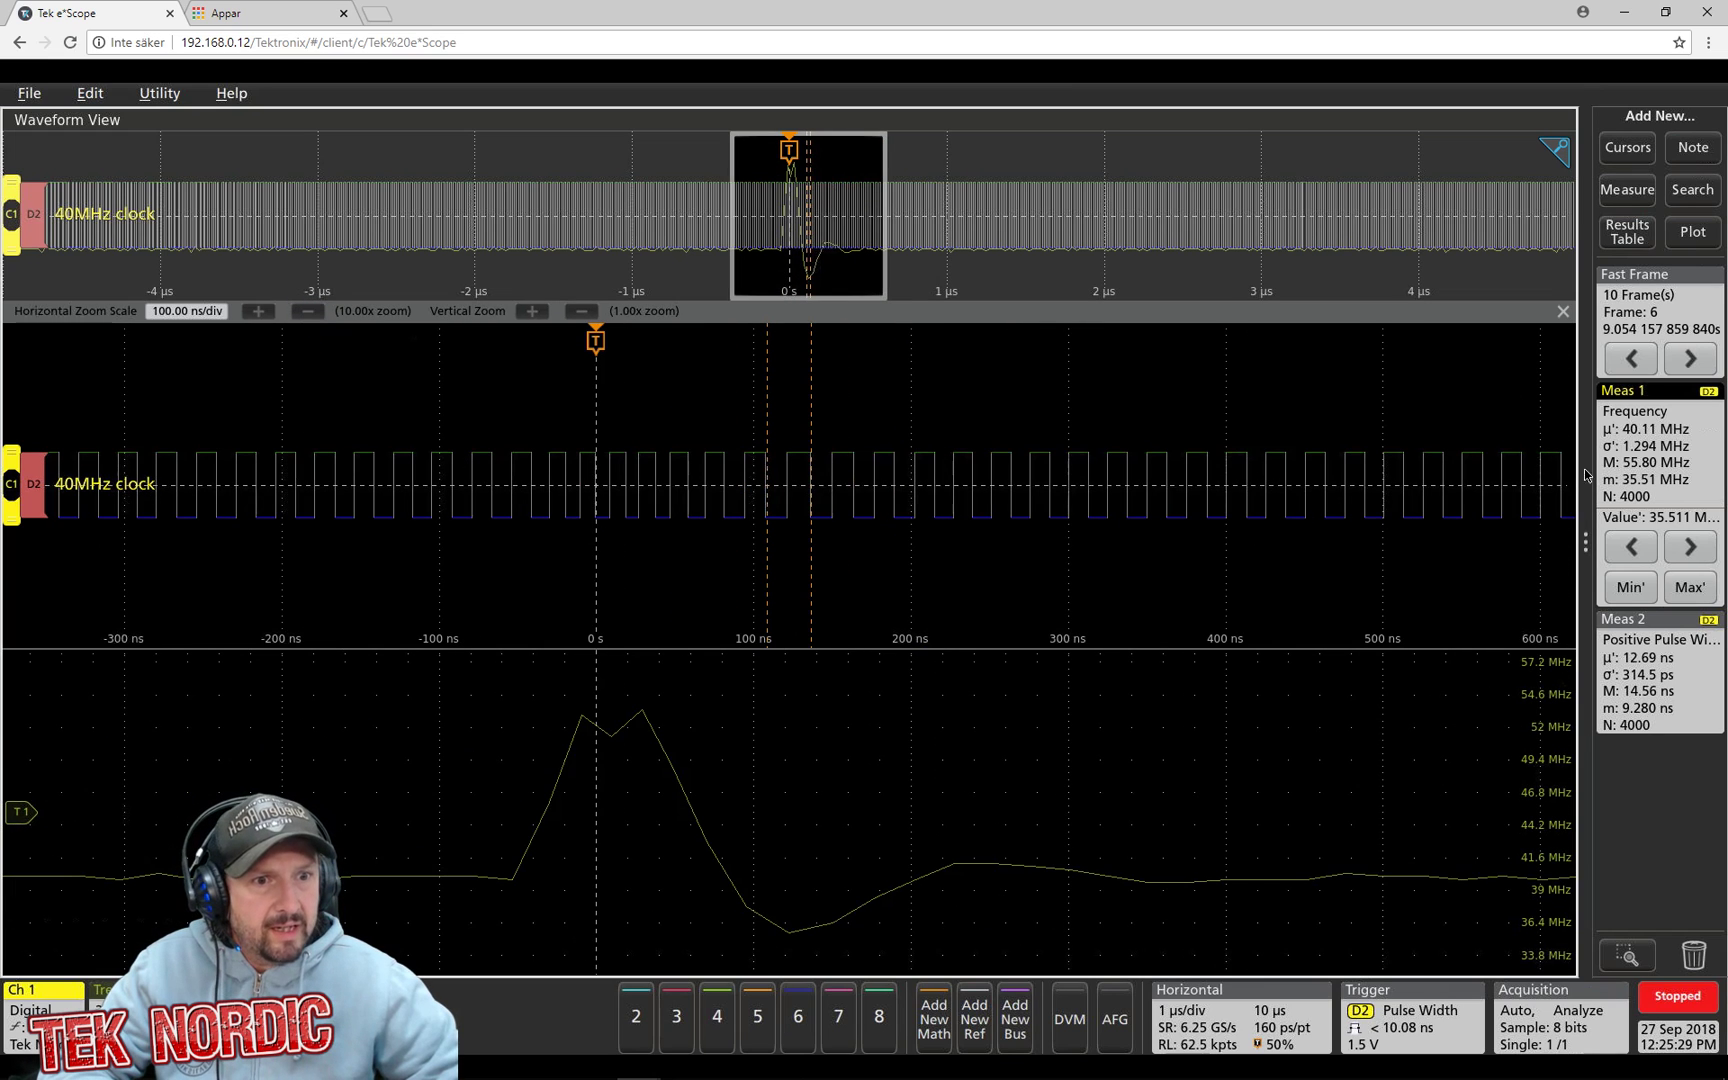
{"action": "left_click", "coordinate": [1625, 592]}
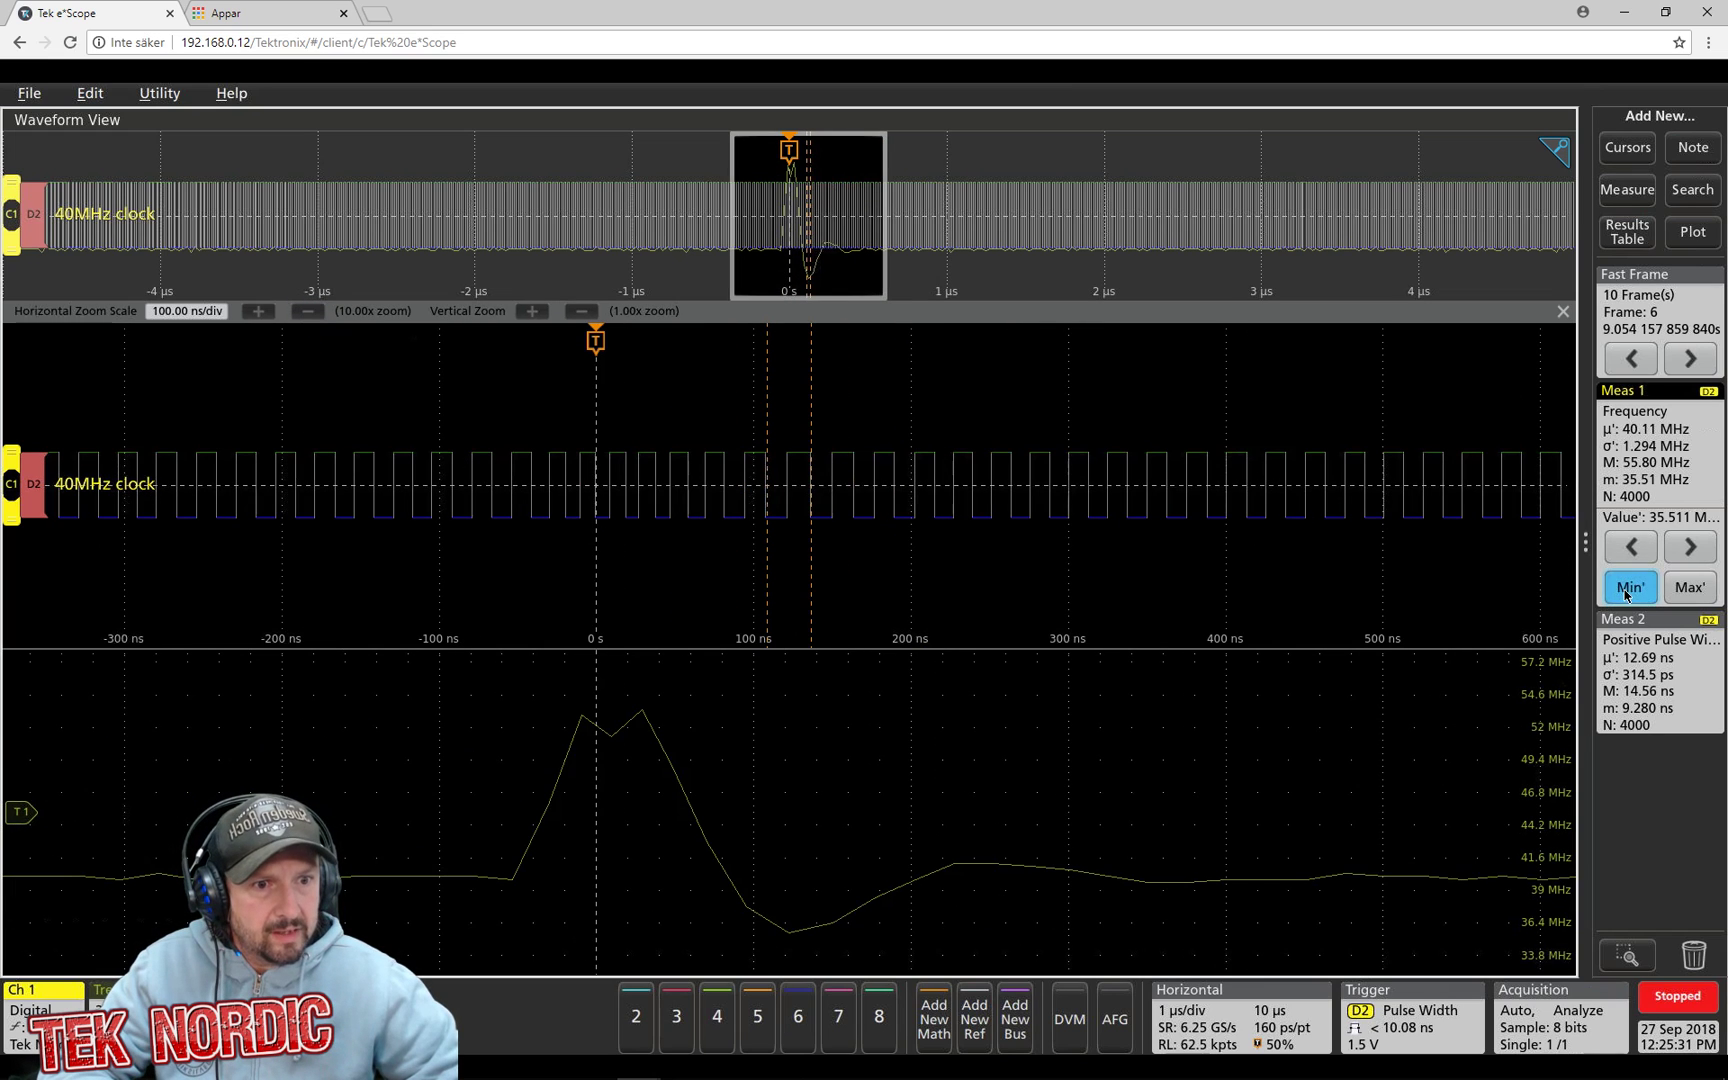
{"action": "left_click", "coordinate": [1690, 592]}
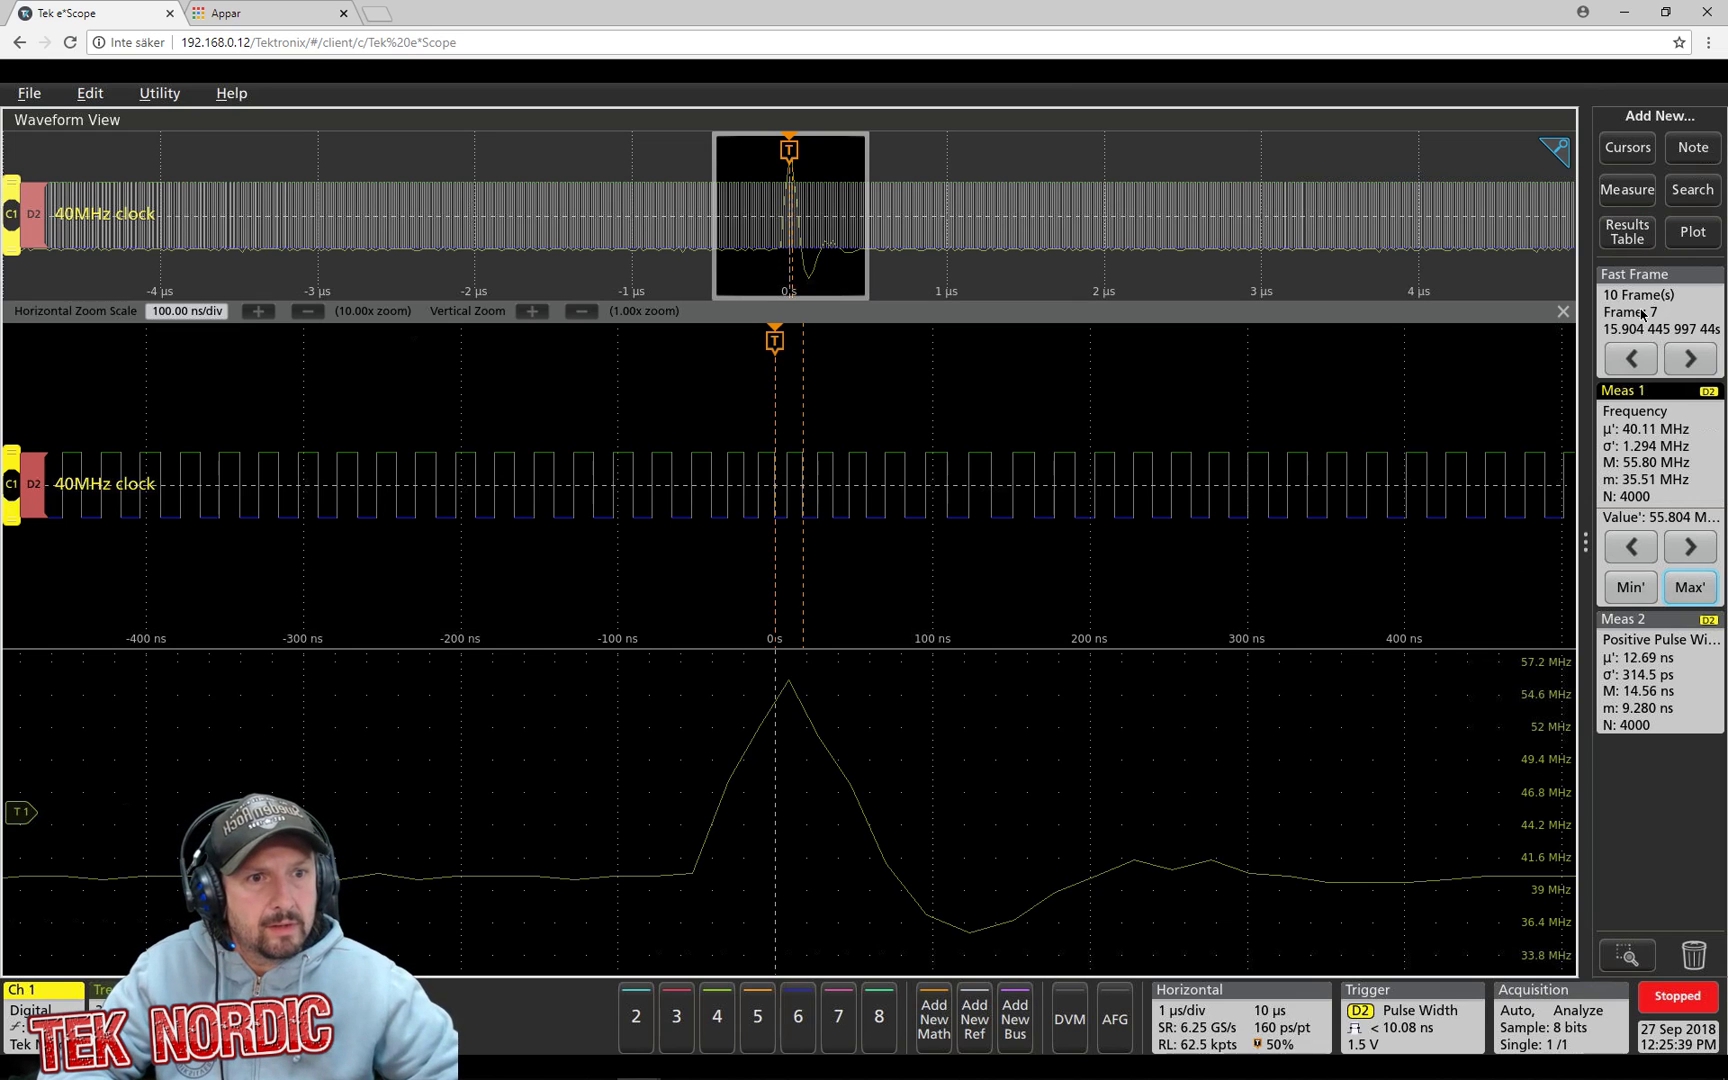
{"action": "left_click", "coordinate": [1564, 312]}
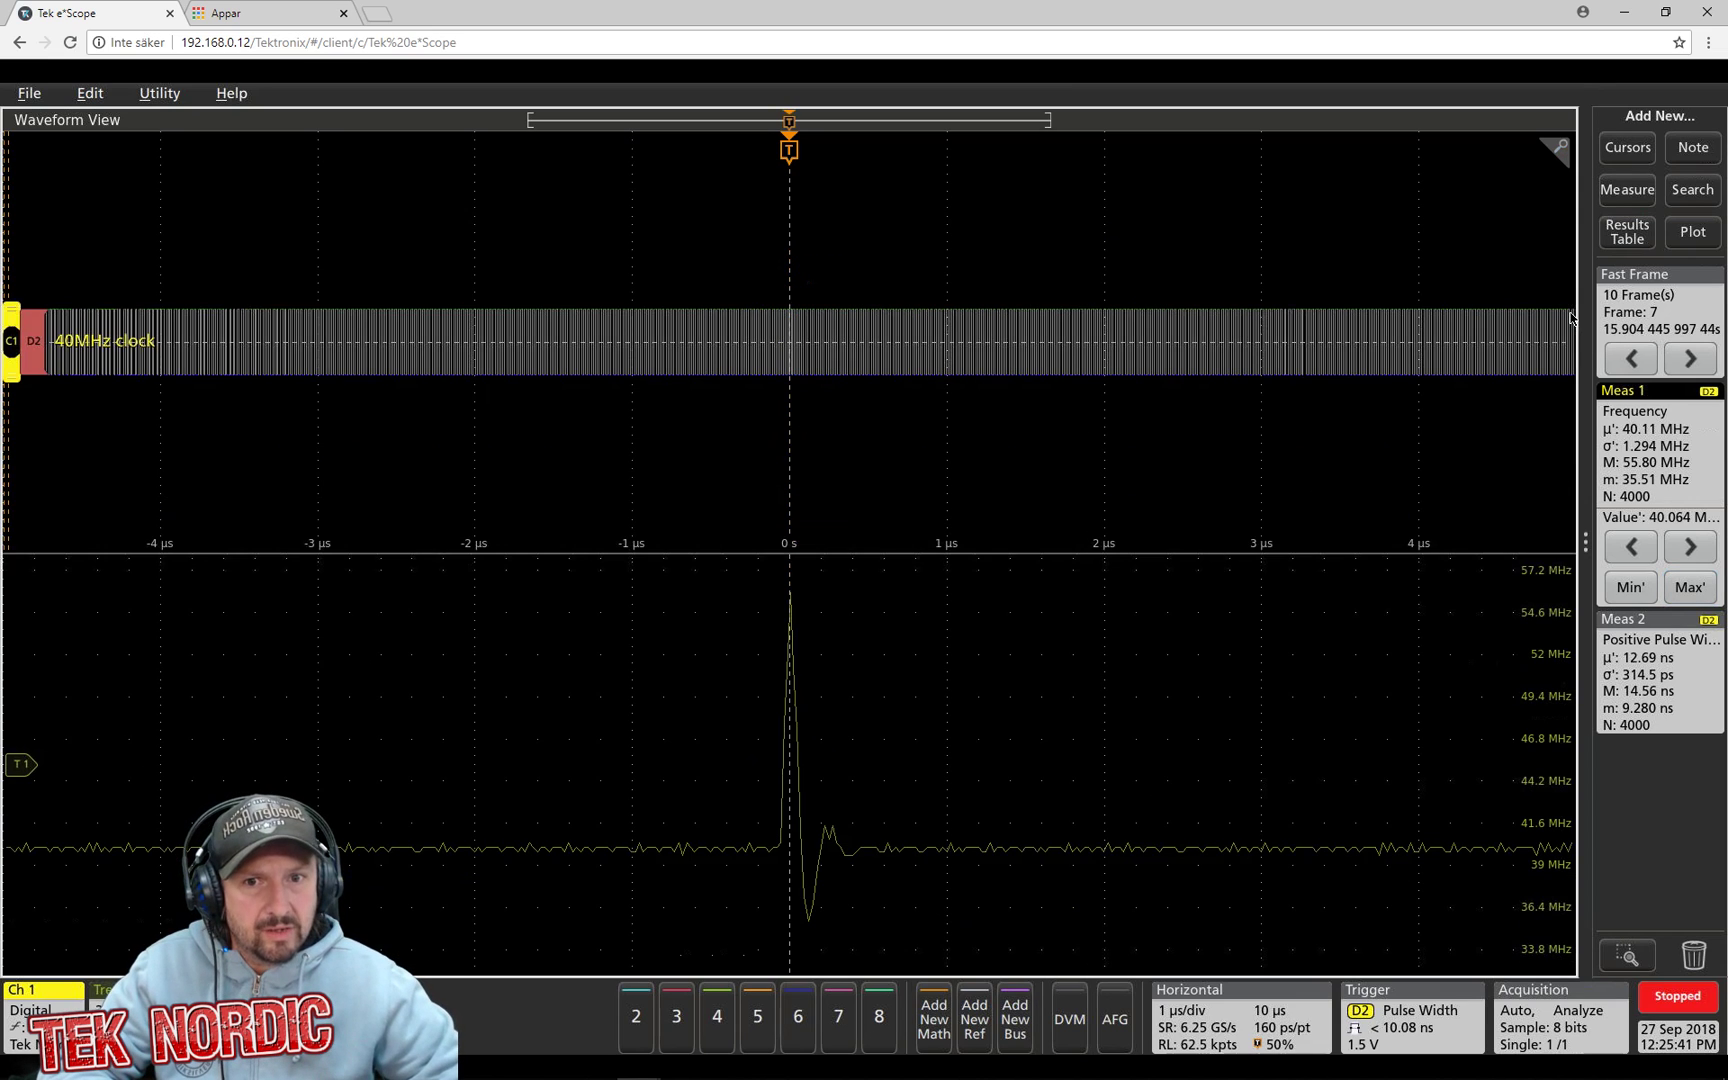
{"action": "double_click", "coordinate": [1676, 322]}
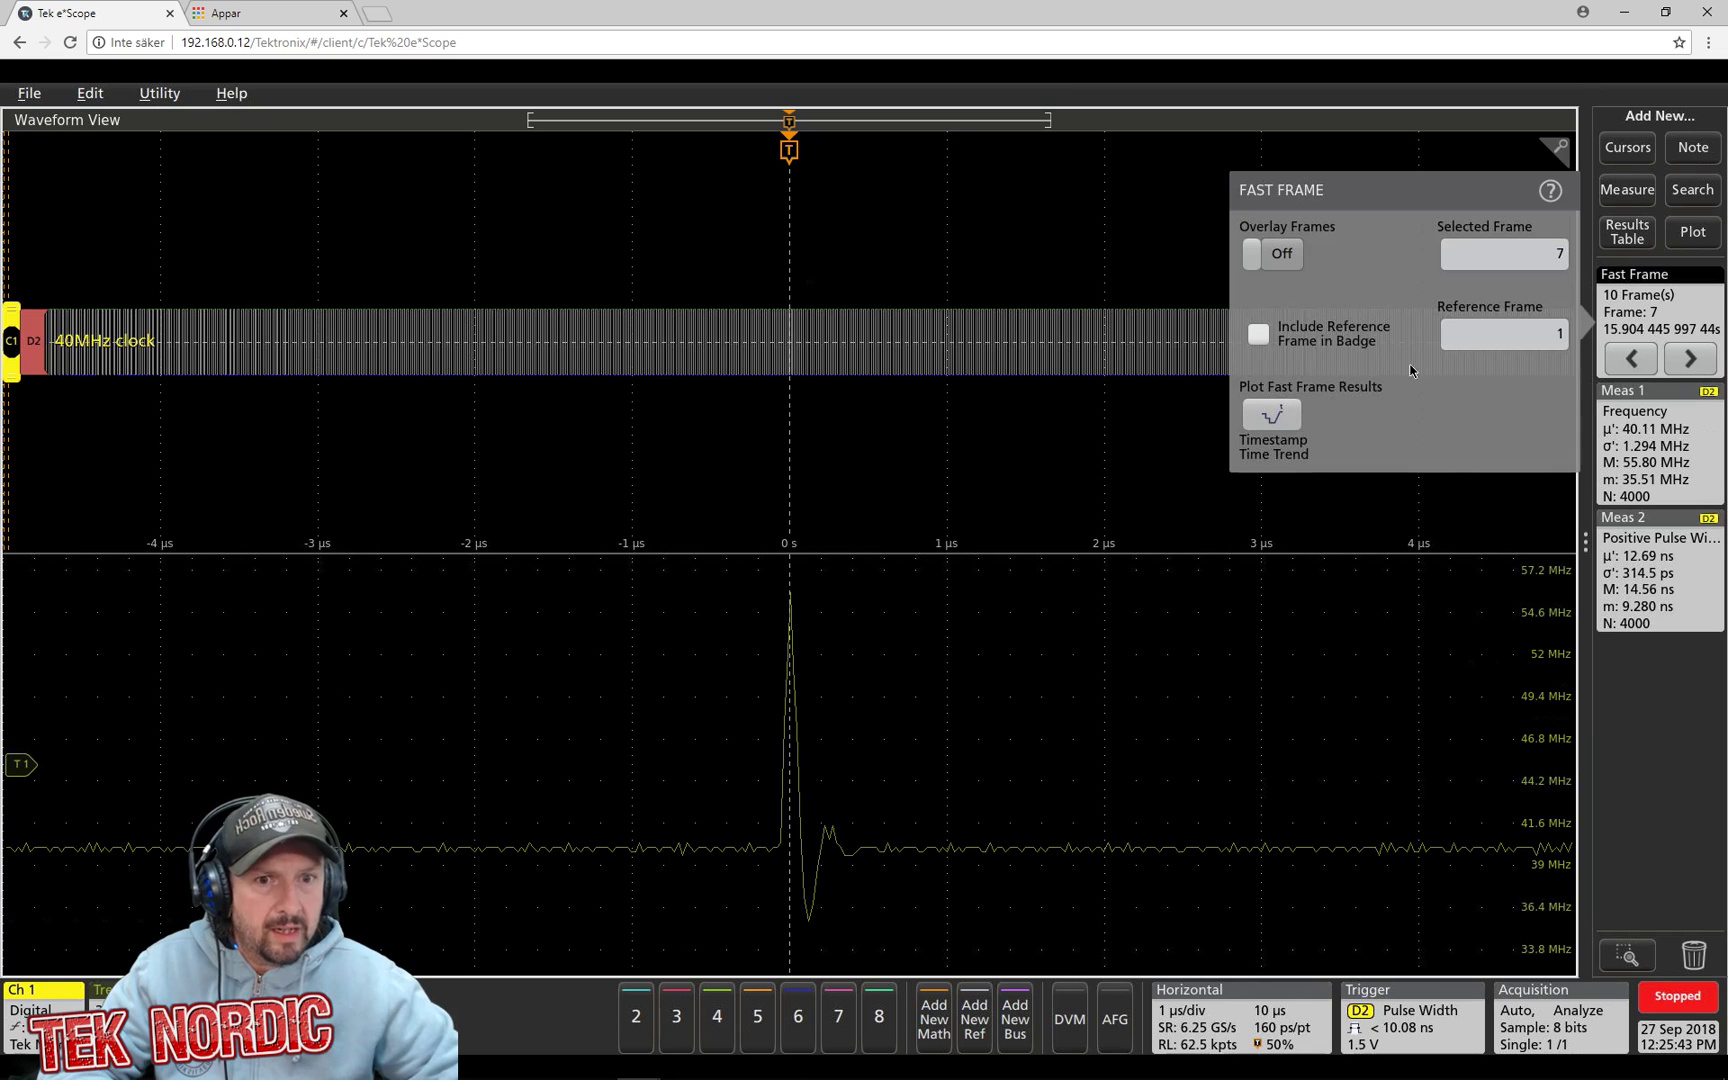
{"action": "left_click", "coordinate": [1277, 430]}
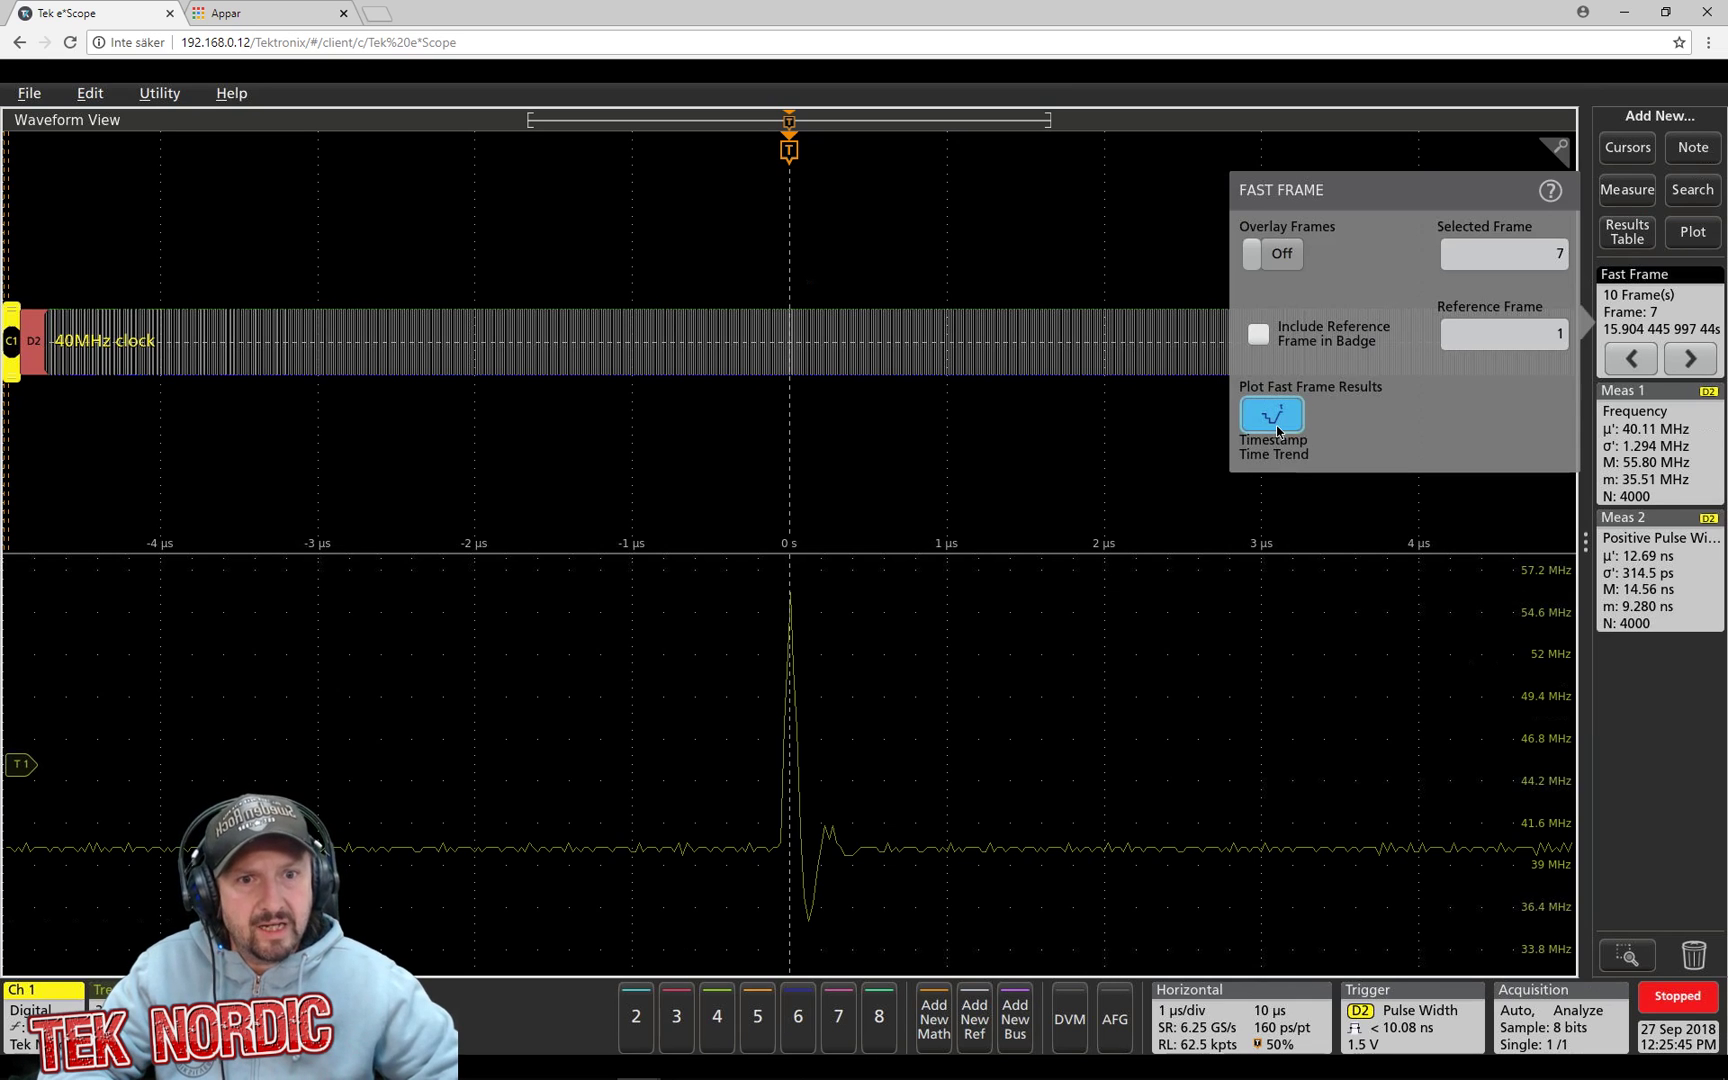
{"action": "left_click", "coordinate": [783, 203]}
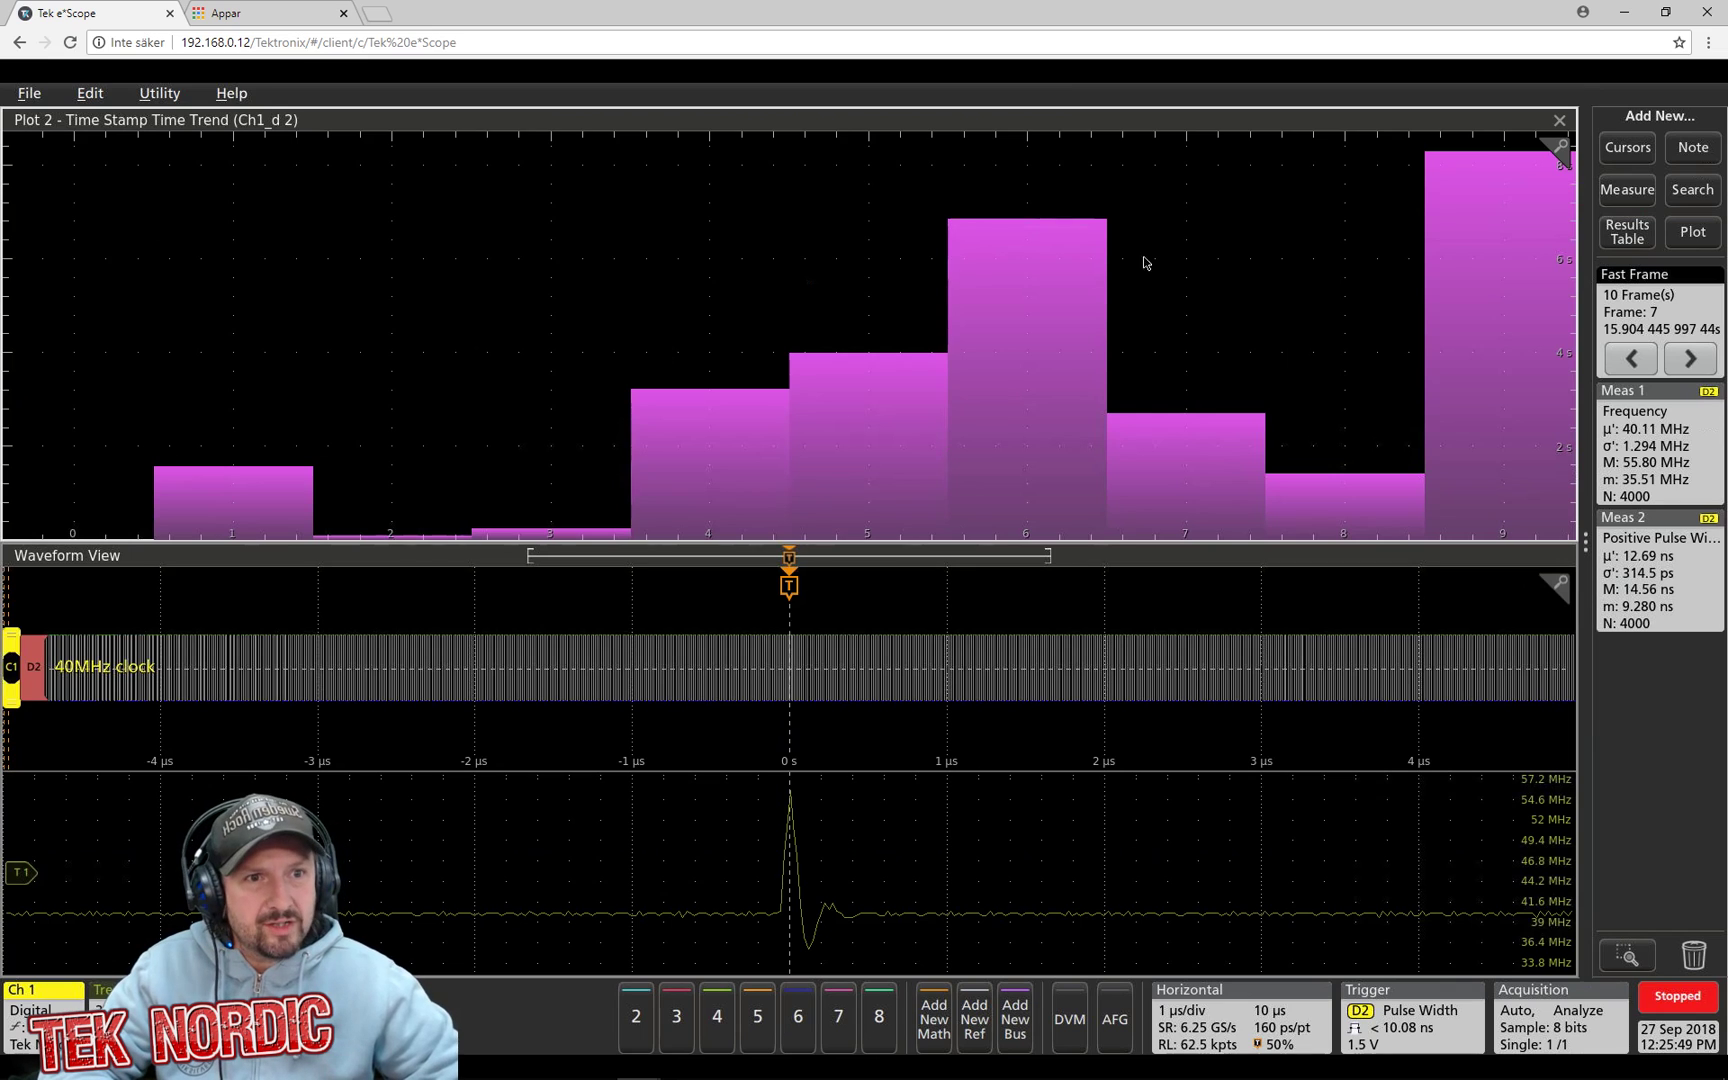
{"action": "left_click", "coordinate": [1628, 150]}
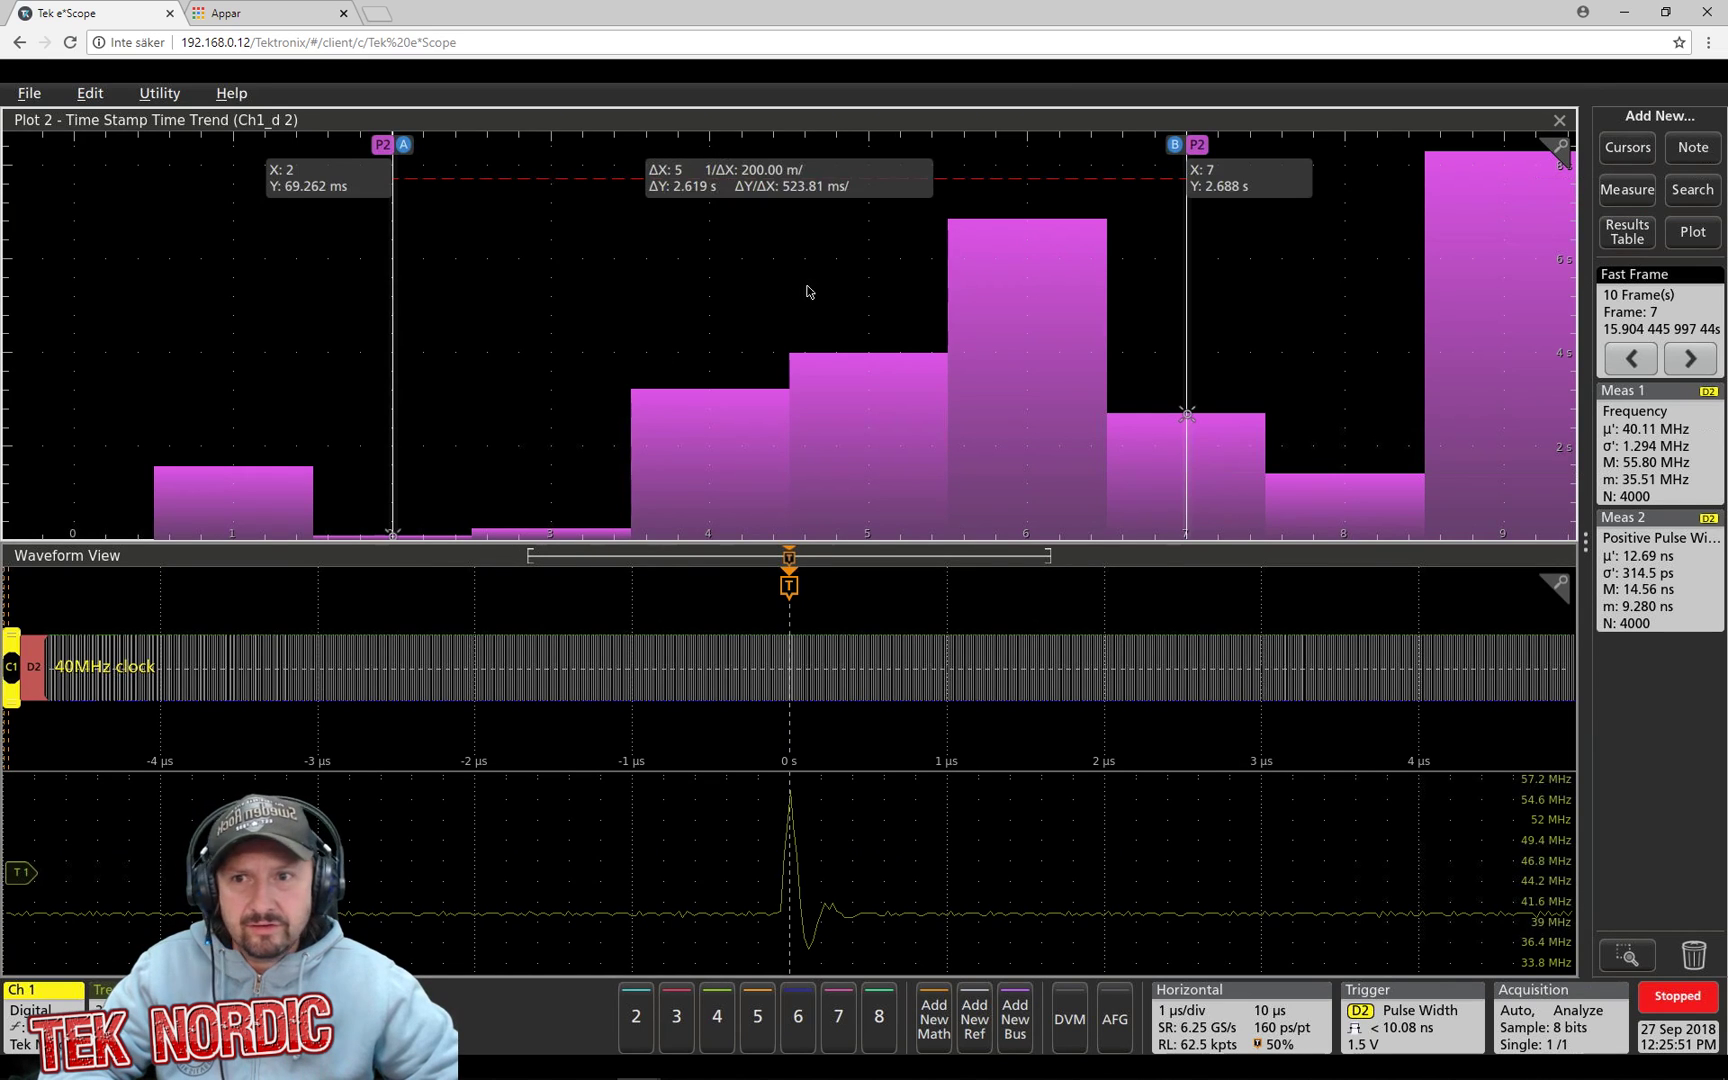
{"action": "left_click_drag", "start_coordinate": [395, 327], "coordinate": [240, 410]}
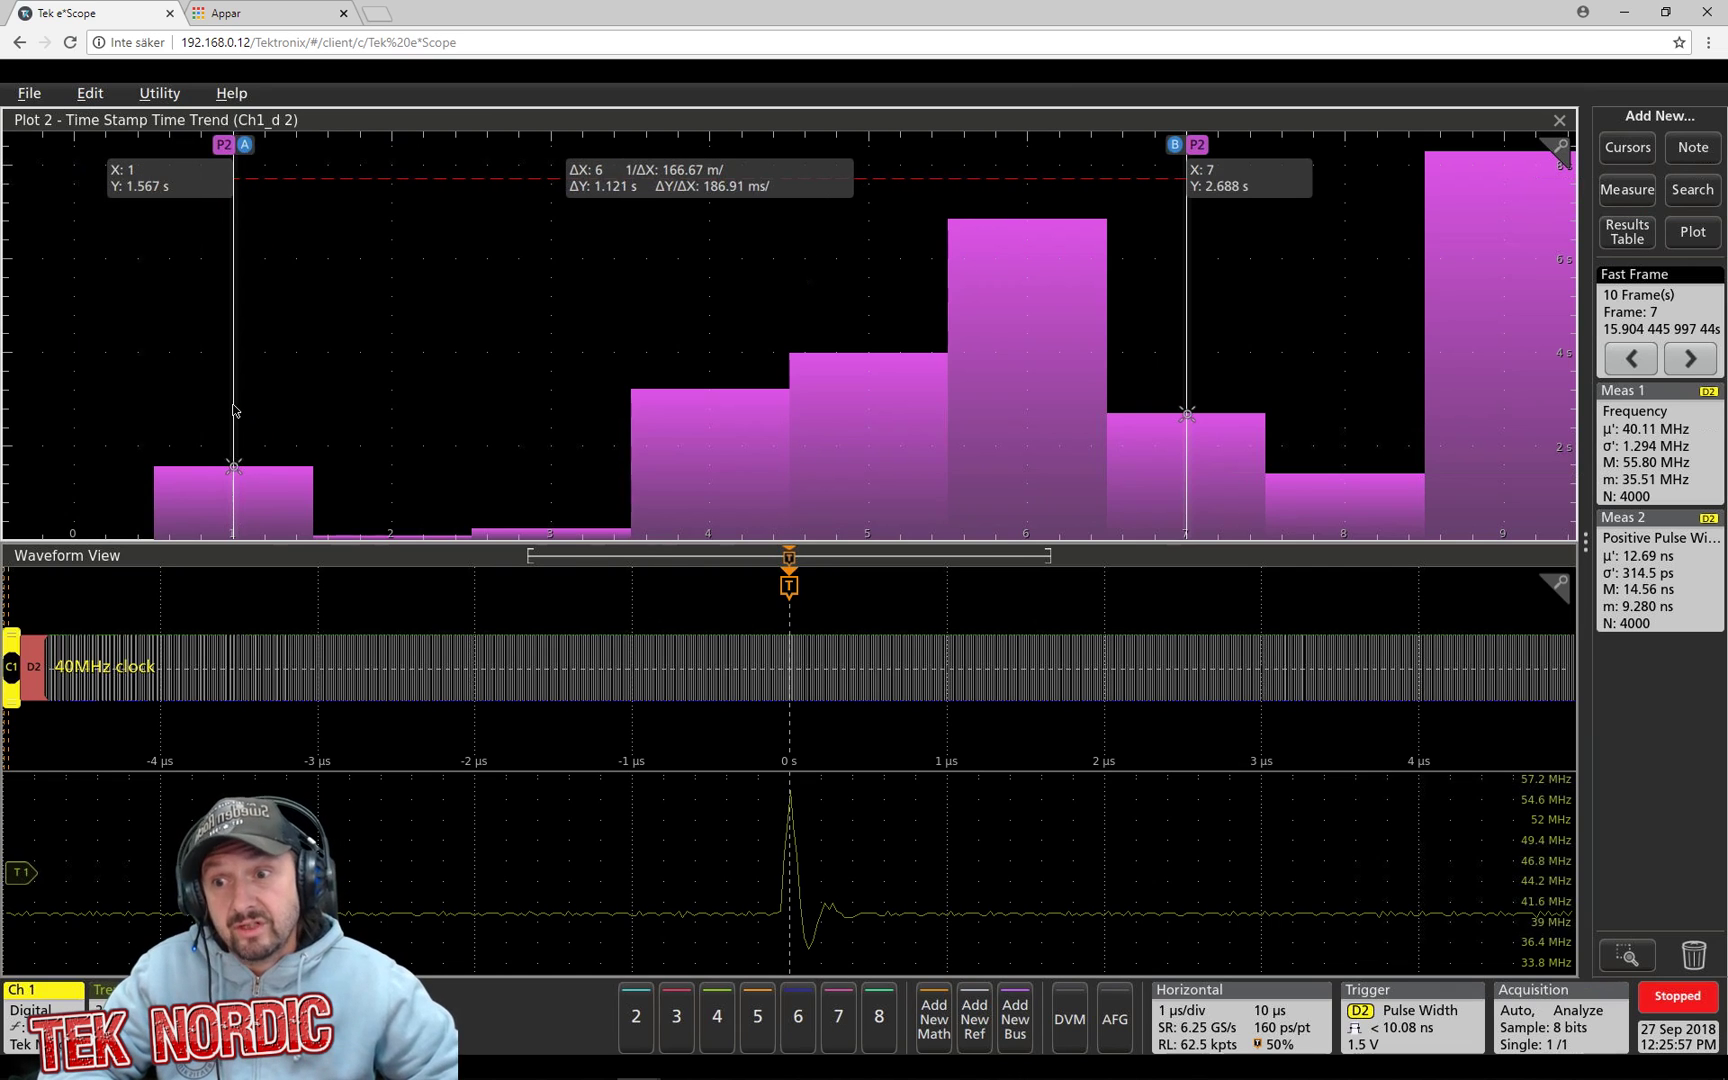
{"action": "left_click_drag", "start_coordinate": [234, 410], "coordinate": [552, 420]}
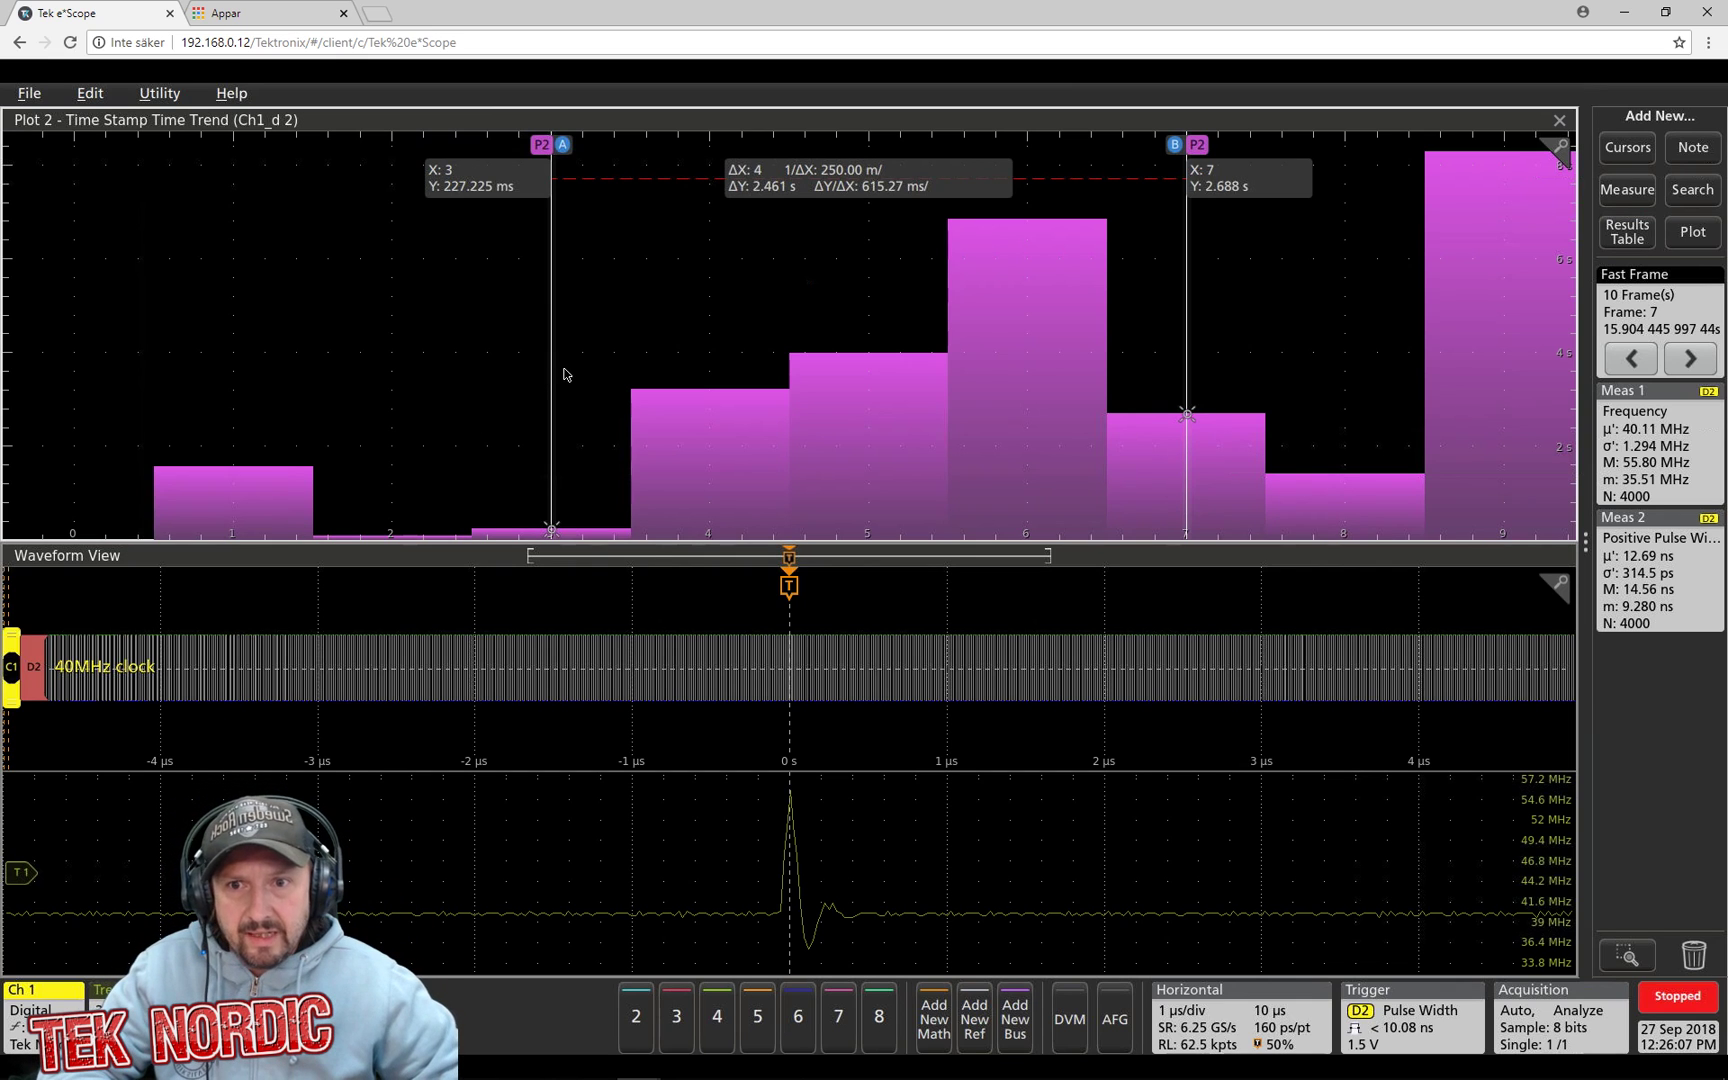
{"action": "left_click_drag", "start_coordinate": [551, 372], "coordinate": [988, 337]}
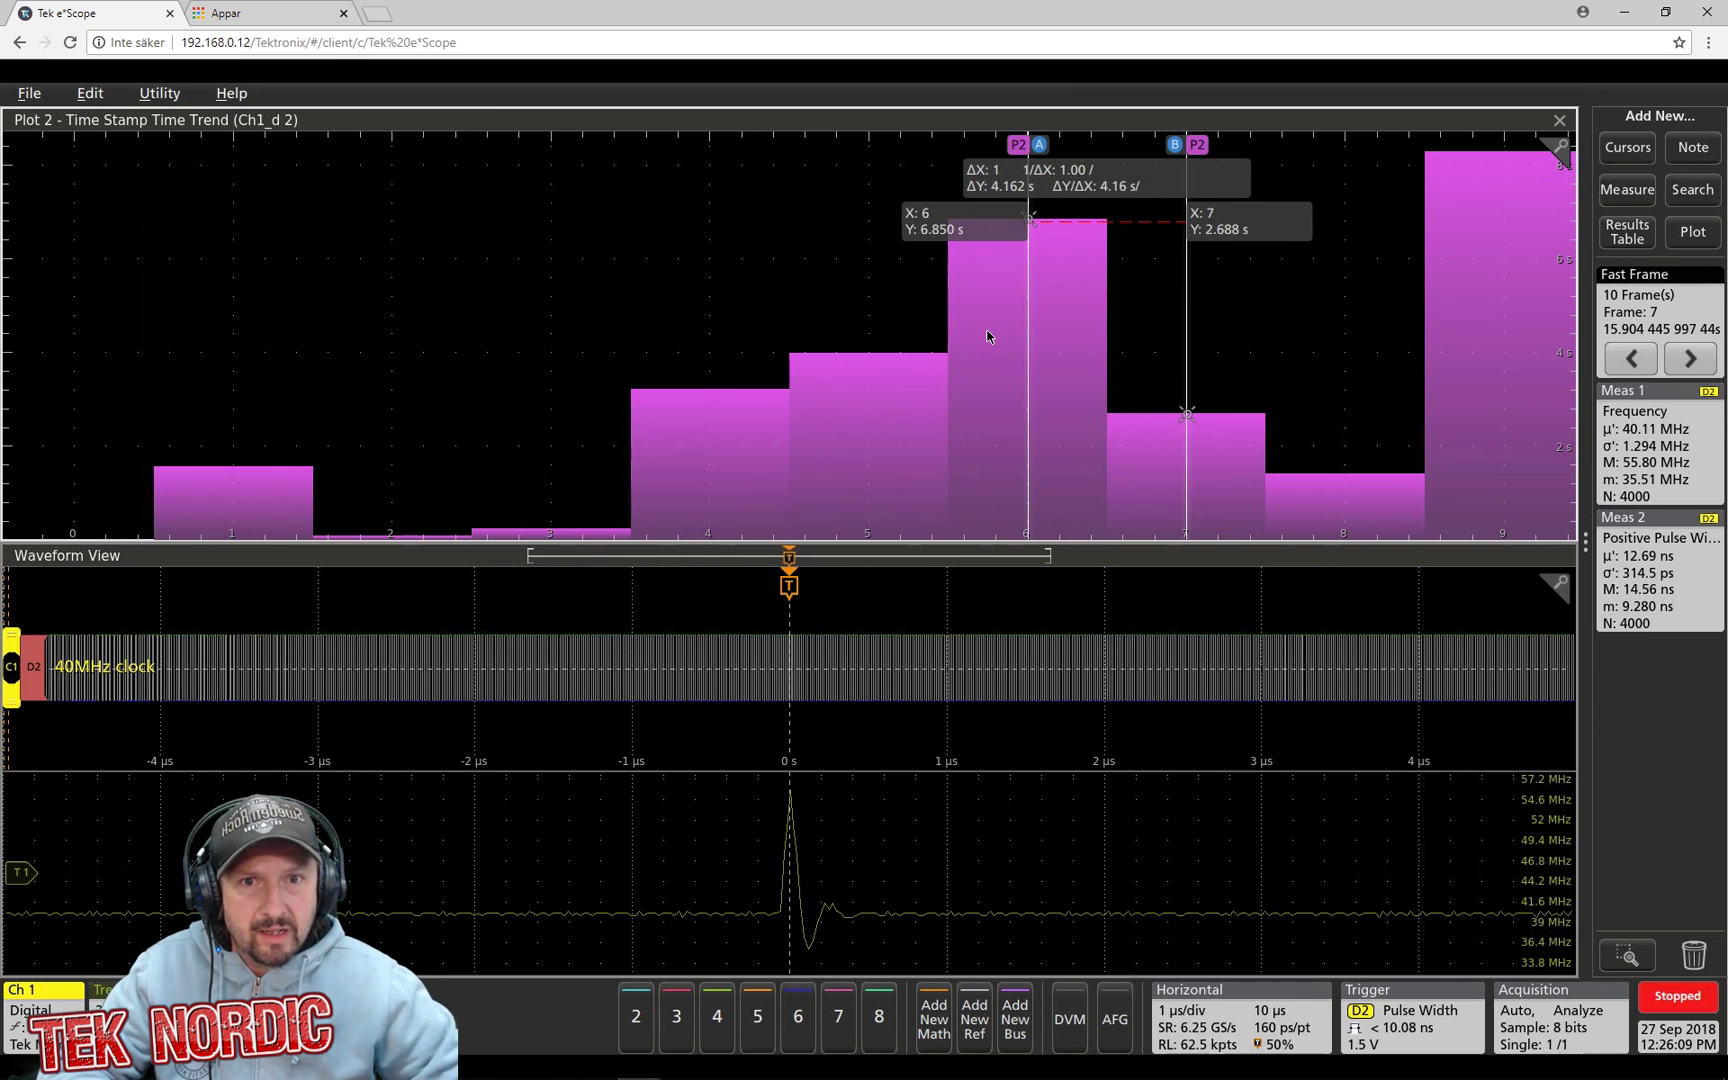
{"action": "left_click_drag", "start_coordinate": [1187, 260], "coordinate": [1500, 287]}
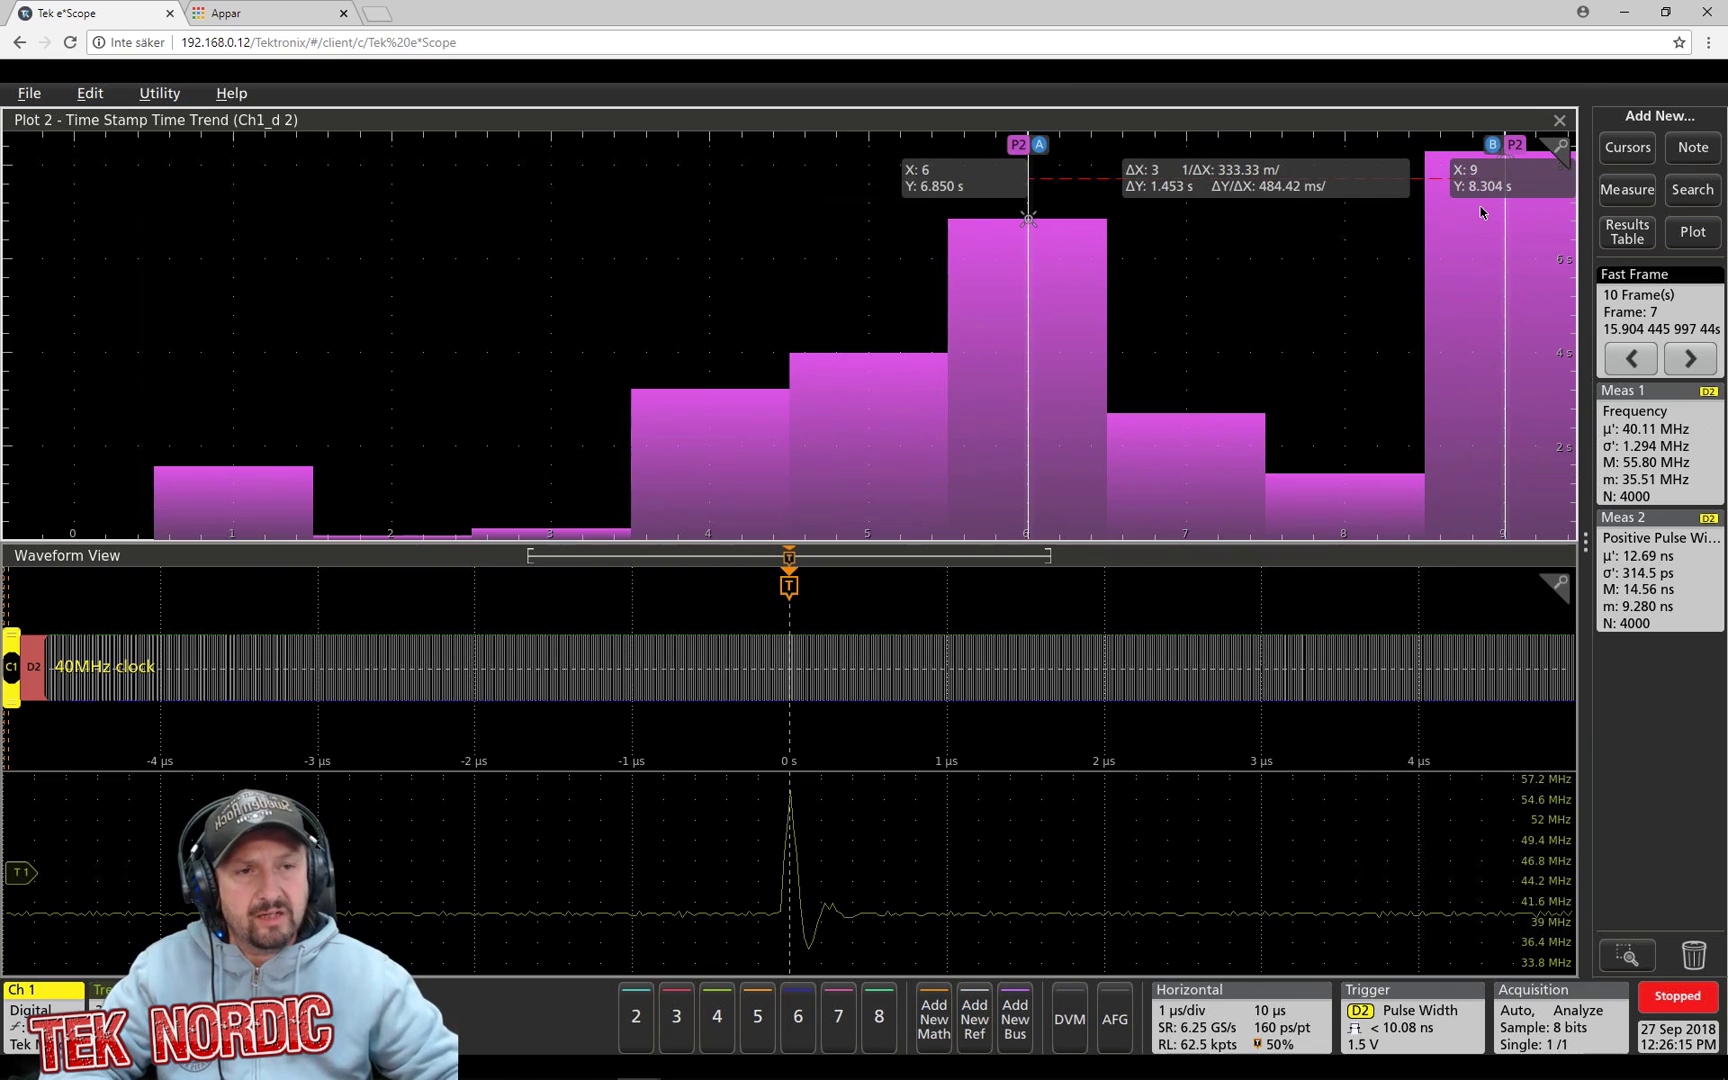
{"action": "left_click", "coordinate": [1558, 121]}
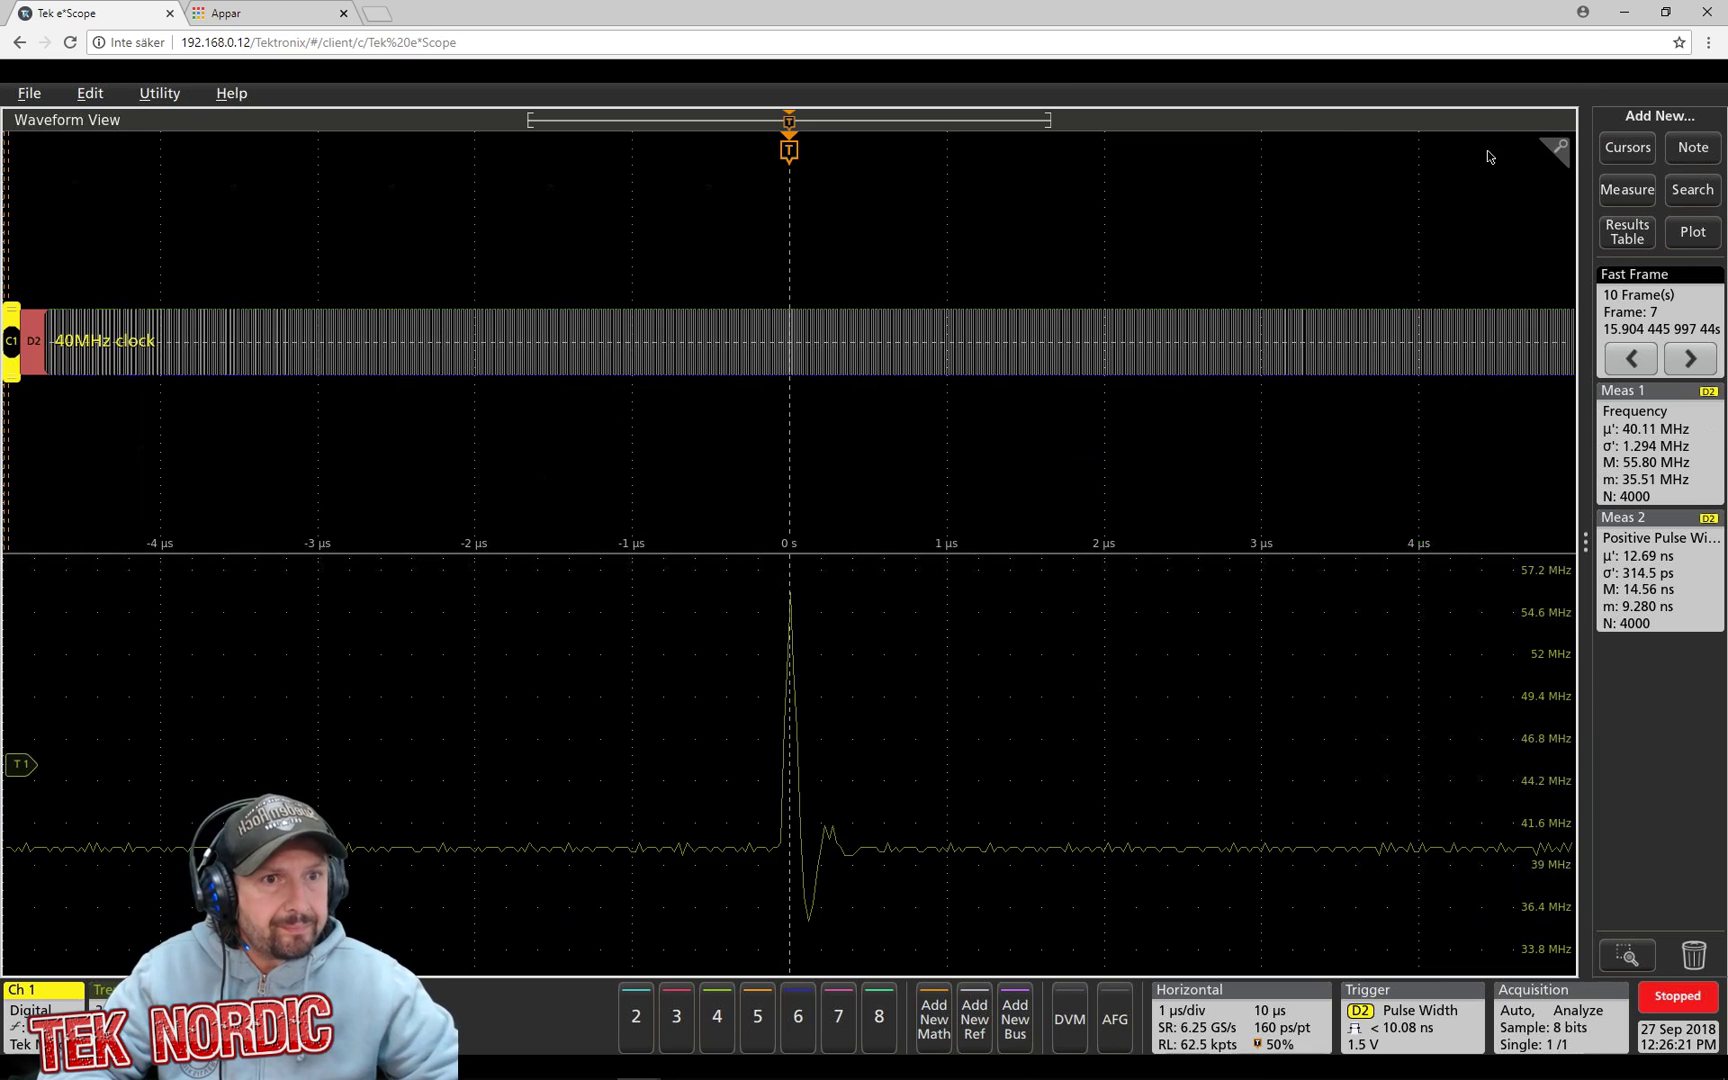
Step: Add a Peak-to-Peak measurement on the frequency trend with statistics shown in its badge
{"action": "left_click_drag", "start_coordinate": [1627, 189], "coordinate": [818, 758]}
{"action": "left_click", "coordinate": [1176, 638]}
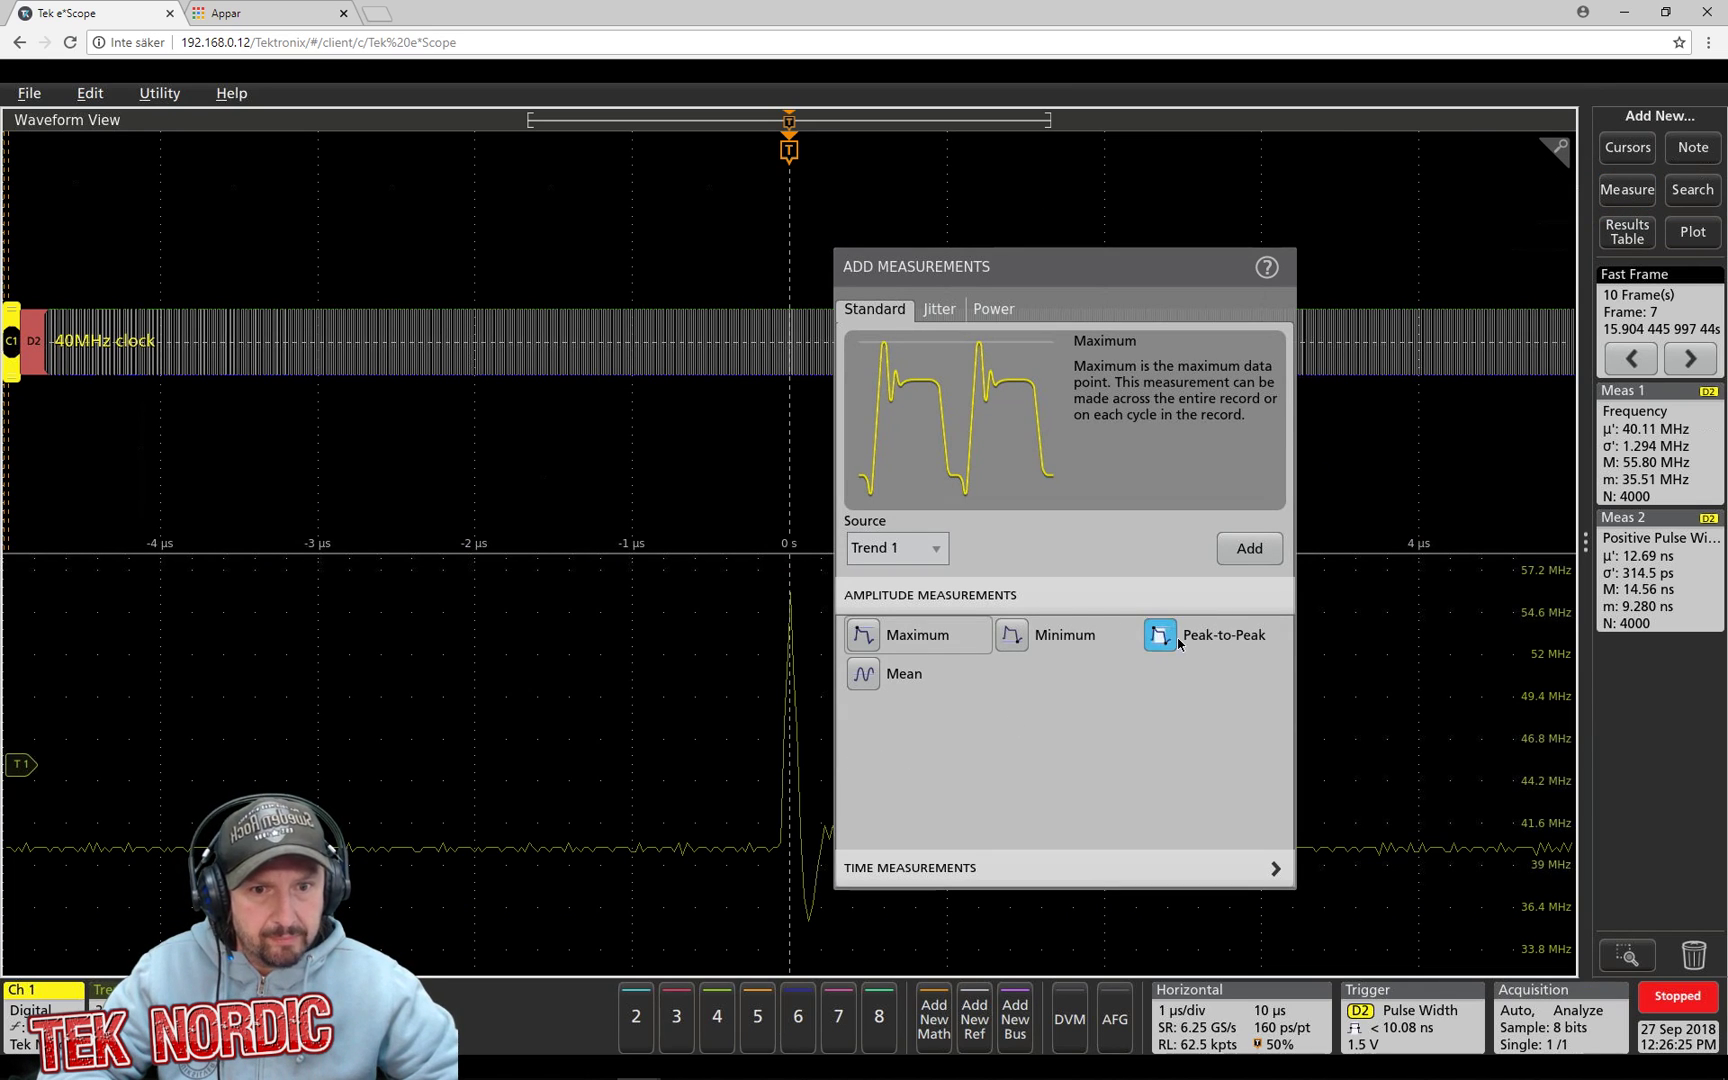
{"action": "left_click", "coordinate": [1249, 548]}
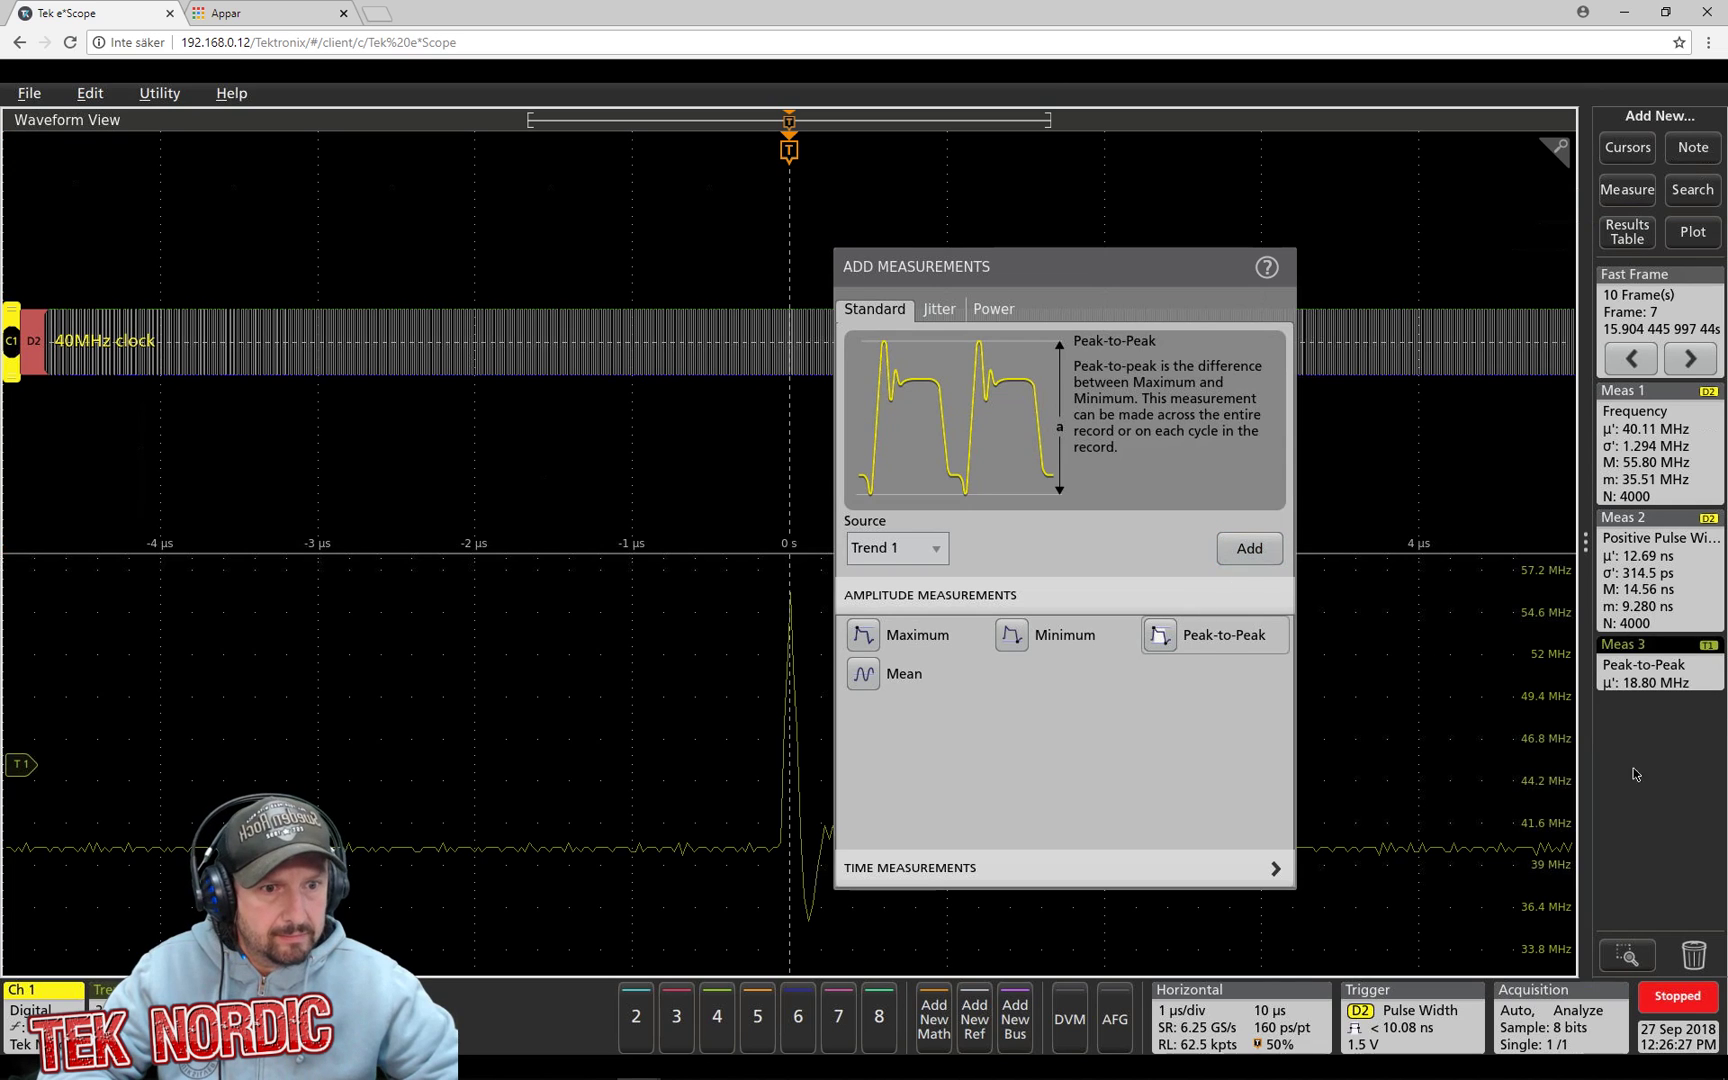
{"action": "left_click", "coordinate": [1665, 764]}
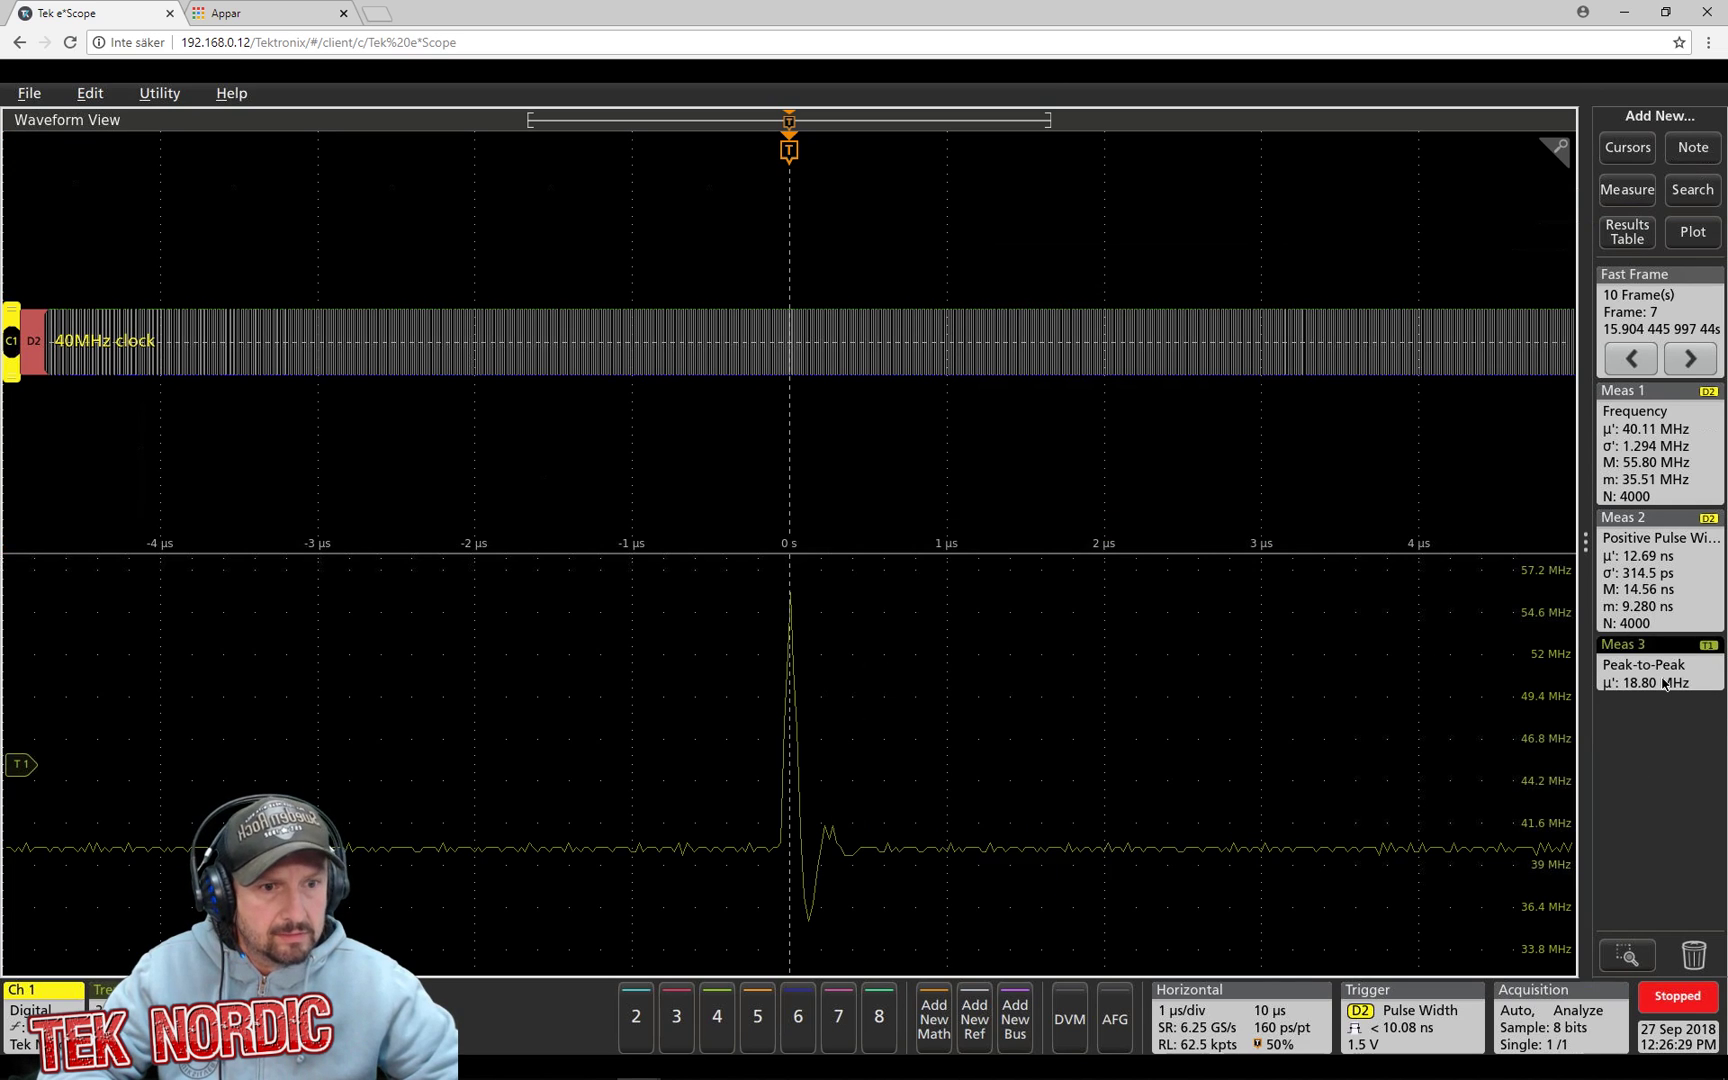
{"action": "double_click", "coordinate": [1665, 684]}
{"action": "left_click", "coordinate": [1107, 494]}
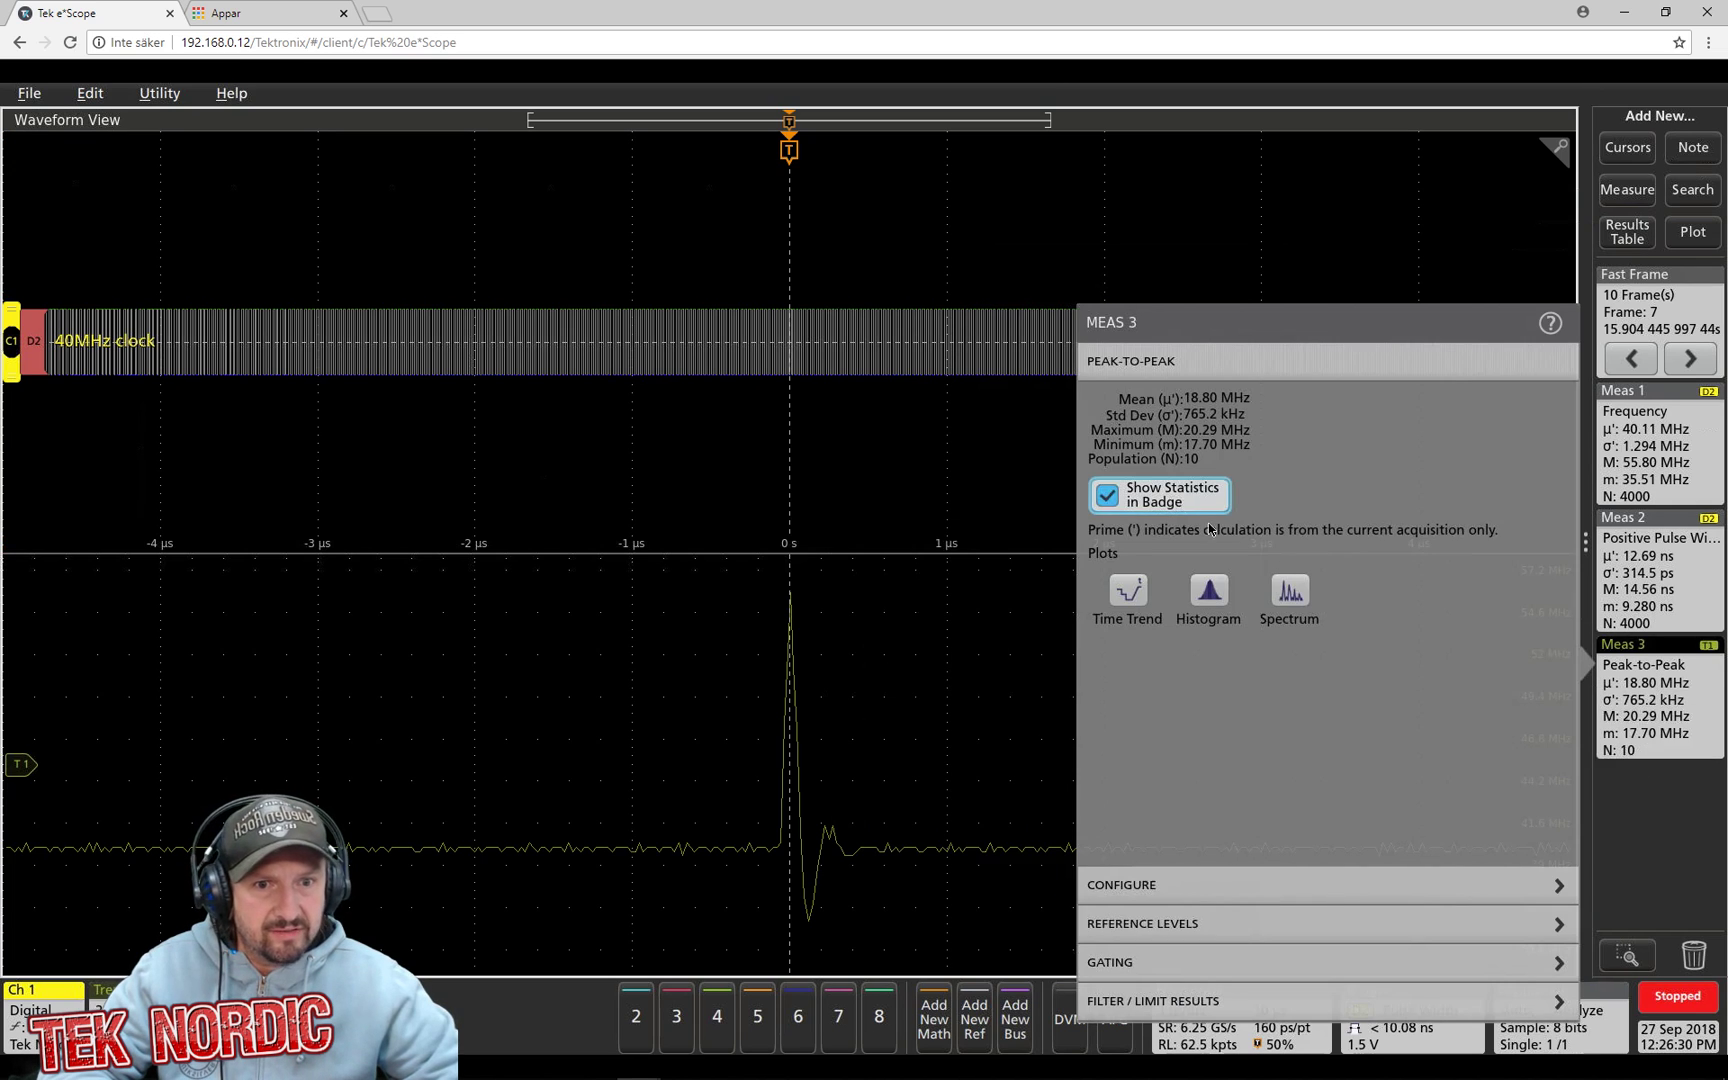
{"action": "left_click", "coordinate": [1642, 845]}
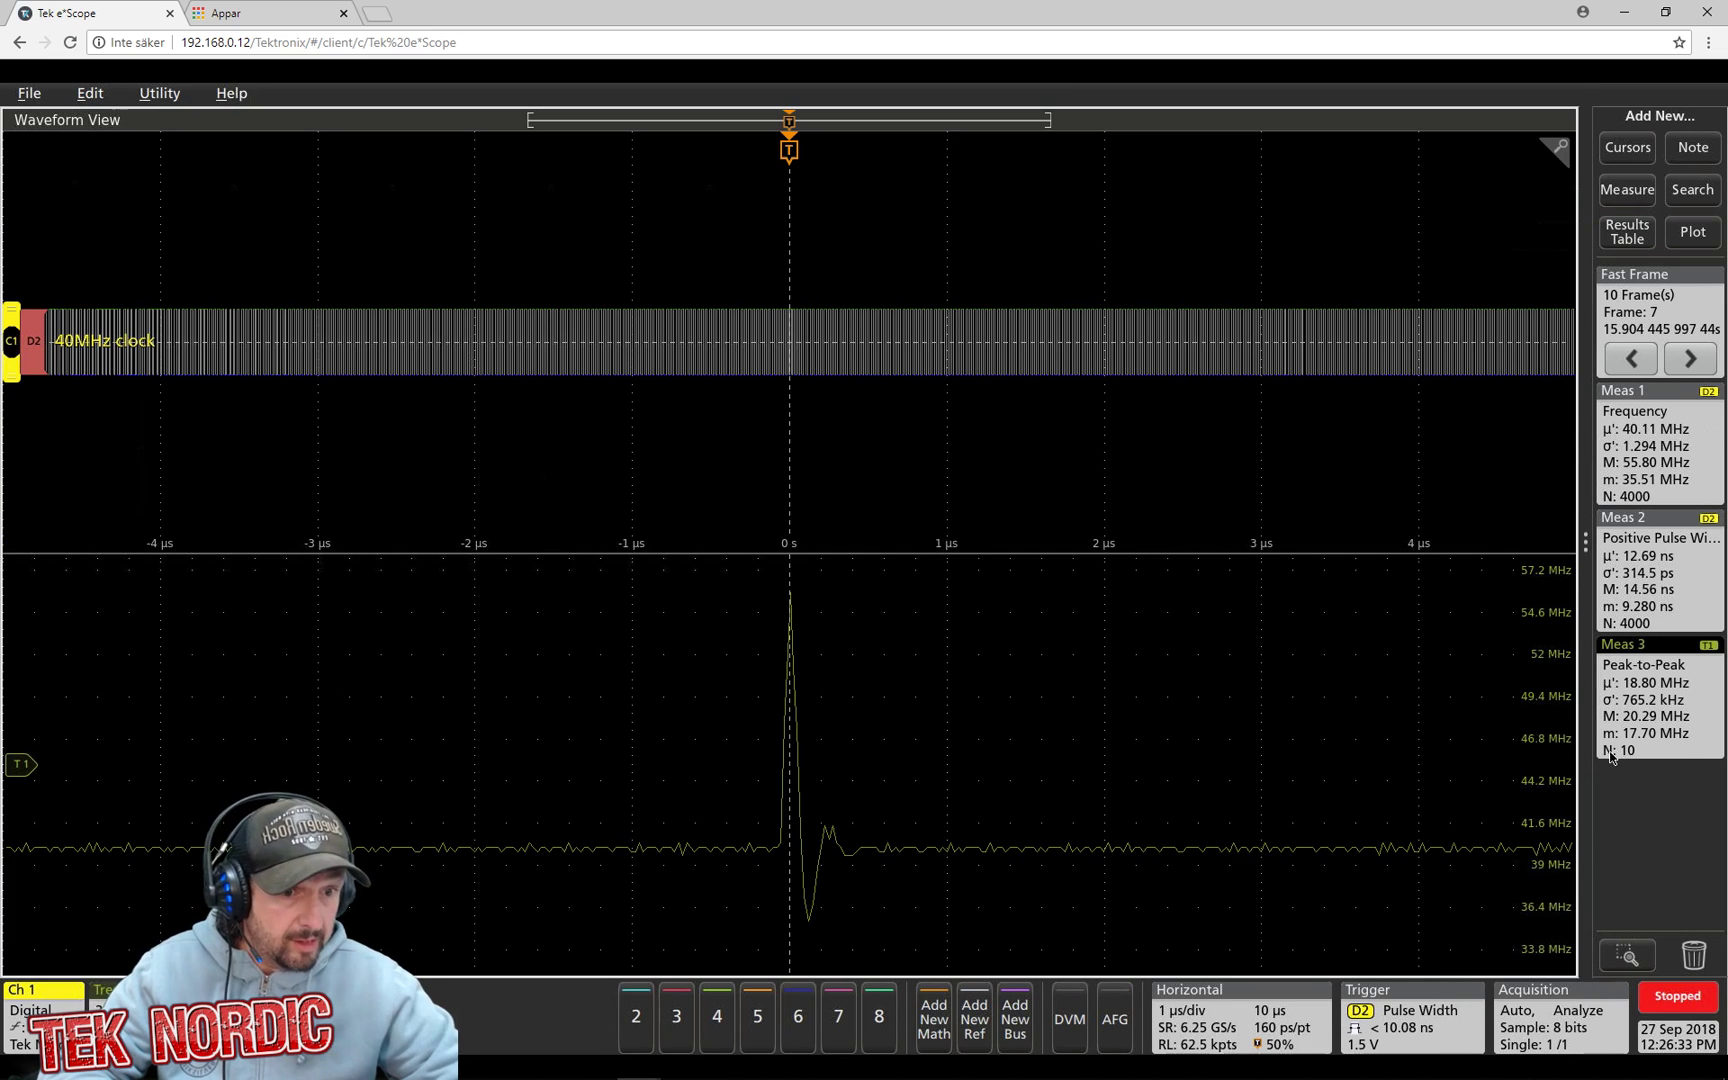
Step: Use the pulse-width measurement's navigation to jump to the widest clock pulse, FastFrame 10
{"action": "double_click", "coordinate": [1651, 718]}
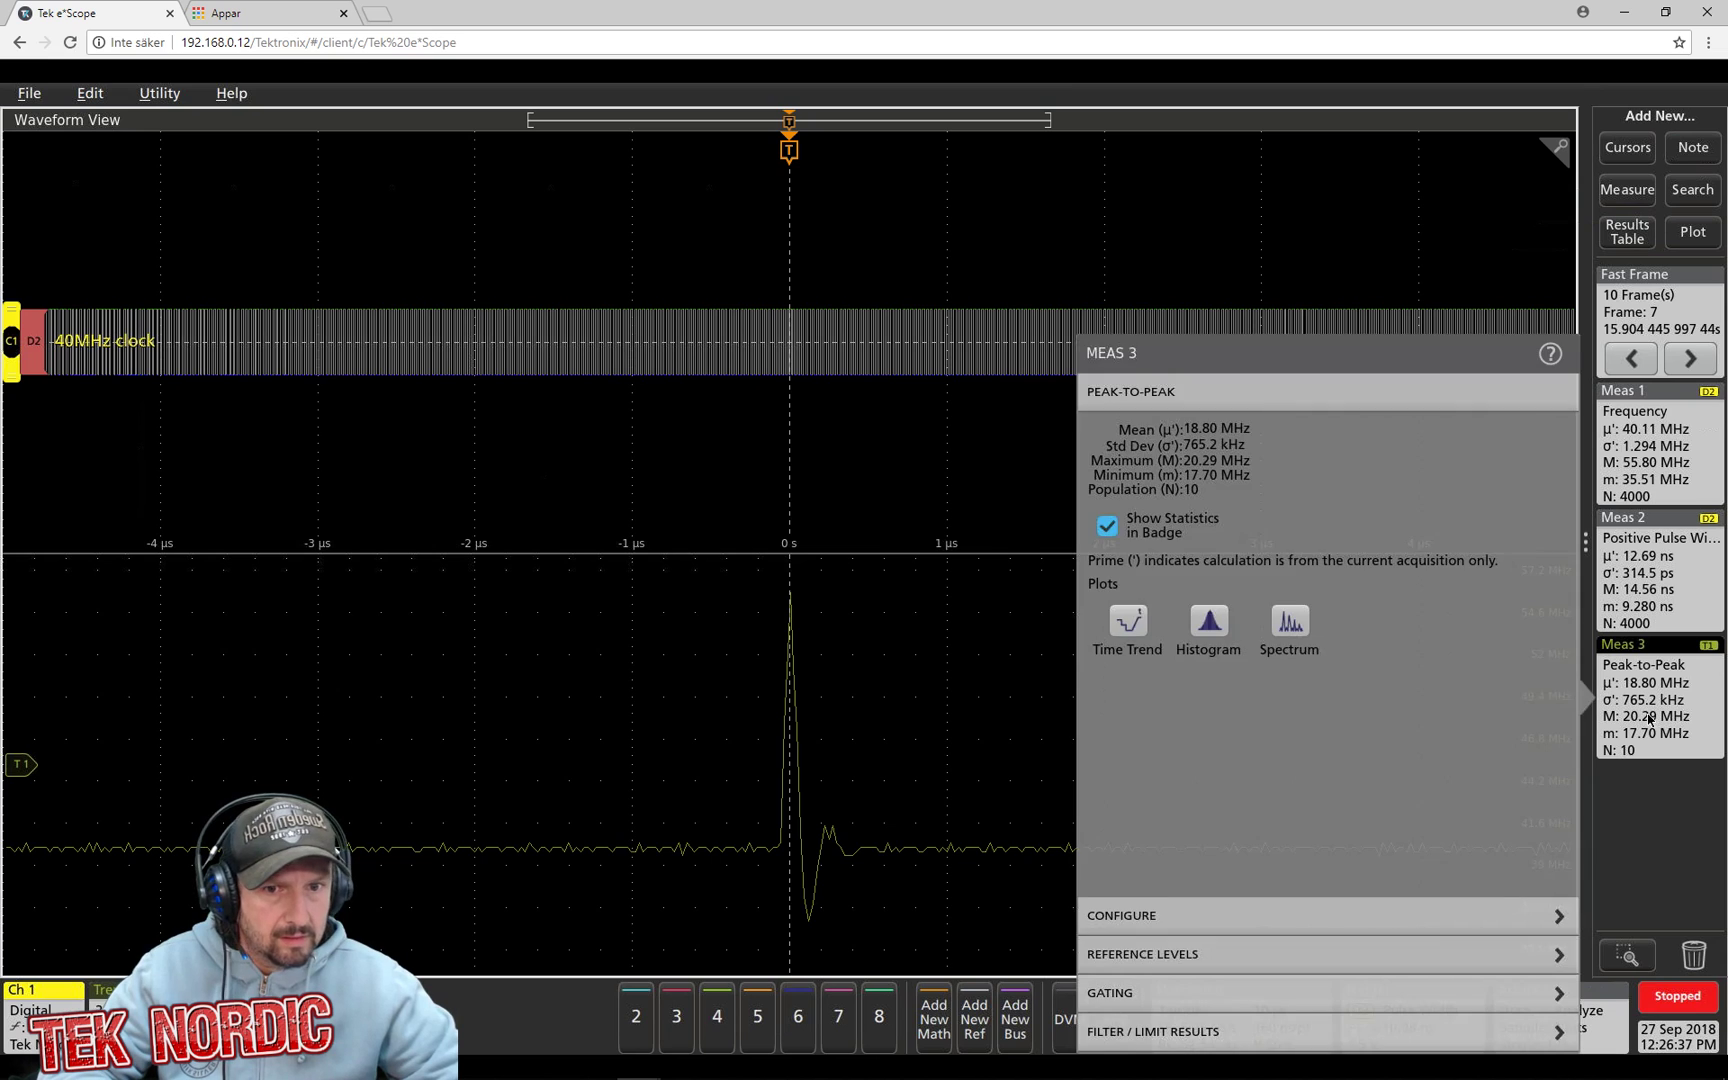
{"action": "left_click", "coordinate": [1651, 718]}
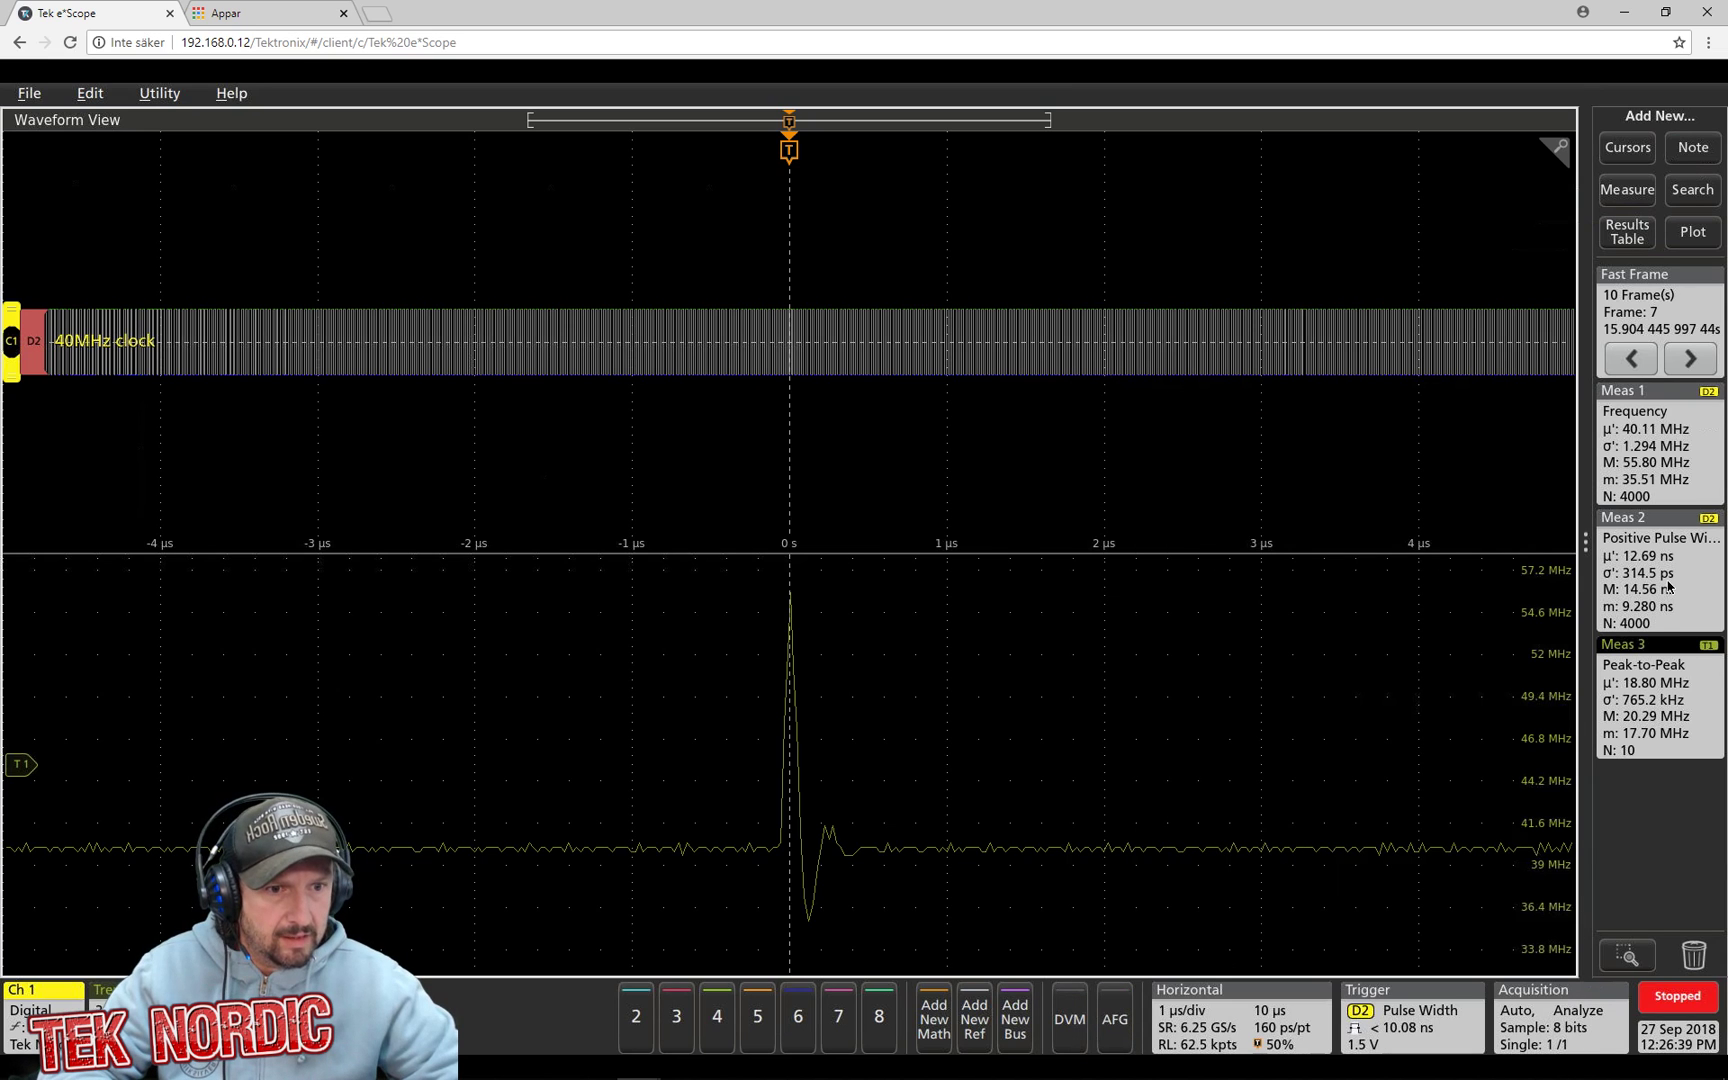
{"action": "left_click", "coordinate": [1668, 587]}
{"action": "left_click", "coordinate": [1690, 711]}
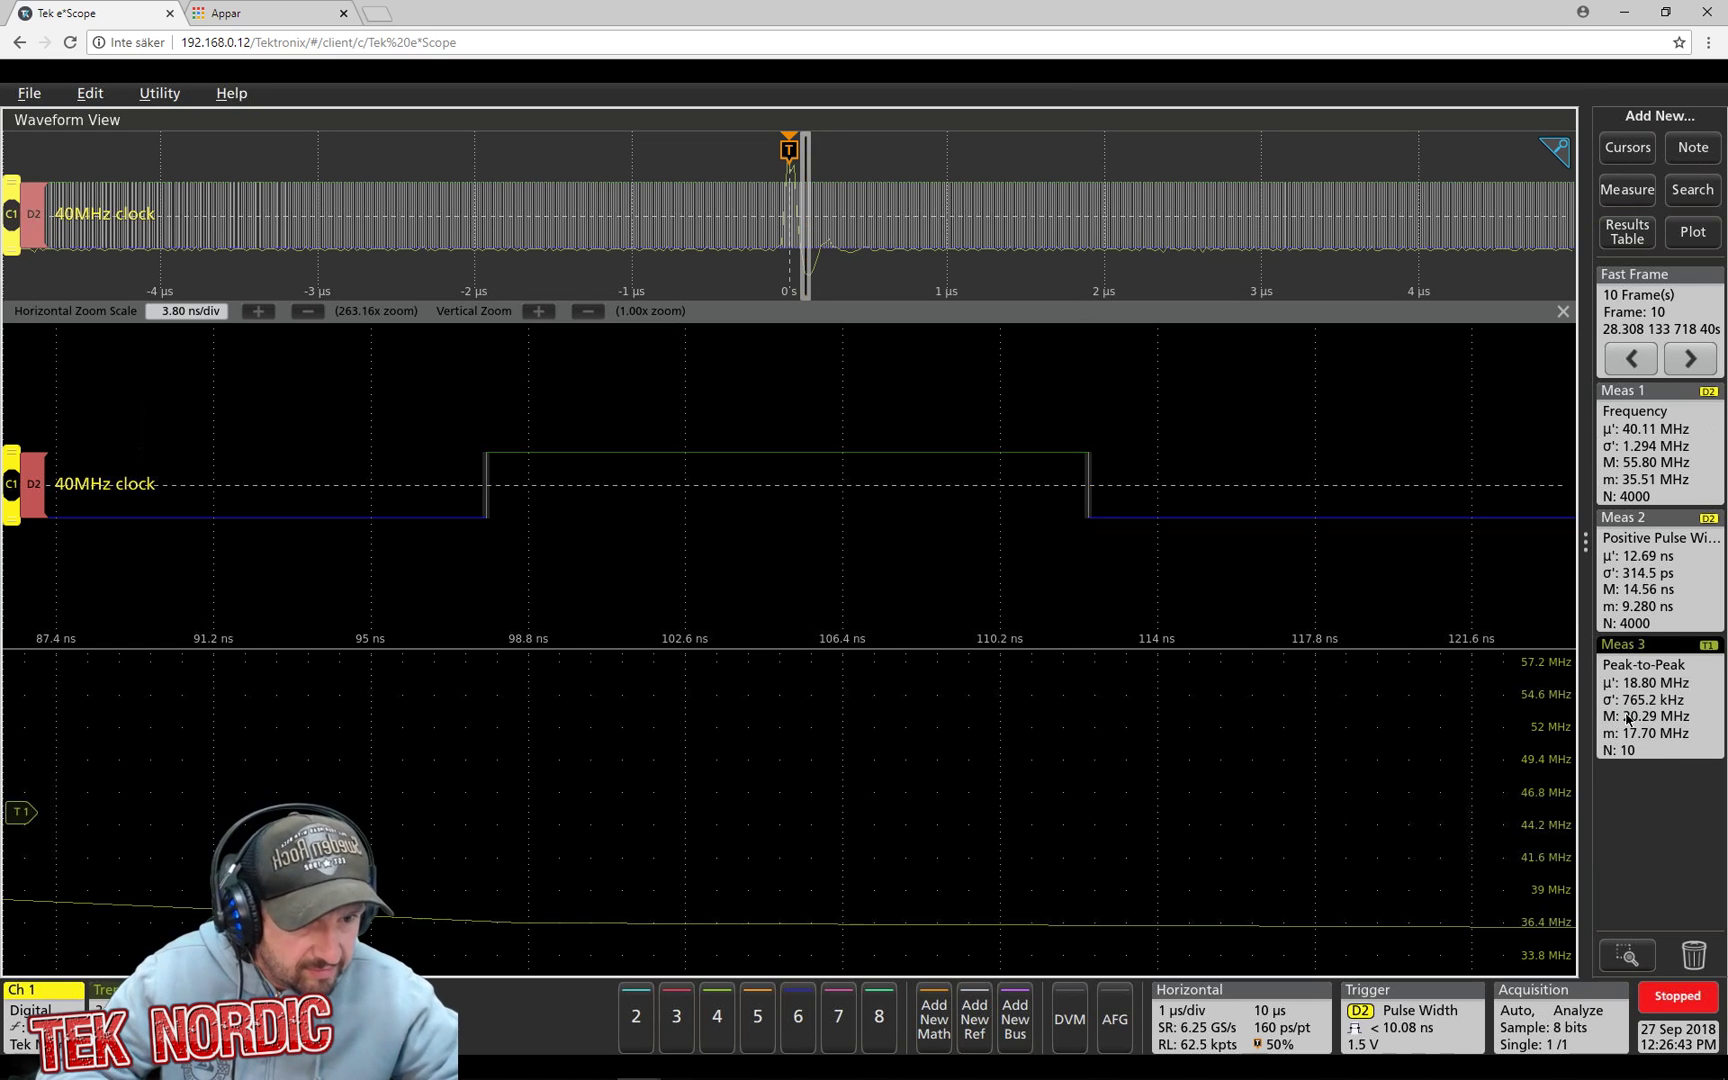
{"action": "left_click", "coordinate": [1563, 311]}
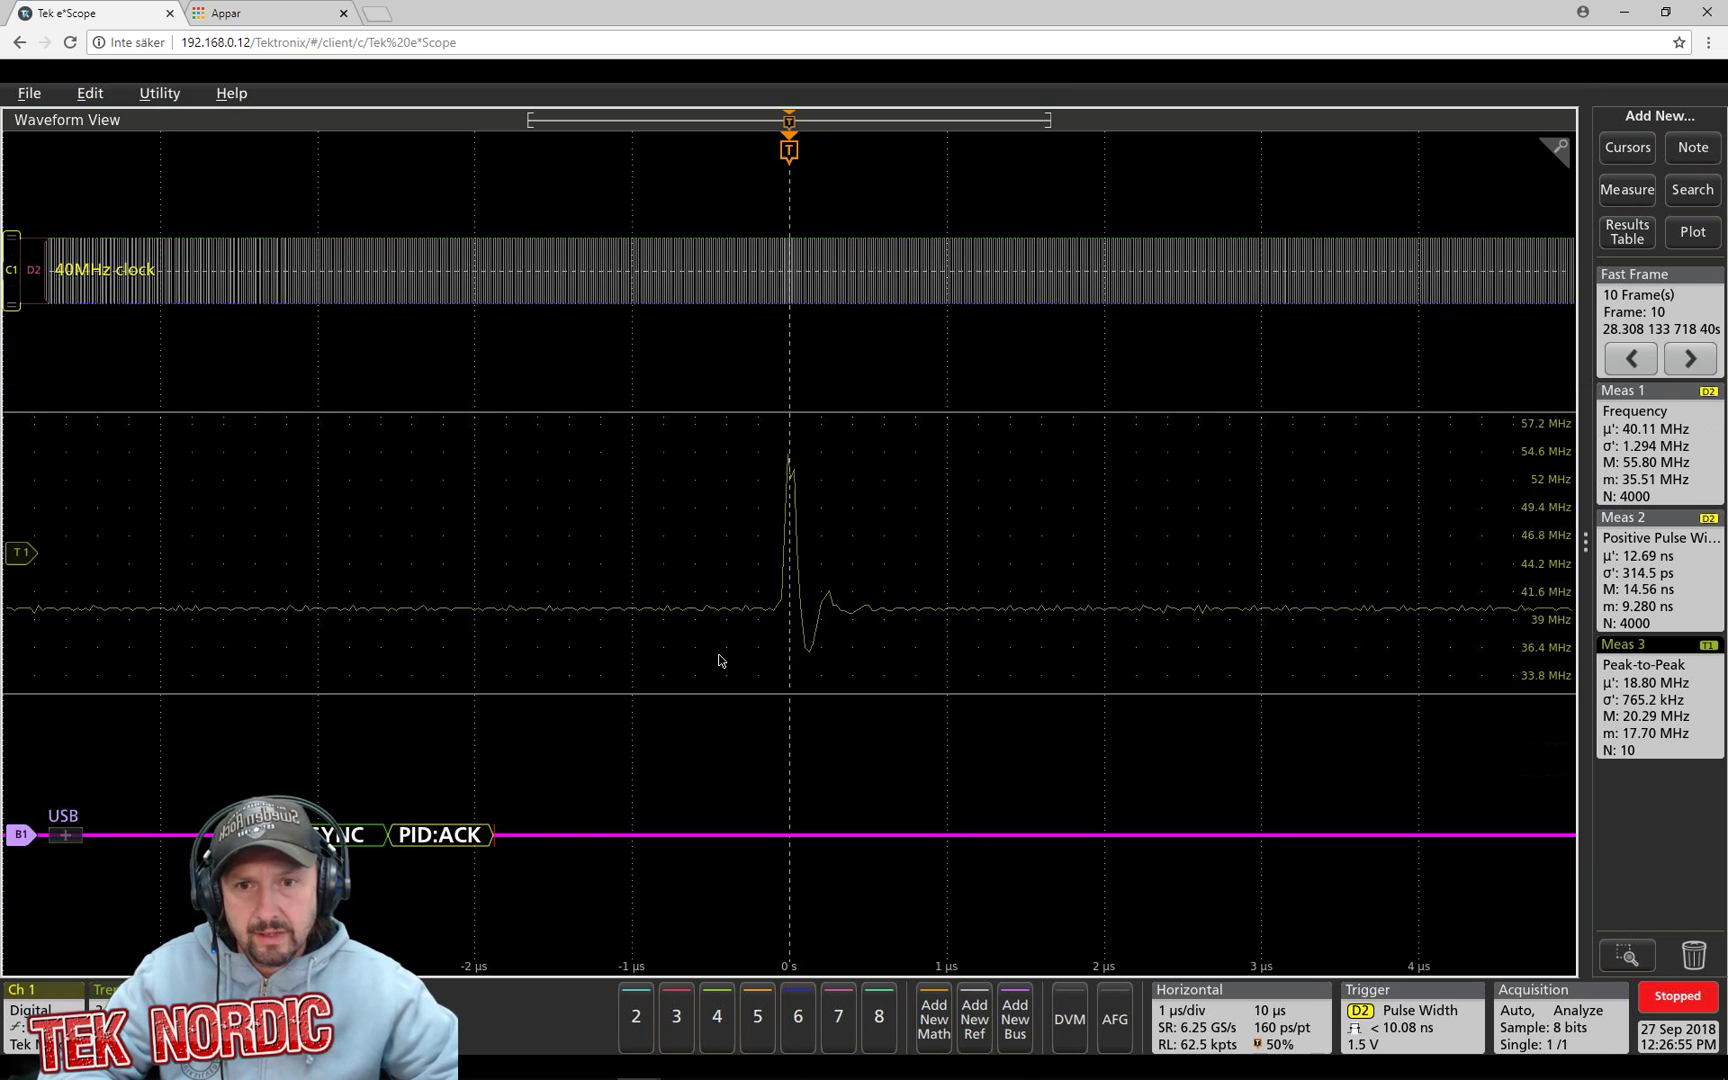
Step: Step backward through FastFrame captures from frame 10 down to frame 1, wrapping to frame 10
{"action": "left_click", "coordinate": [1628, 357]}
{"action": "left_click", "coordinate": [1623, 356]}
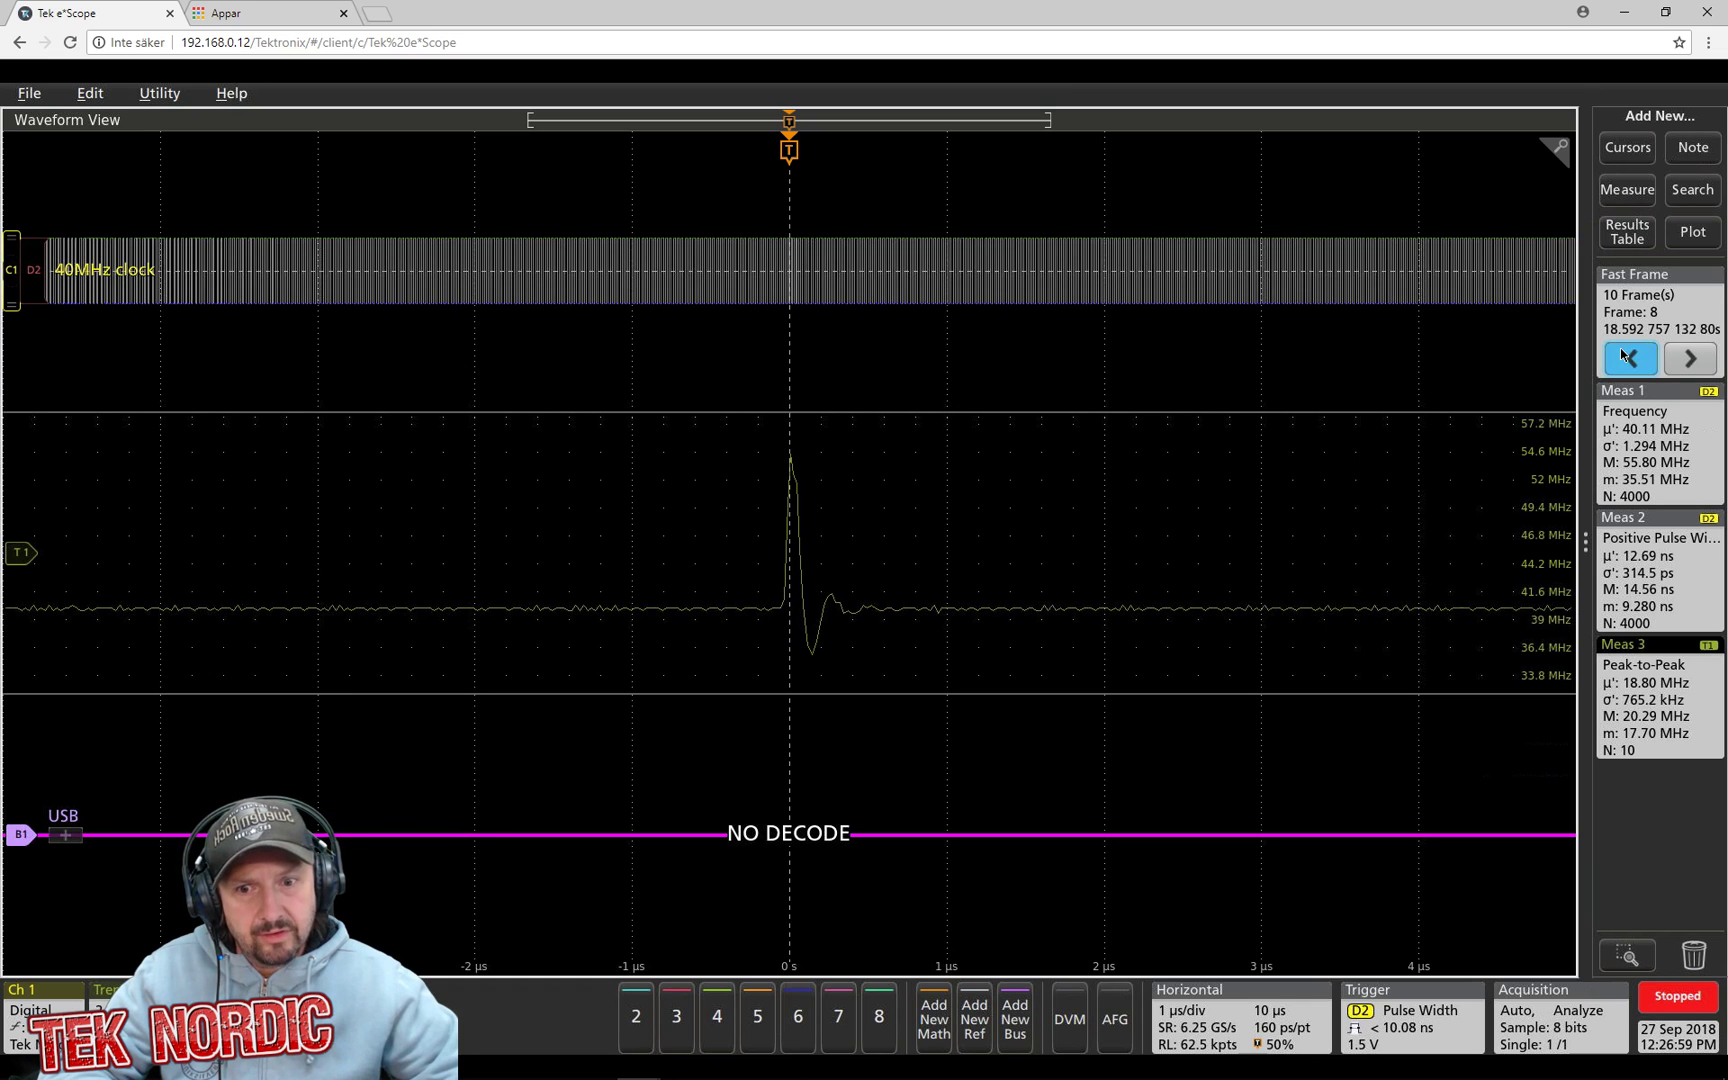
{"action": "left_click", "coordinate": [1623, 356]}
{"action": "left_click", "coordinate": [1622, 355]}
{"action": "left_click", "coordinate": [1620, 352]}
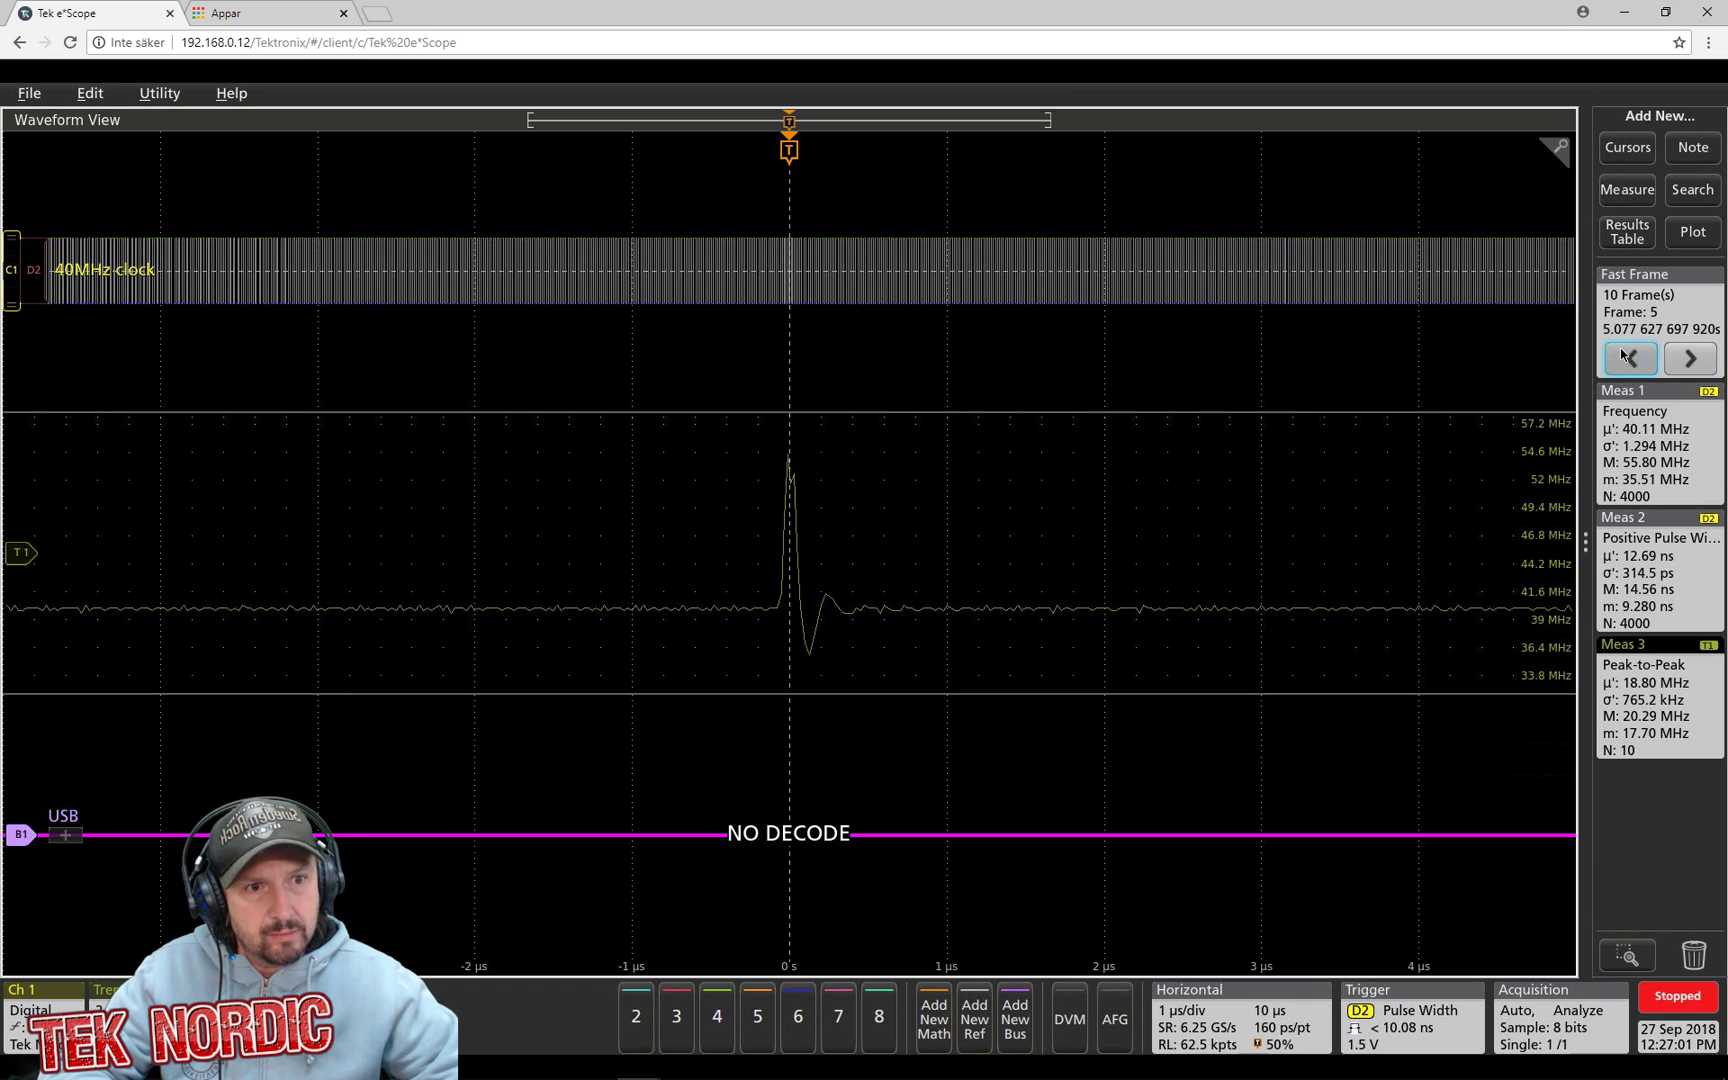
{"action": "left_click", "coordinate": [1620, 352]}
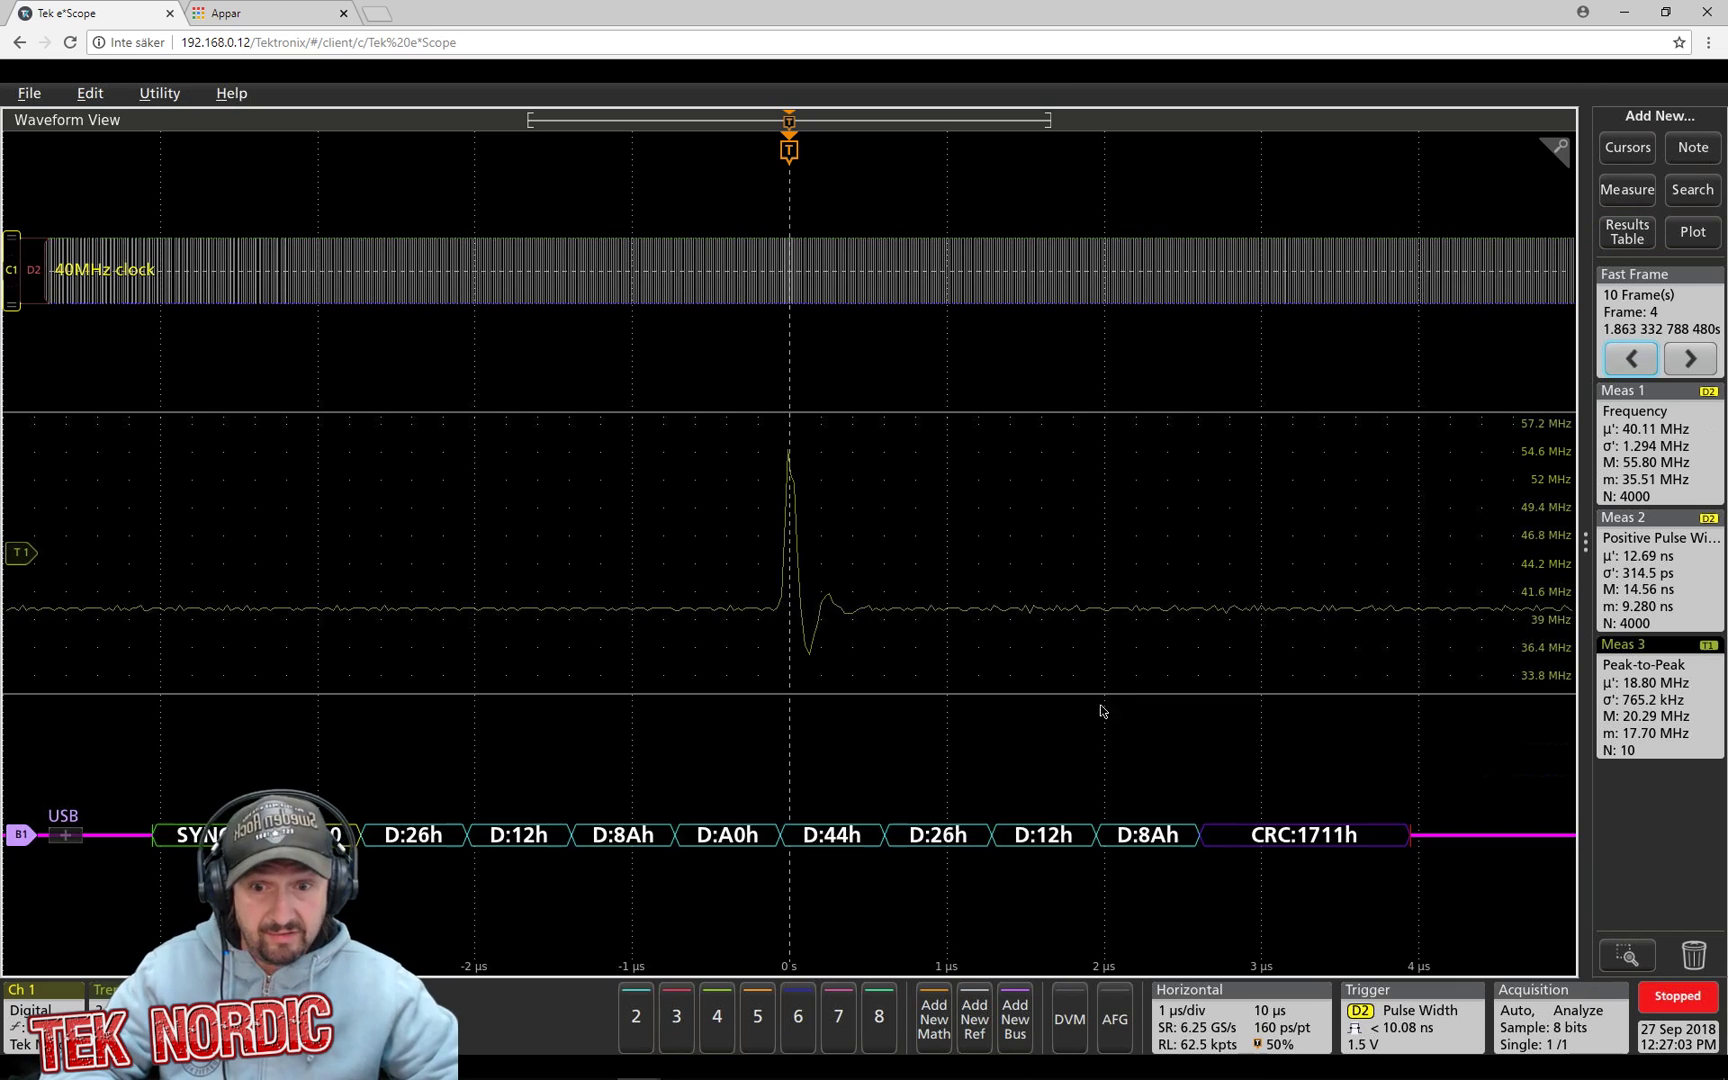
{"action": "left_click", "coordinate": [1635, 357]}
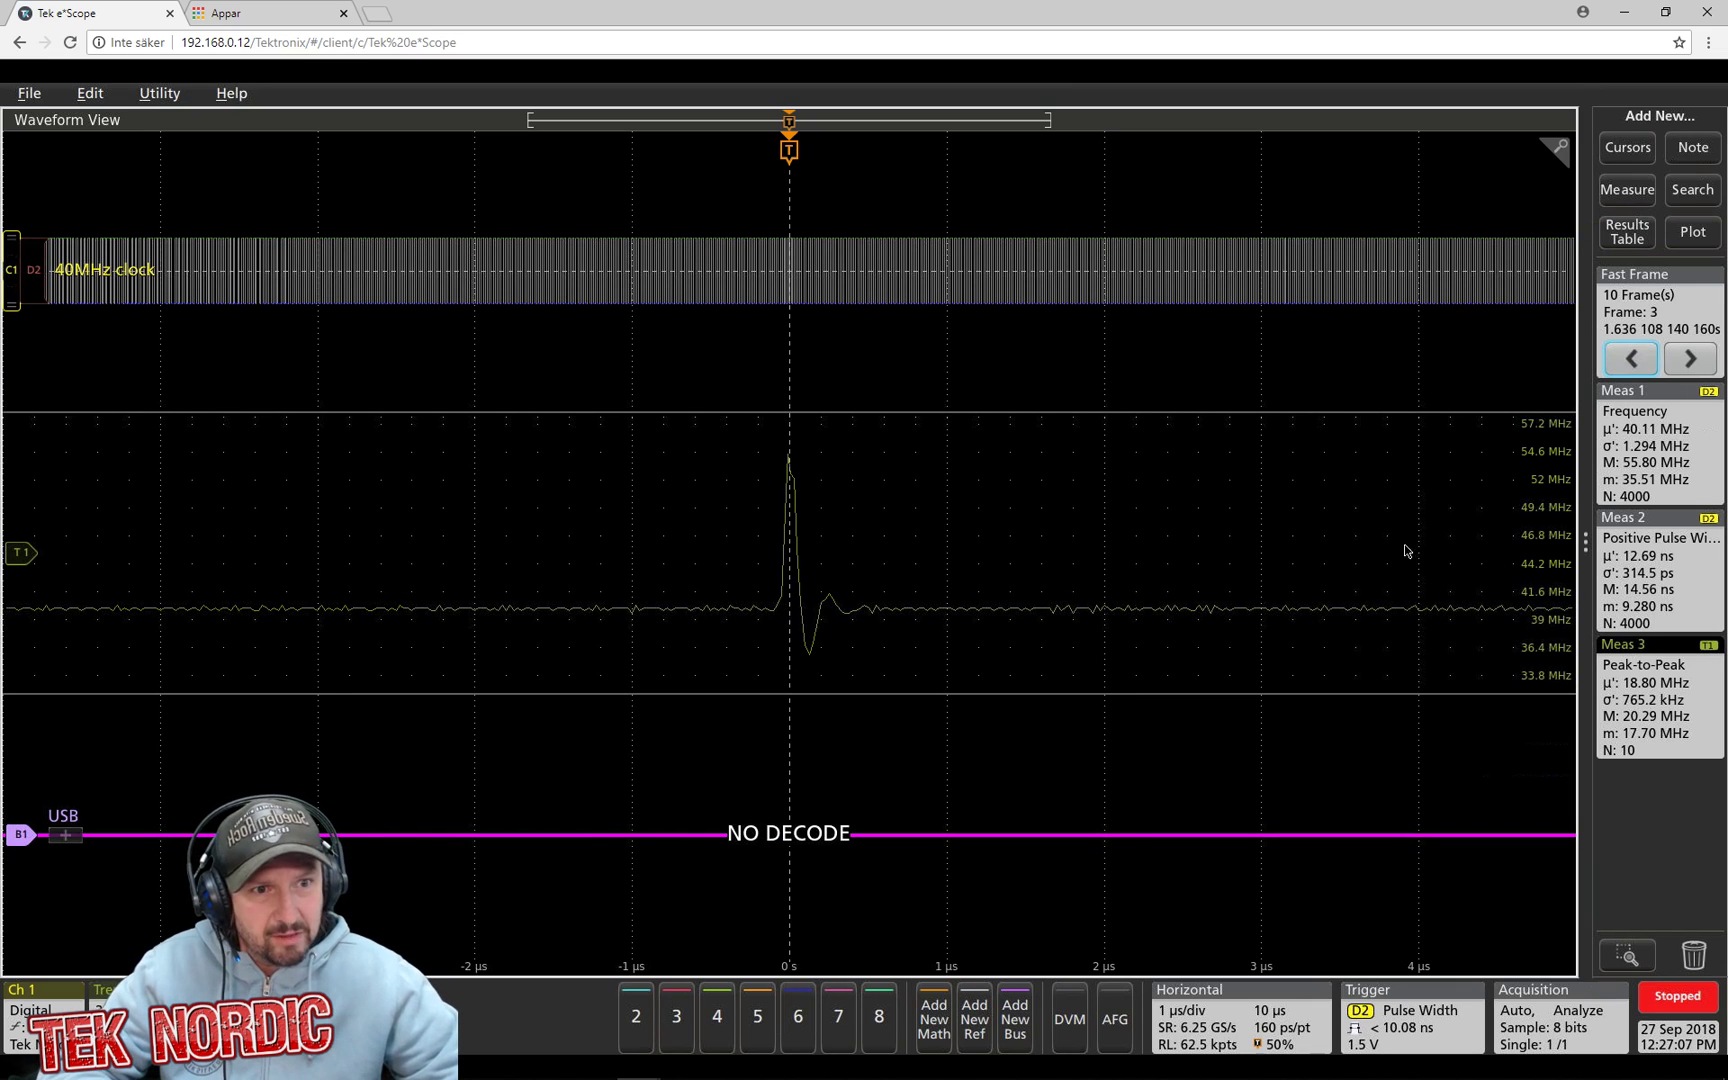
{"action": "left_click", "coordinate": [1630, 358]}
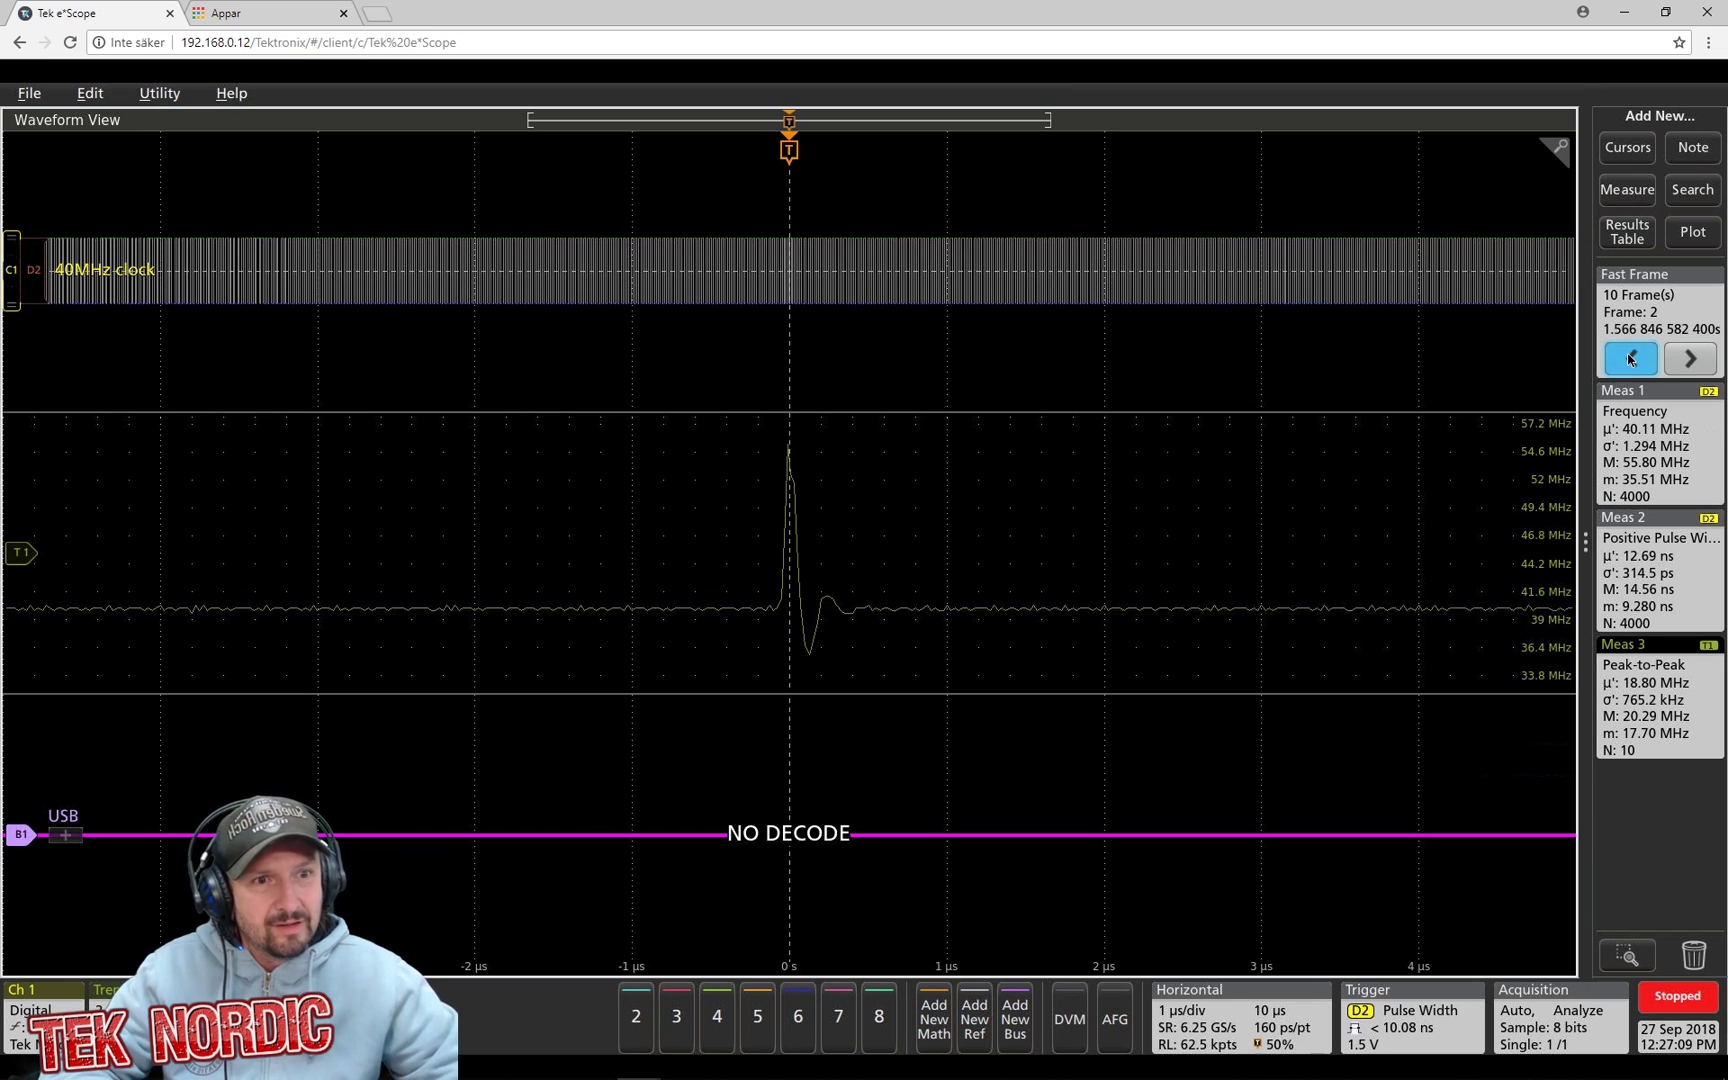
{"action": "left_click", "coordinate": [1630, 358]}
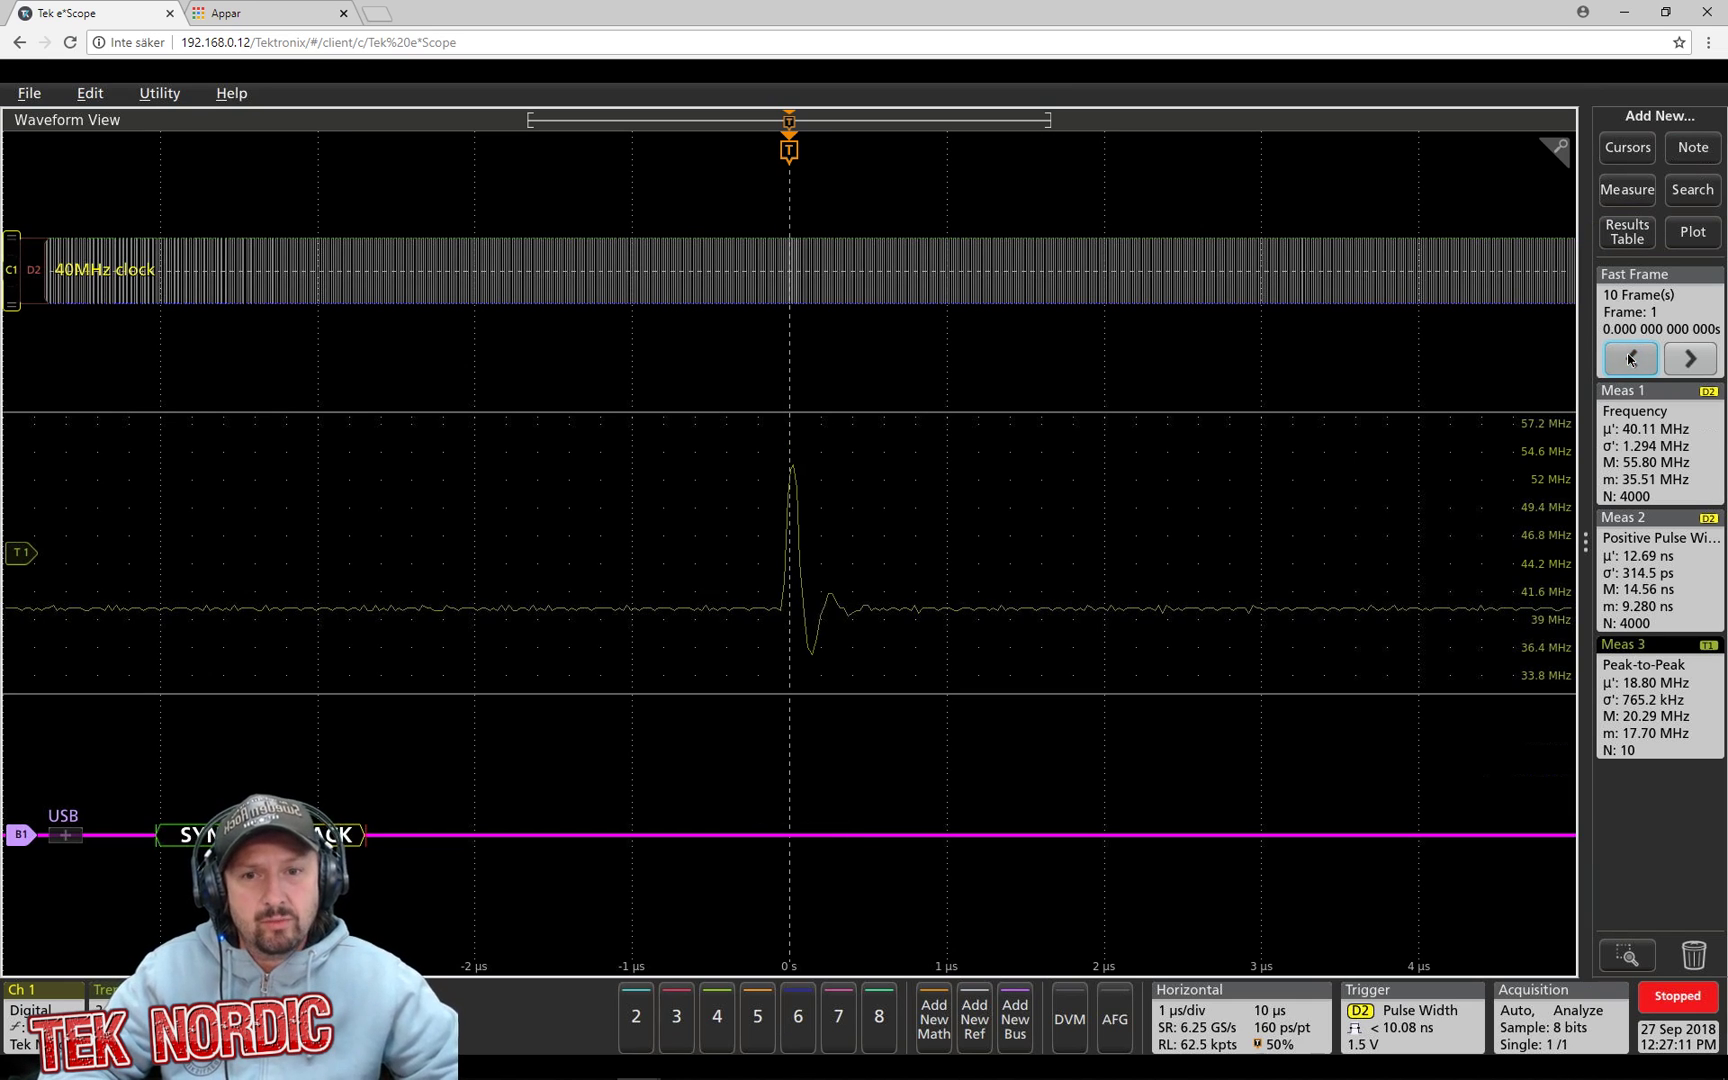
{"action": "left_click", "coordinate": [1630, 358]}
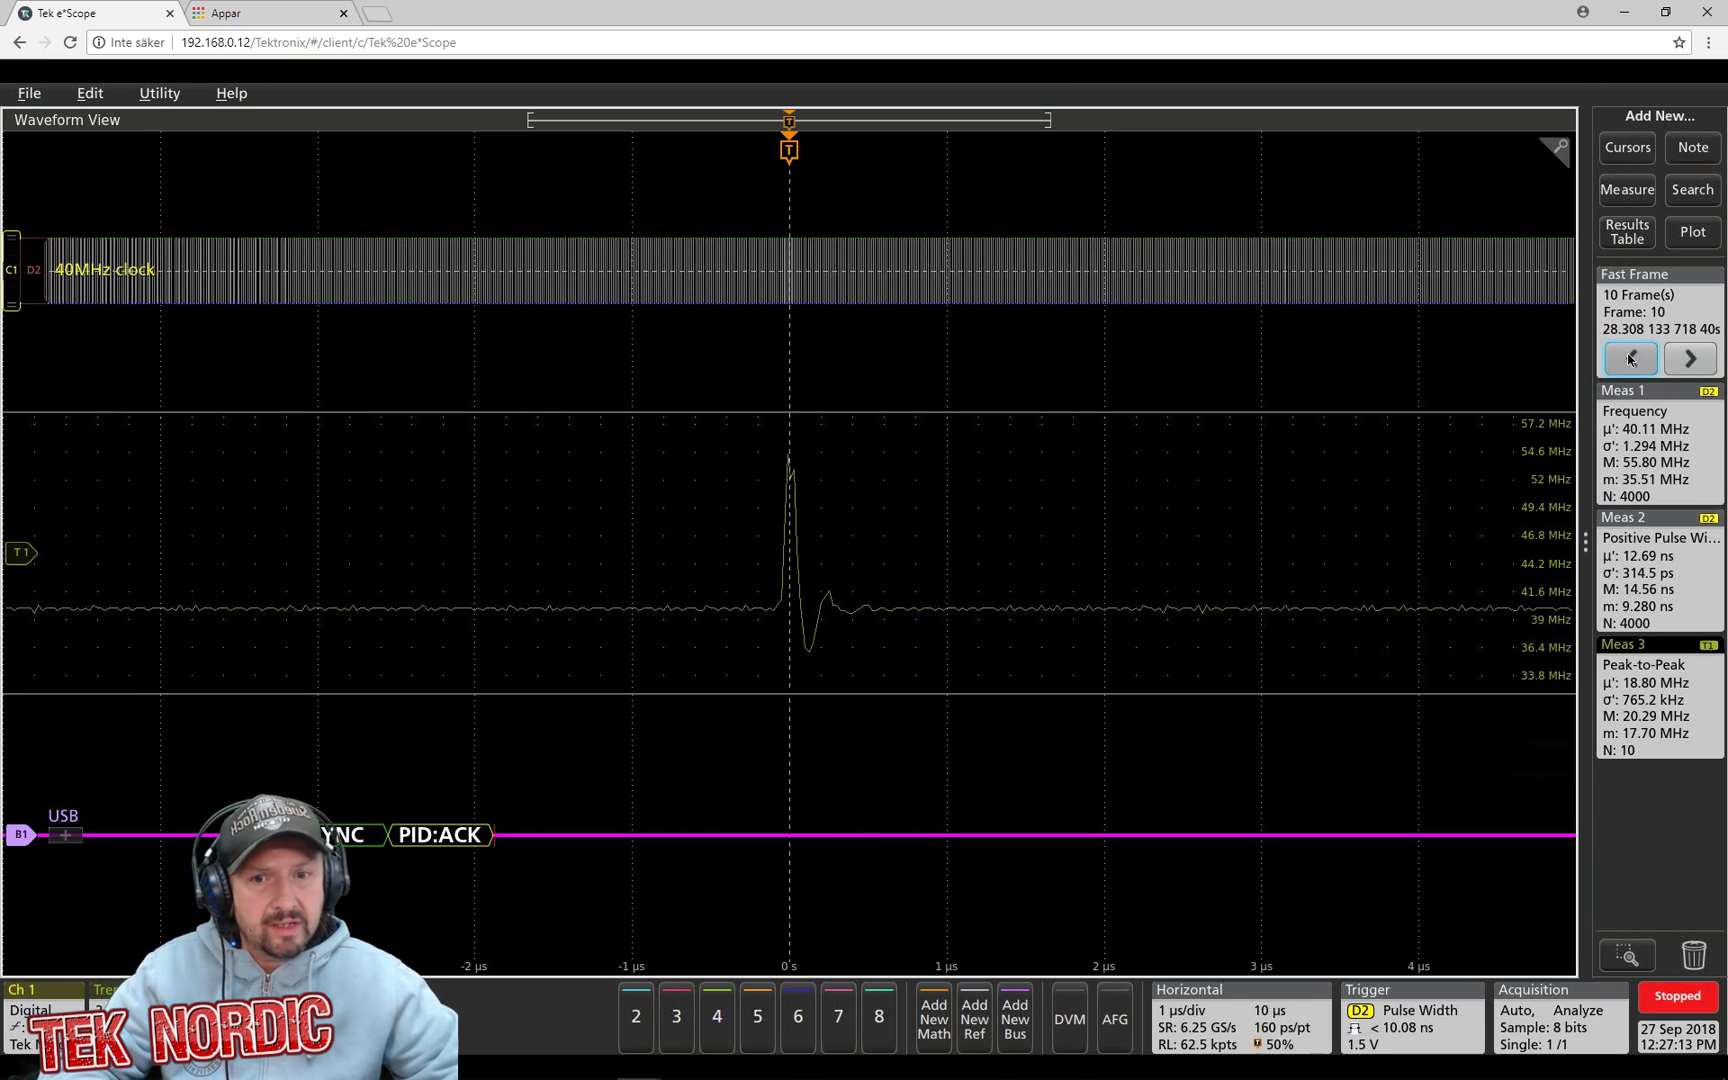